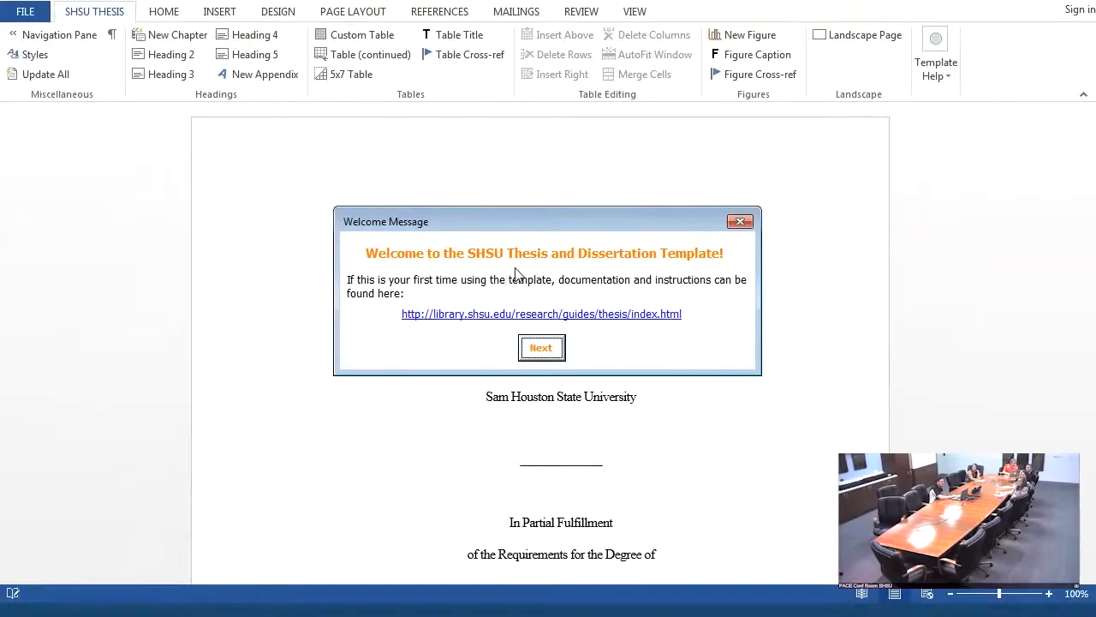
- Continue past the welcome message and fill in the student's first name, middle initial and last name
click(542, 348)
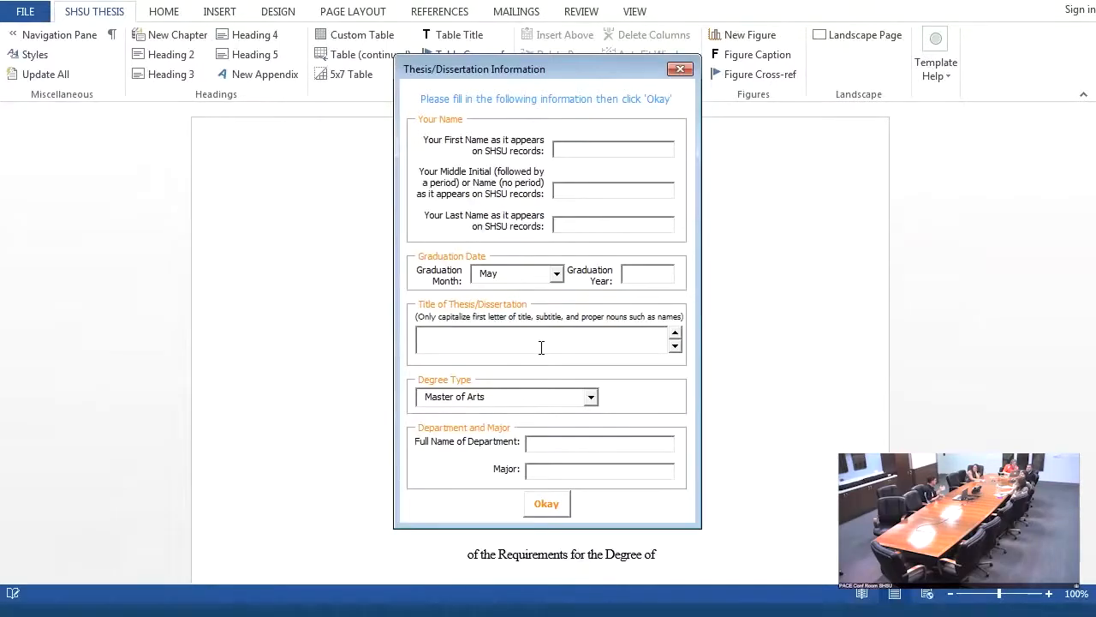
text(Stu)
key(Tab)
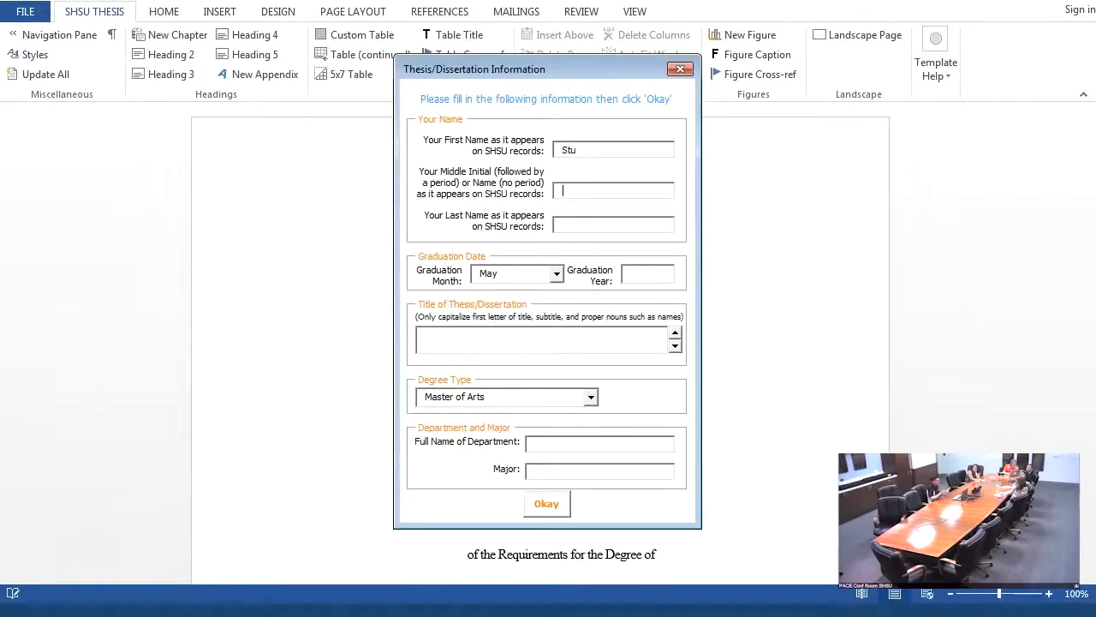
text(L.)
key(Tab)
text(Dent)
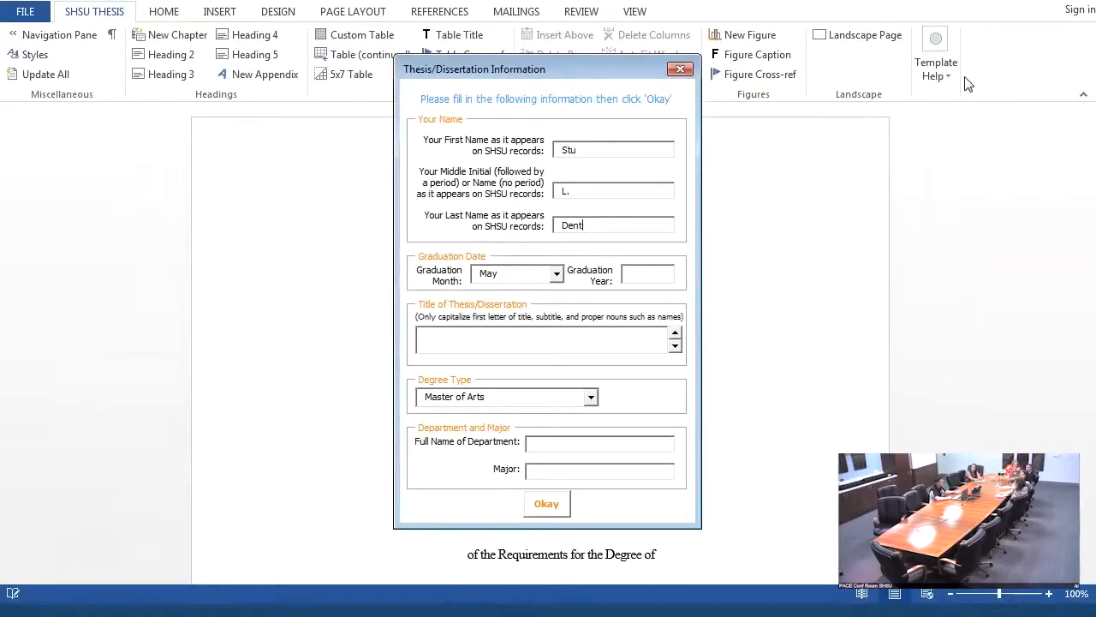
- Set the graduation year to 2020 in the thesis information form
key(Tab)
click(670, 271)
text(2020)
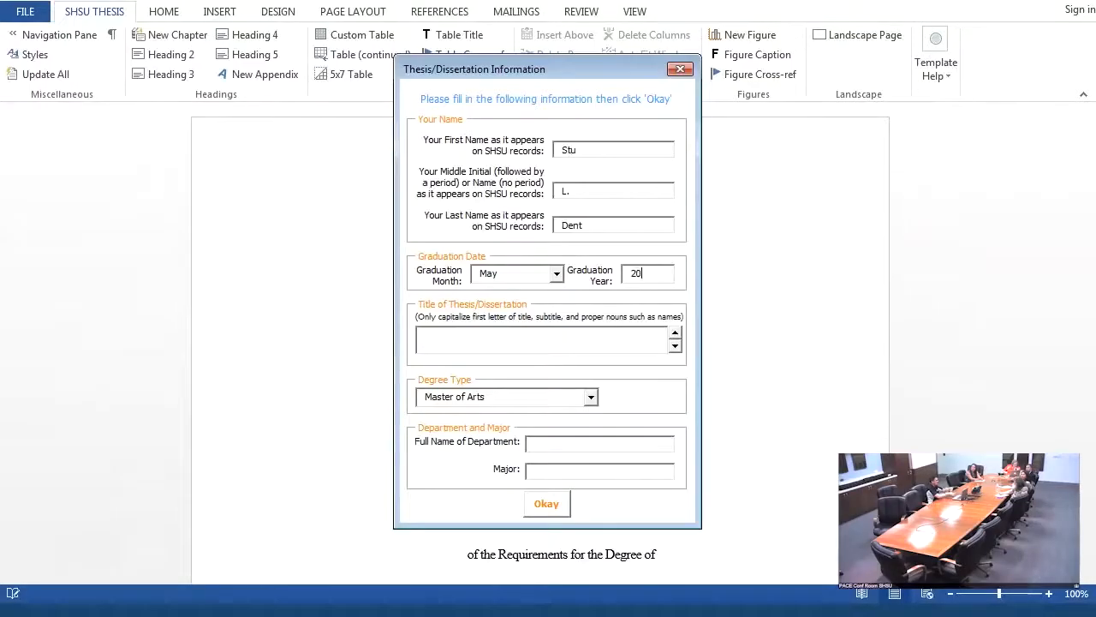
- Enter the title "This is My Dissertation" and choose Doctor of Philosophy as the degree type
click(580, 339)
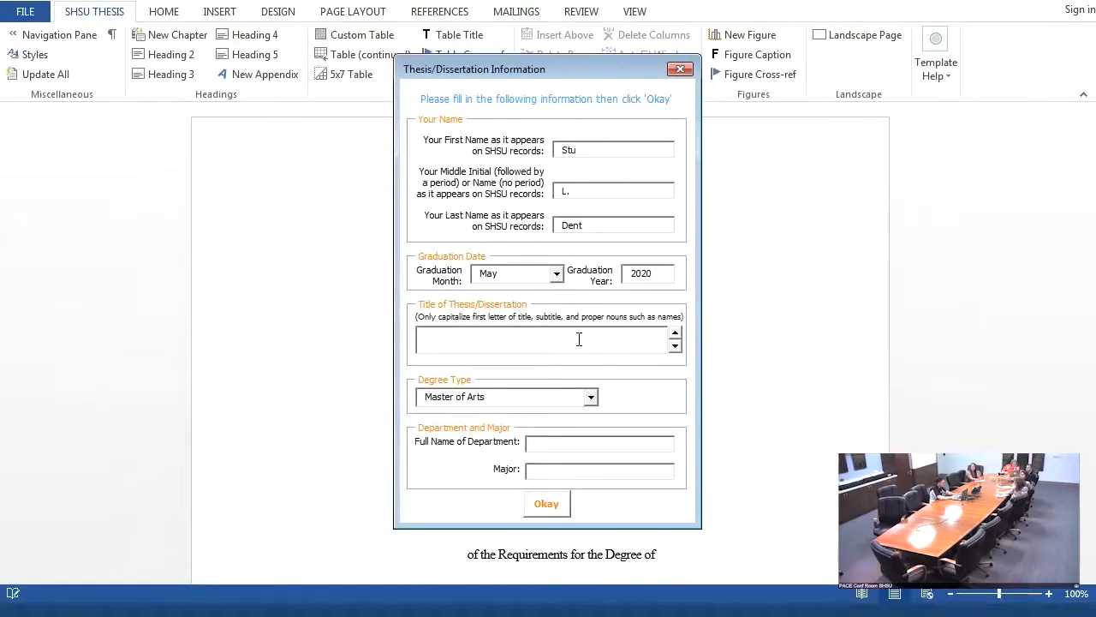
text(This)
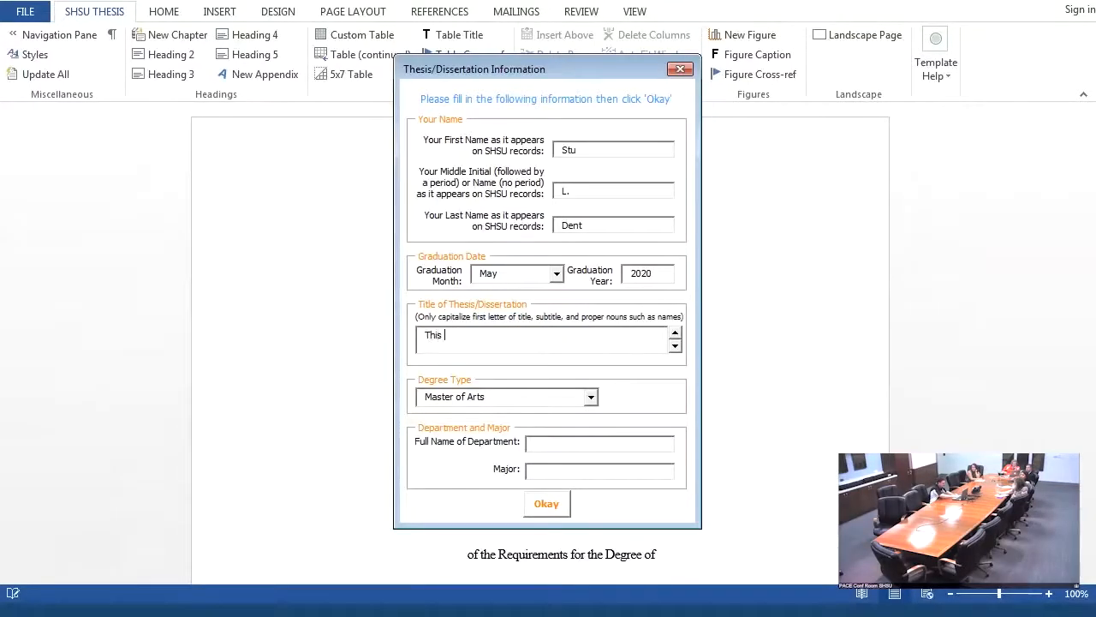
text( is )
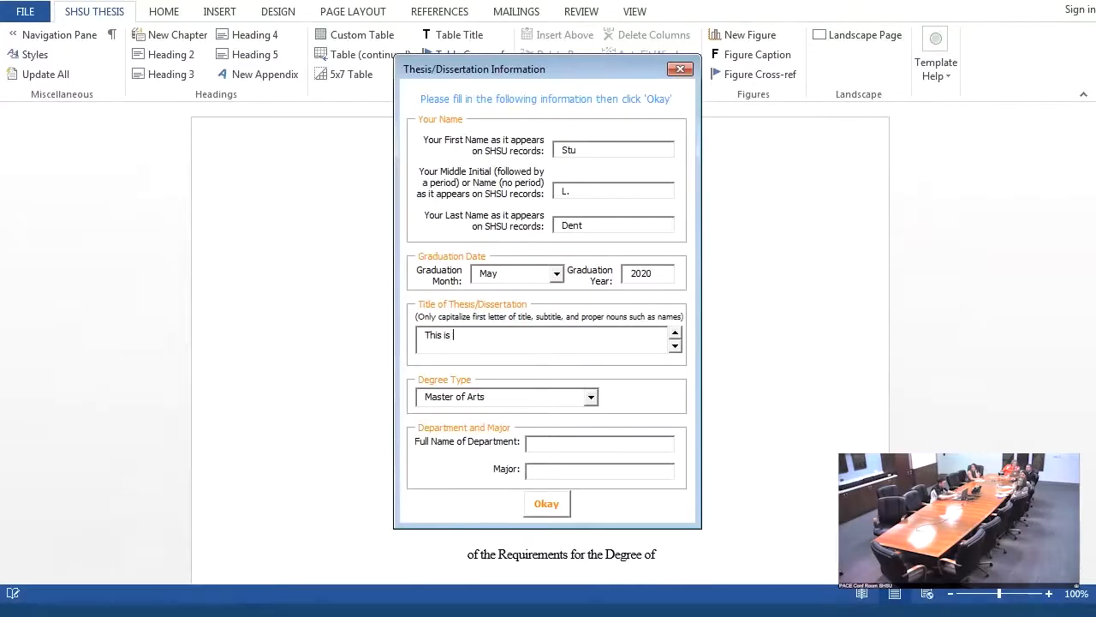
text(My Dissertation)
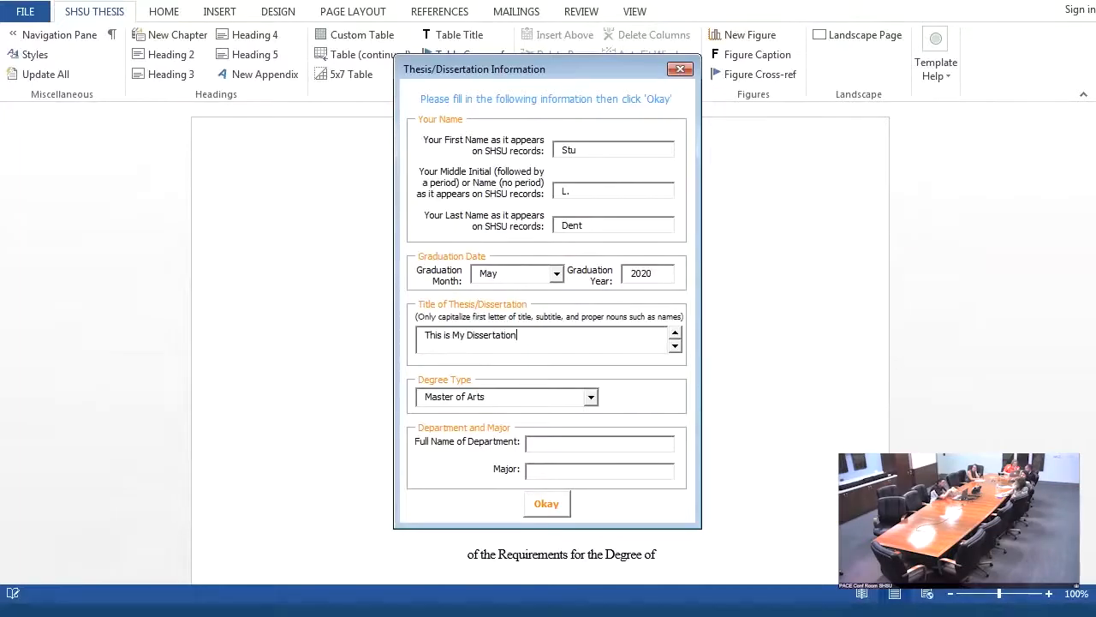
click(590, 398)
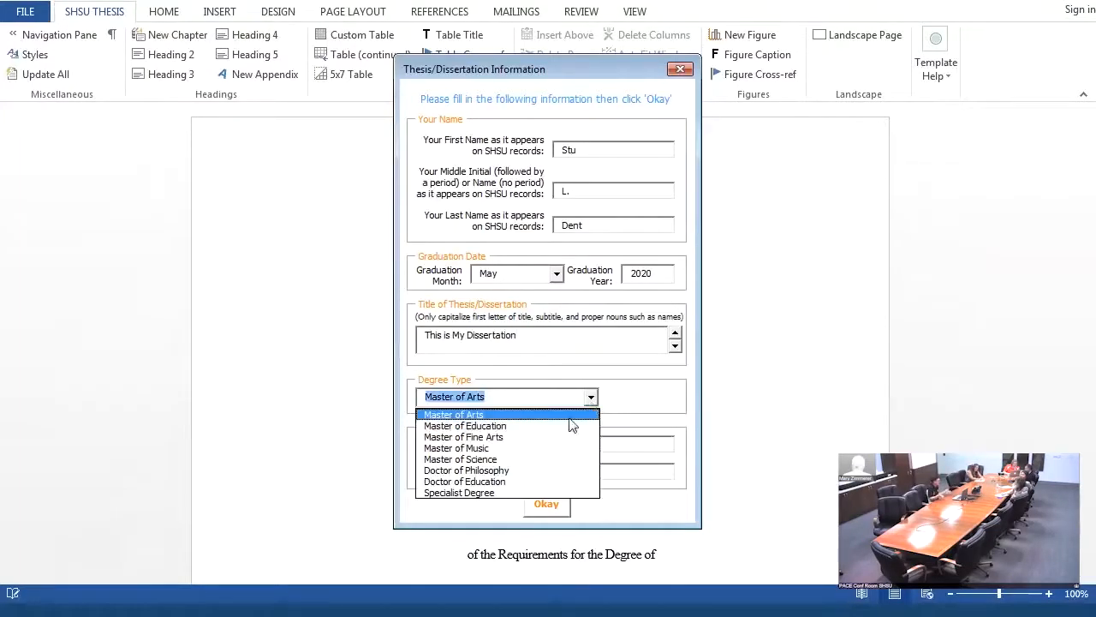
click(534, 470)
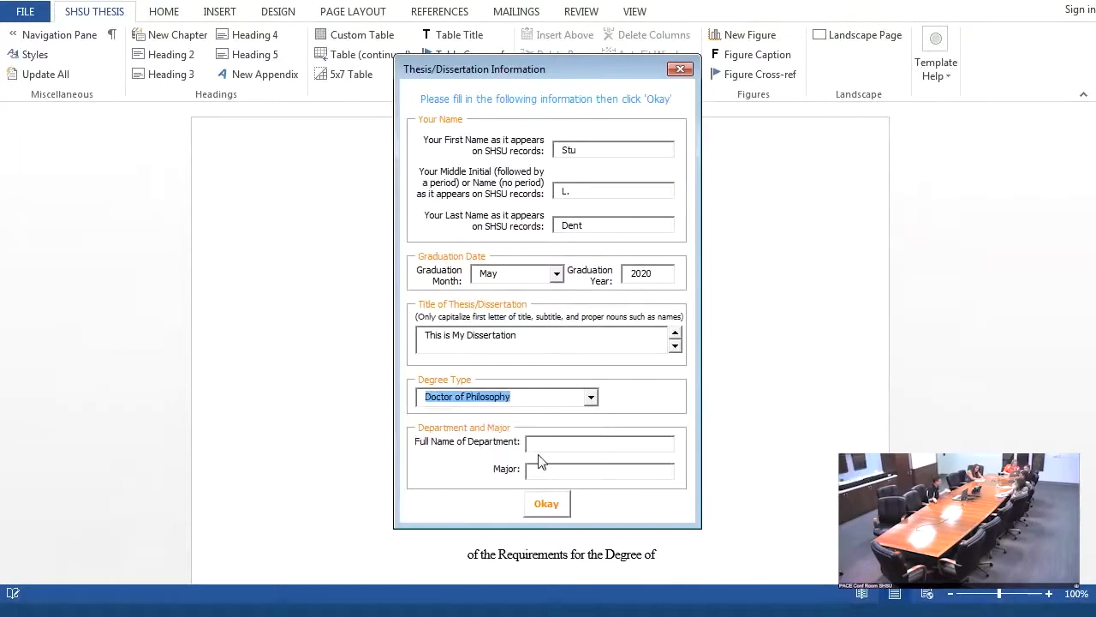
- Enter "Language, Literacy, and Special Populations" as the department and "Literacy" as the major, and submit the thesis information
click(546, 446)
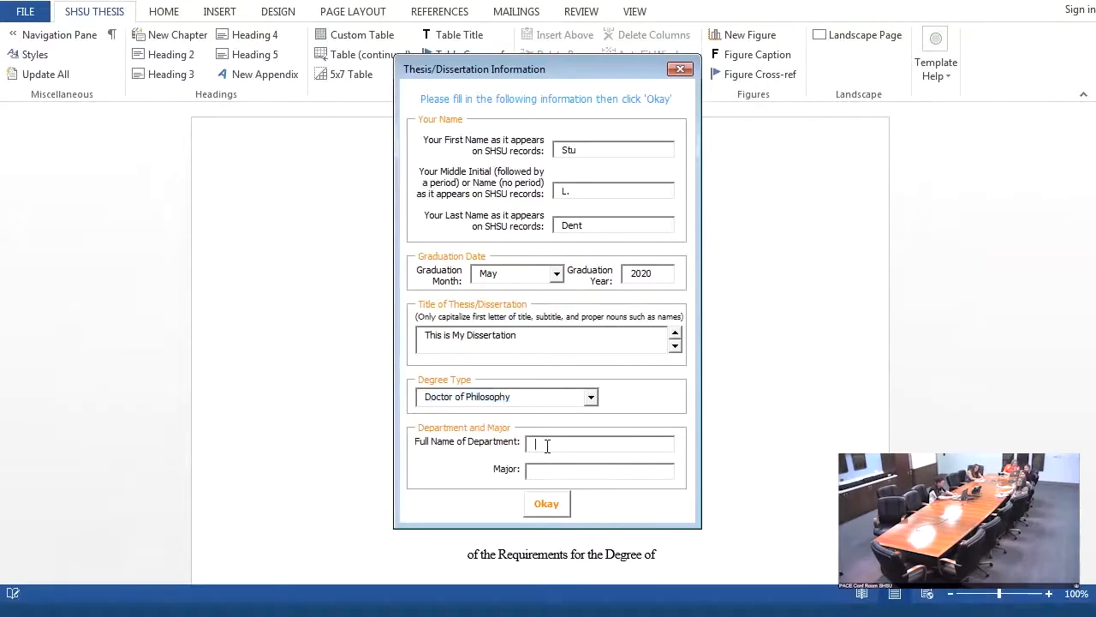
text(Languag)
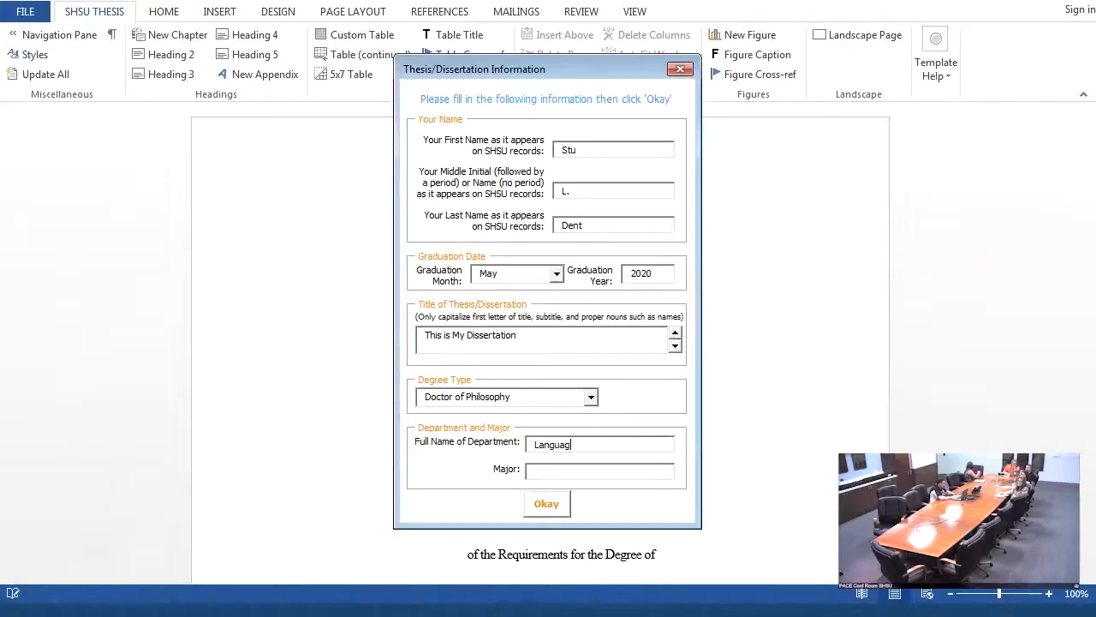
text(e, L)
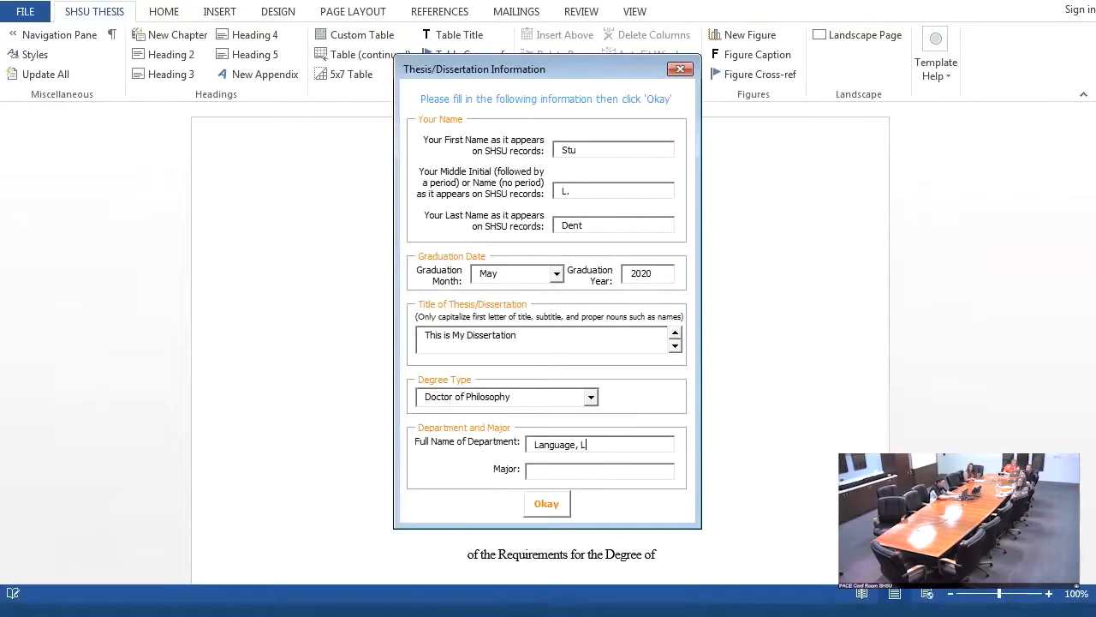
text(iteracy, and)
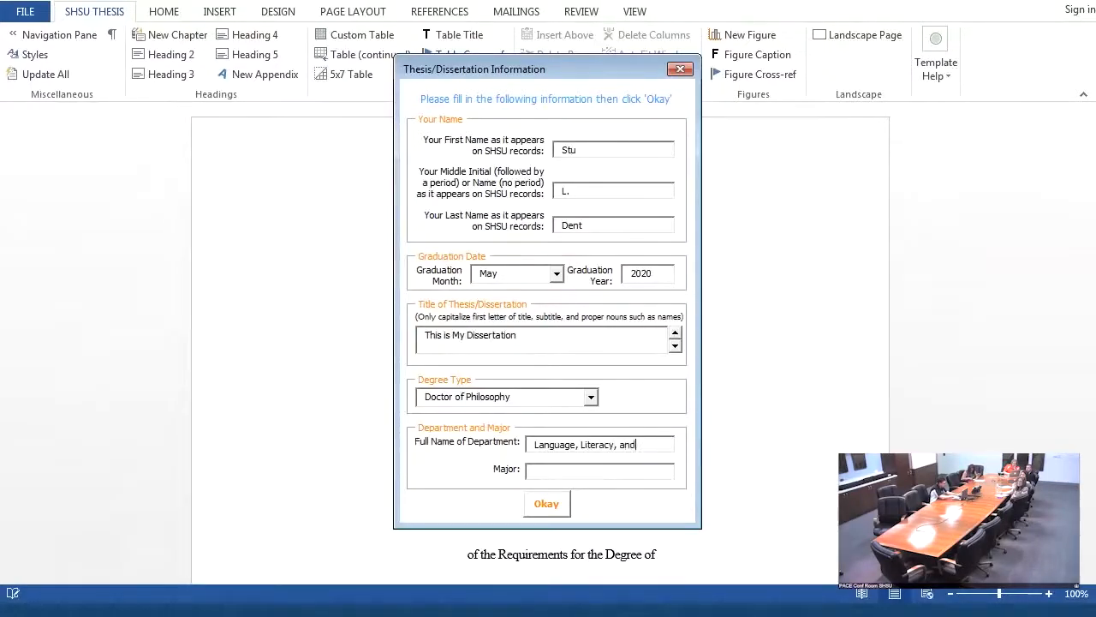
text( Special P)
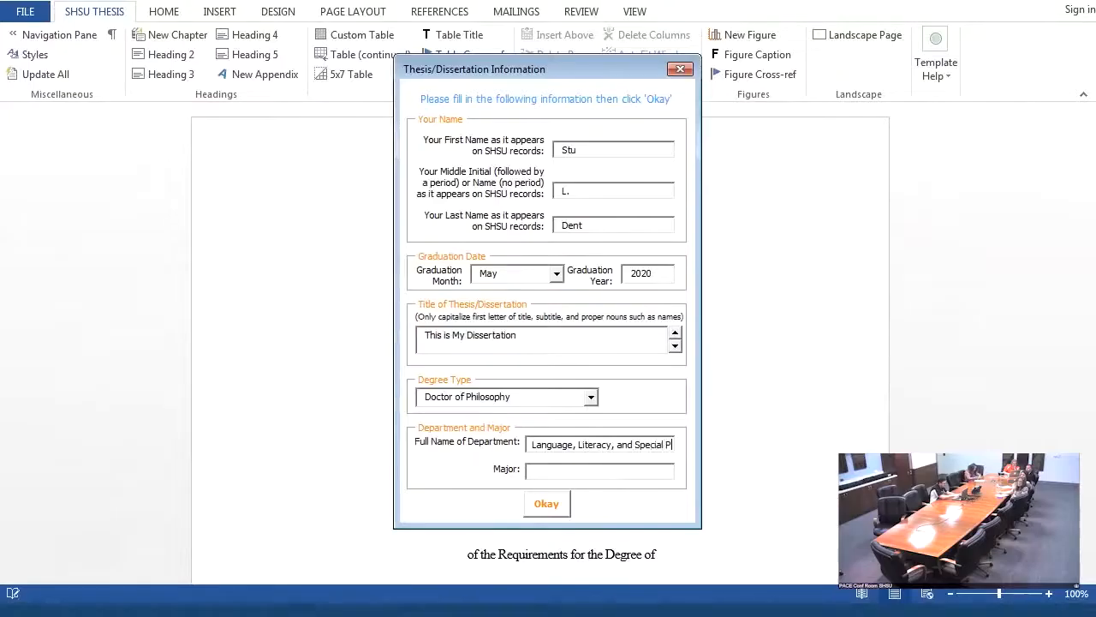
text(opulations)
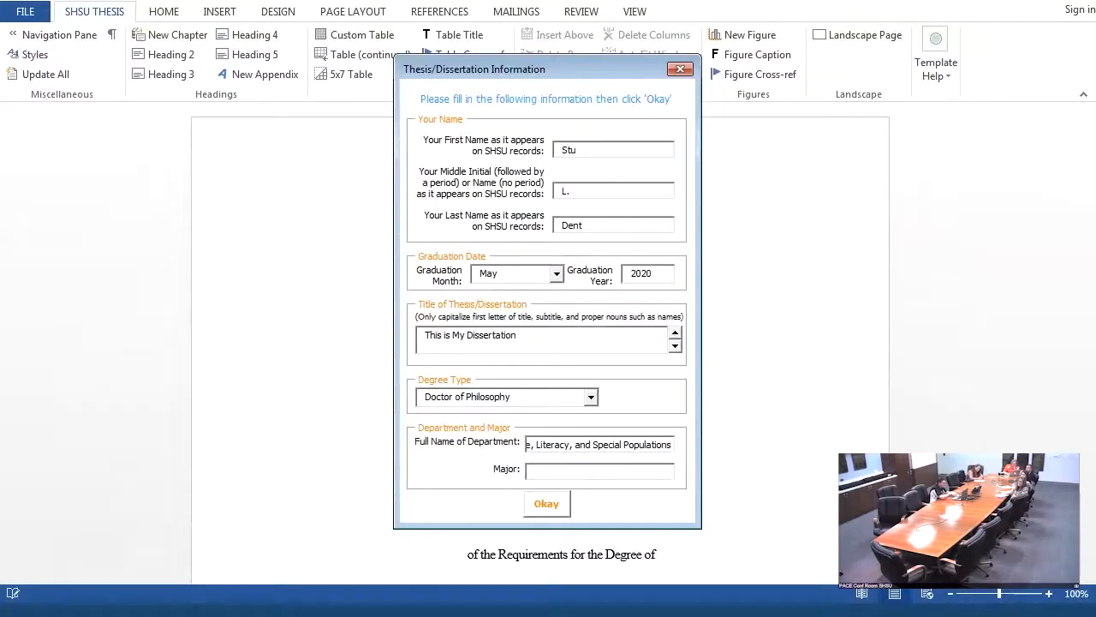
text(Literacy)
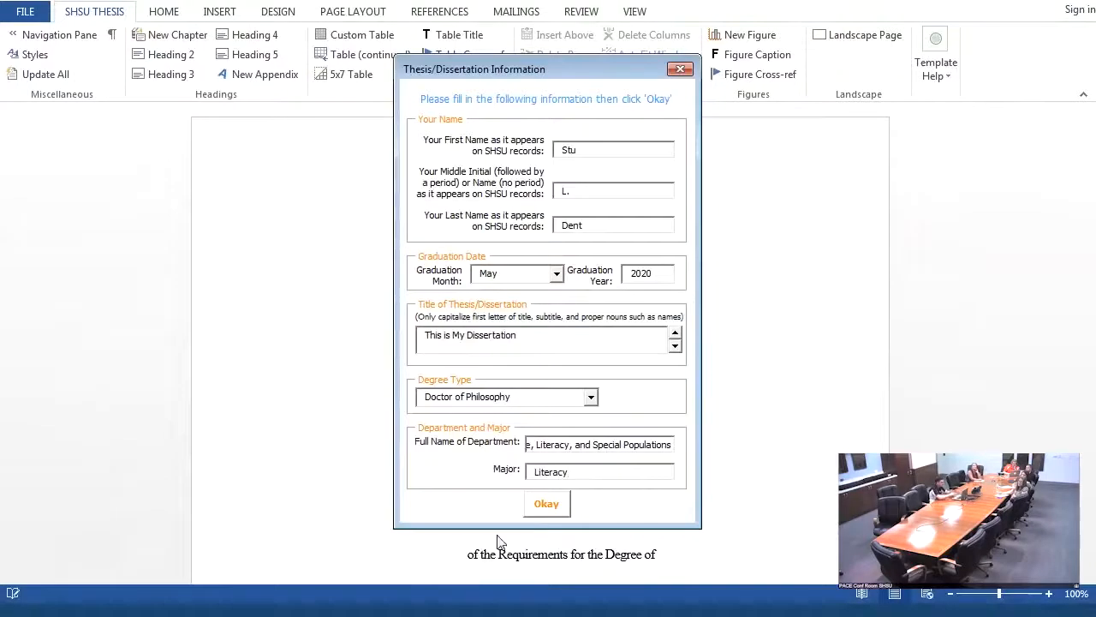
click(536, 506)
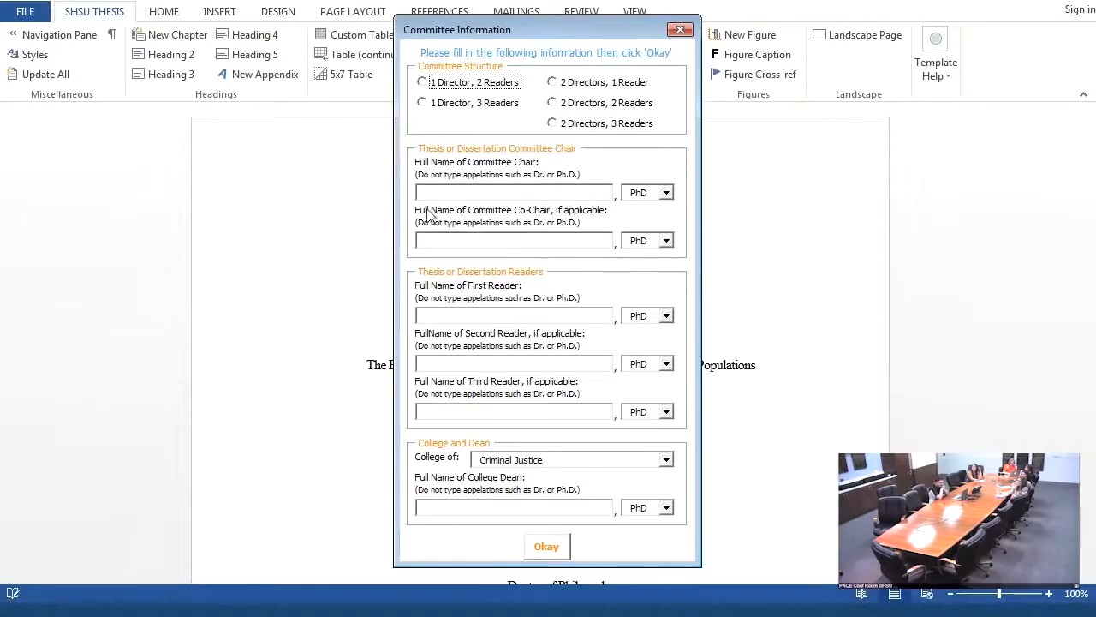
- Choose the committee structure "1 Director, 2 Readers" and enter the committee chair's full name with the PhD credential
click(422, 83)
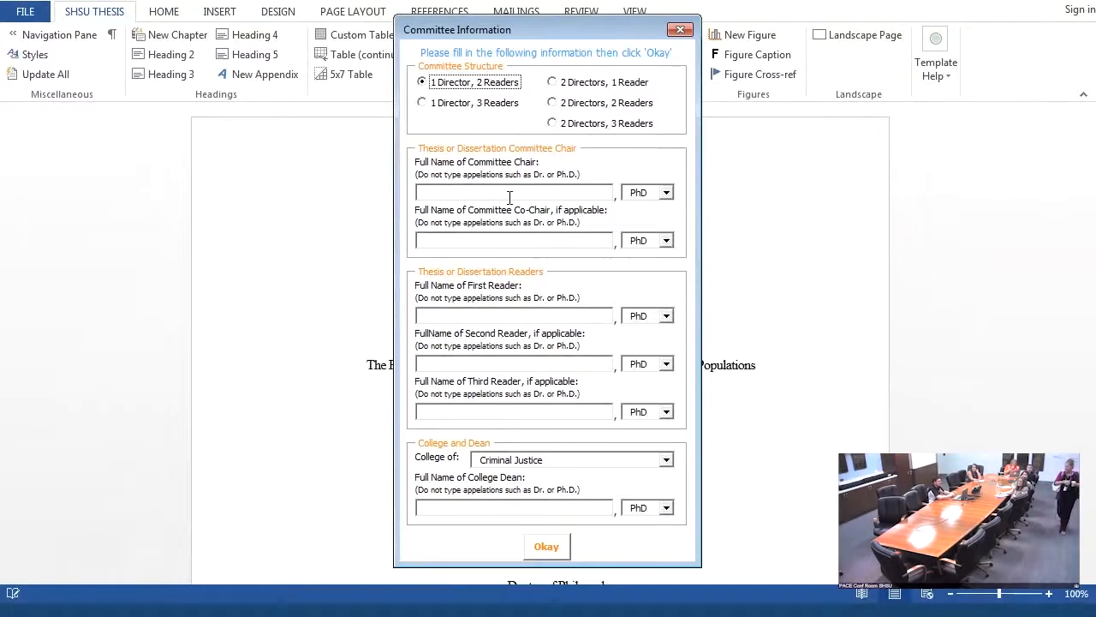
click(486, 193)
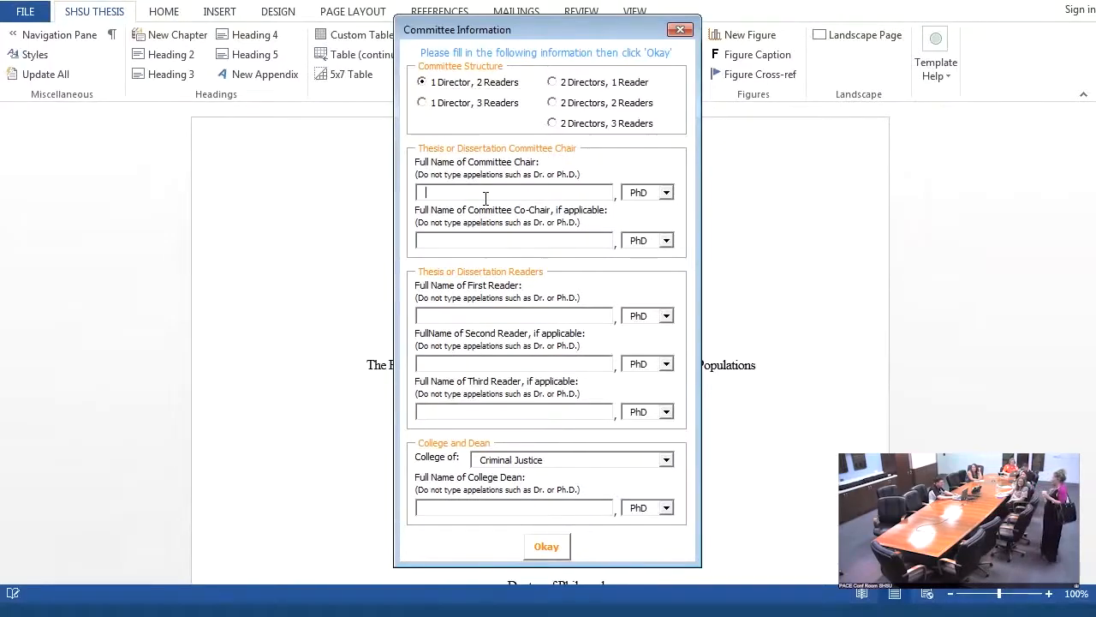
text(Ima Teacher)
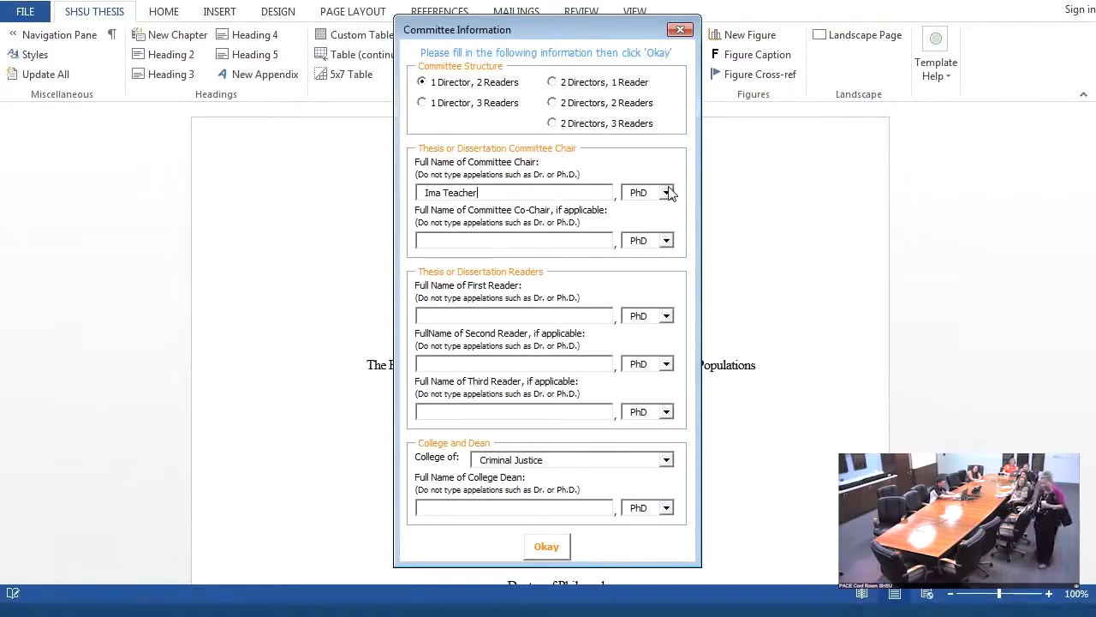
click(667, 193)
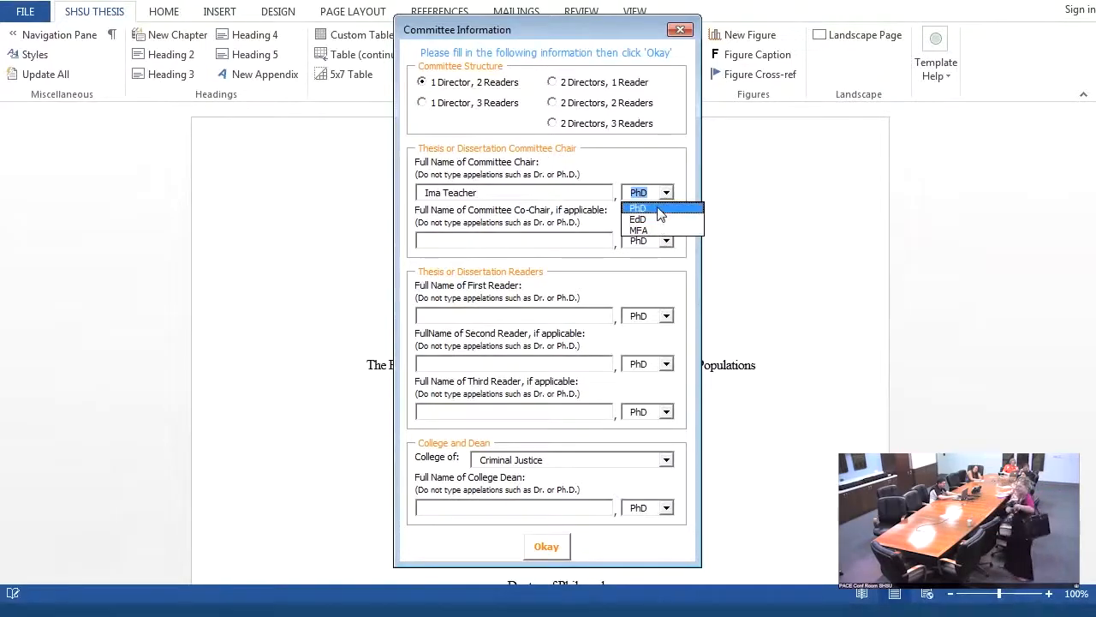
click(667, 206)
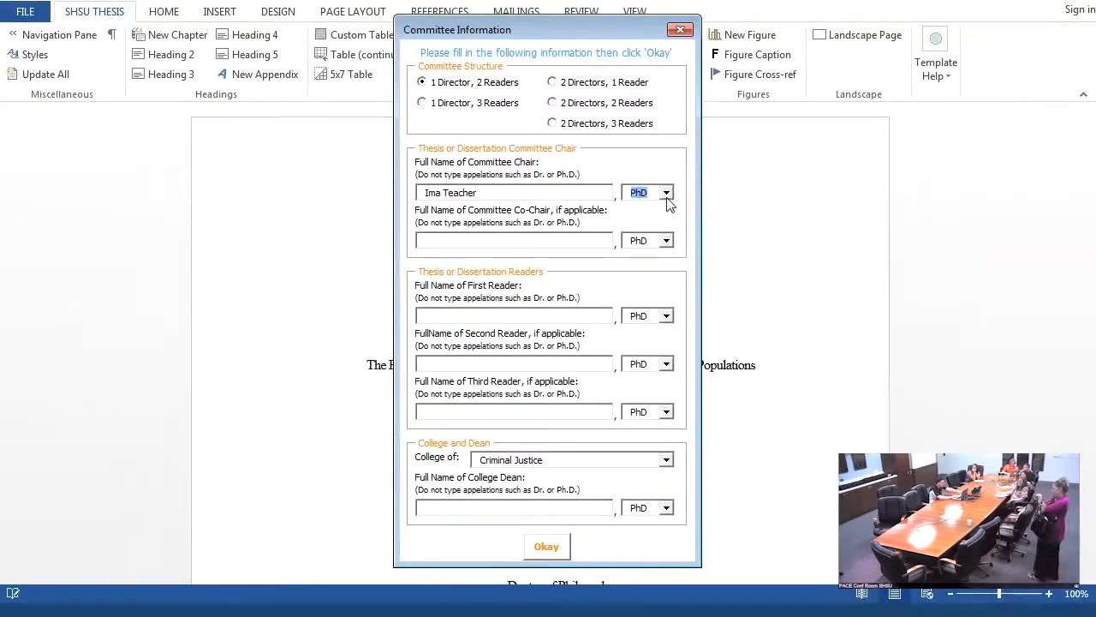
- Fill in the full names of the first and second dissertation readers
click(518, 313)
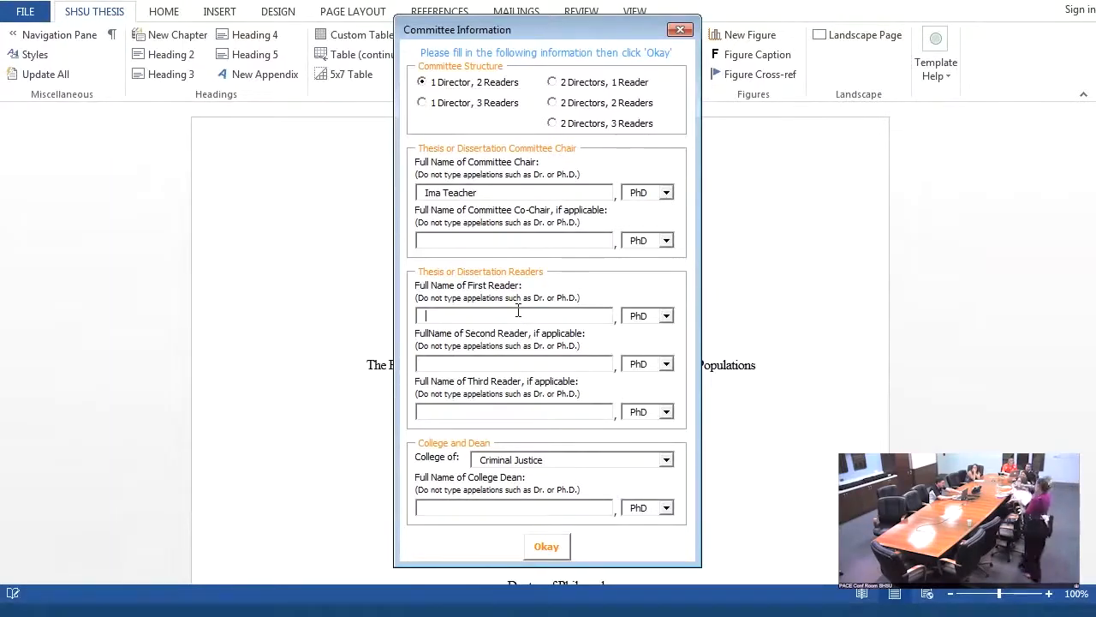
text(Tea Cher)
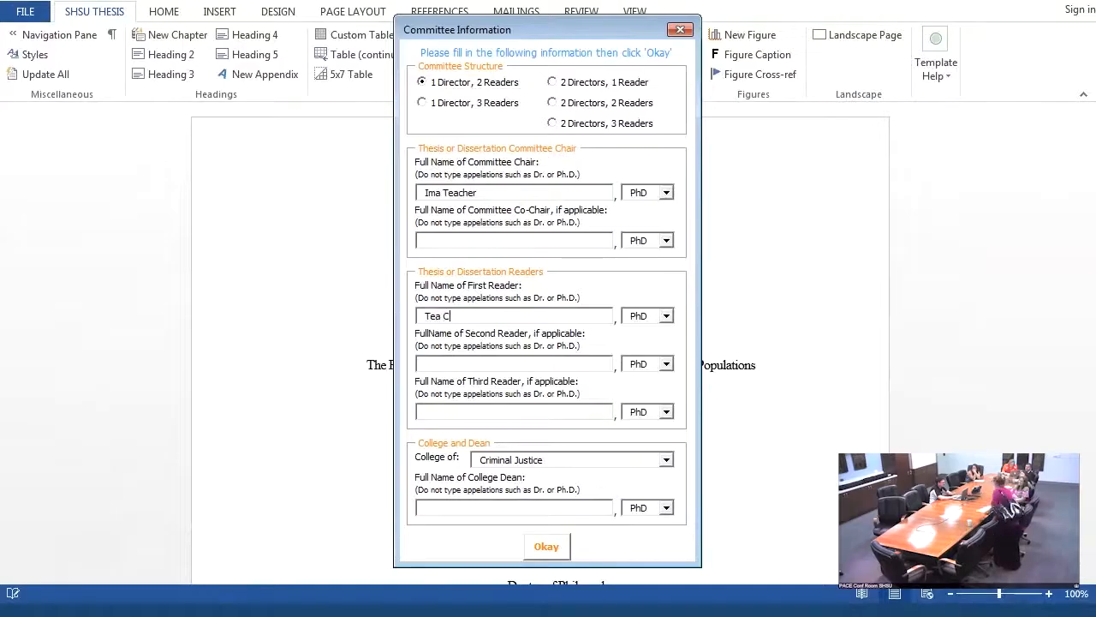
key(Tab)
key(Tab)
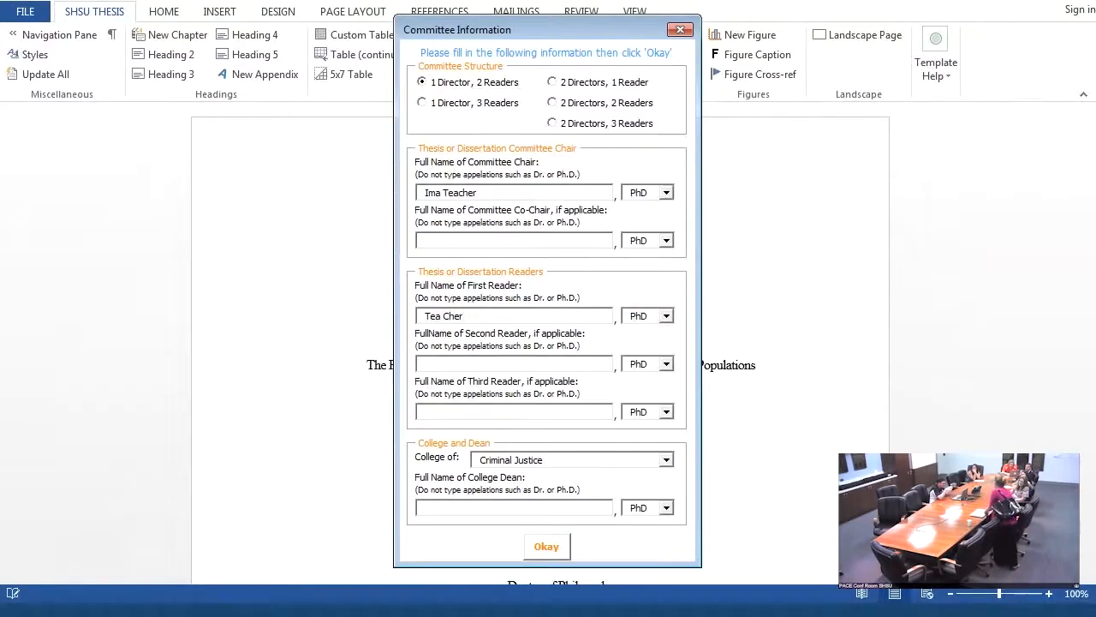
text(In Structor)
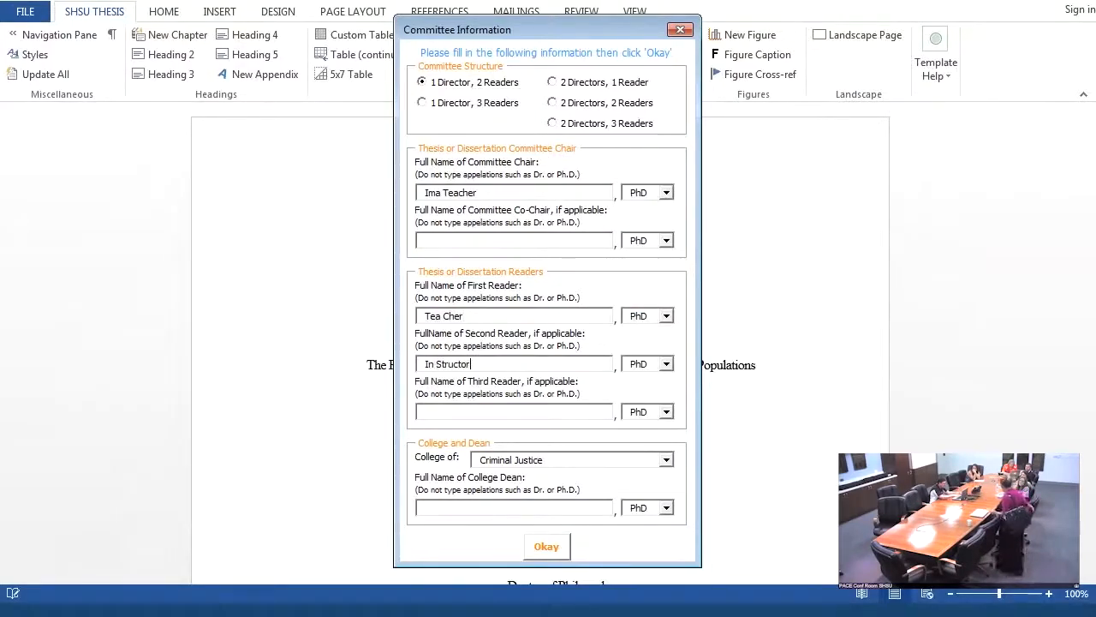
- Set the college to Education, enter the dean's full name, submit the committee information and dismiss the getting-started message
key(Tab)
key(Tab)
key(Tab)
key(Tab)
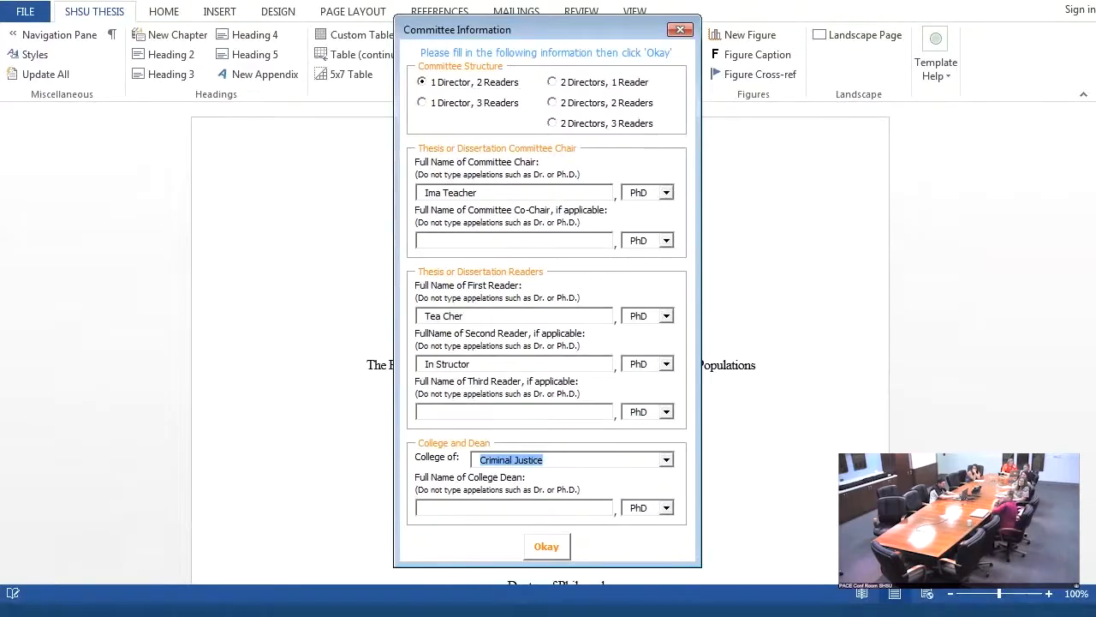
key(Down)
key(Down)
key(Up)
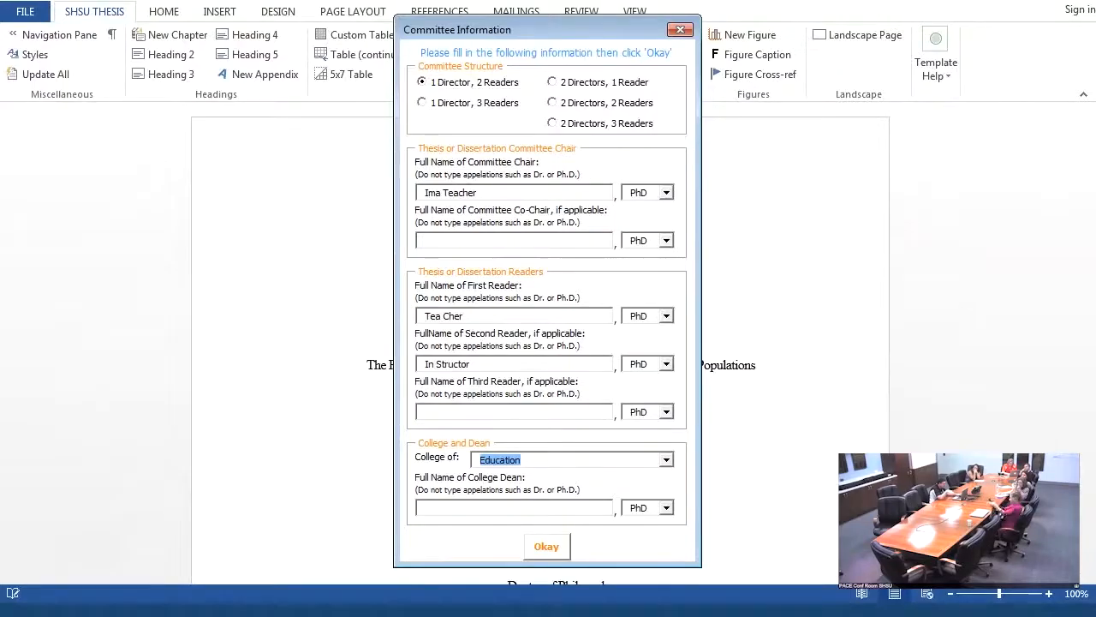
key(Tab)
text(St)
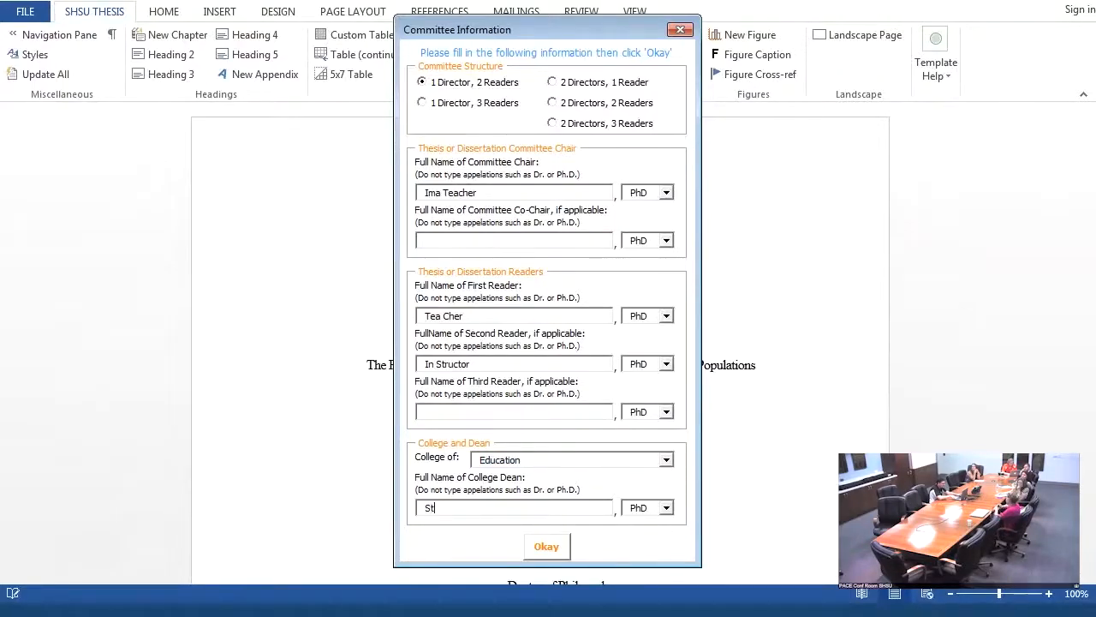
text(acey Edmonson)
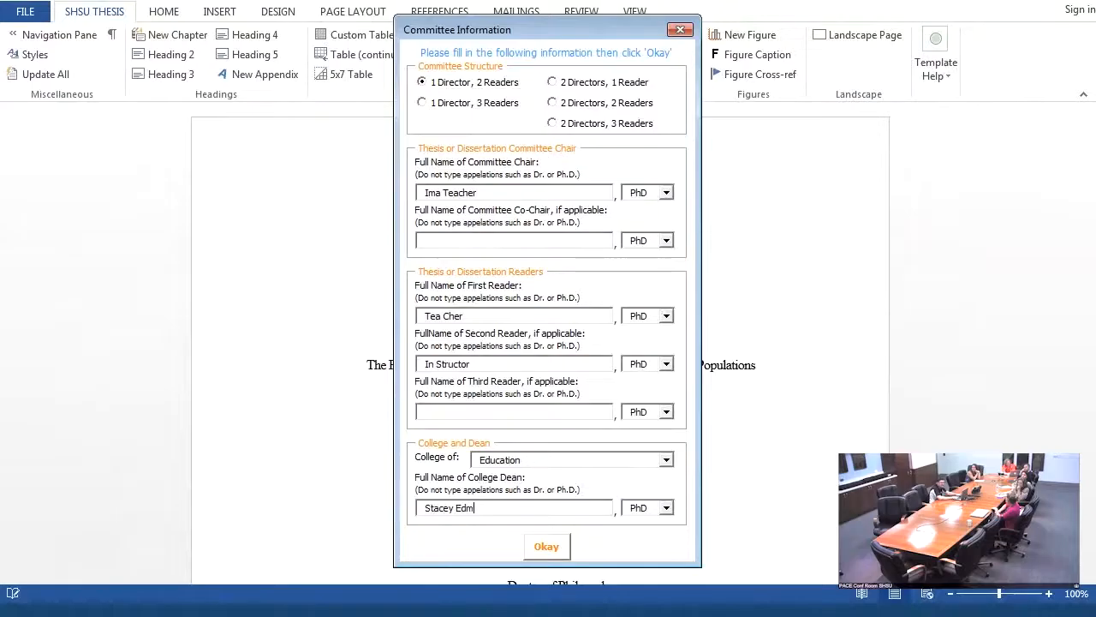
click(546, 550)
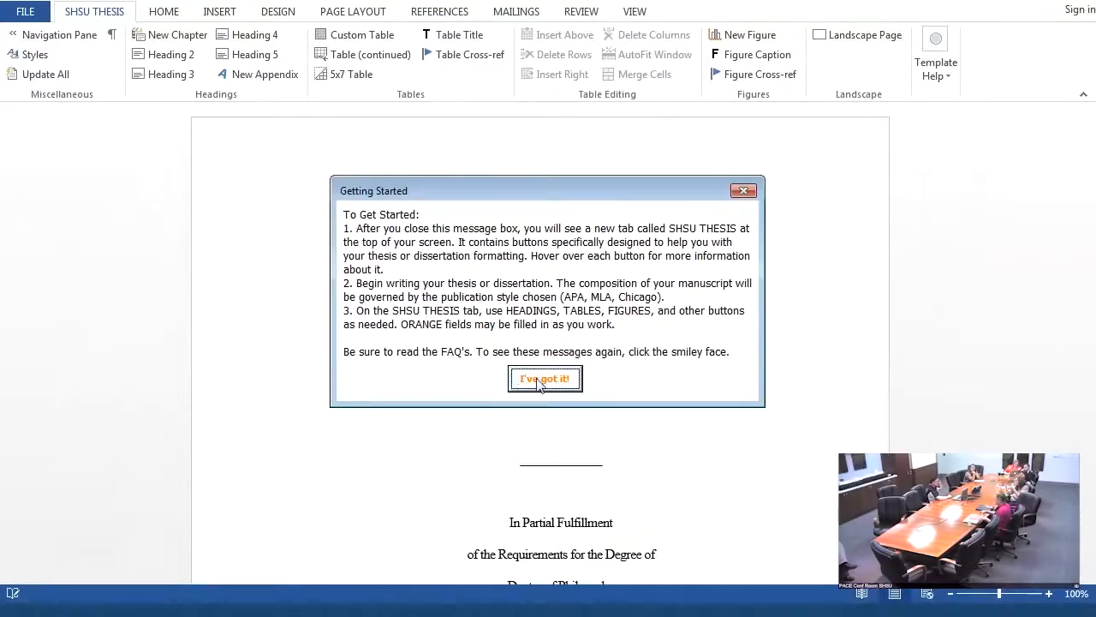
click(541, 378)
- Try to delete the word "Presented" from the title page
drag(536, 365, 756, 365)
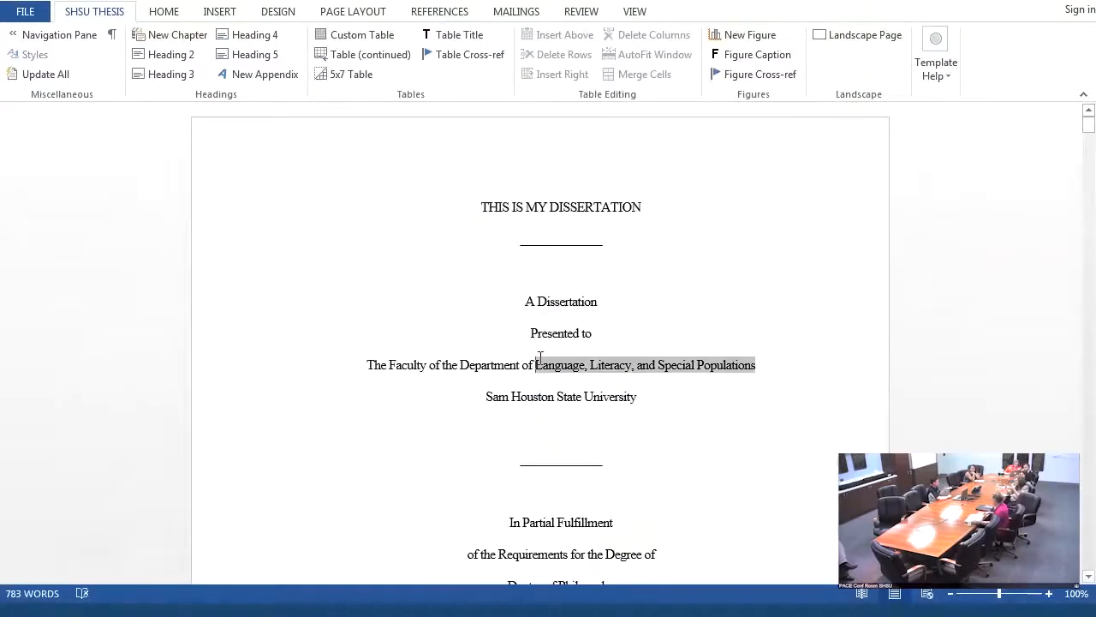
click(558, 331)
double_click(559, 329)
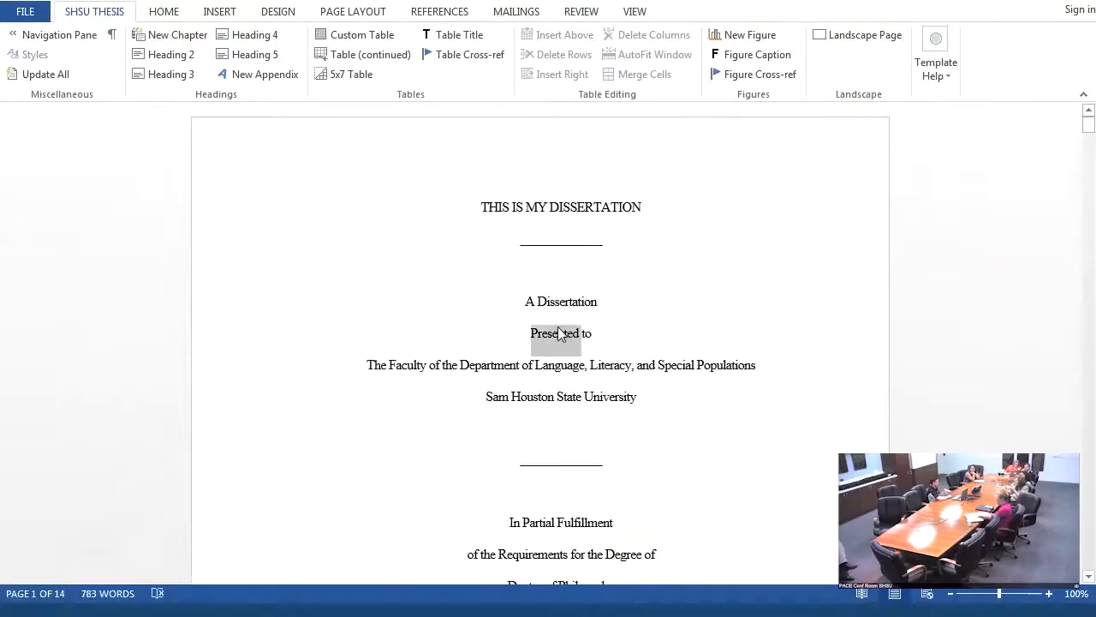
key(Delete)
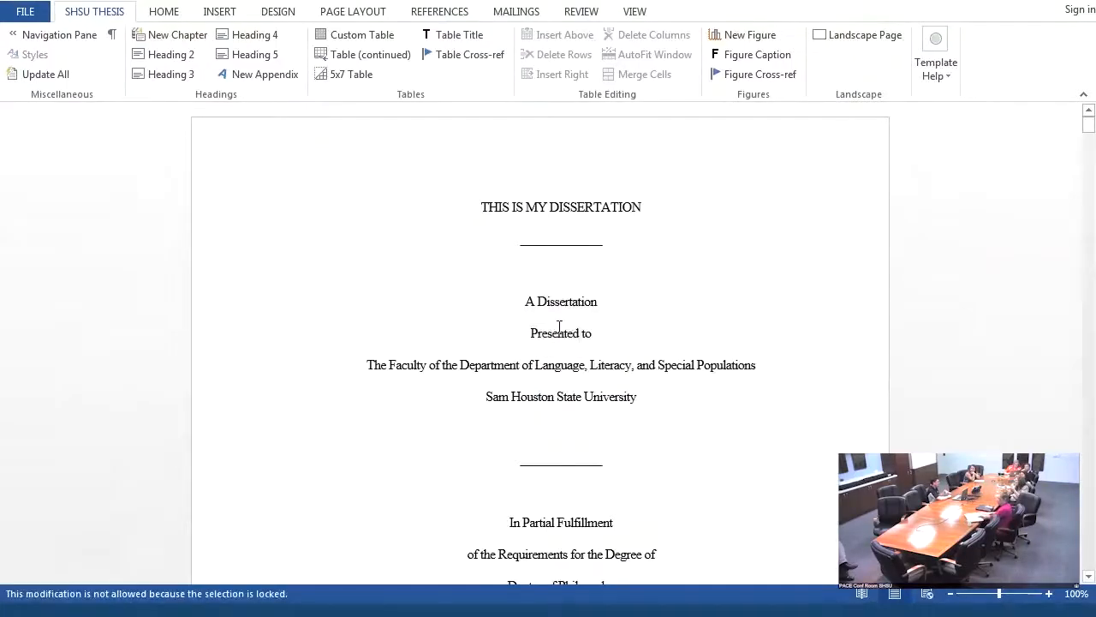
- Try to delete the department name from the faculty line on the title page
click(624, 367)
key(Delete)
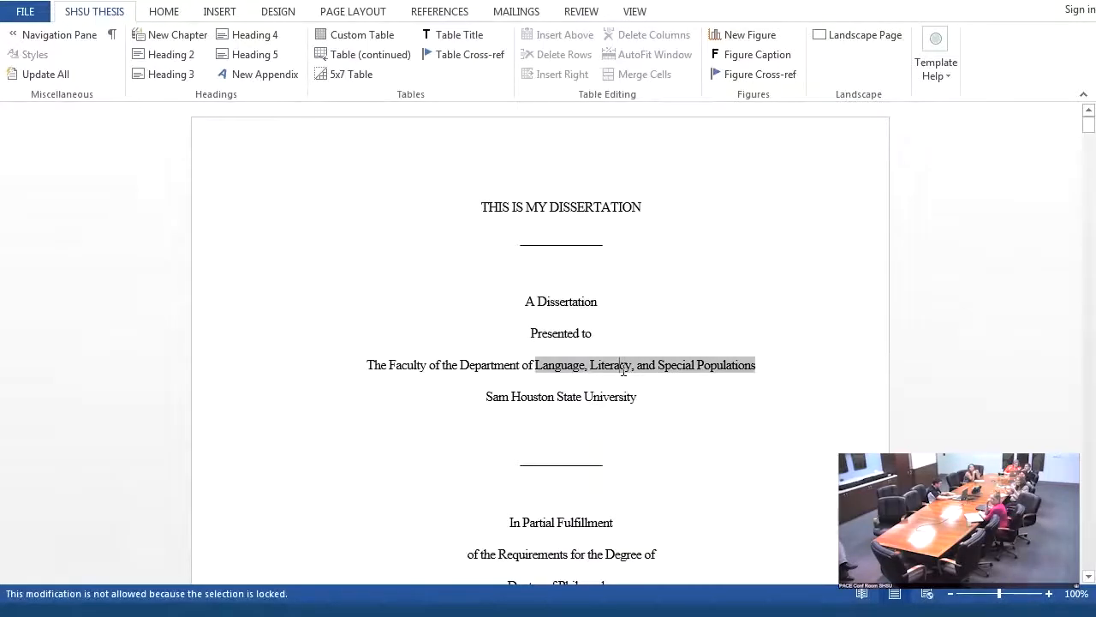
click(520, 364)
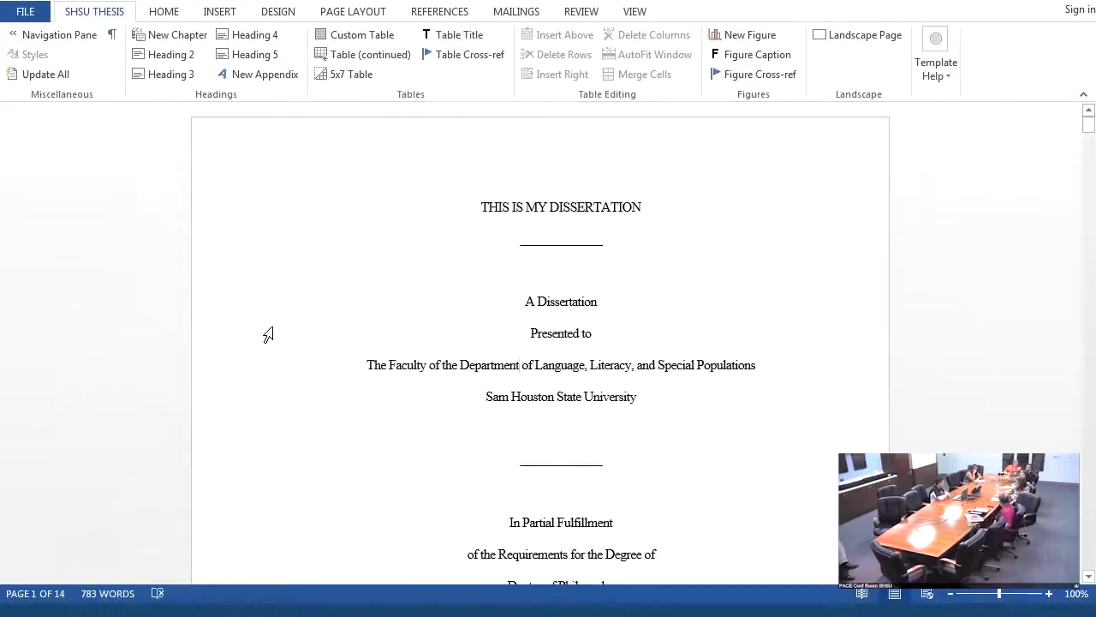
- Show the Navigation Pane and jump through the Preface, Title of Chapter I, Vita and References headings
click(37, 36)
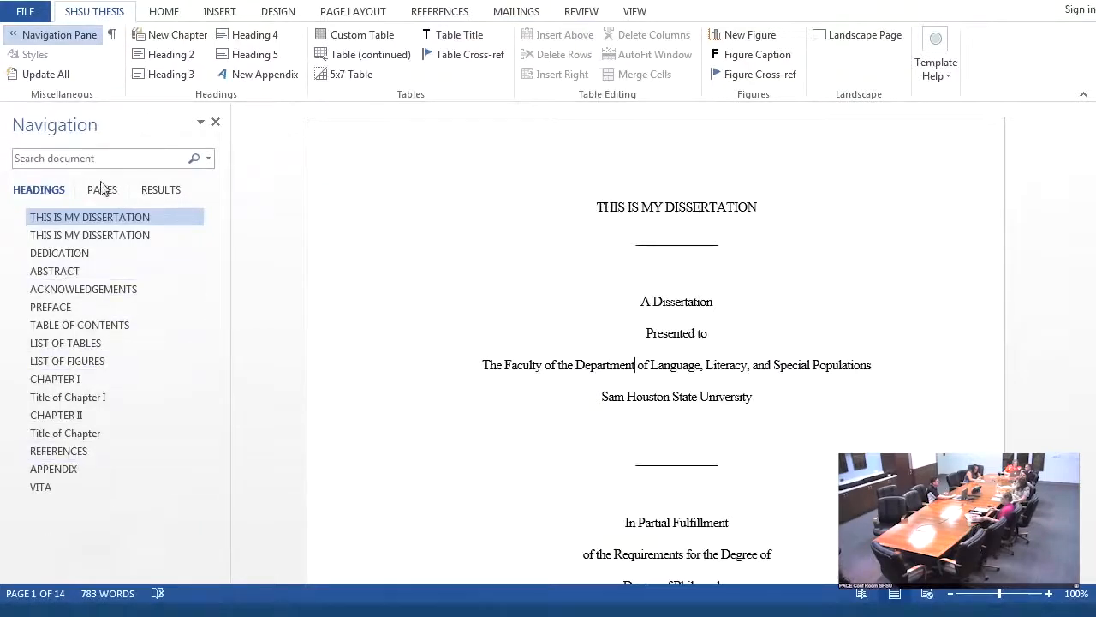
click(75, 308)
click(54, 399)
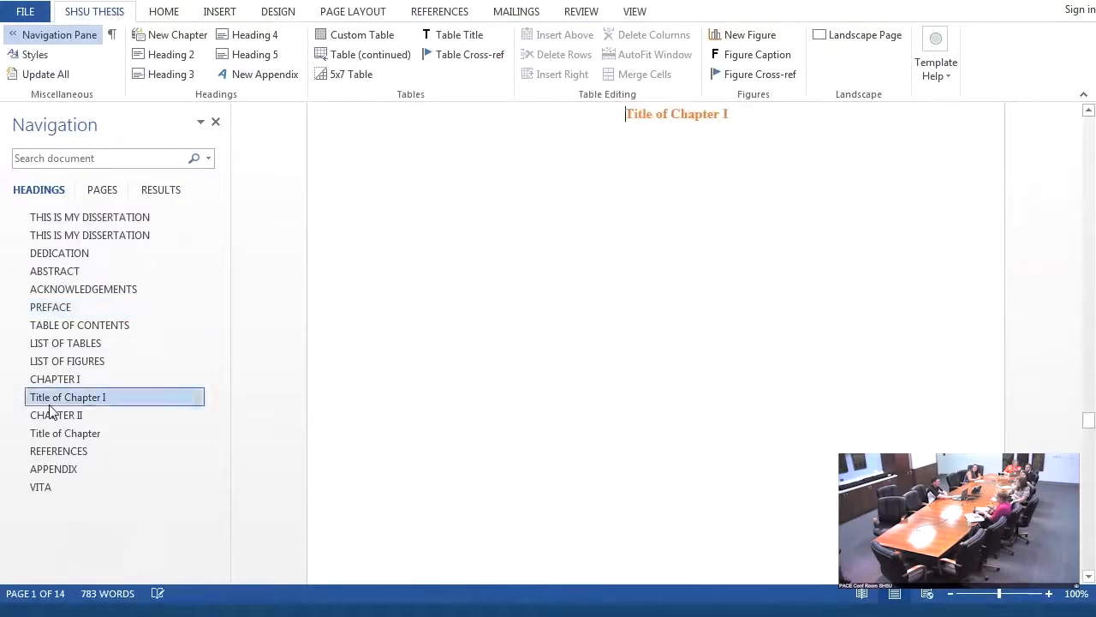
click(36, 486)
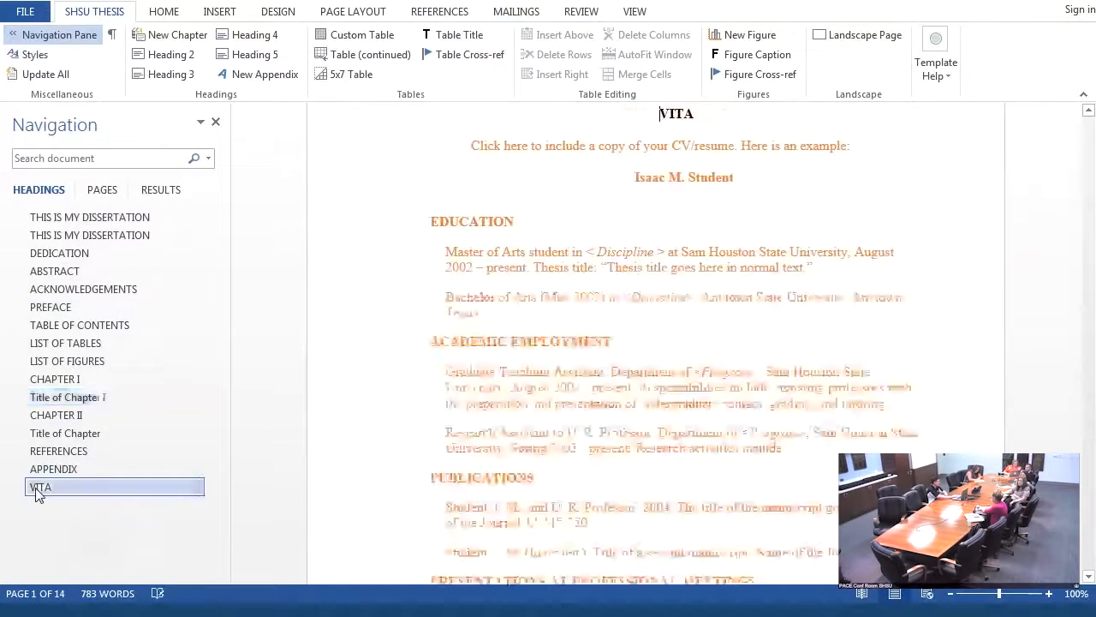
click(60, 455)
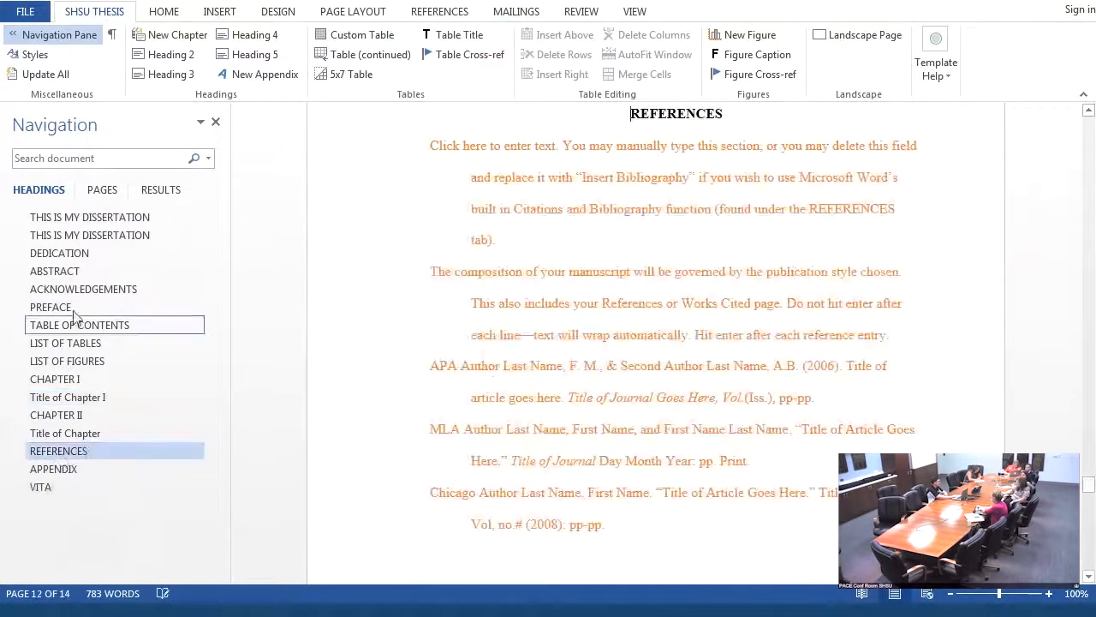
- Examine the approval page down to the dean's entry and return to the title page
click(65, 237)
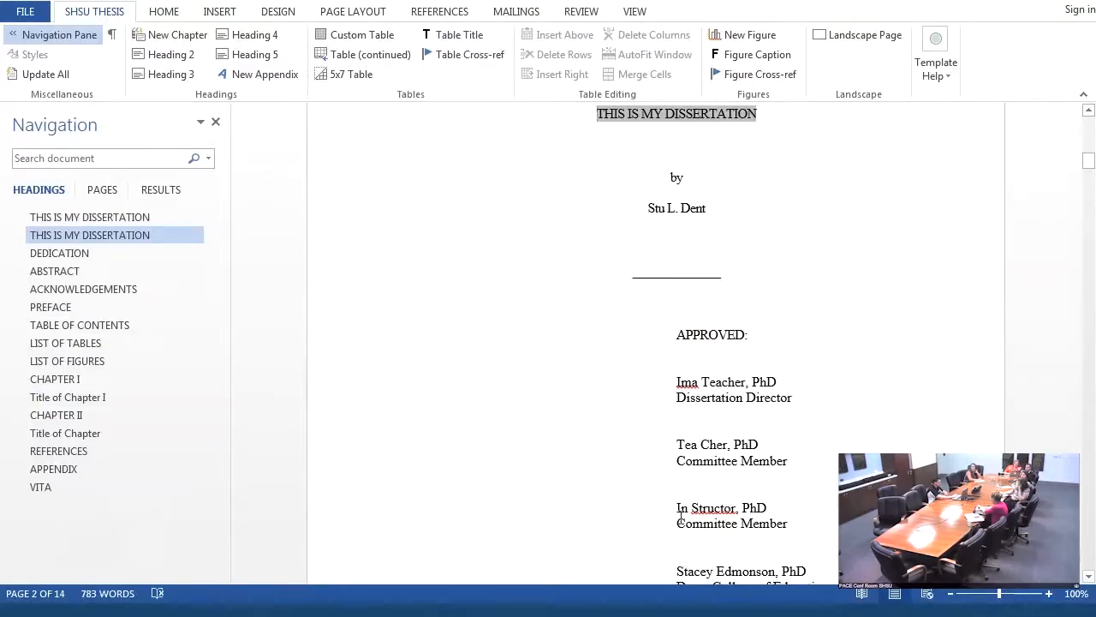
scroll(690, 512, down, 1)
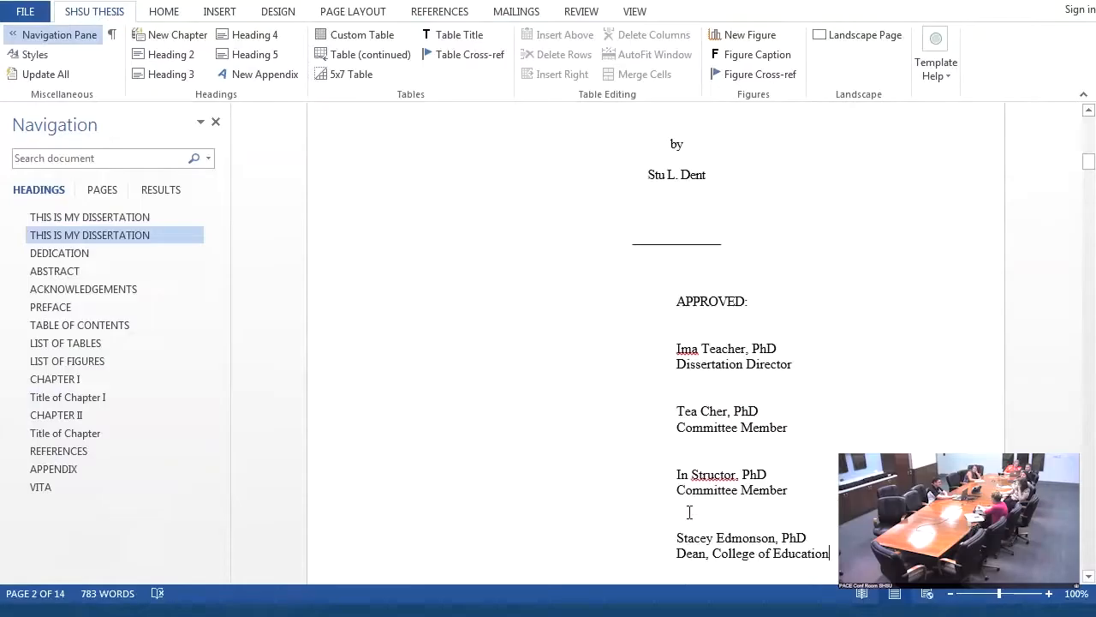
click(89, 224)
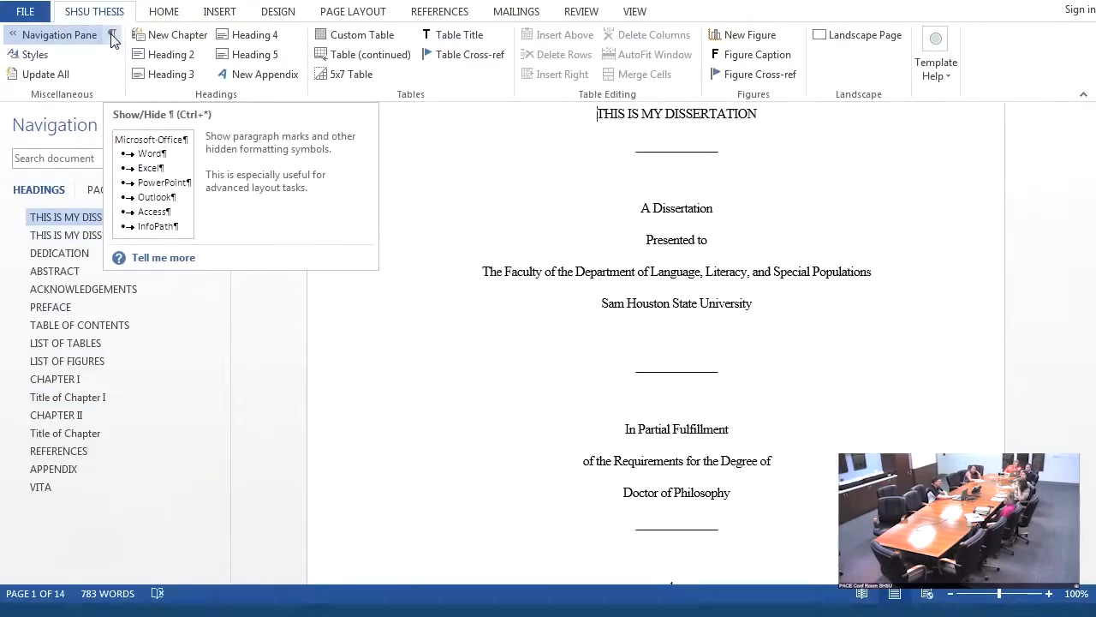
- Show the paragraph marks and formatting symbols, and delete the optional Dedication section from the heading list
click(112, 35)
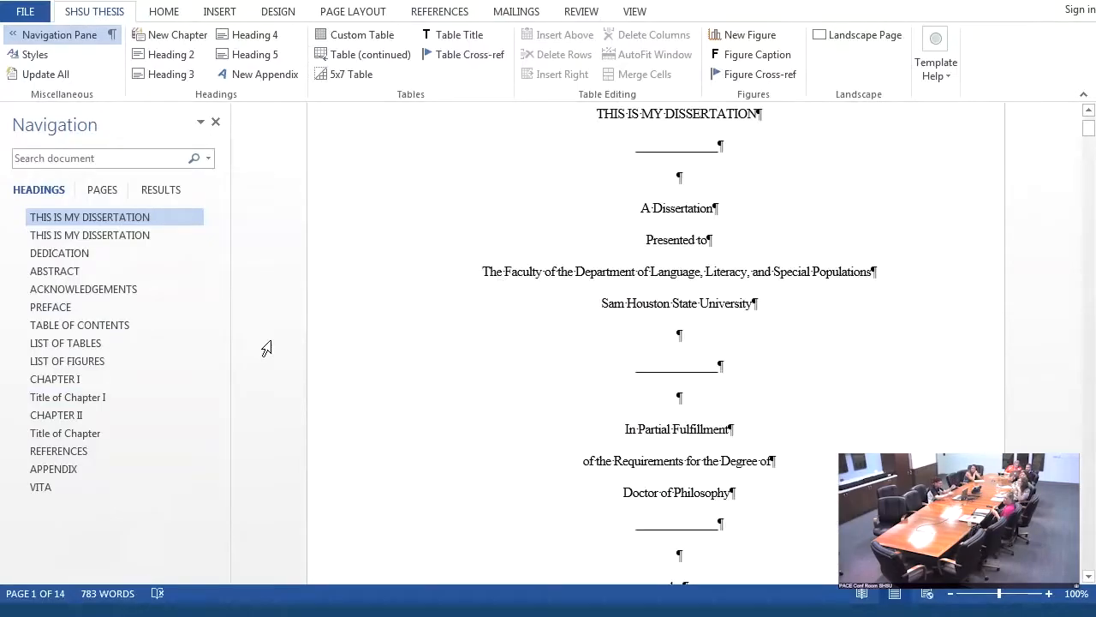
click(119, 259)
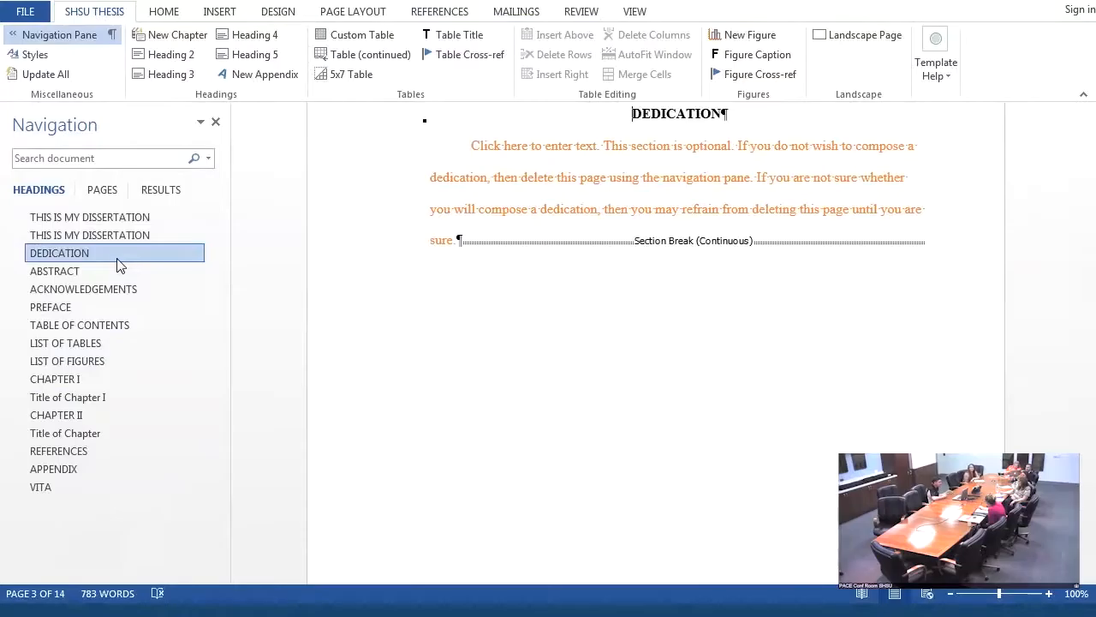
right_click(117, 259)
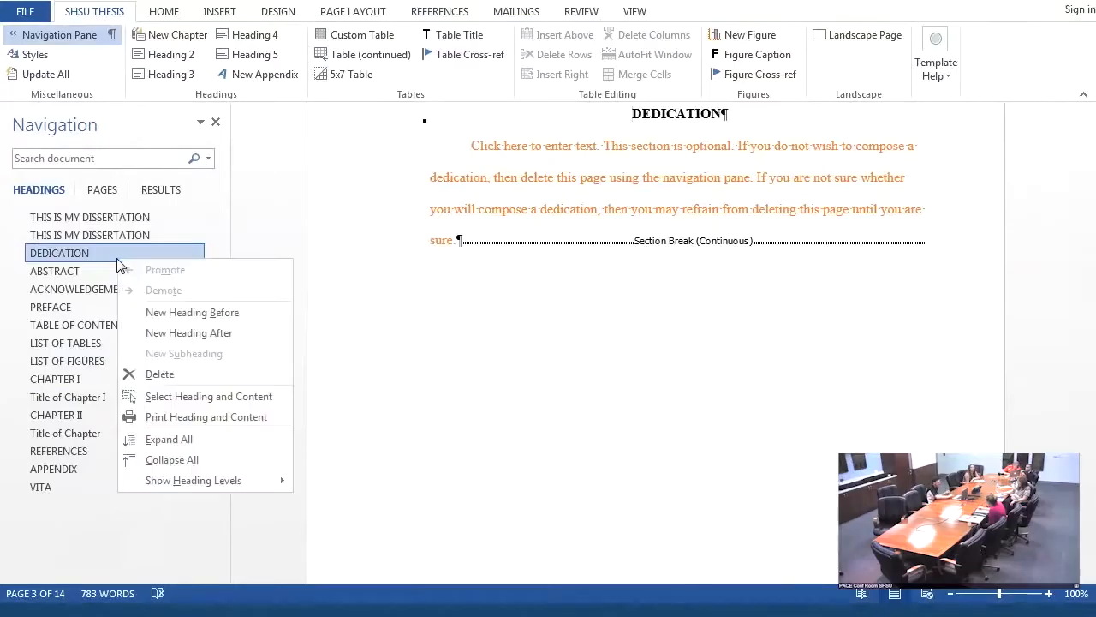
click(159, 375)
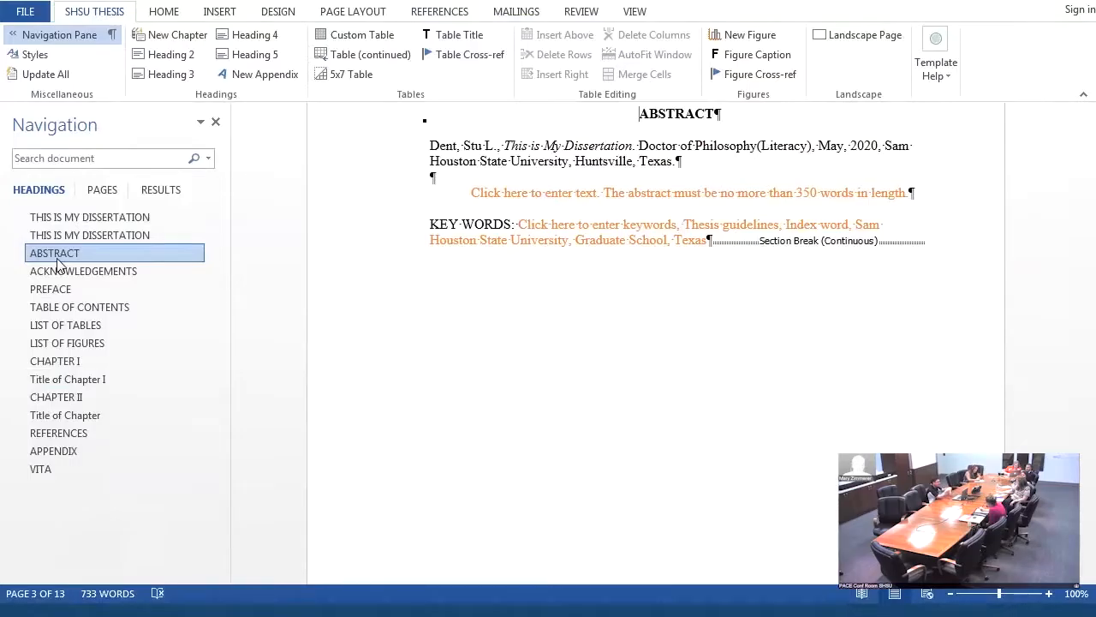
- Go to the Table of Contents and update all of the document's generated entries
click(67, 306)
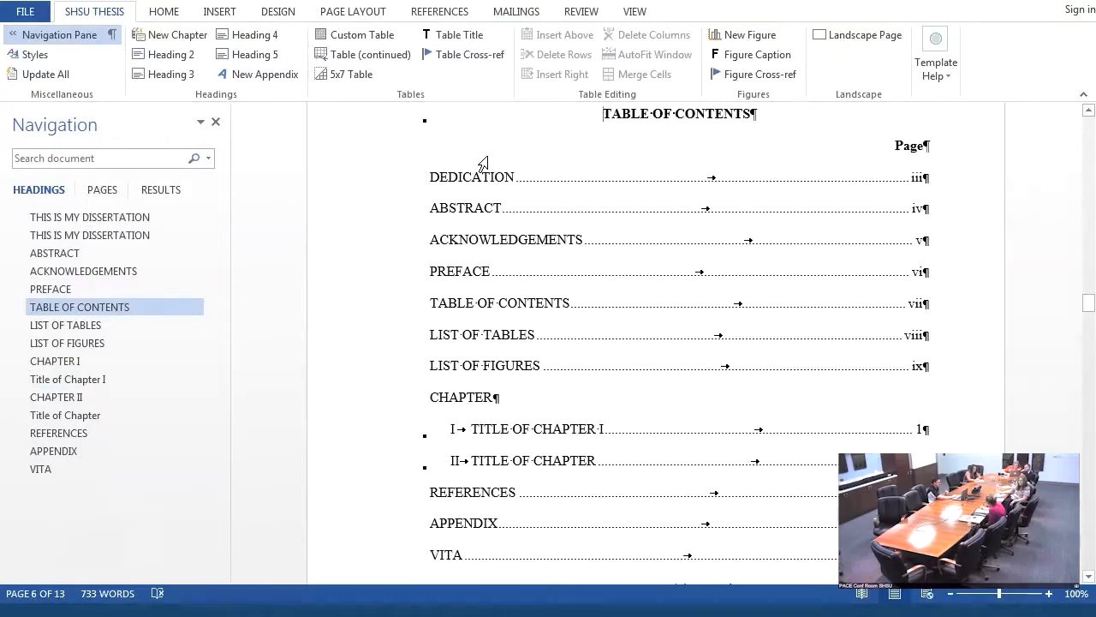
key(shift+Up)
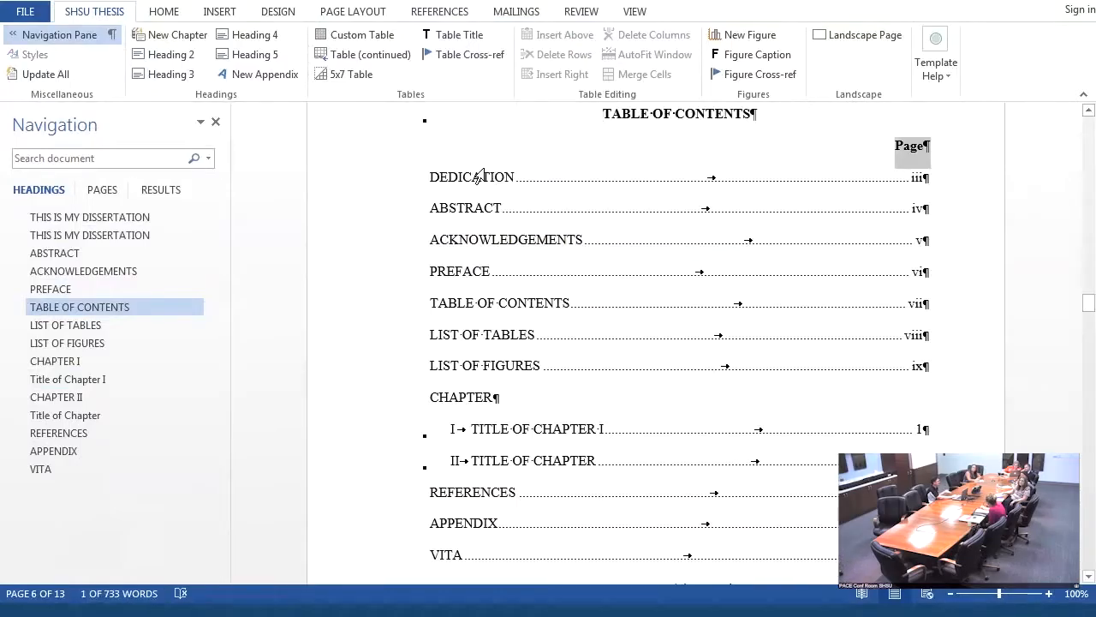
click(22, 80)
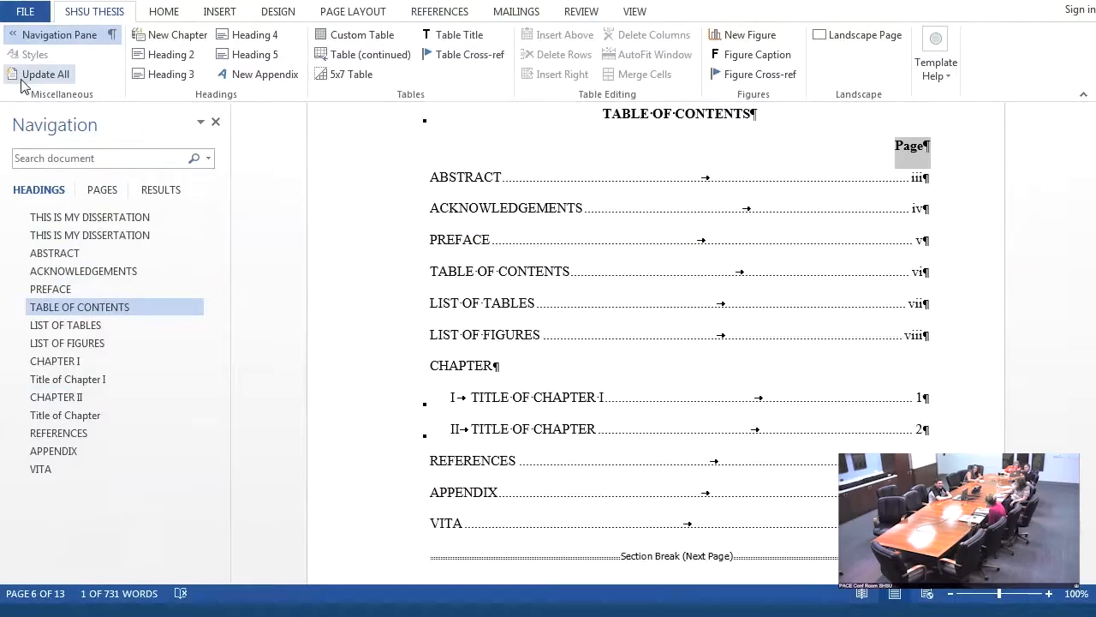
- Go to the Abstract page and examine its body text and keywords placeholders
click(77, 257)
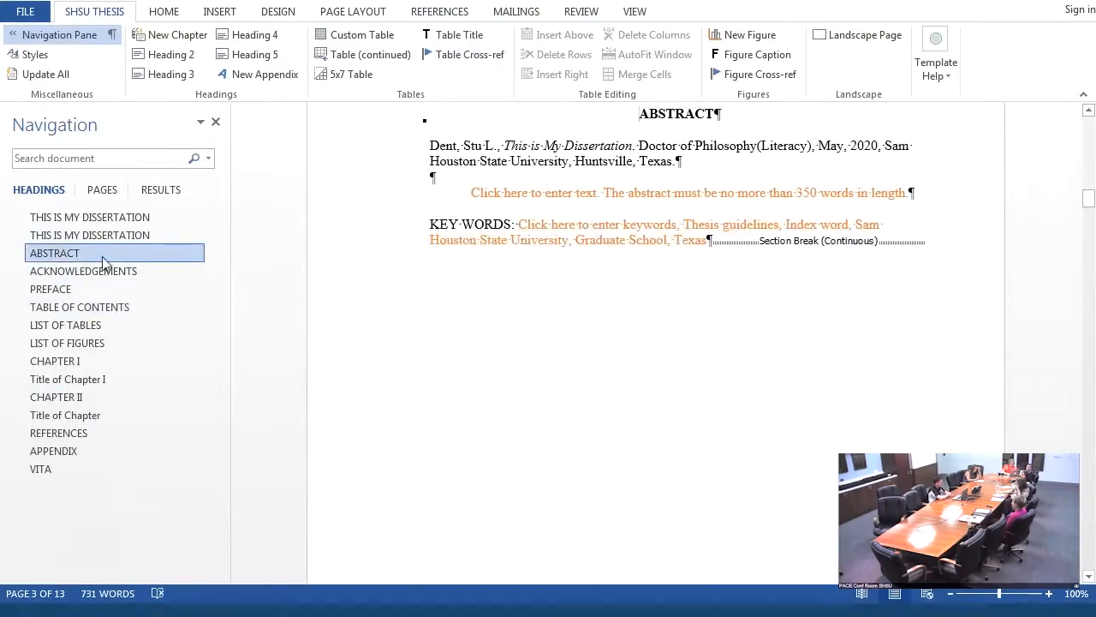
click(518, 199)
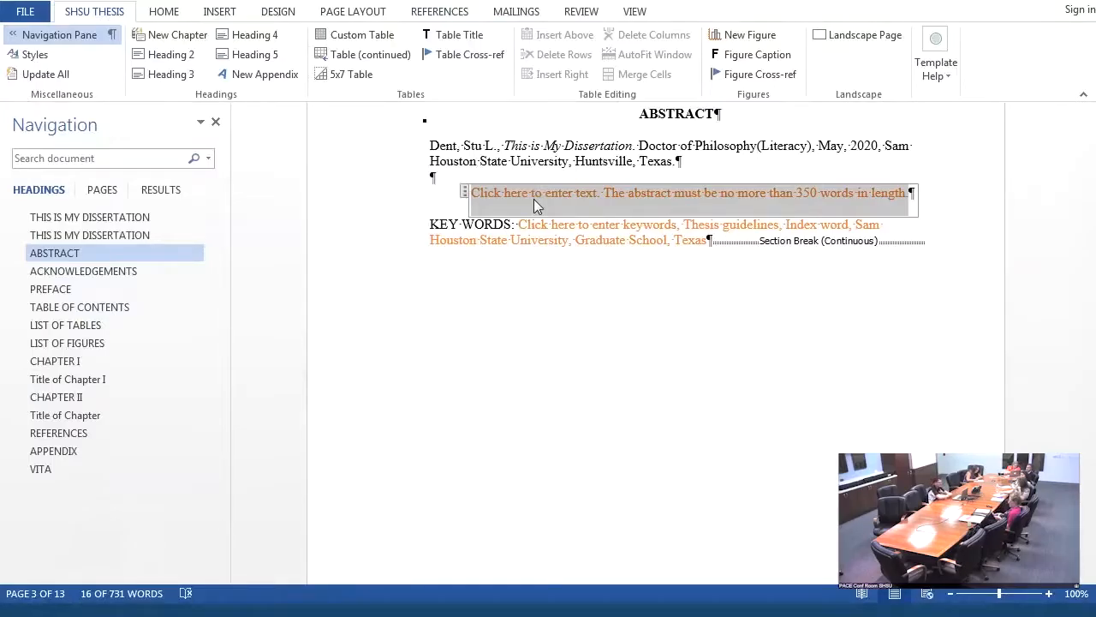
click(547, 237)
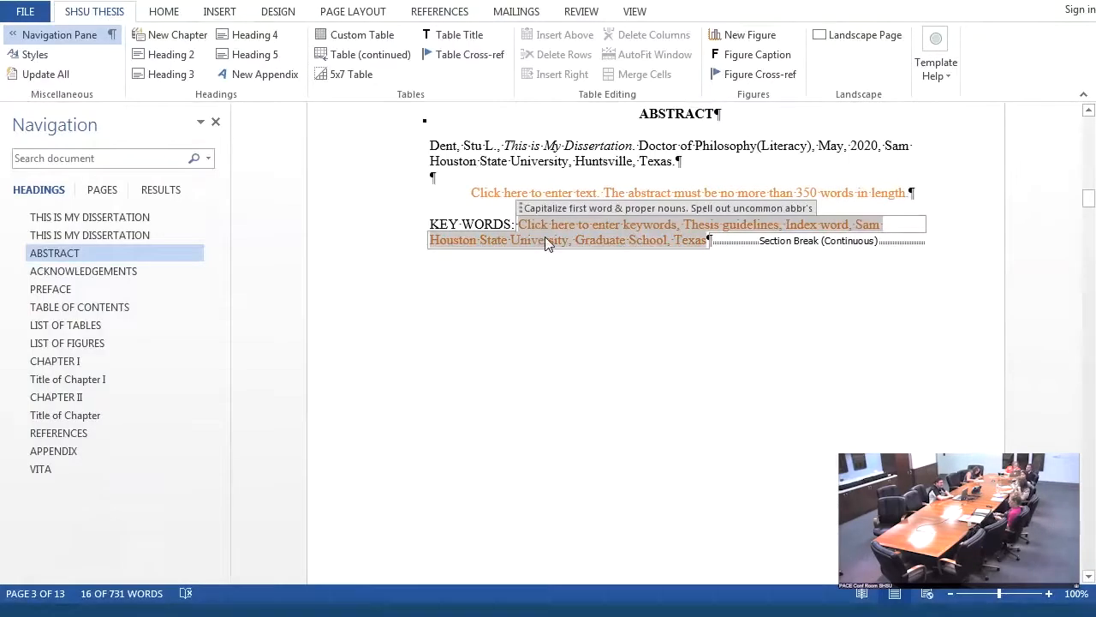
click(558, 193)
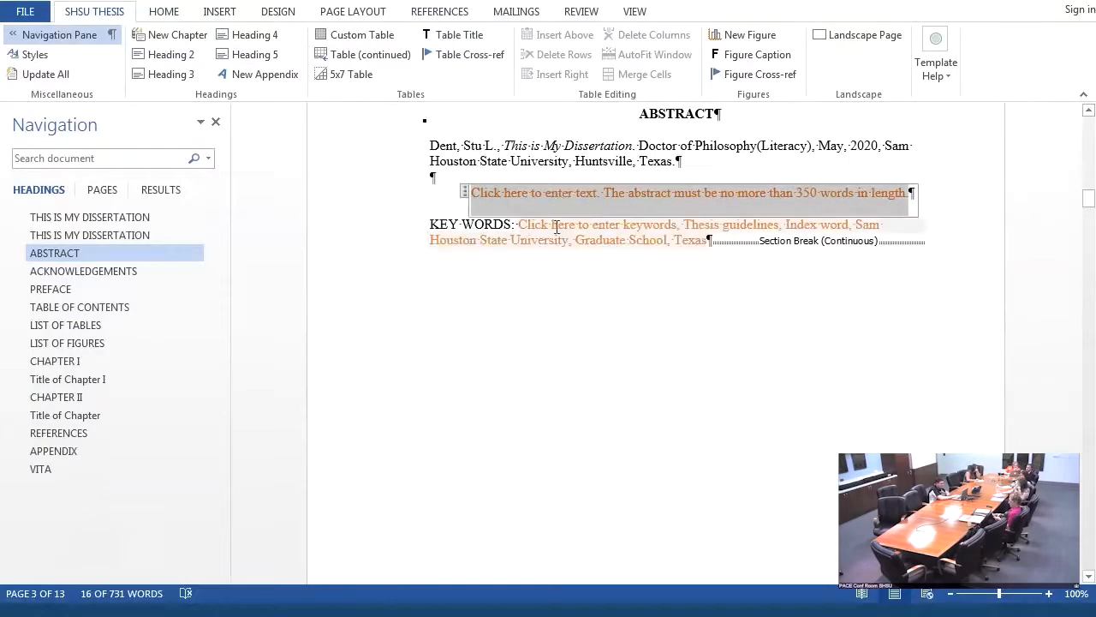
click(556, 224)
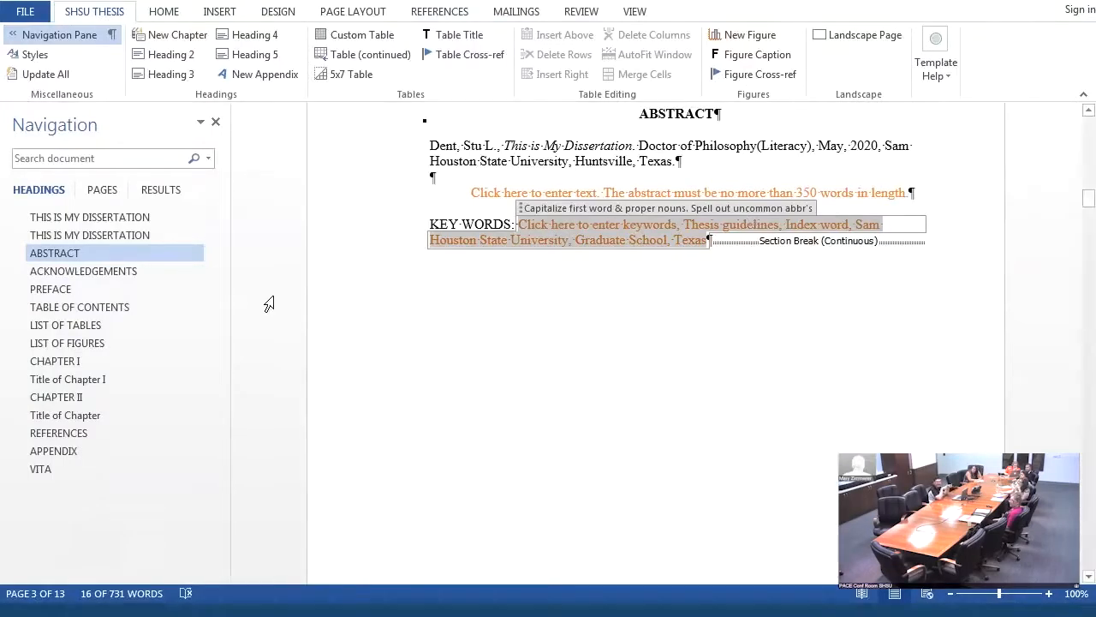
- Look through the Acknowledgements, Preface, Table of Contents and List of Tables pages, checking the heading options for the Preface
click(105, 272)
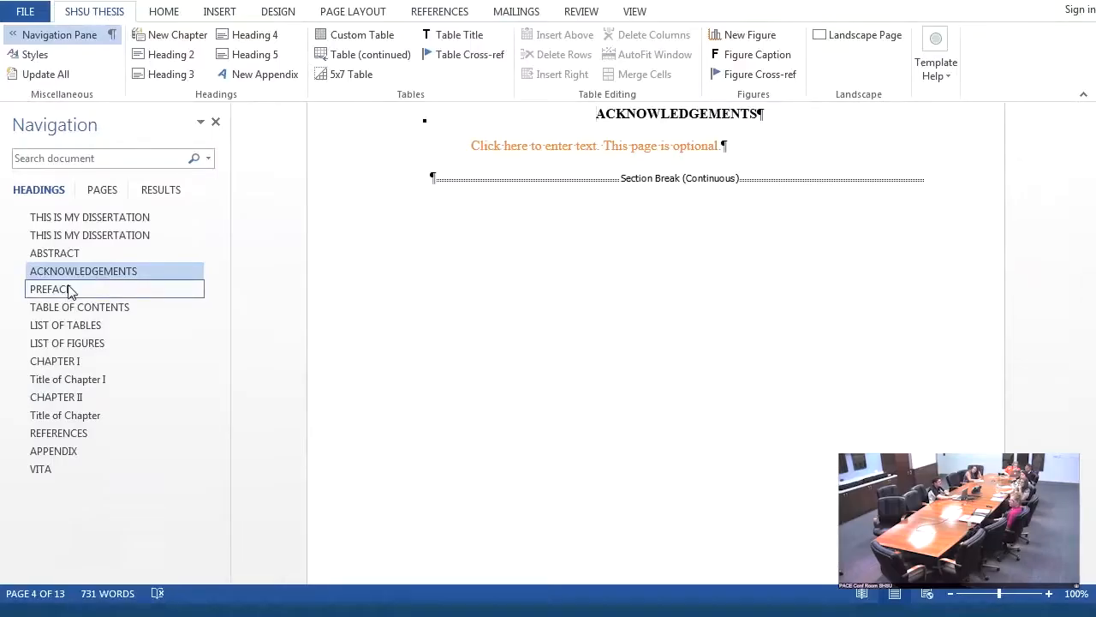
click(69, 289)
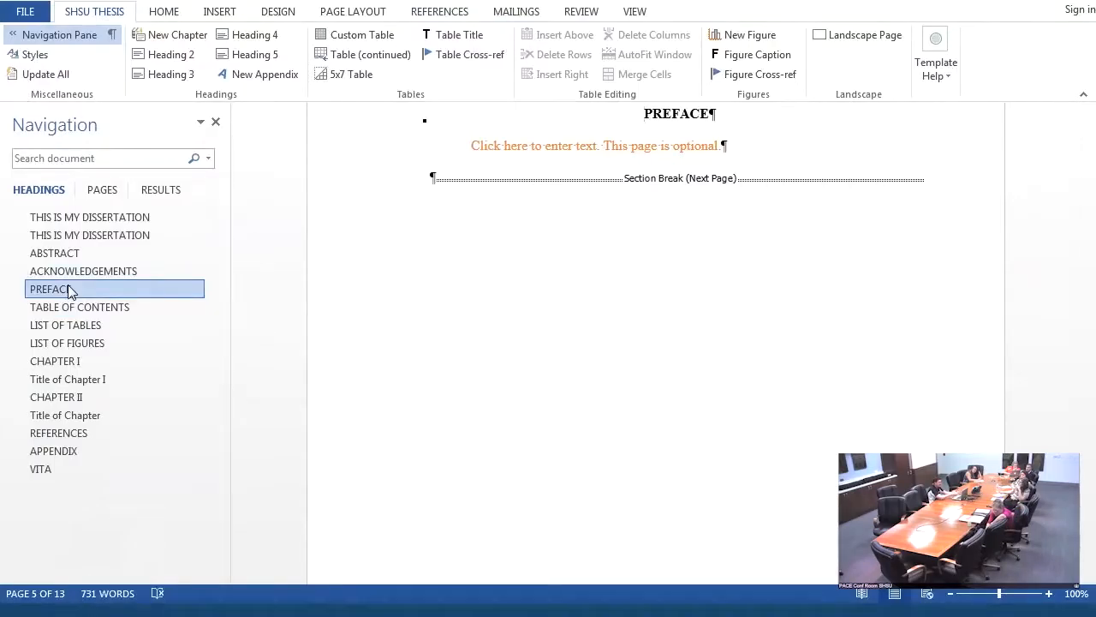
right_click(69, 289)
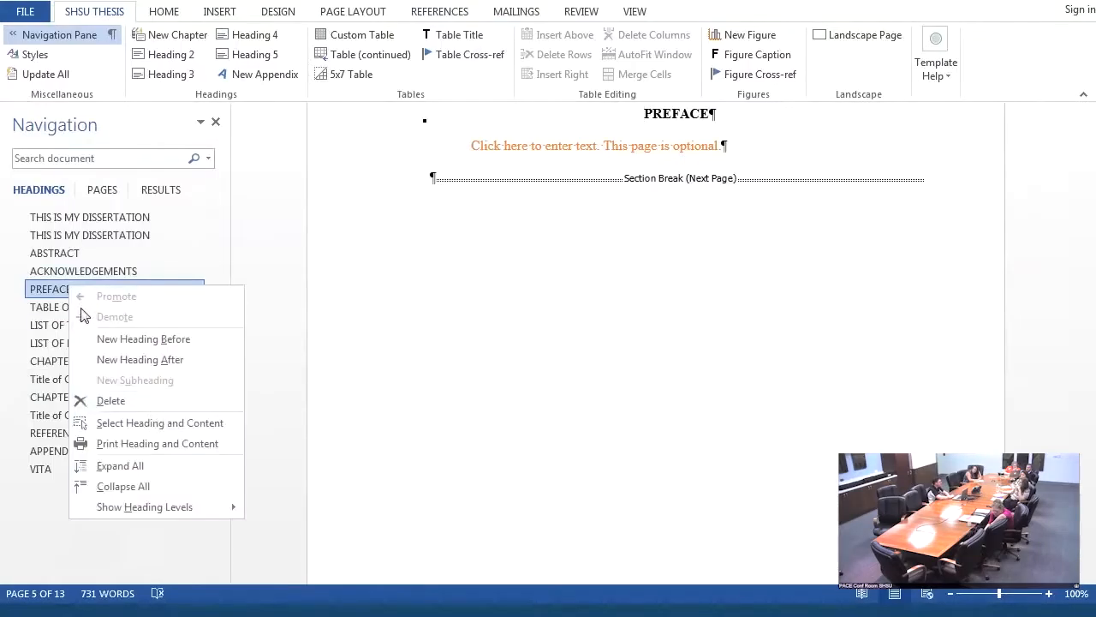
click(41, 291)
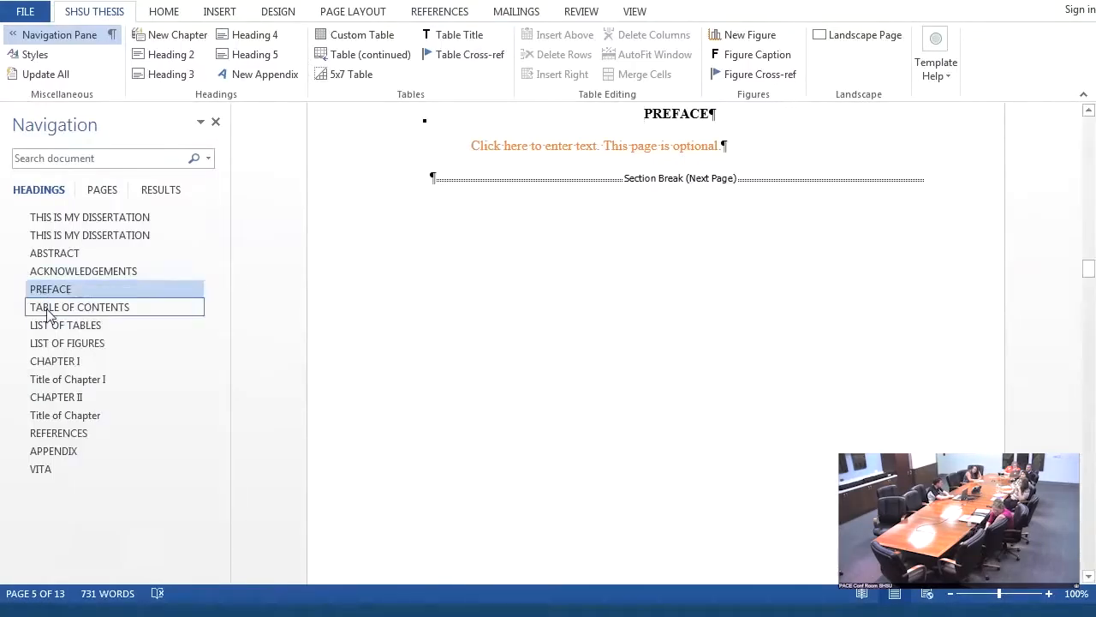
click(49, 310)
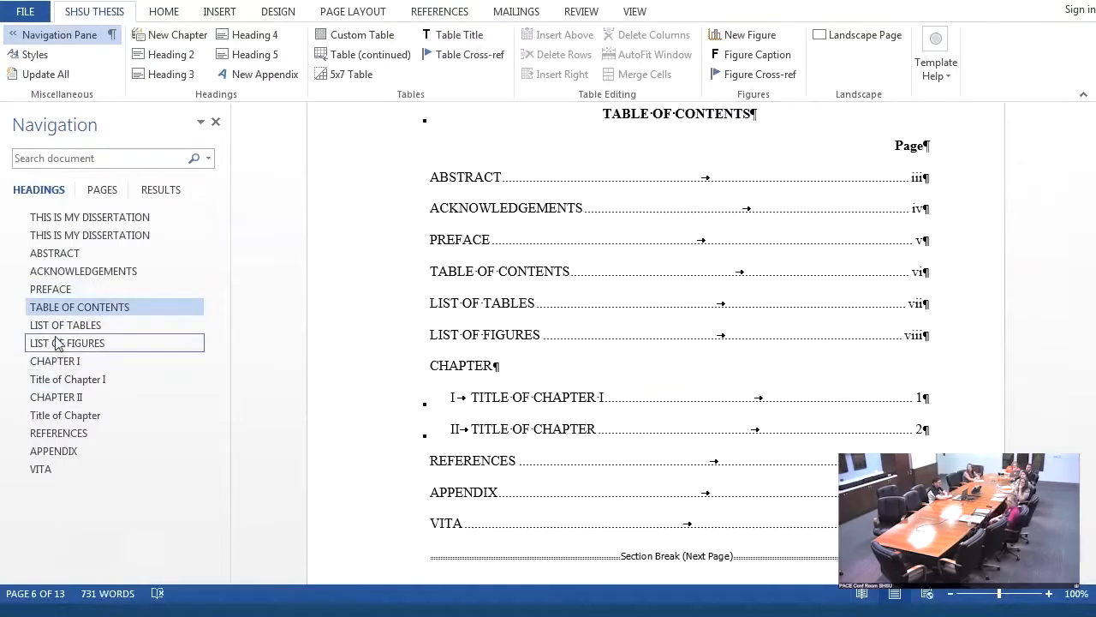
click(58, 328)
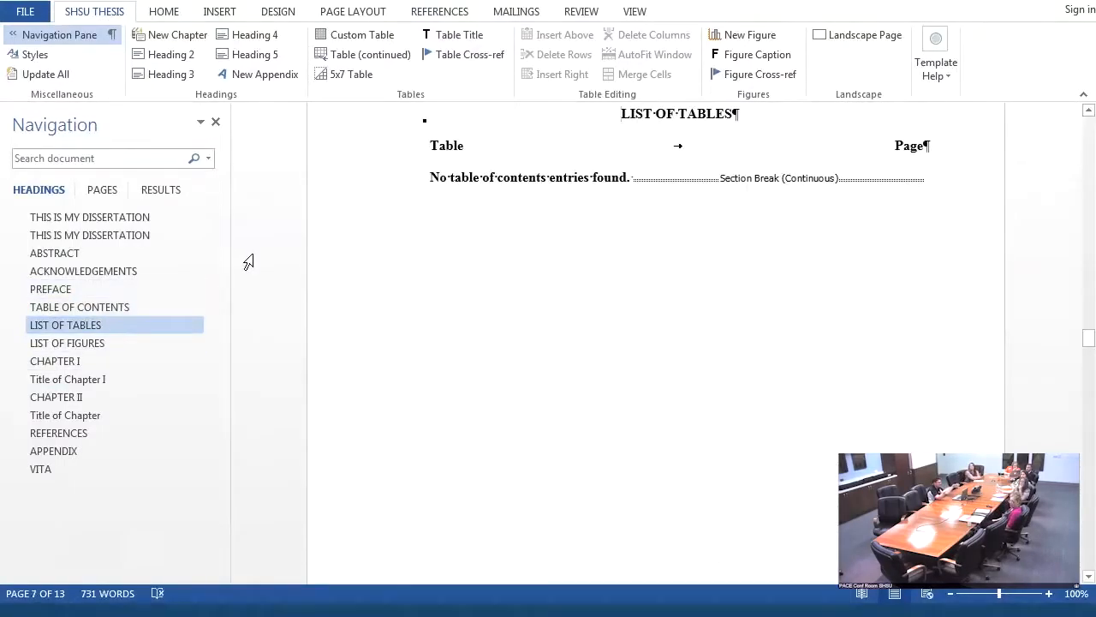
- Go to Chapter I and replace its title placeholder with "Intriductio"
click(89, 373)
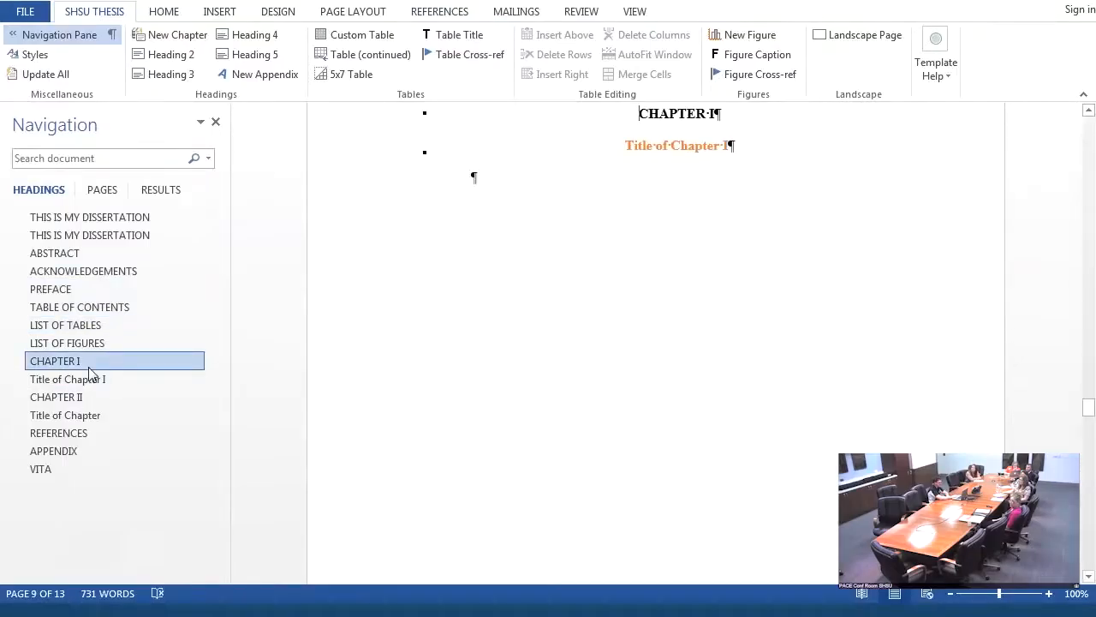
click(711, 144)
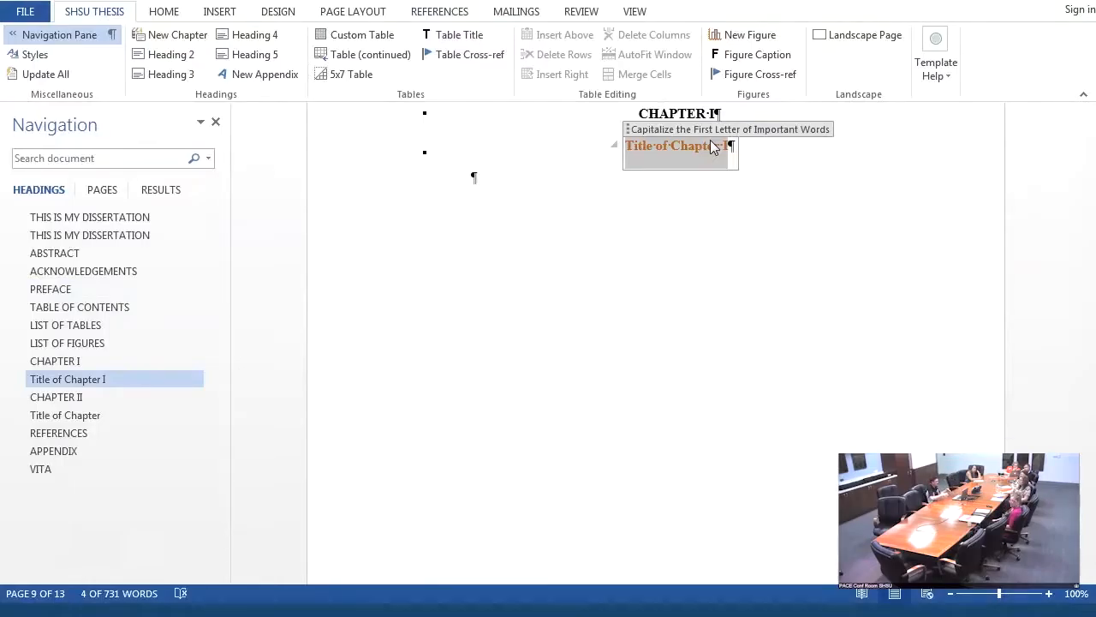
text(Intri)
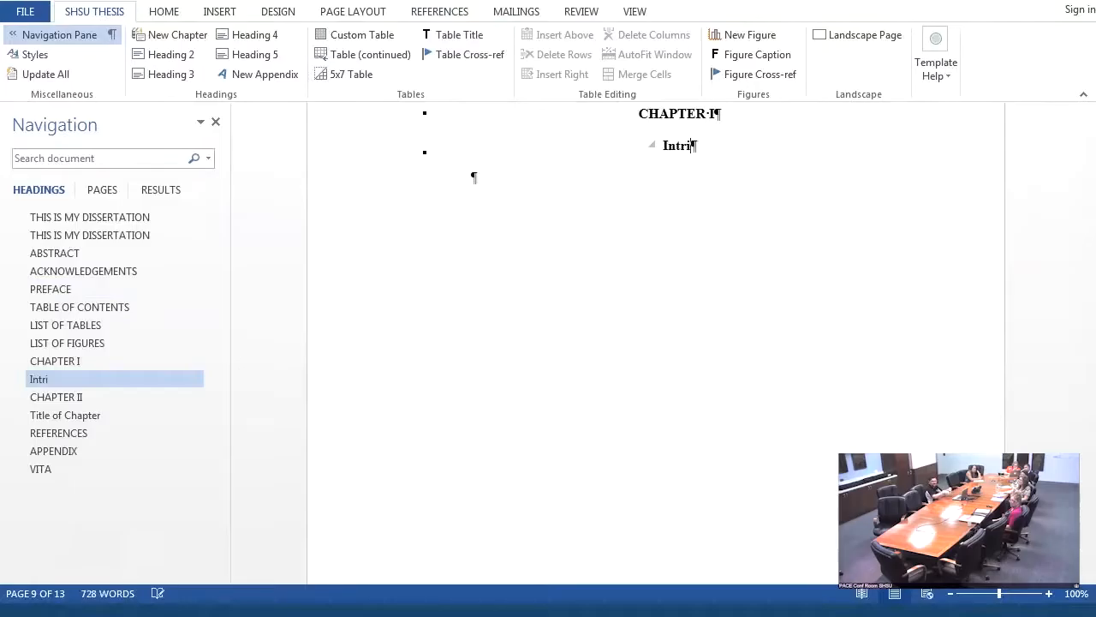
text(ductio)
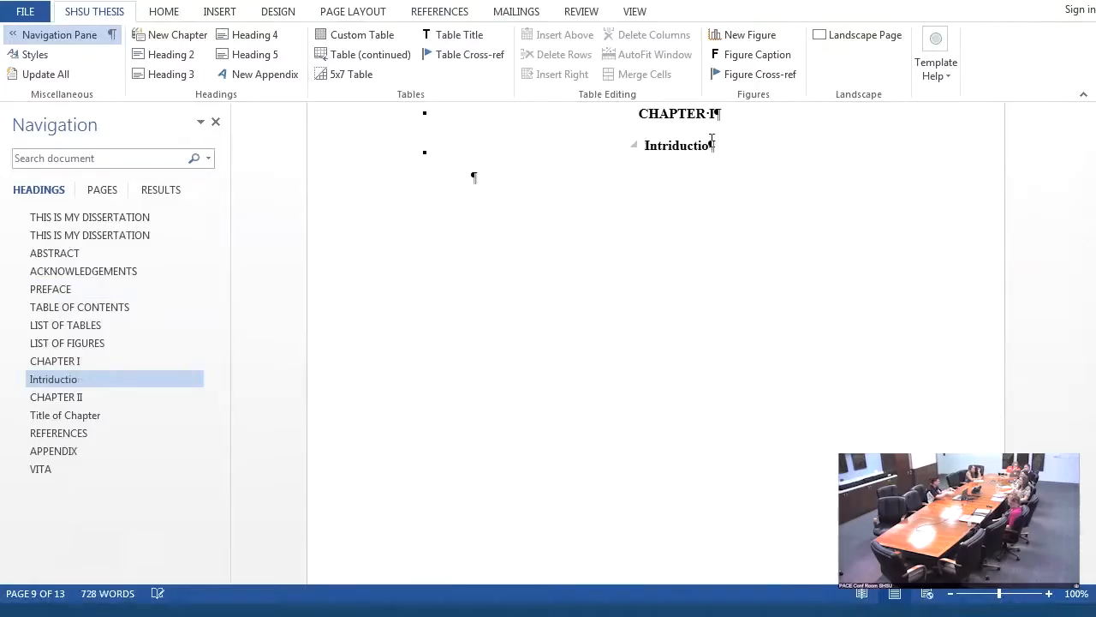
key(Delete)
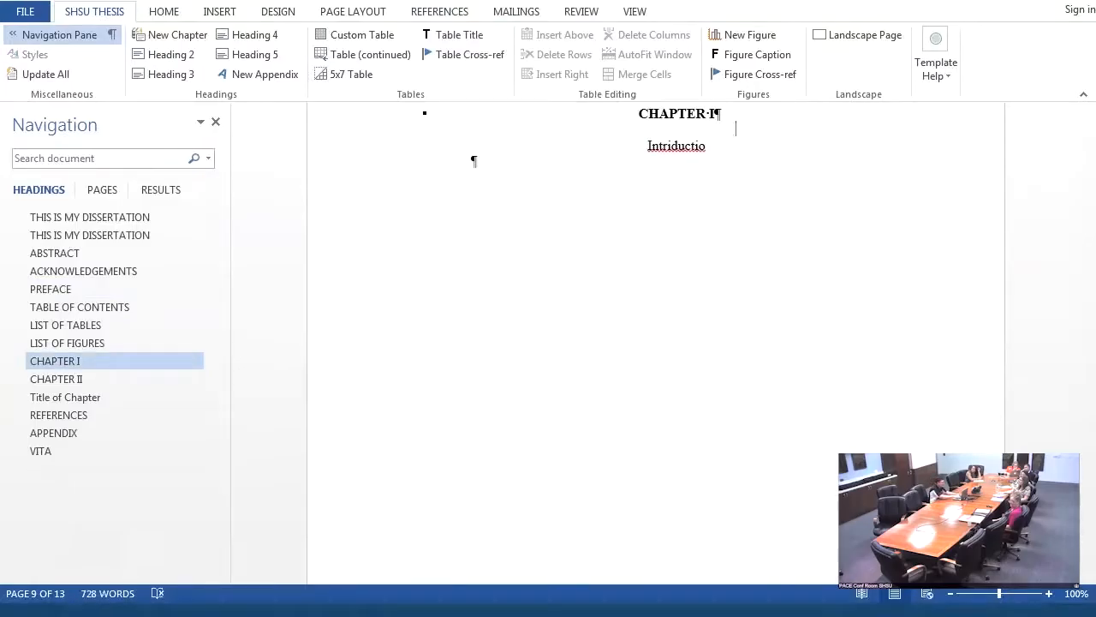
key(ctrl+z)
key(ctrl+e)
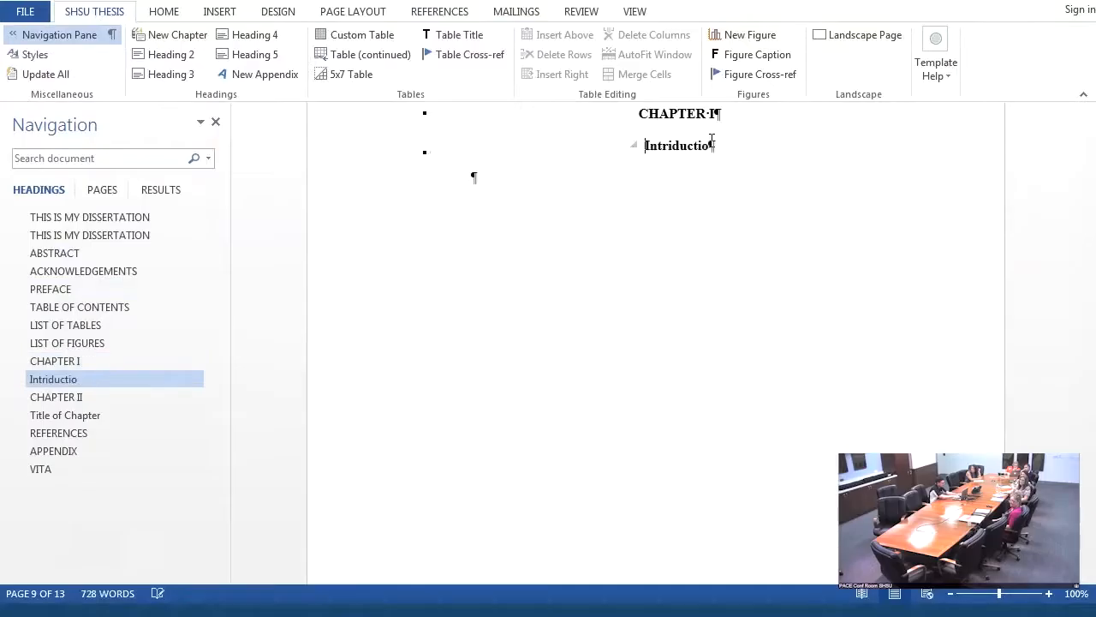
- Replace the misspelled Chapter I title with "Introduction"
triple_click(653, 152)
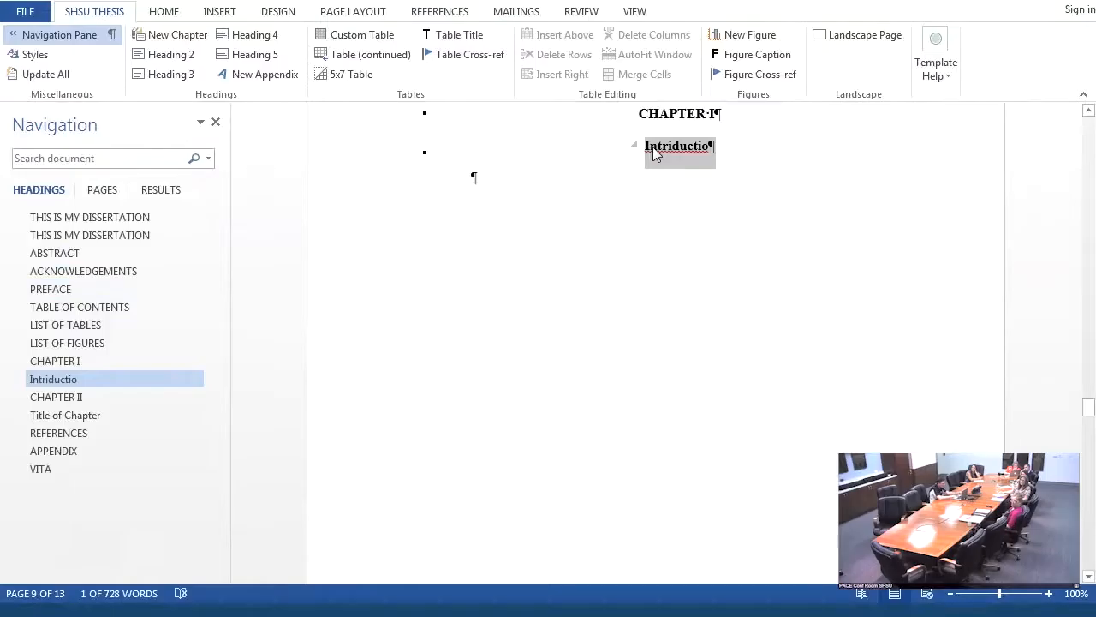
text(IN)
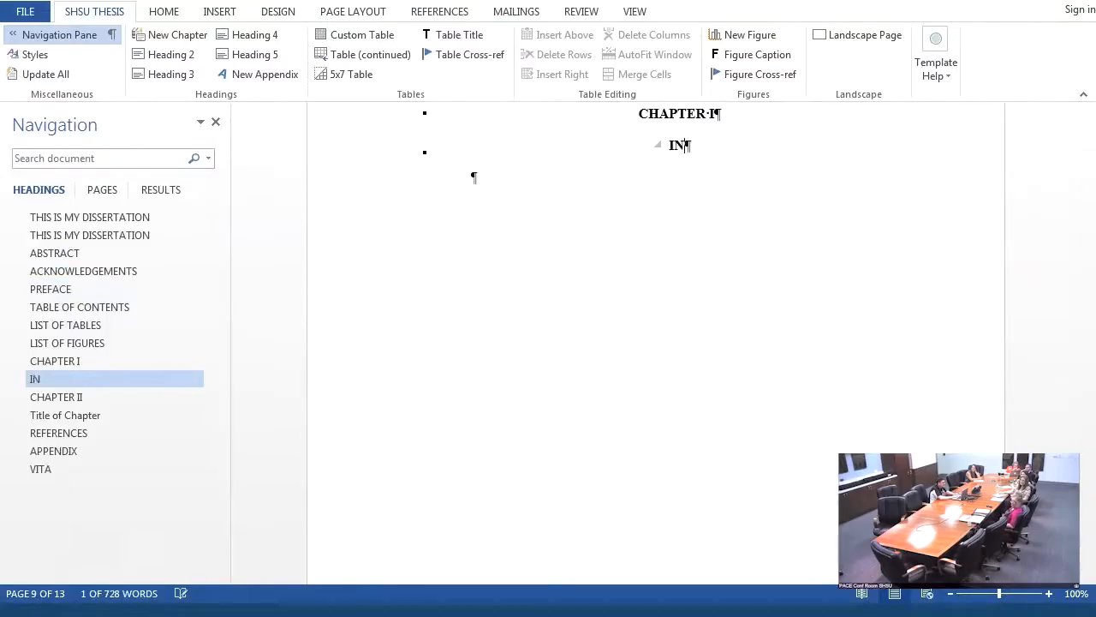
key(BackSpace)
text(ntro)
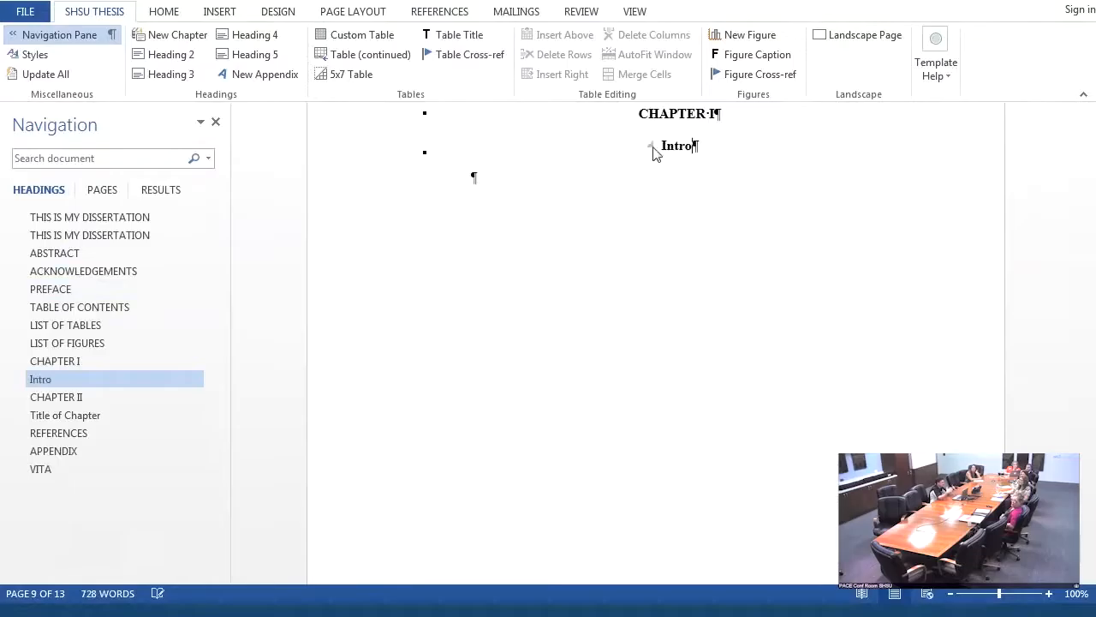
text(duction)
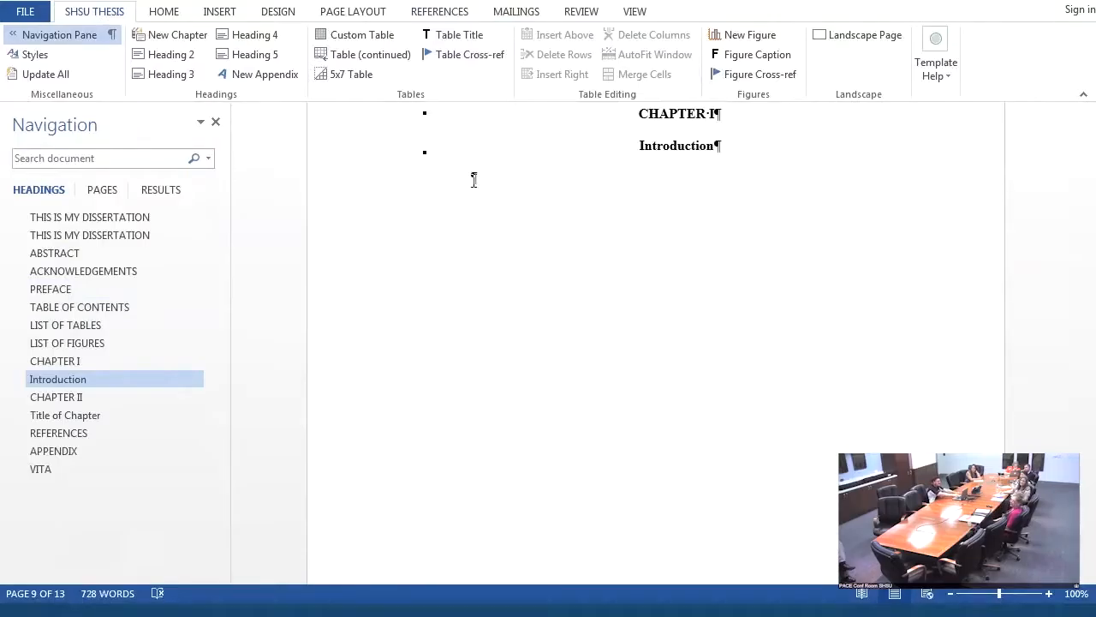
- Enter a paragraph of filler text starting "Asd;ladk ak s;l" under the Introduction title and start a new paragraph below it
double_click(472, 178)
text(Asd:ladk ak s;l kasdd kas kasd)
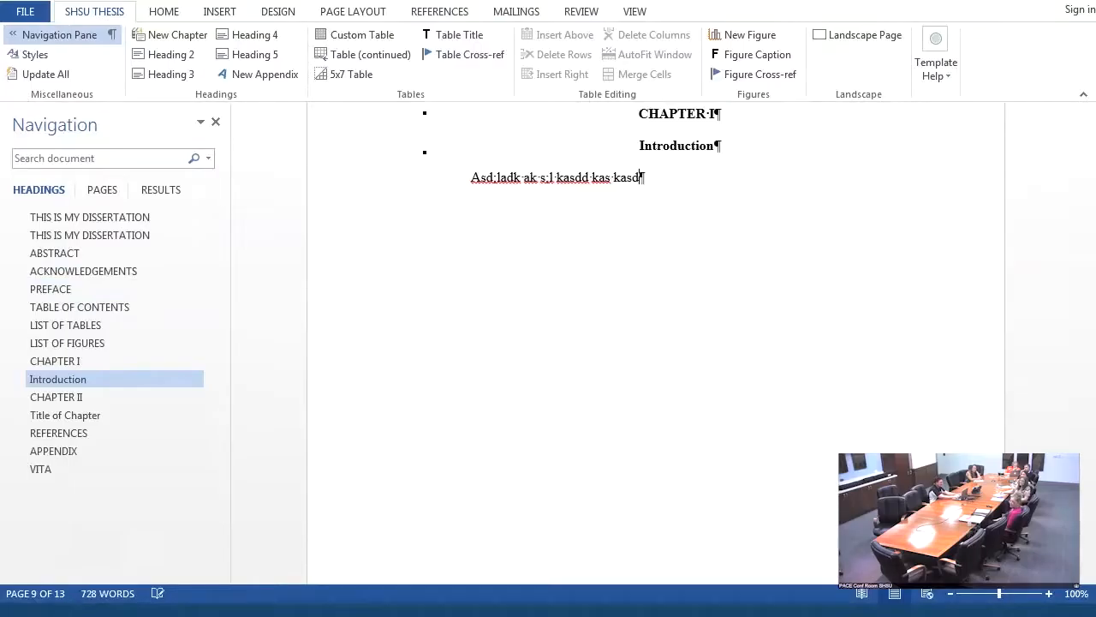
text(d kas:dk aad:lka sd:lkd :ald ka:l kask asd:lka d:lad :ald ka:kad;k asd:lka ska s:kla sd:lasd :al)
key(Return)
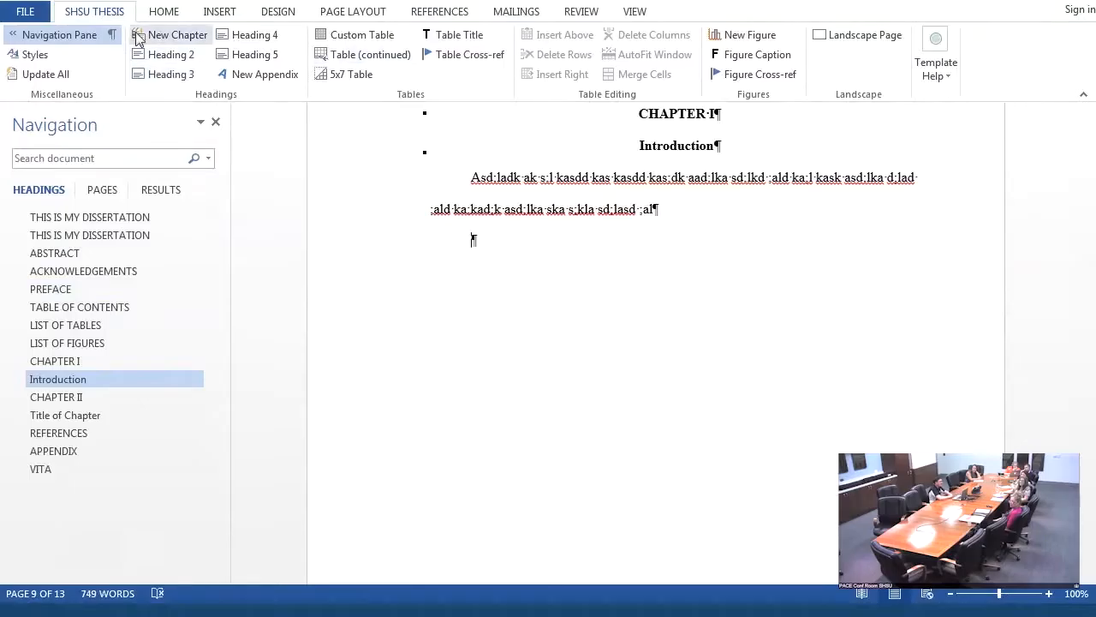
- Insert a level 2 heading below the introductory paragraph and title it "ELL Data"
click(181, 57)
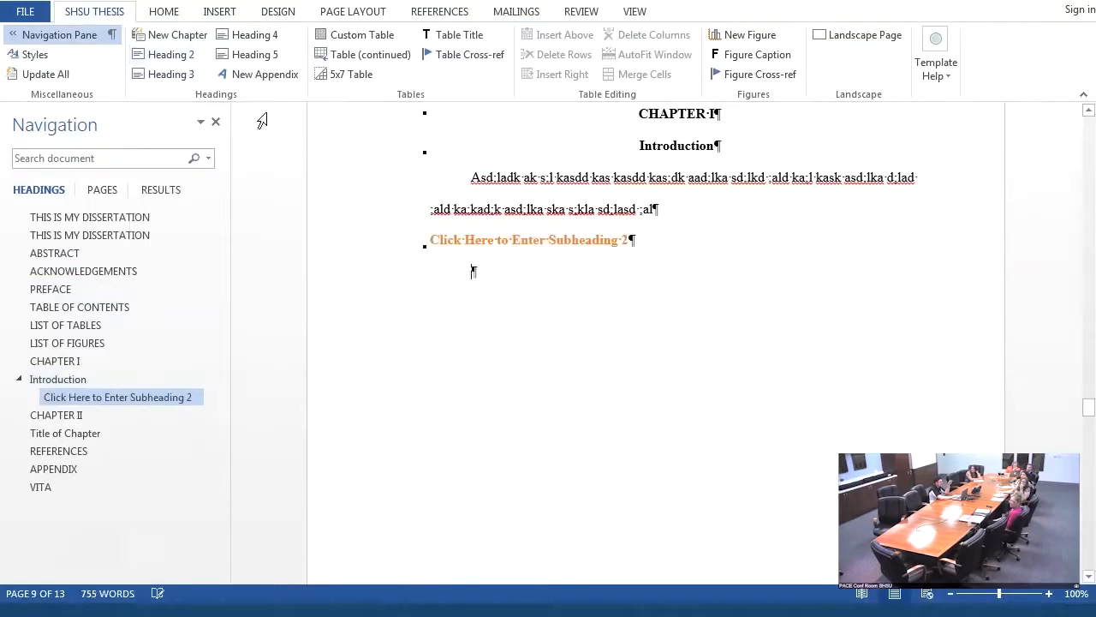
click(502, 250)
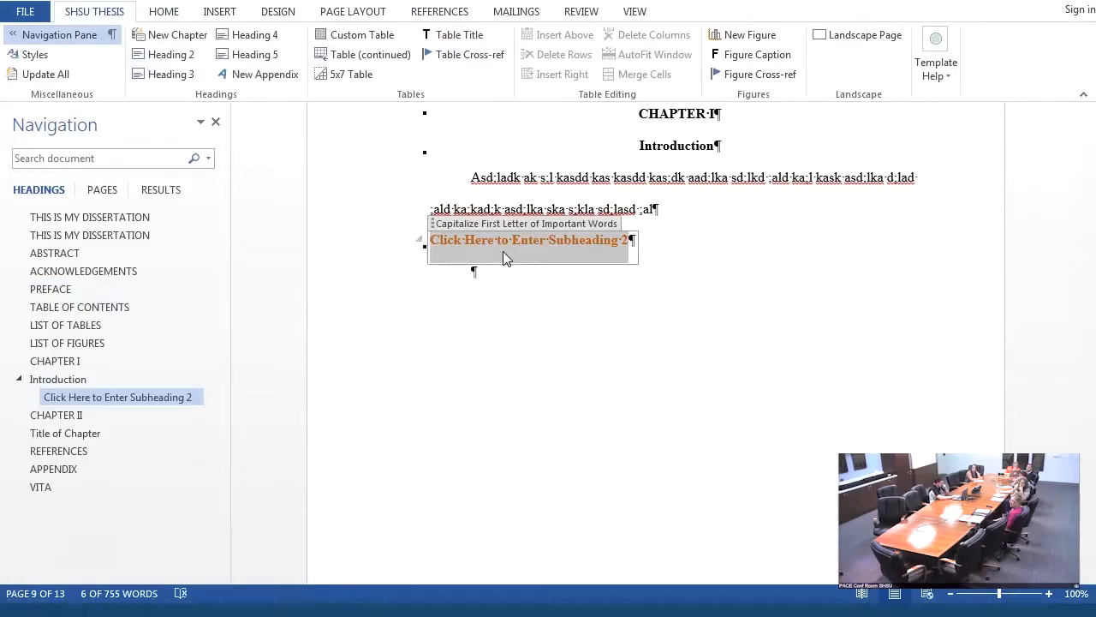
text(ELL )
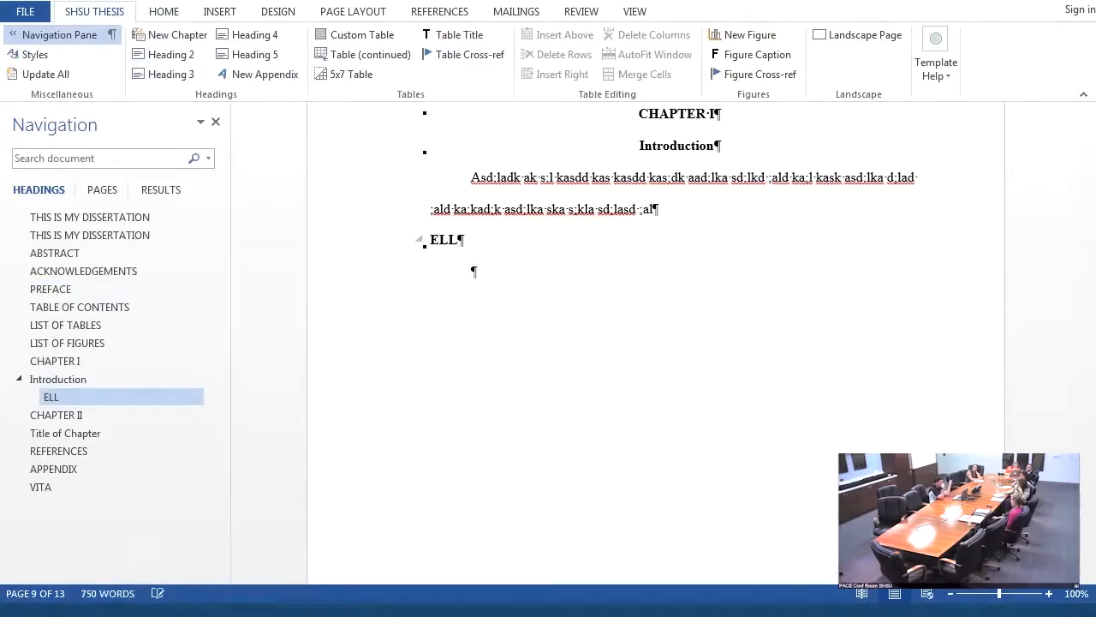
text(Data)
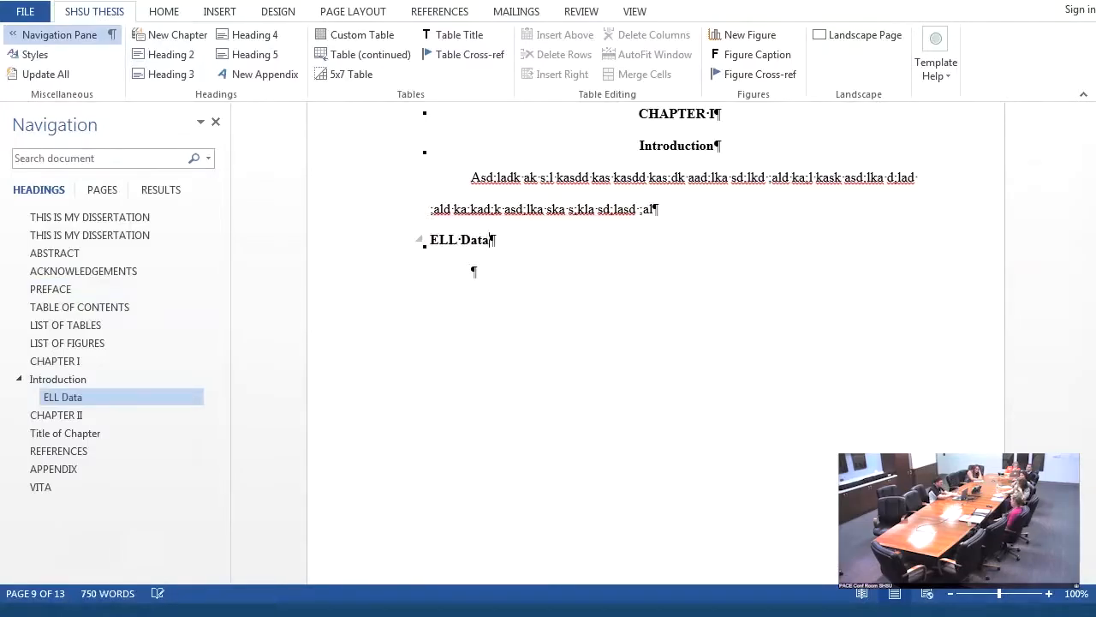
- Enter filler text starting ";rad;lka d;l adka;ldk" under the ELL Data heading and start a new paragraph below it
click(472, 270)
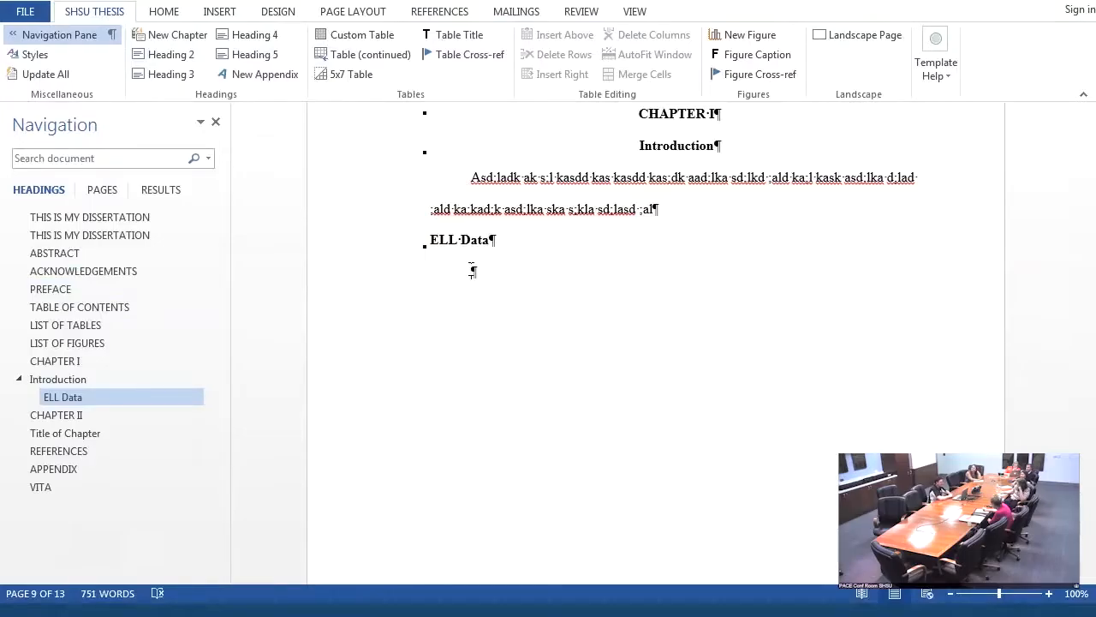
text(;rad;lka d;l adka;ldk a;dka;ldk a;dklasd dkl dl d;lkd a;dk ddla dla ddl adkl dl f;flk ;flk d;glkd ;gkd g;)
key(Return)
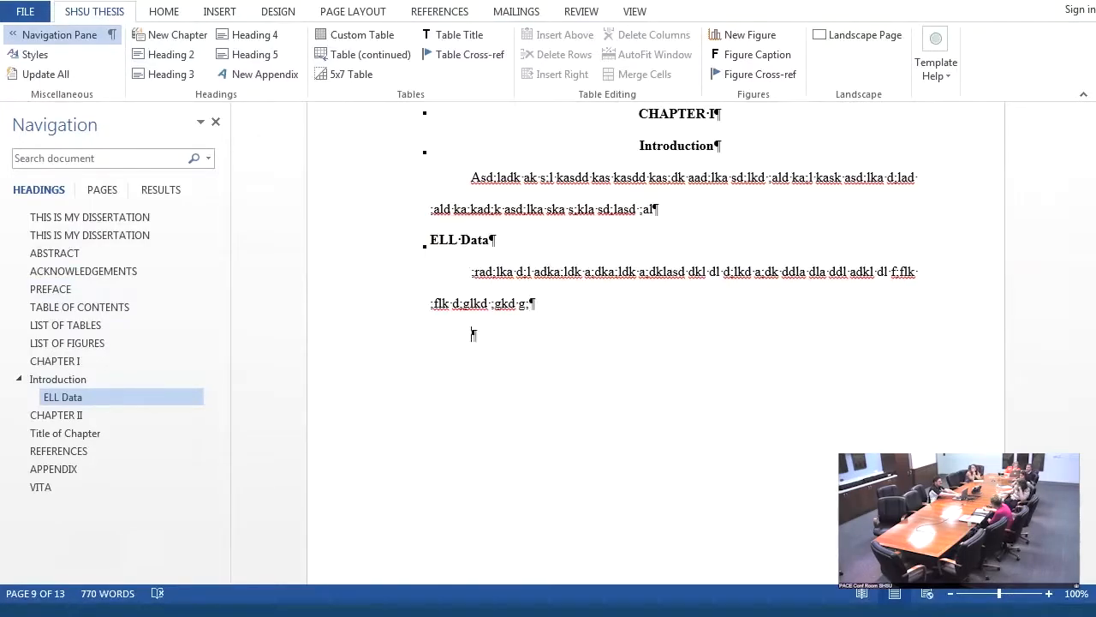
- Insert a level 3 heading below the ELL Data paragraph and title it "Data on ELLs"
click(175, 85)
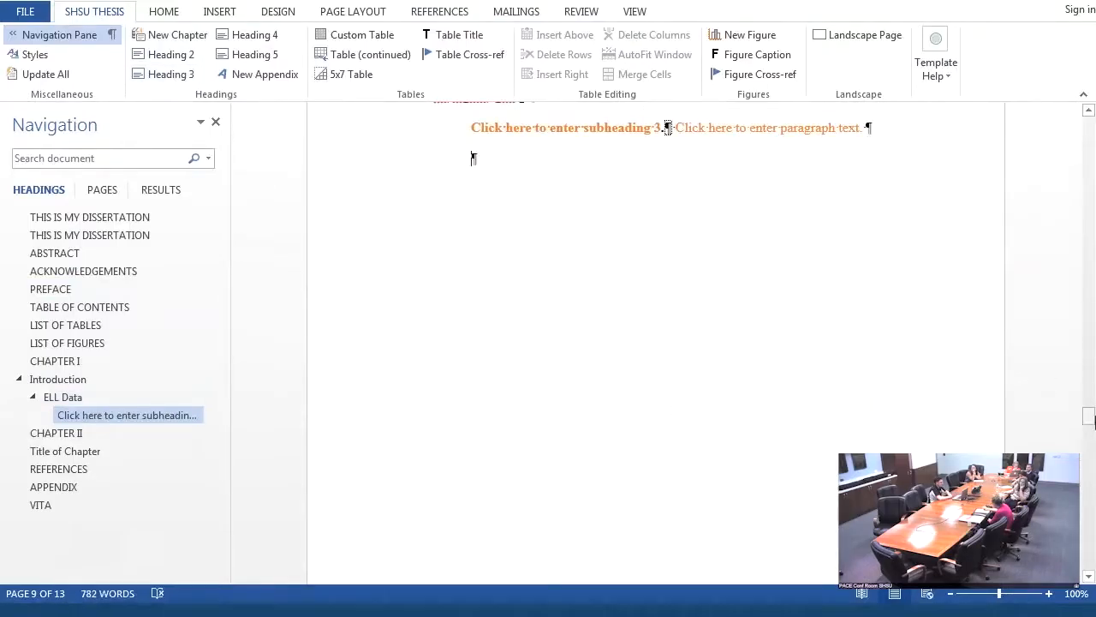
drag(1091, 418, 1091, 411)
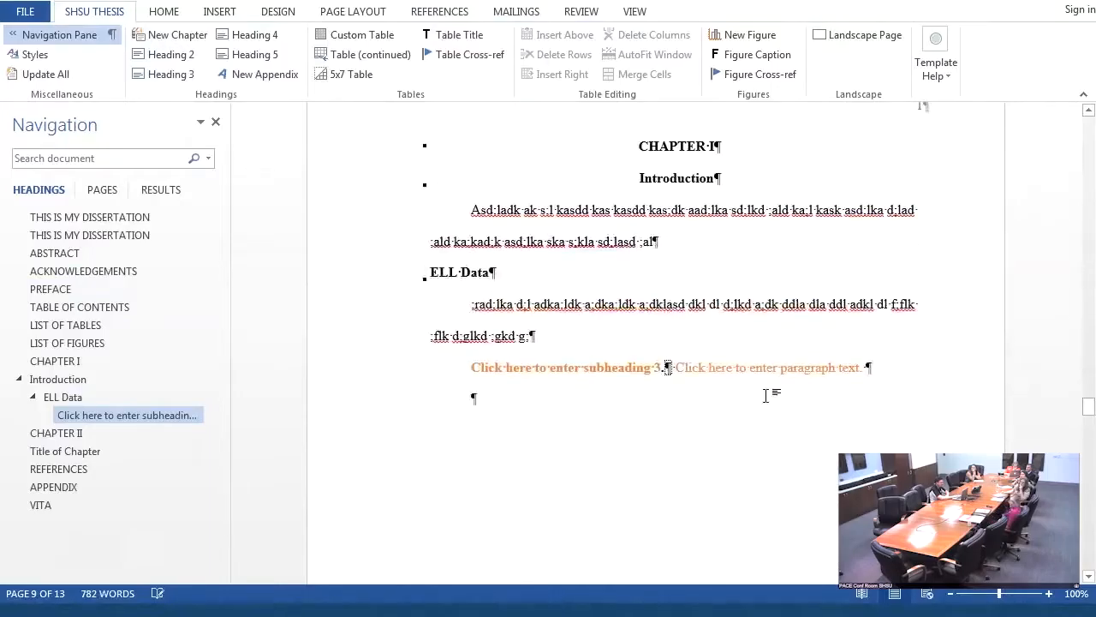
click(557, 367)
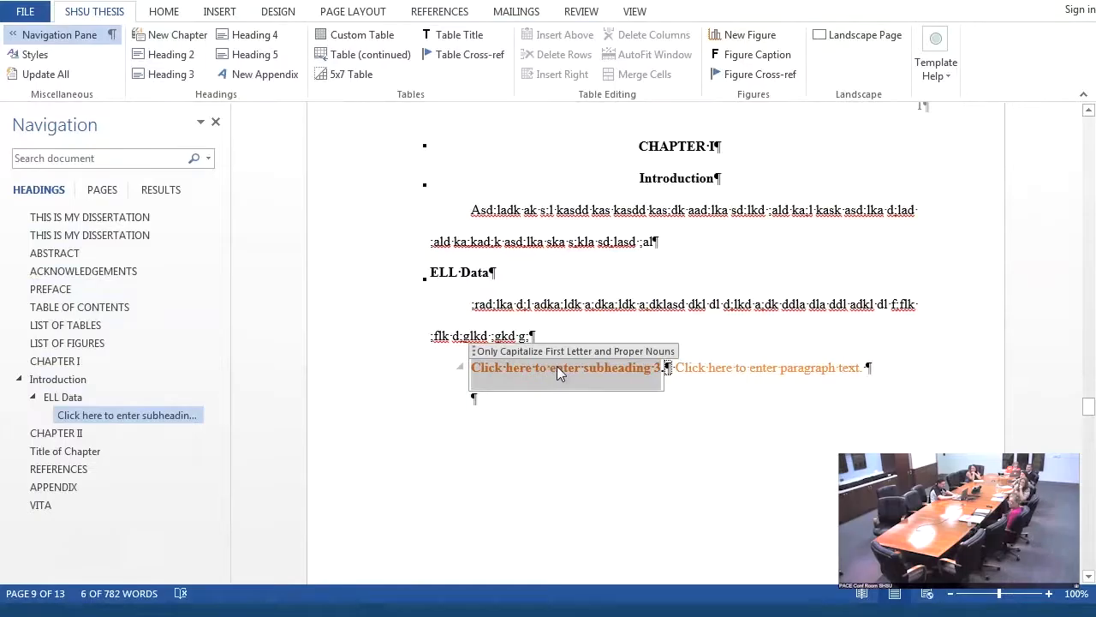
text(Data.)
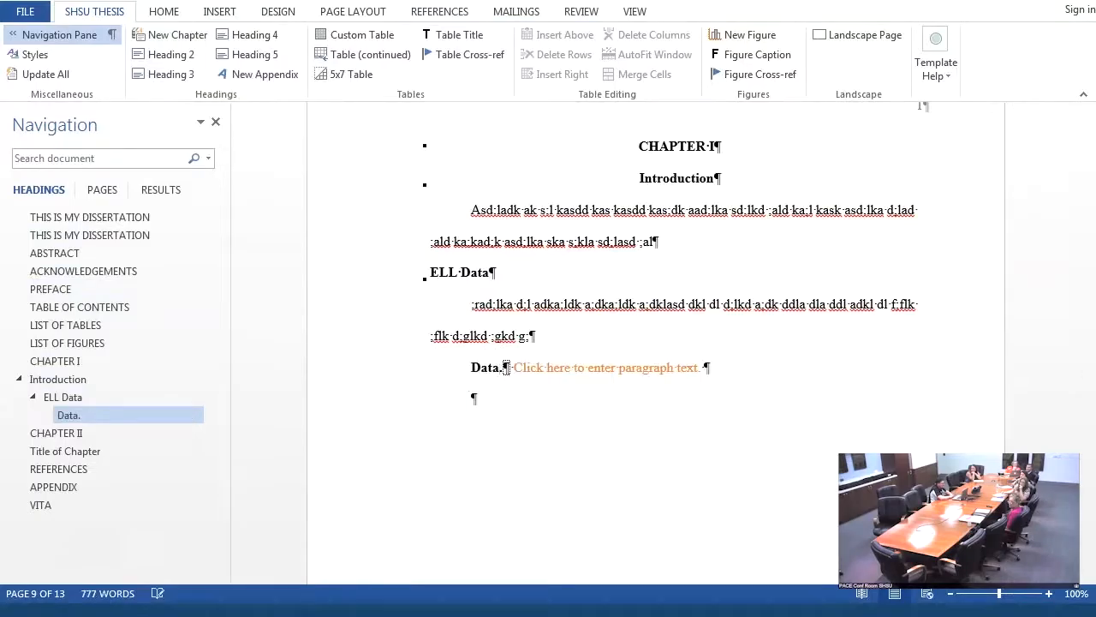
text( p)
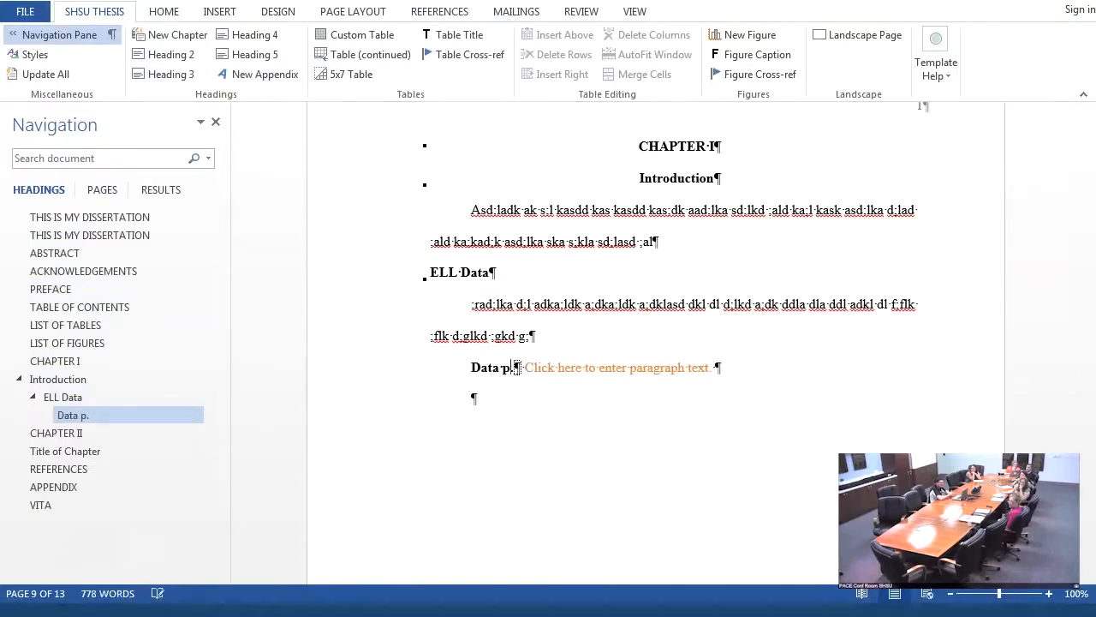
key(BackSpace)
text(on Ell)
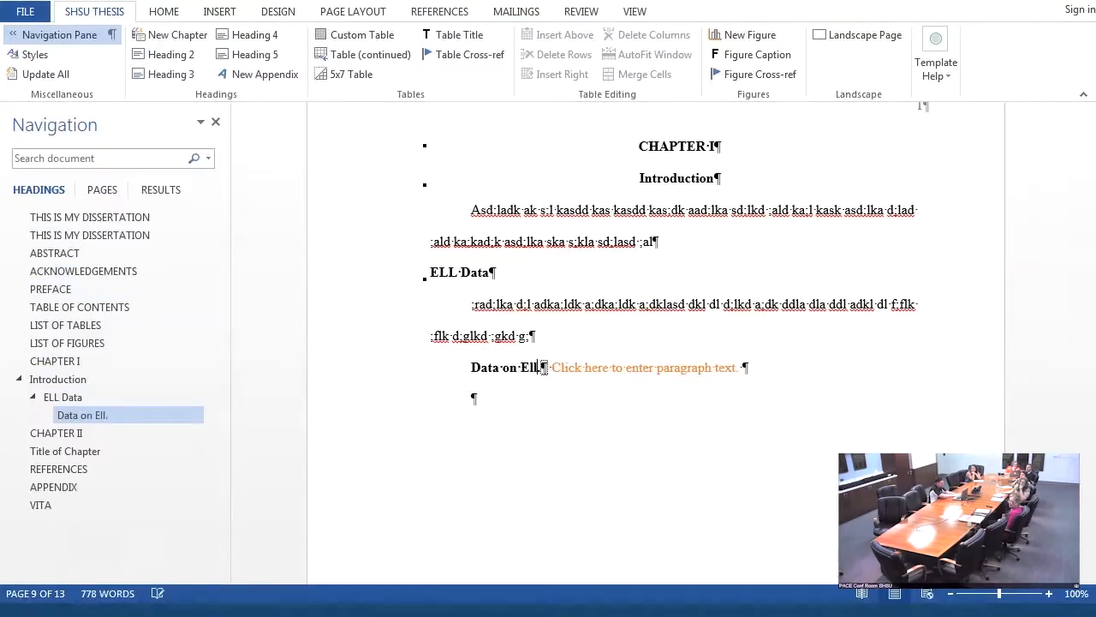
key(BackSpace)
key(BackSpace)
text(LLs)
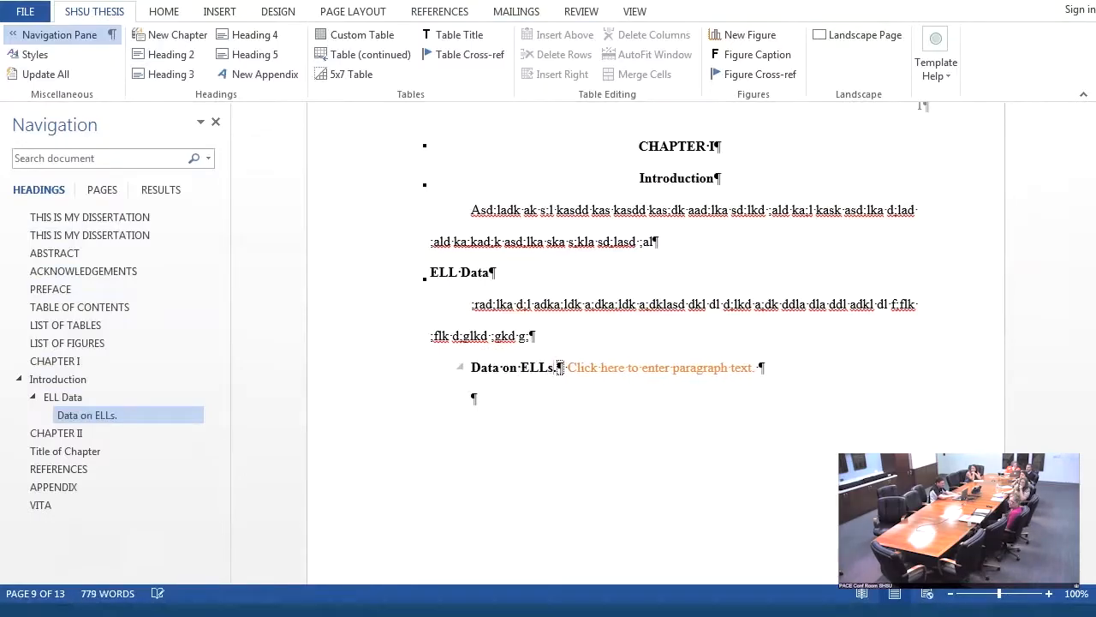
- Replace the paragraph placeholder beside the "Data on ELLs" heading with filler text starting "dkfjsklfjs ljd fsfjs"
click(651, 373)
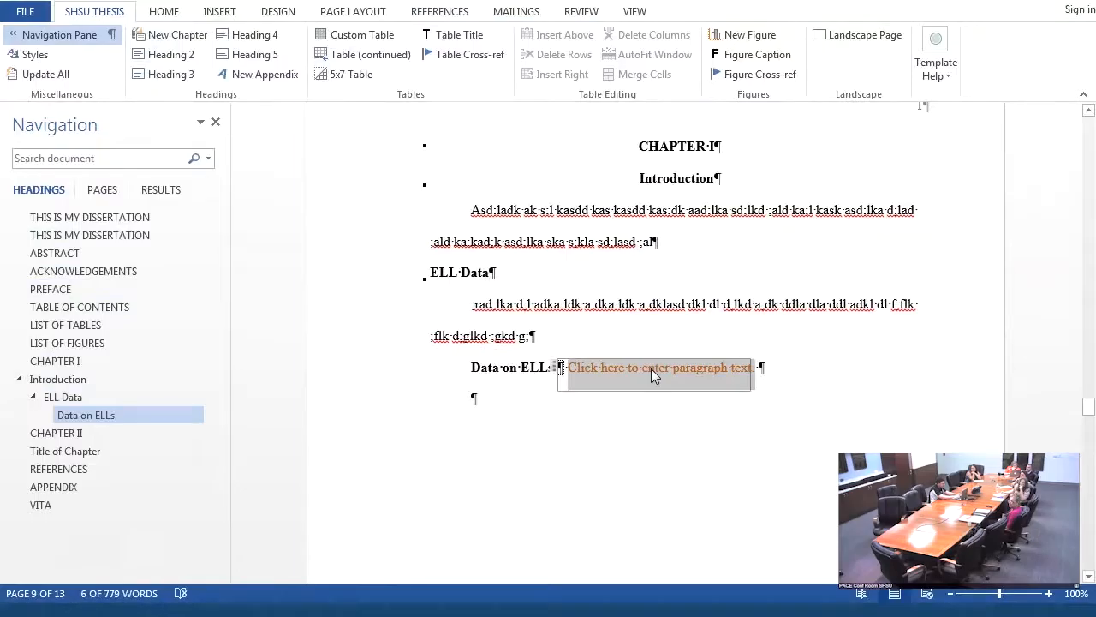
text(dkfjsklfjs ljd fsfjs lfkjs fkljs fklj sdk flfjf fkljfkljs fkljsd)
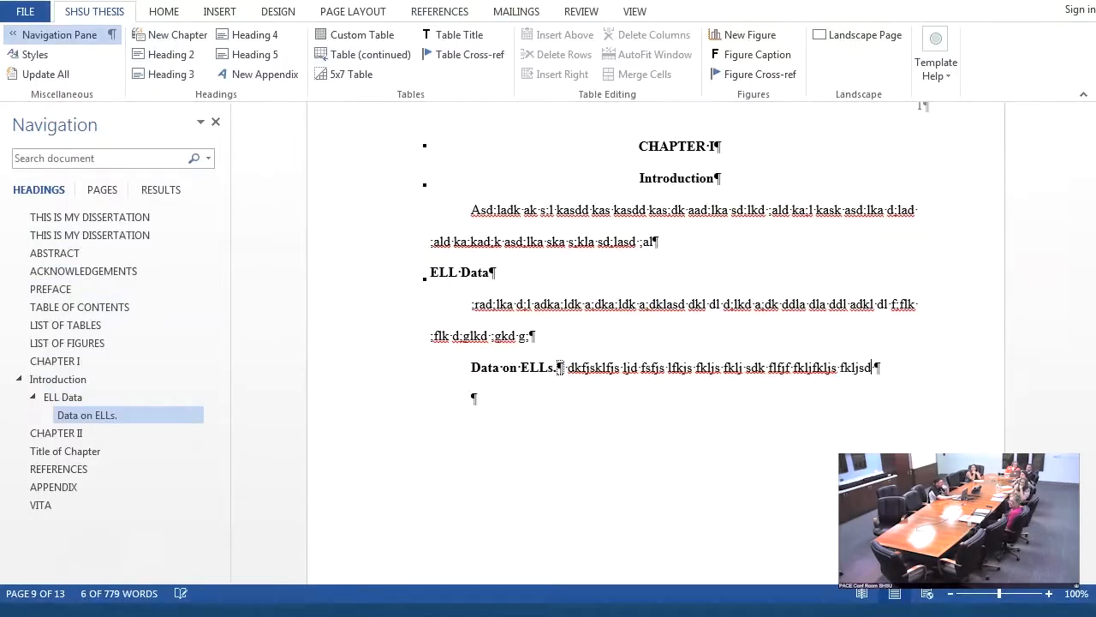
text(fkls fjkls fjlfjk slfjsfslfjkl f)
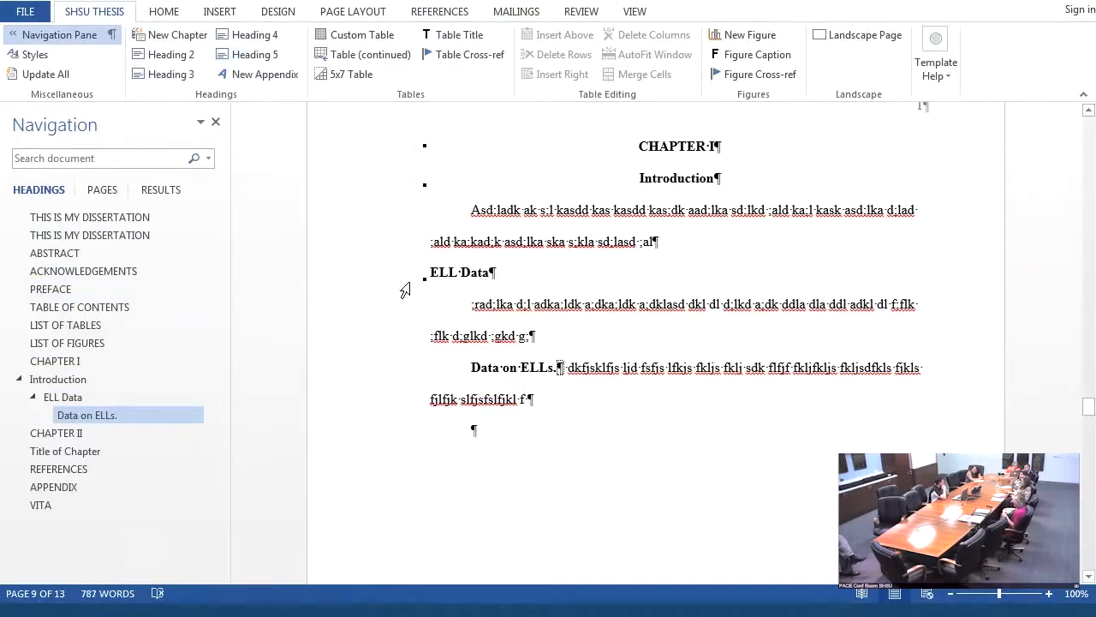
- Insert a level 4 heading "Header 4" in the empty paragraph below the "Data on ELLs" text and fill its paragraph placeholder with filler text
click(237, 42)
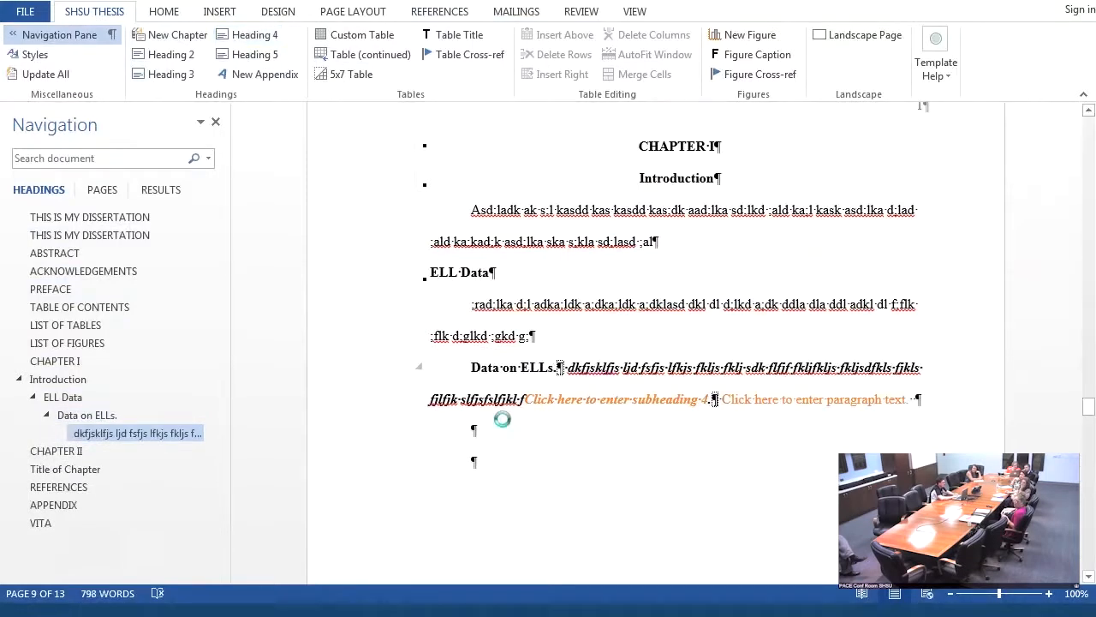
key(ctrl+z)
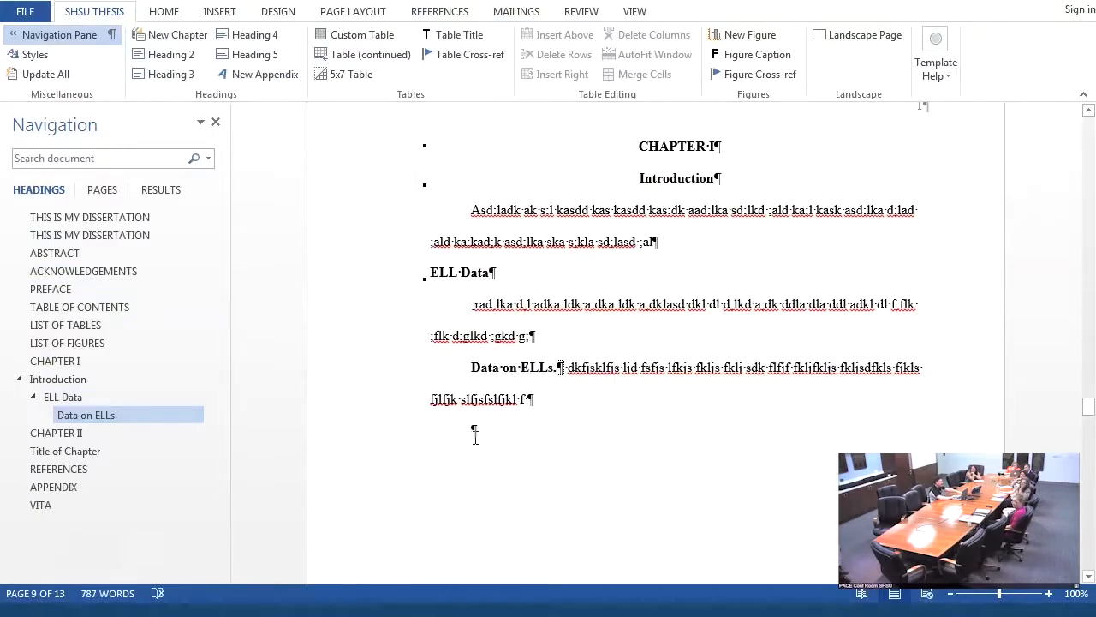
click(266, 41)
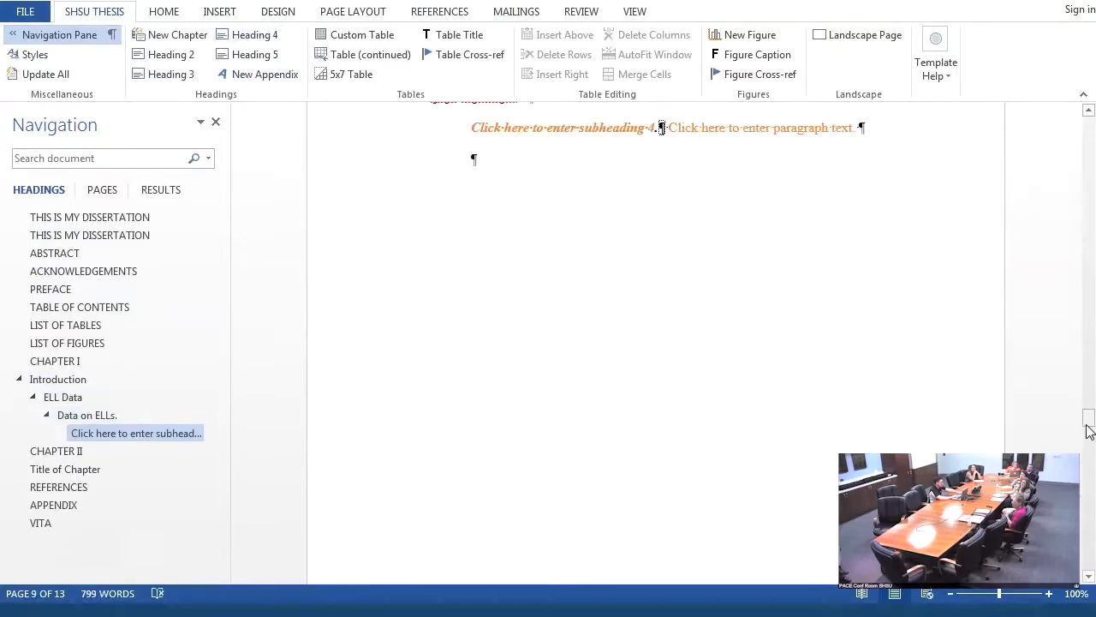
drag(1089, 430, 1089, 410)
click(622, 370)
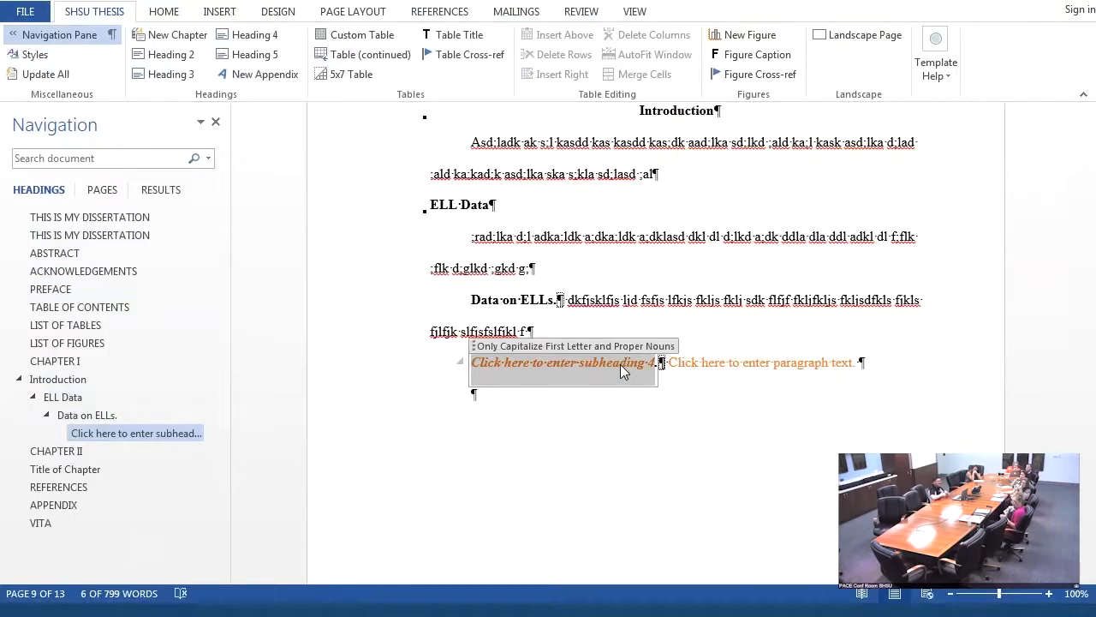
text(Header .)
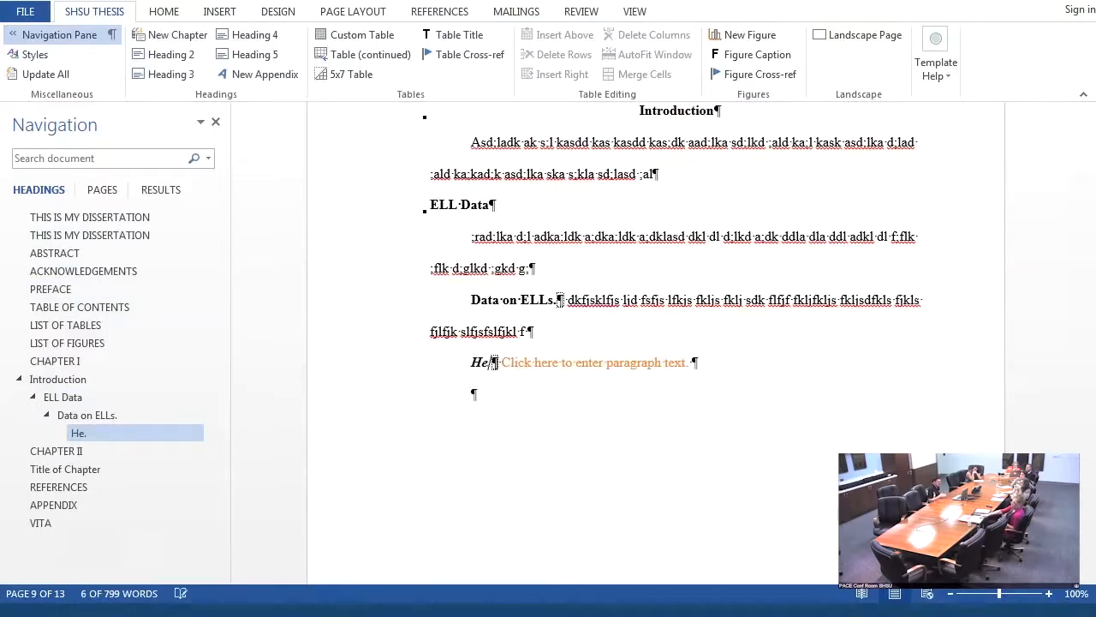
text(4)
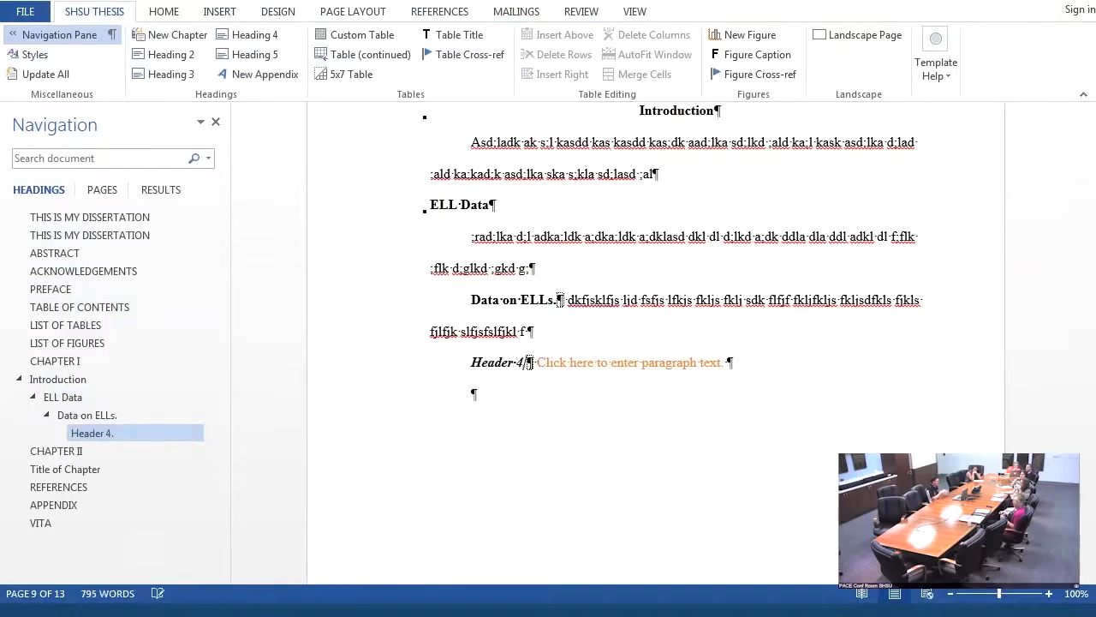
click(644, 364)
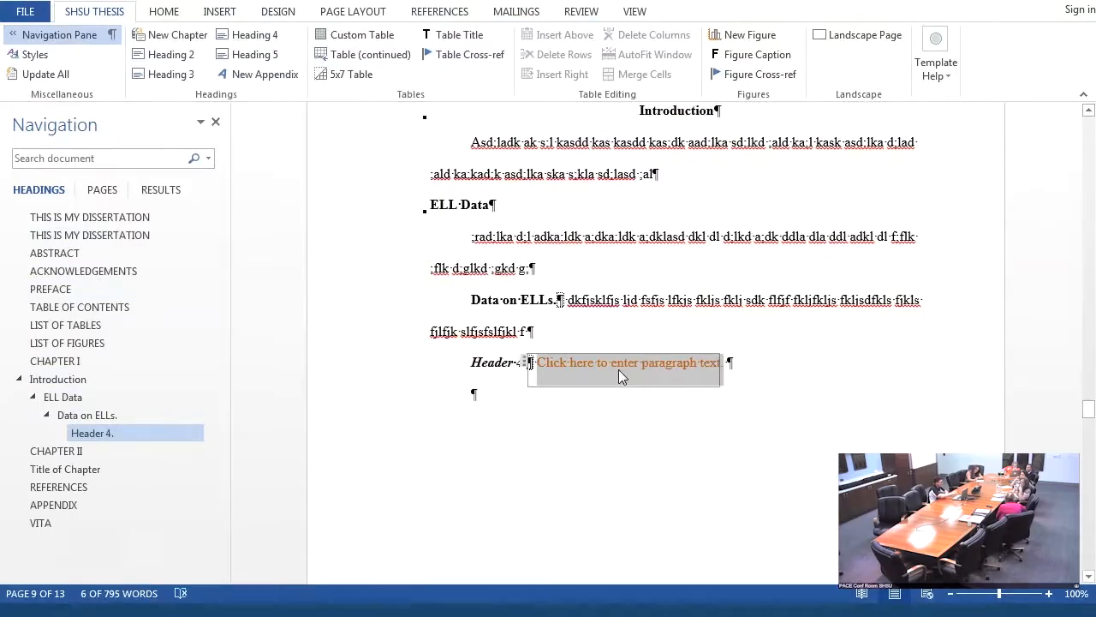
text(sadkldk asdkad ad:lk a:ldk a:dkl aksd:ld :alskd :ald kdk :d)
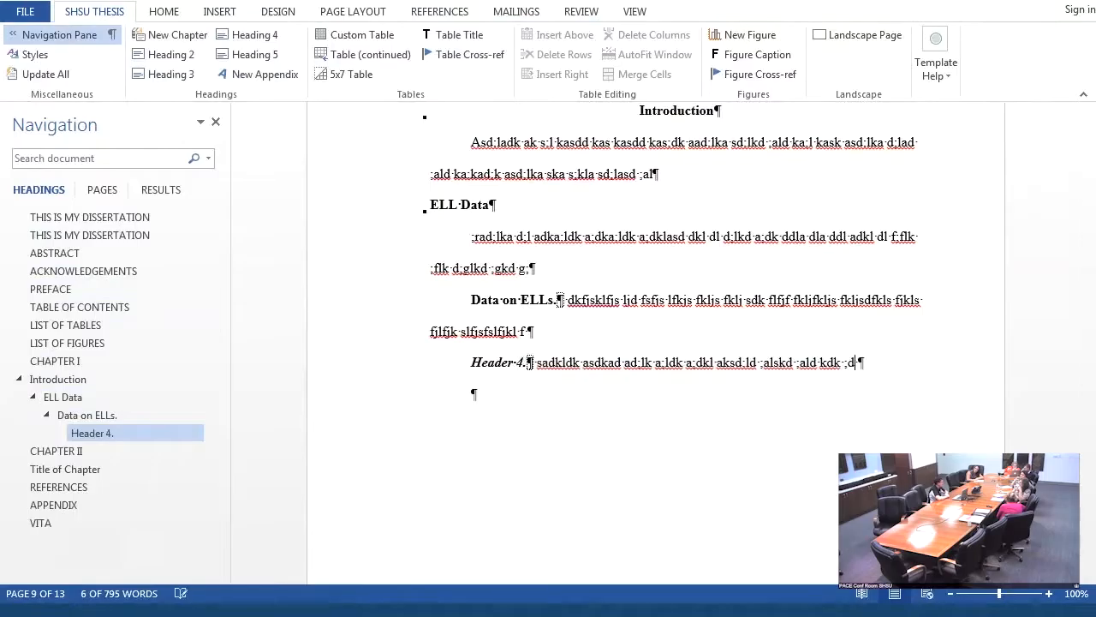
- Replace the letters "Hea" at the start of the level 4 heading with "sfsldfjks dfksdfj sjlfksd fsl"
click(493, 363)
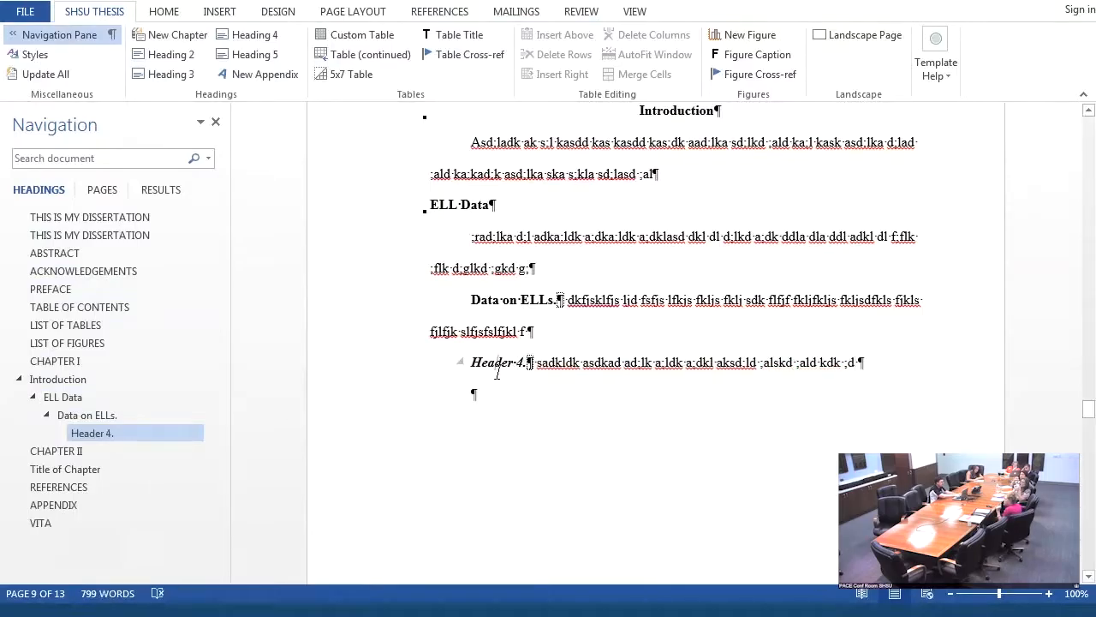
key(BackSpace)
key(BackSpace)
key(BackSpace)
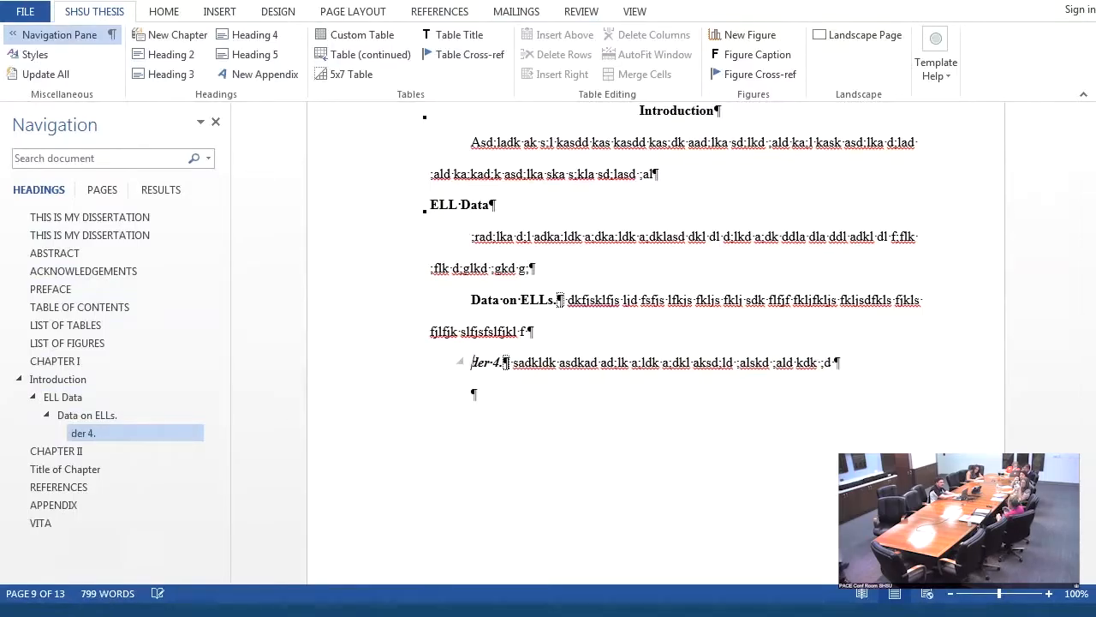
text(sfsldfjks dfksdfj sjlfksd fsl)
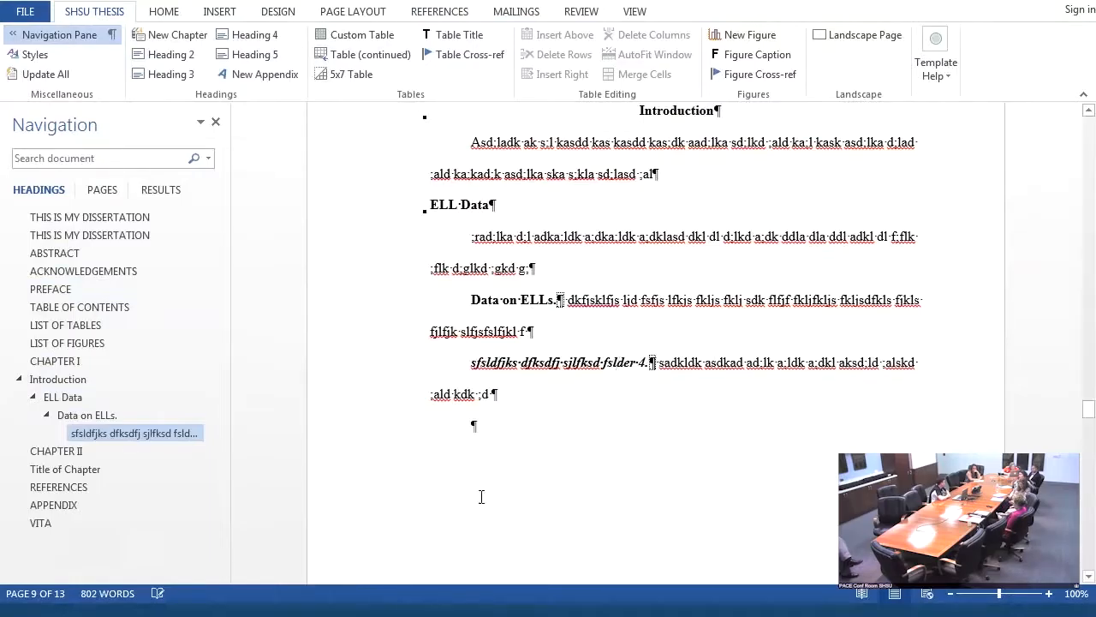
- Insert a level 5 heading in the empty paragraph below the level 4 text and replace its title placeholder with a one-word name
click(454, 203)
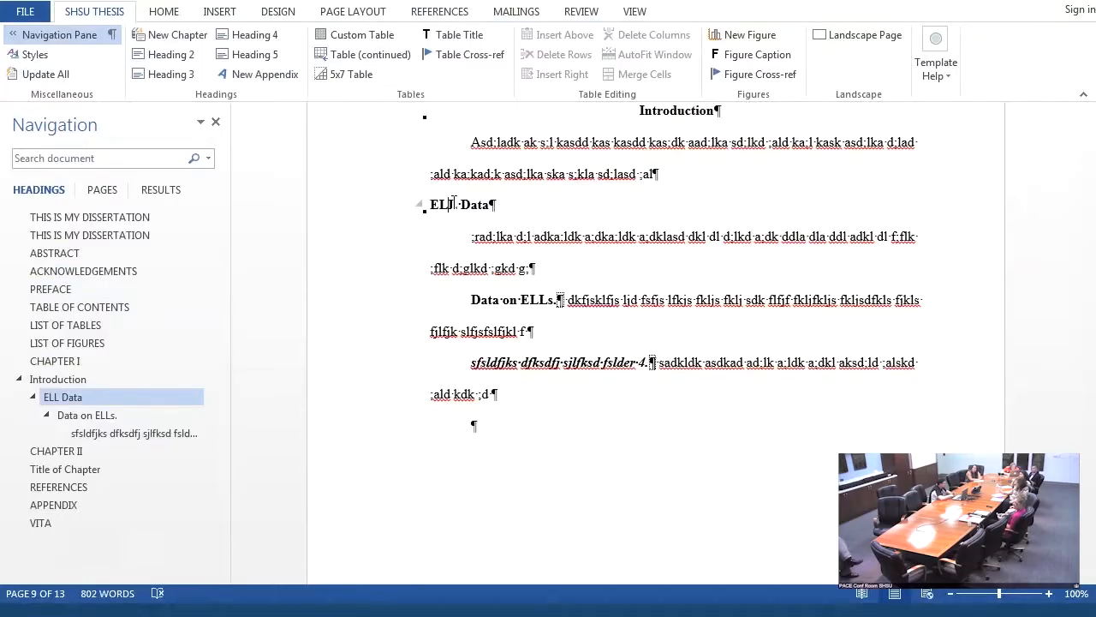
click(471, 418)
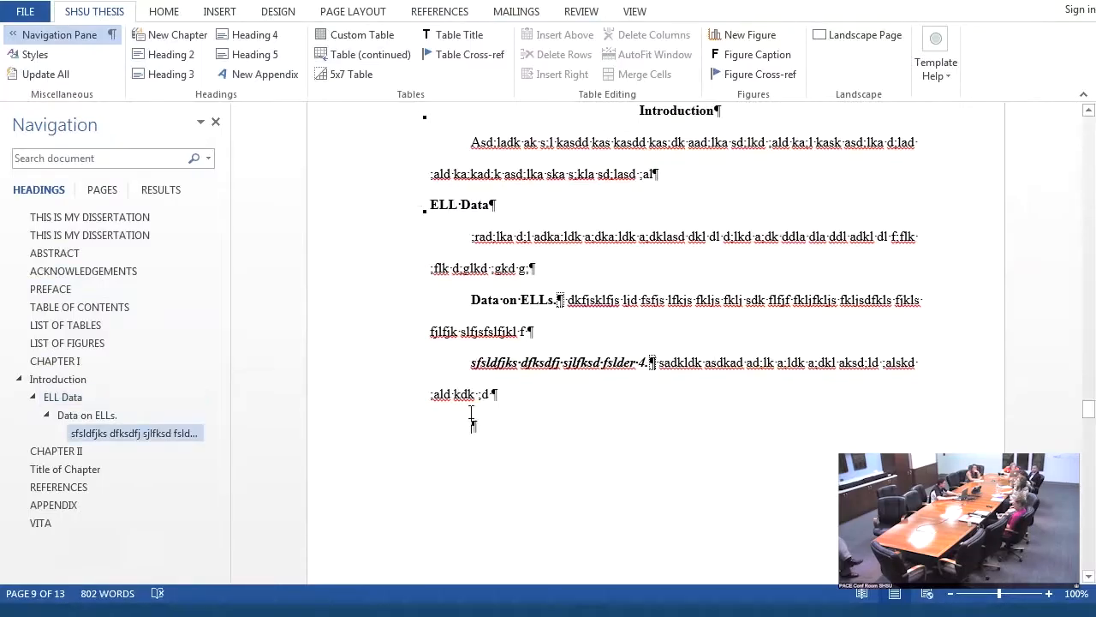
click(257, 54)
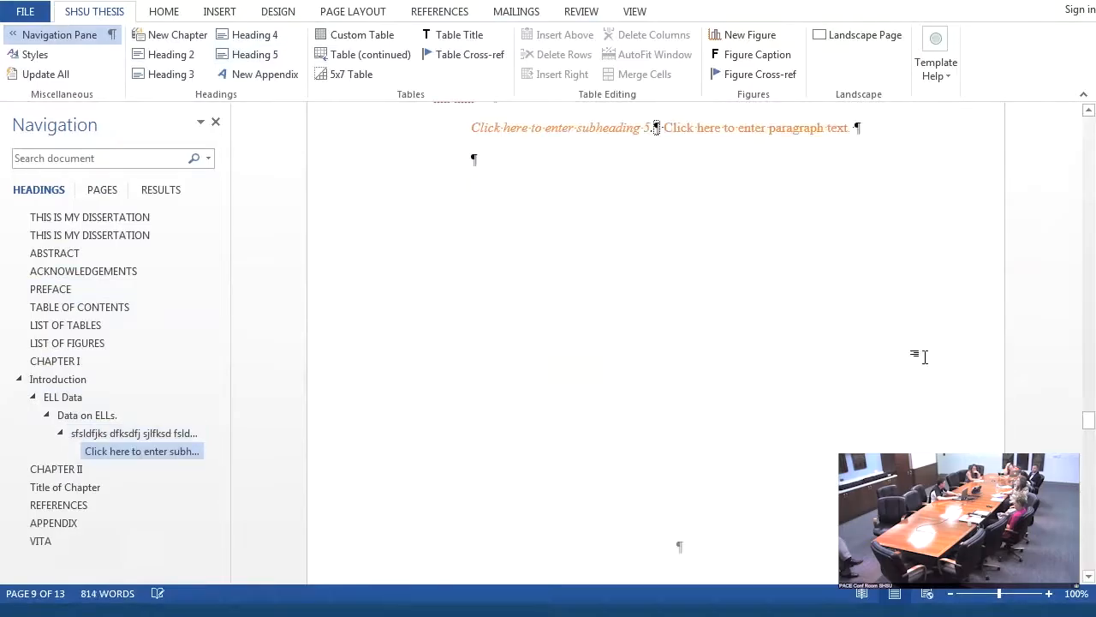
drag(1089, 420, 1088, 411)
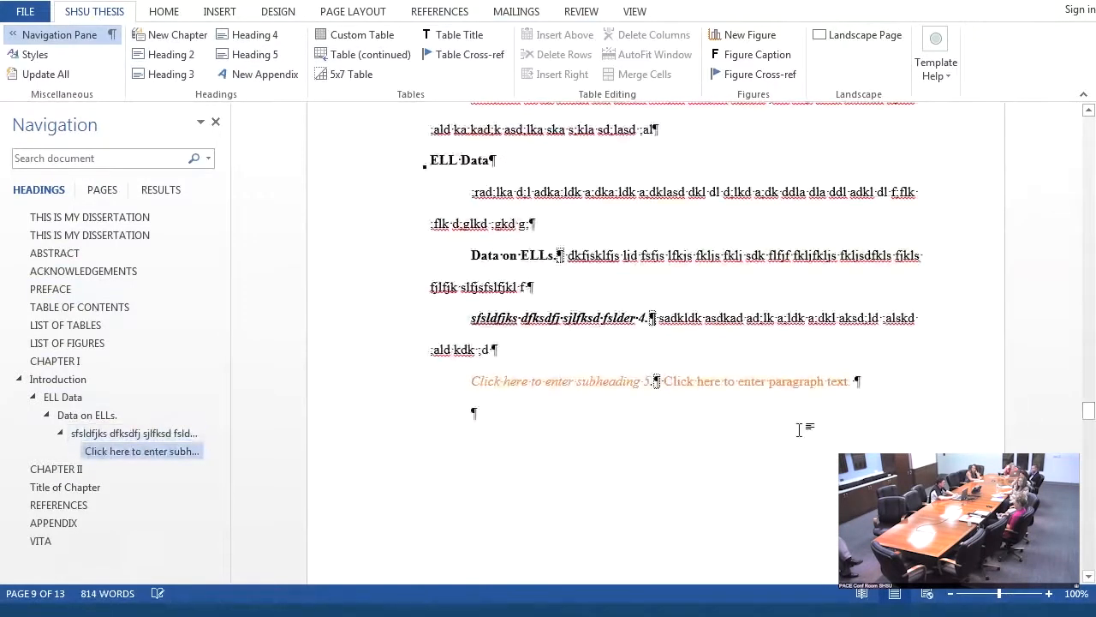
click(553, 390)
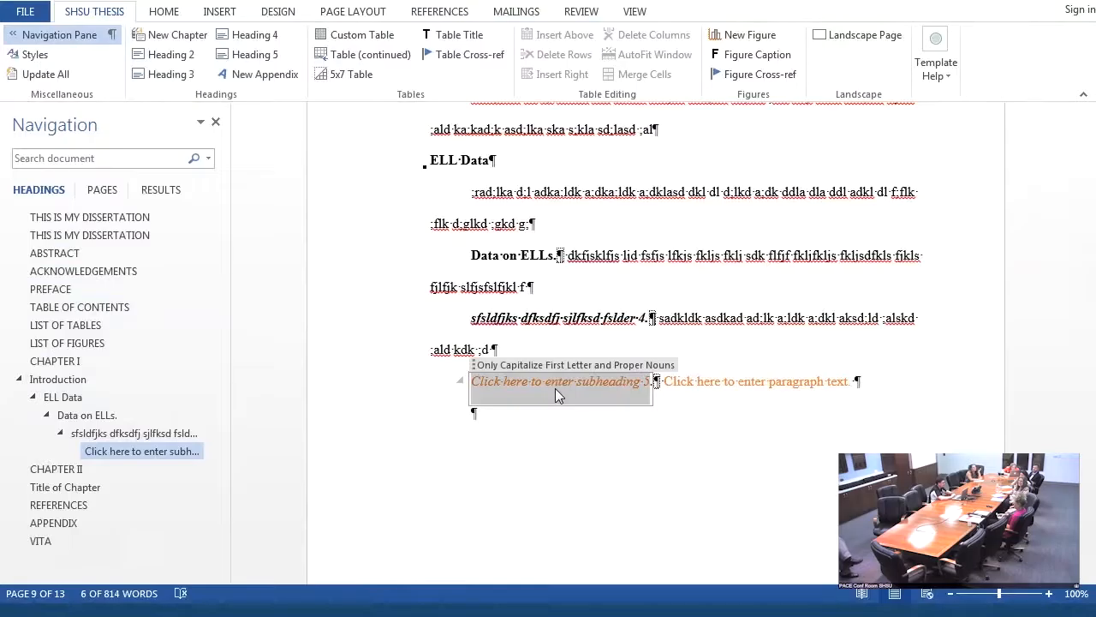
text(Weston.)
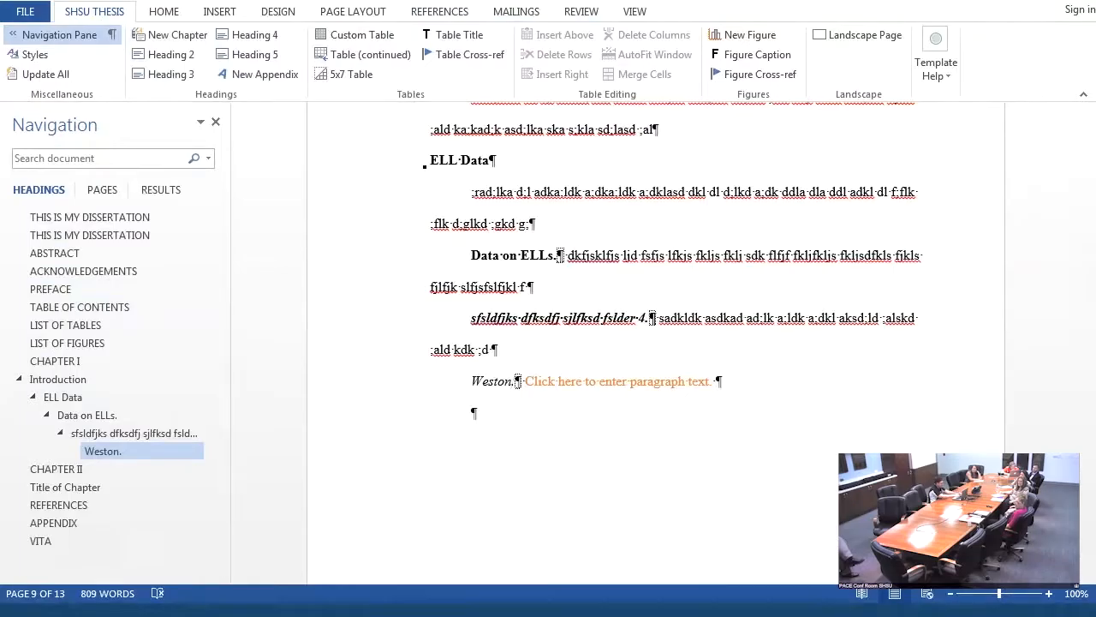
click(656, 386)
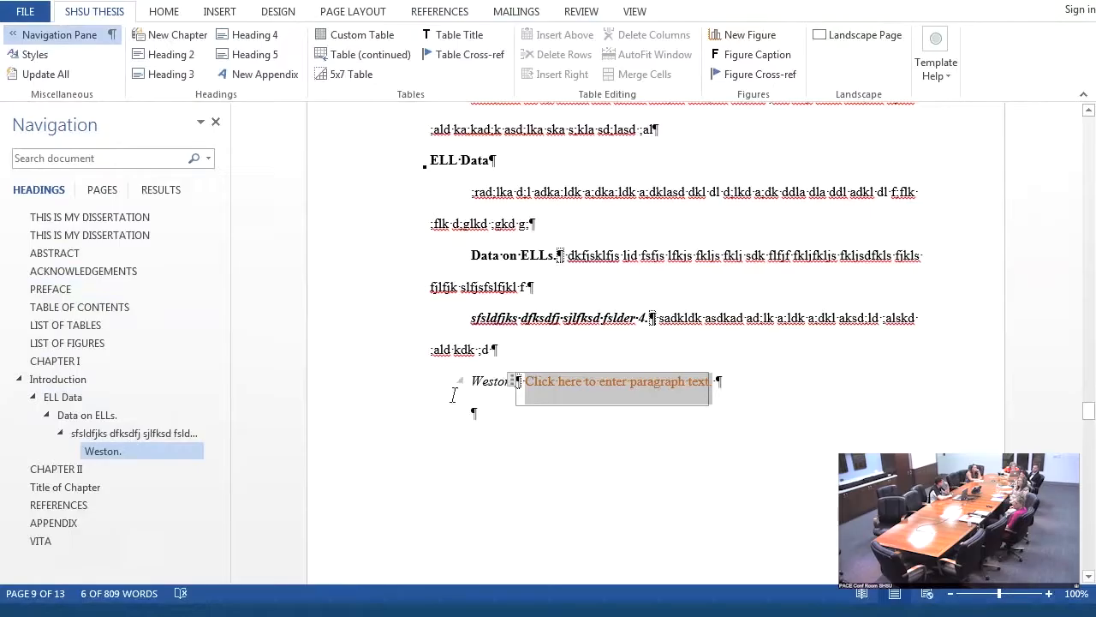
click(480, 385)
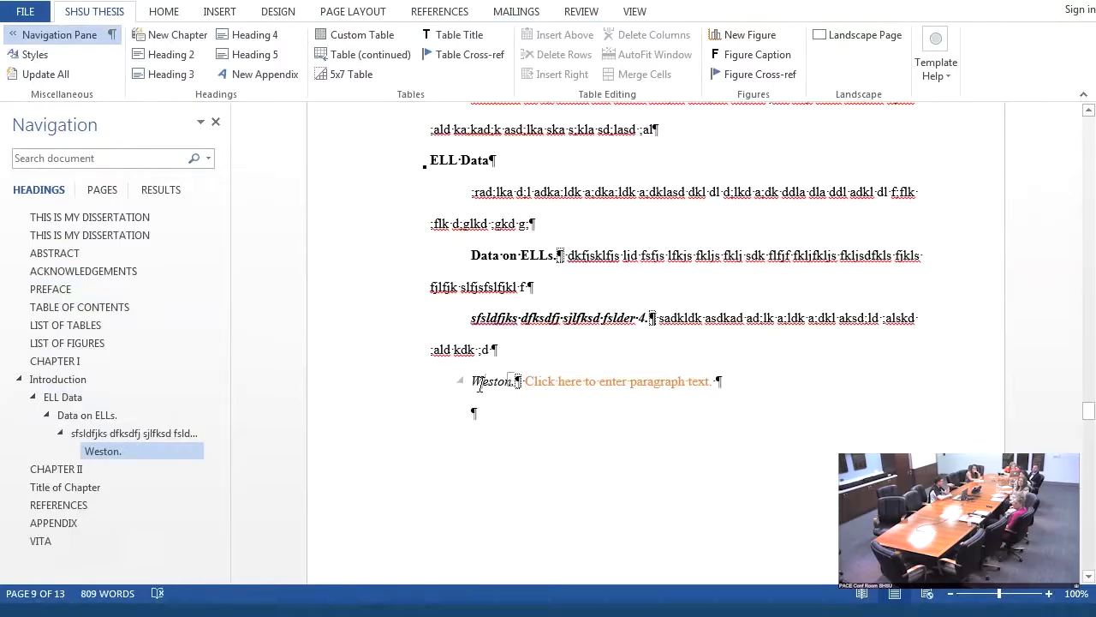
click(612, 377)
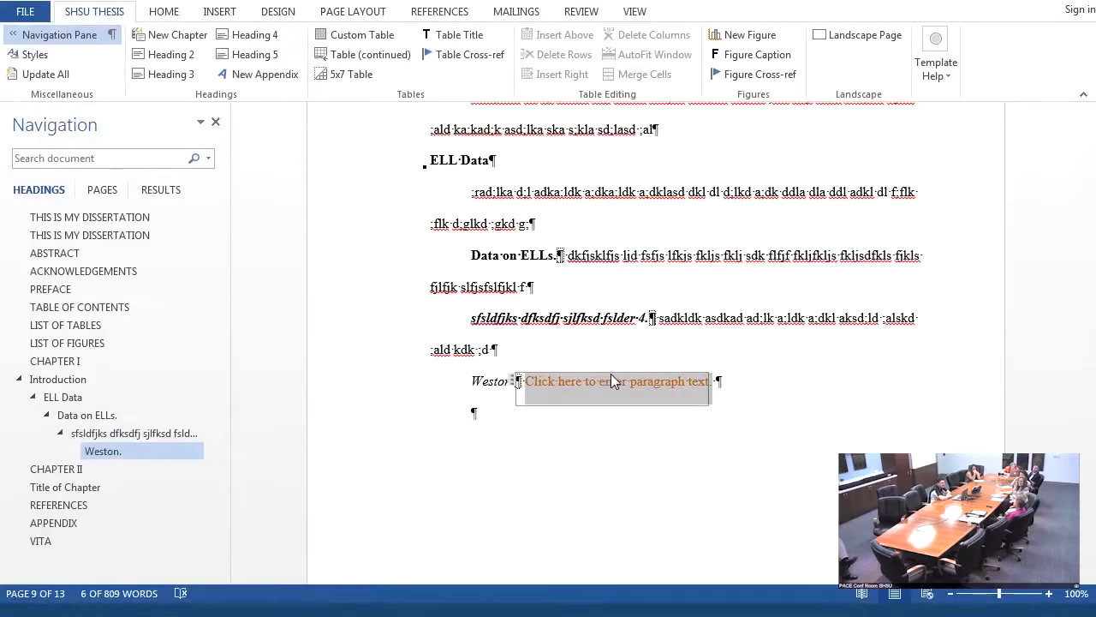
click(490, 384)
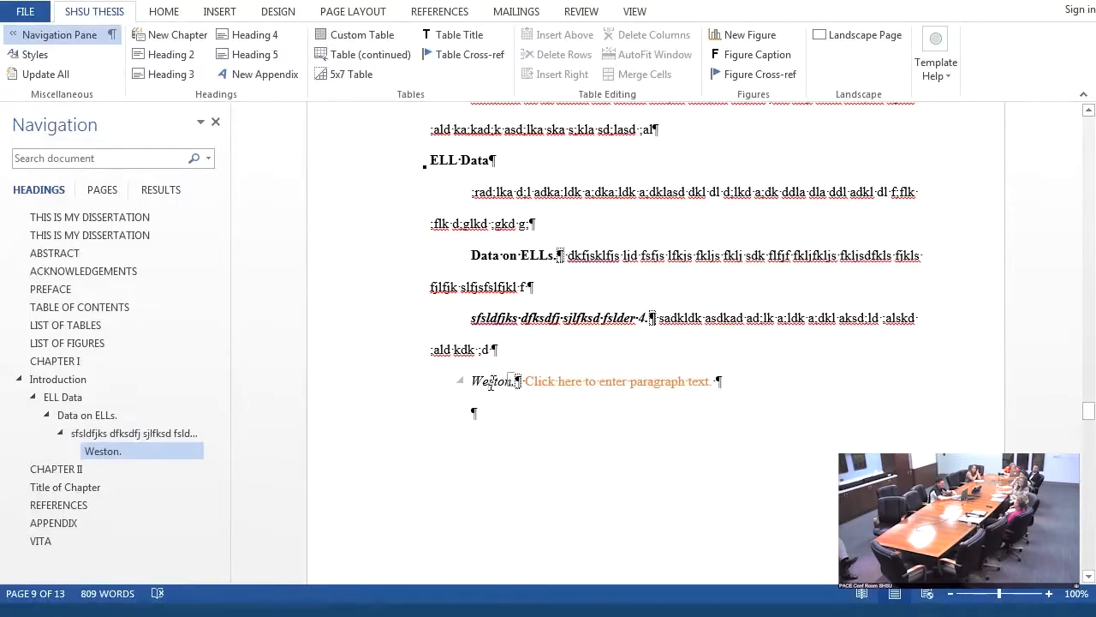
click(630, 387)
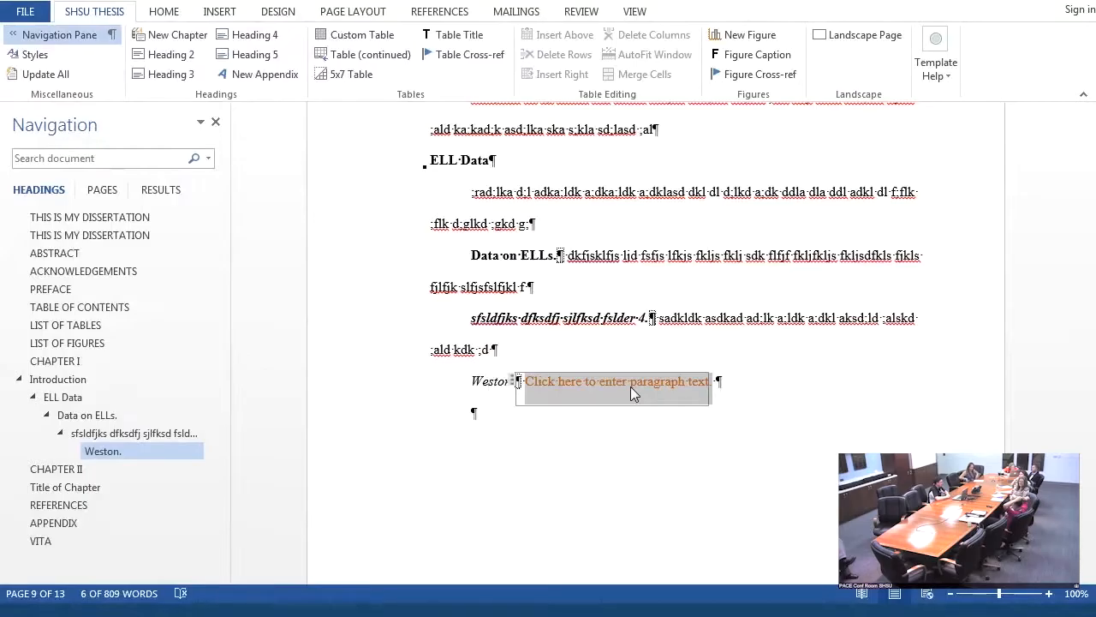
- Update the table of contents to match the current headings and return to the Introduction chapter
click(79, 308)
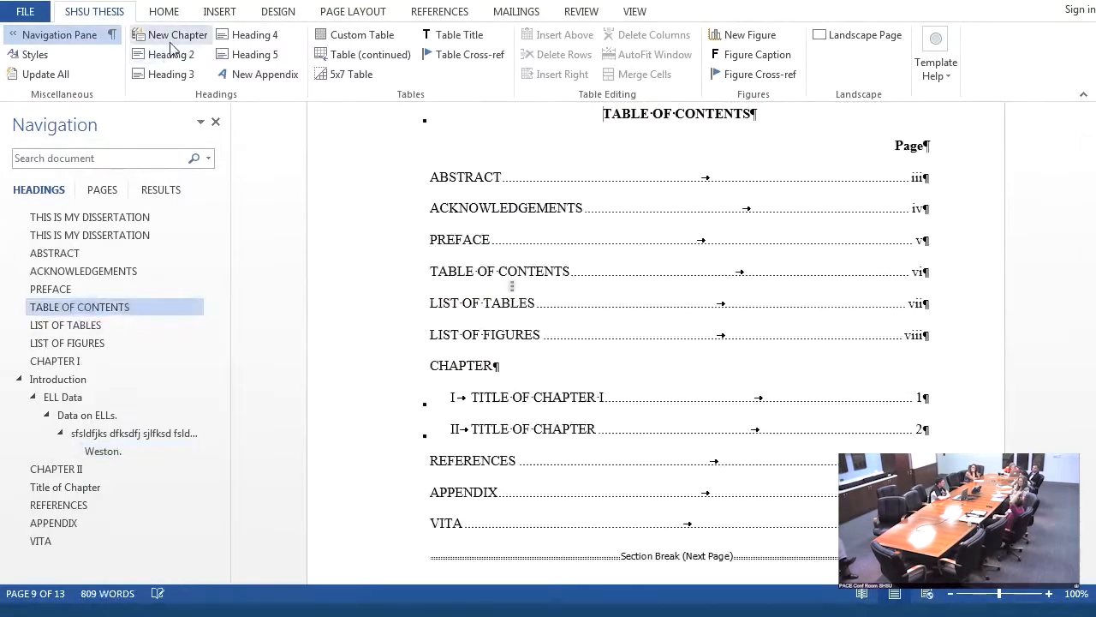
click(61, 76)
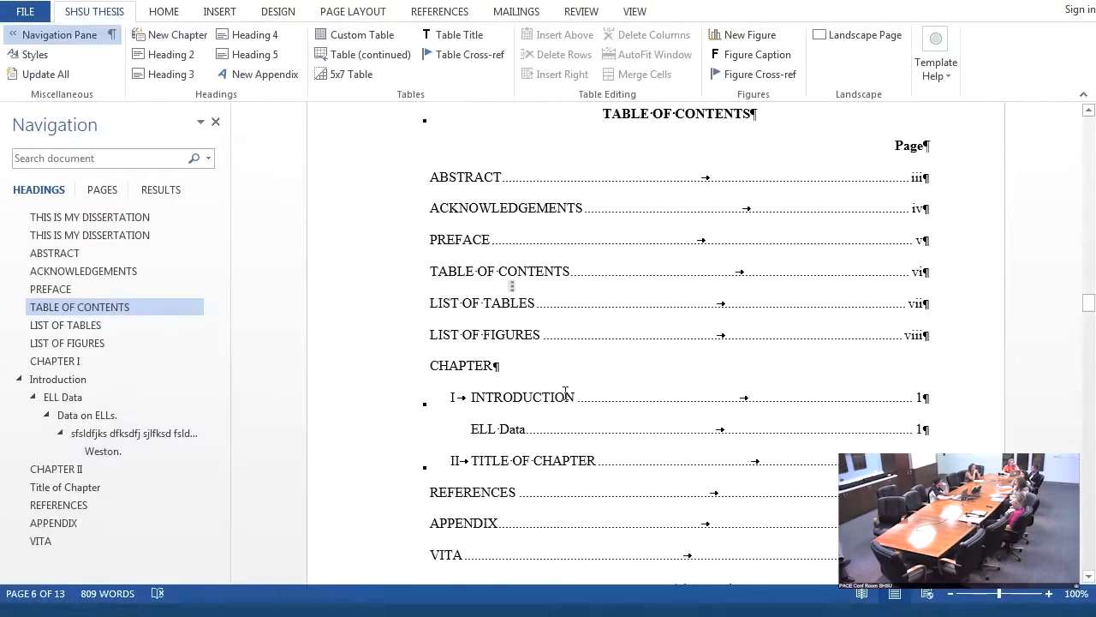
click(36, 378)
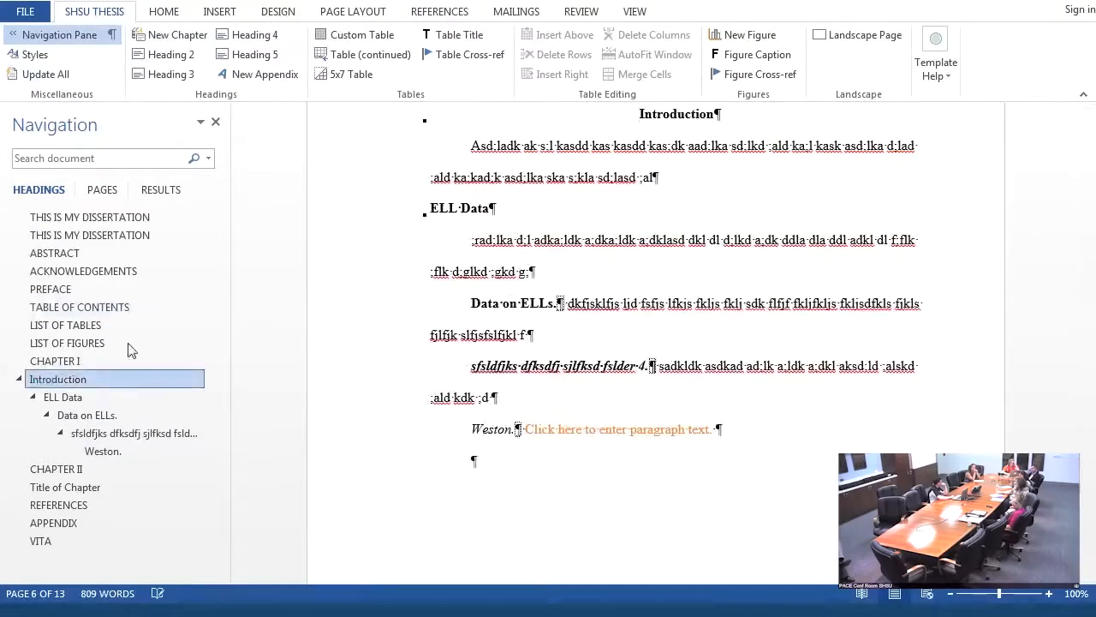
- Replace the title placeholder of Chapter II with "Method"
click(59, 471)
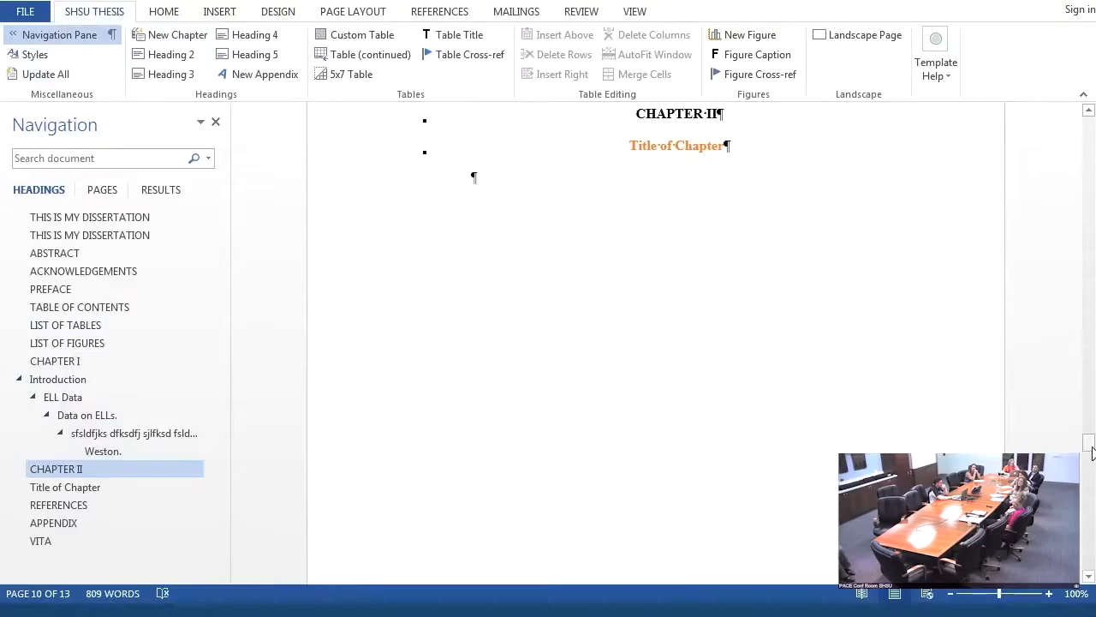
drag(1088, 445, 1090, 446)
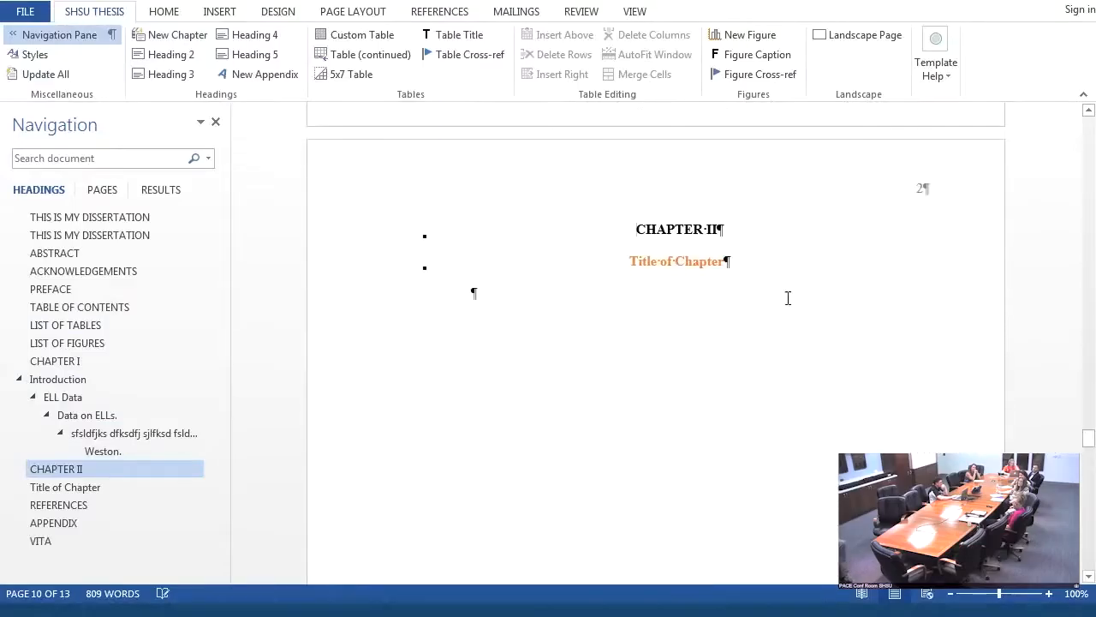
click(672, 269)
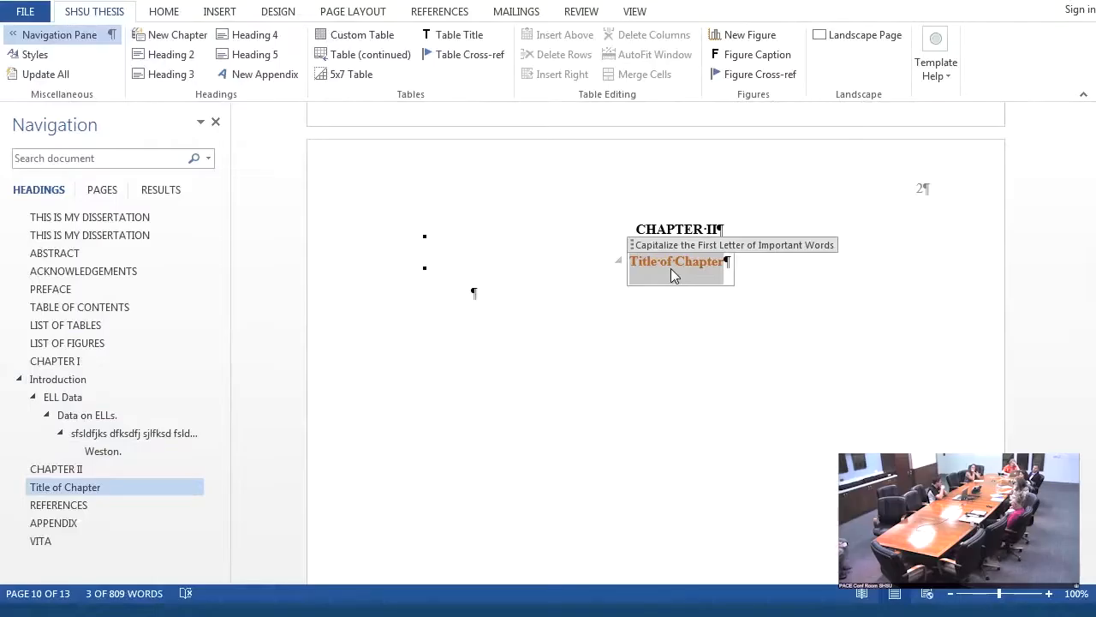
text(MEtho)
key(BackSpace)
key(BackSpace)
key(BackSpace)
key(BackSpace)
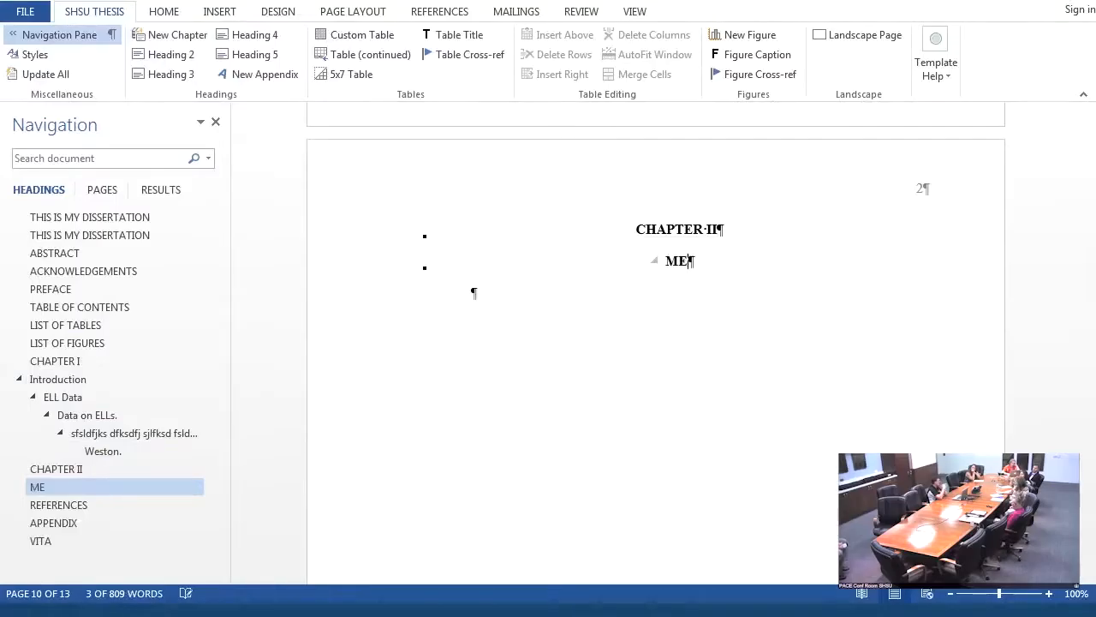
text(ethod)
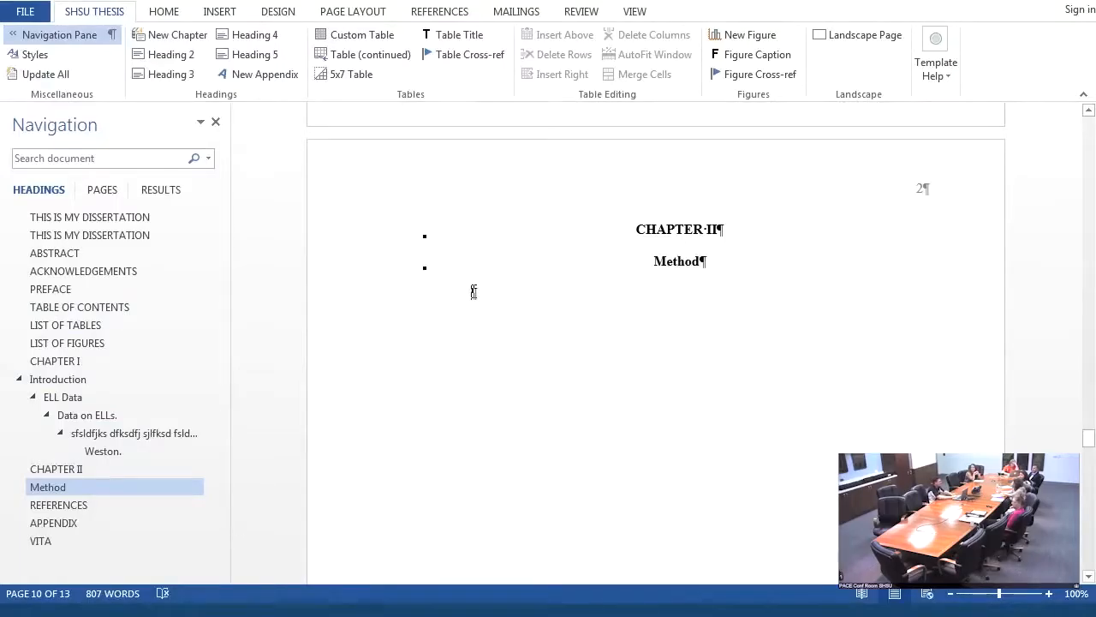
- Add three paragraphs of filler text below the "Method" title, starting "Lasad;lkas dlks", "Flsks f;kls" and "Fkksfkljs dfljsdl"
text(Lasad;lkas dlks sdflksdf;ls fk;dkf ;sdfk ;lkd;flgkd;gl kdf;glkdf ;gdfkg ;glks ;glk ;glk;glksd ;glsdk g;lk)
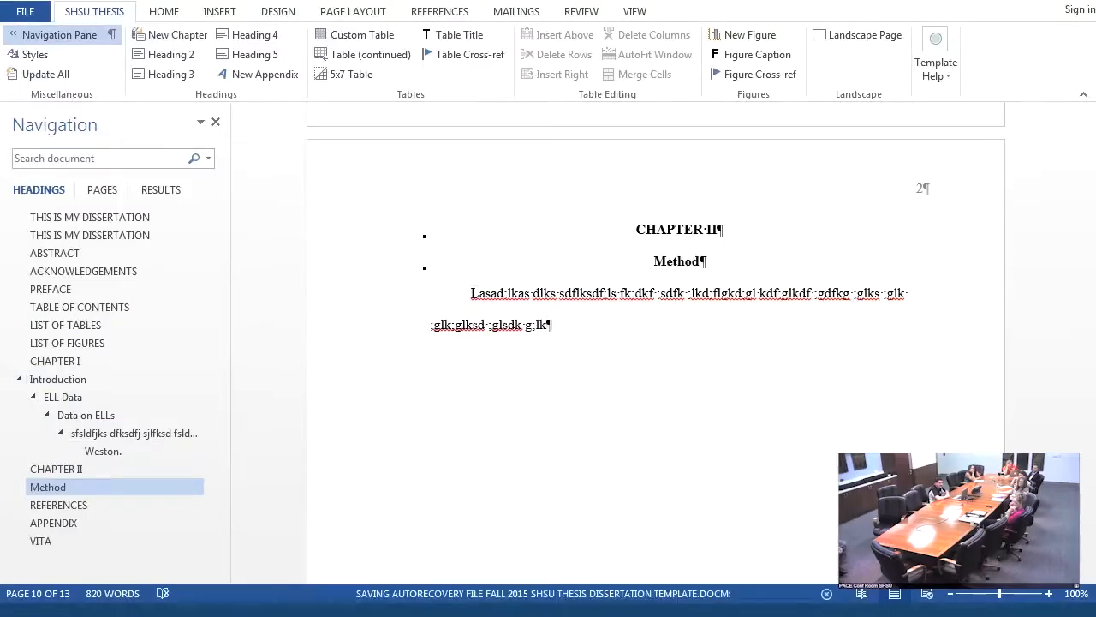
key(Return)
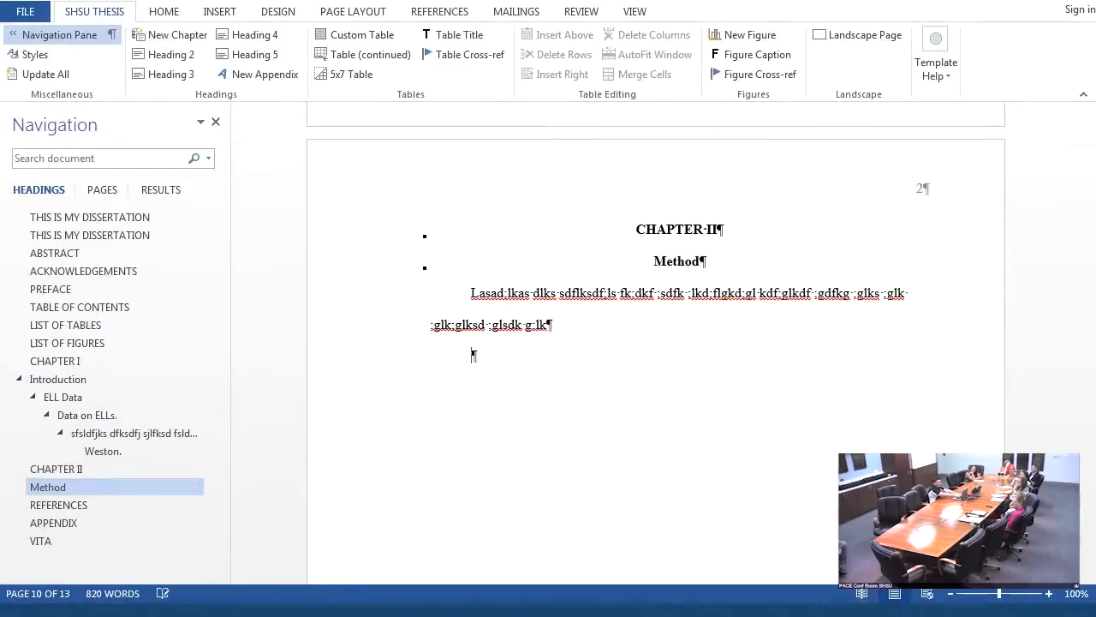
text(Flsks f;kls sdkfl ksdksd ksd;fl s;flk;flksd;fls d;flksd;flksd fs;fk fl s;fks fs ;fksd;f s;fl skd;flsdk ;flsdk f;ls fk;lfk ;fk s;fklsld fkff s;fk s;lfks ;lfksd fks ;fks ;f)
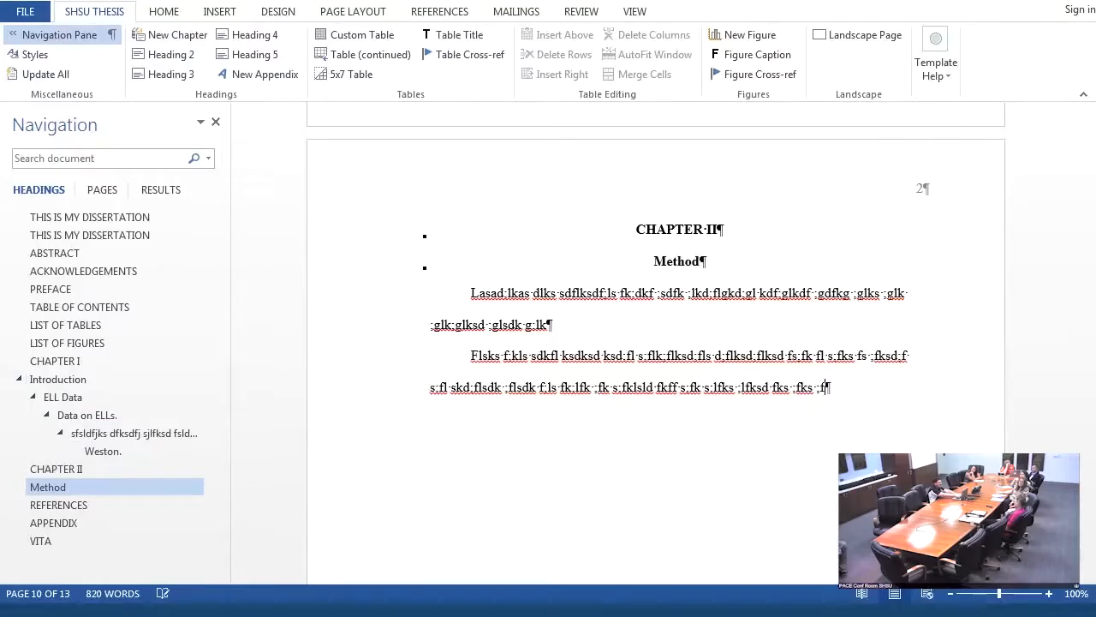
text( fsd; fkd;lf ksd;lfk sdfks ;fk s;fk s;fk s;kfs;d fk)
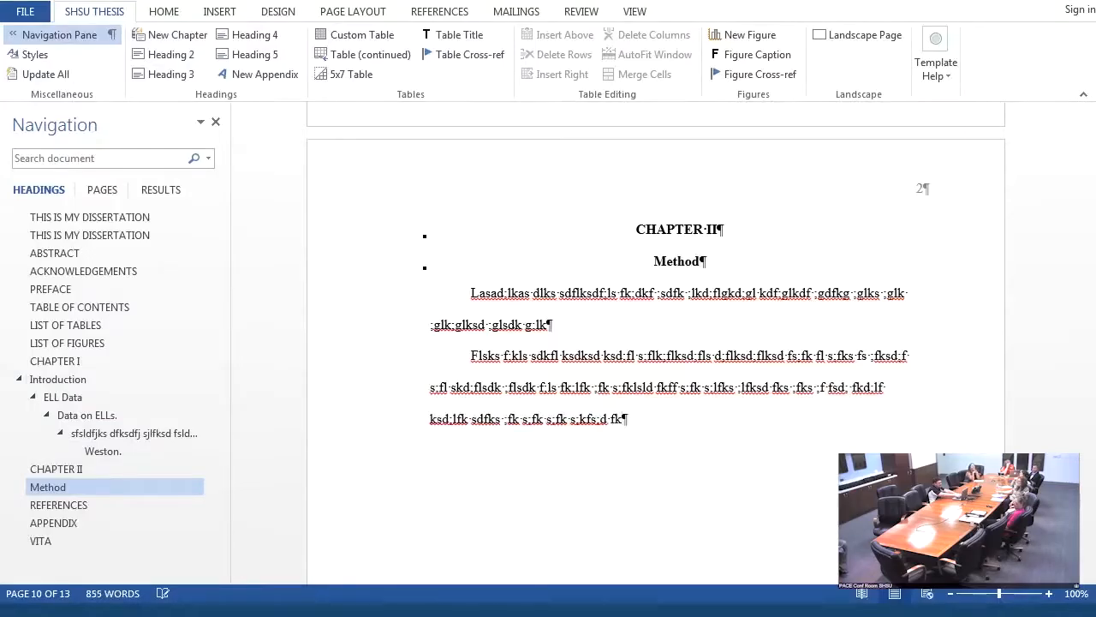
key(Return)
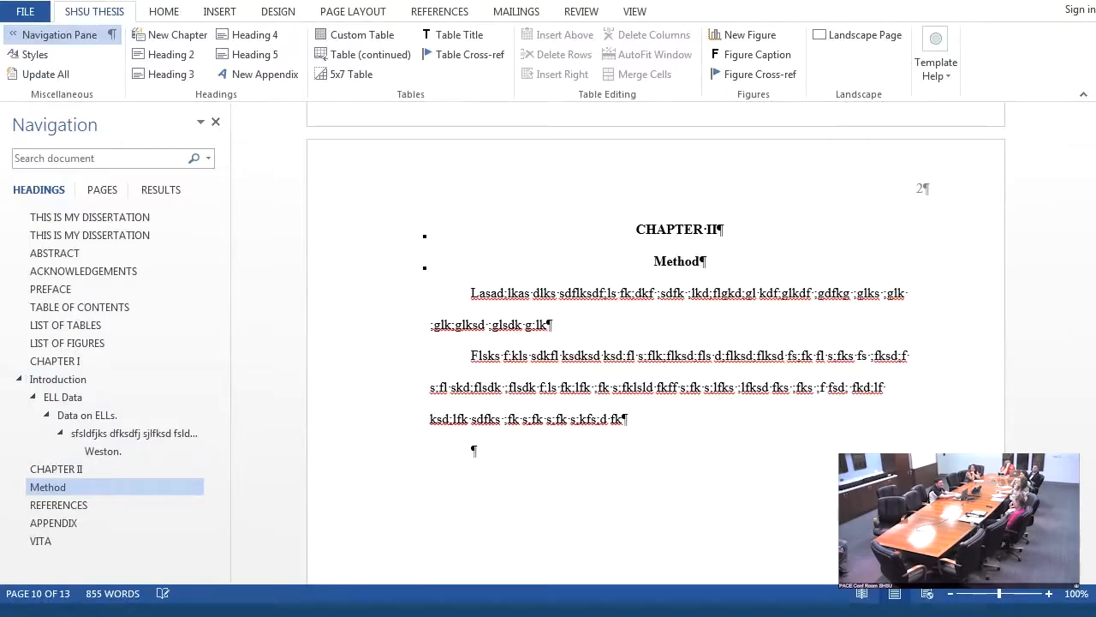
text(Fkksfkljs dfljsdl fsdlfjs fjsdlfjslfjs ldfjsl fjs lfjkslkfj slfjsd fljkl)
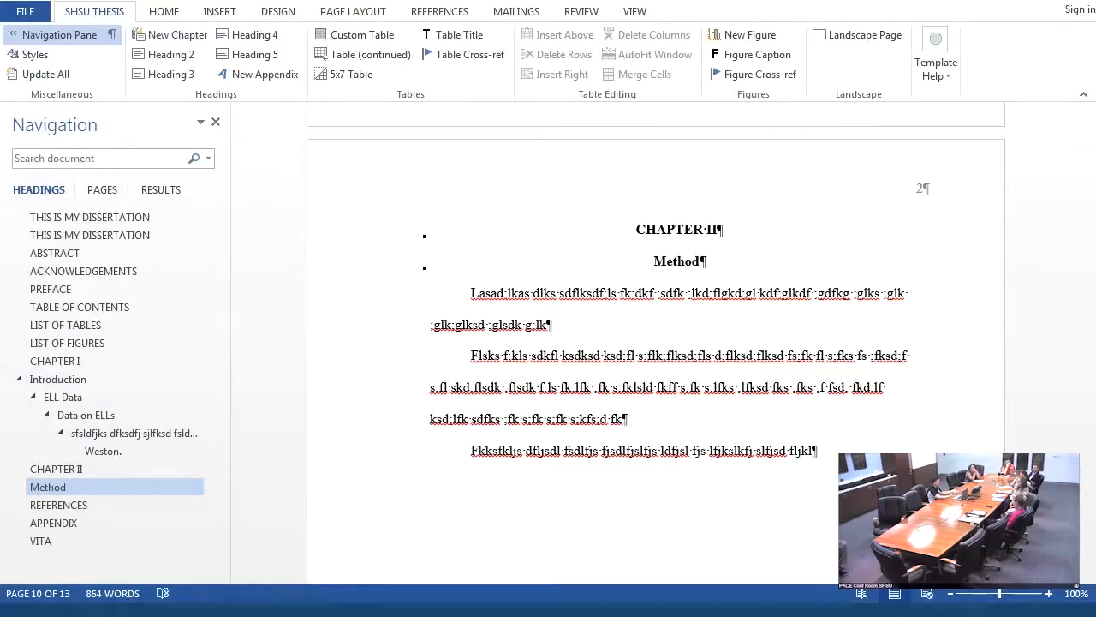
- Insert a new chapter after the "Method" text and title it "Literature Review"
key(Return)
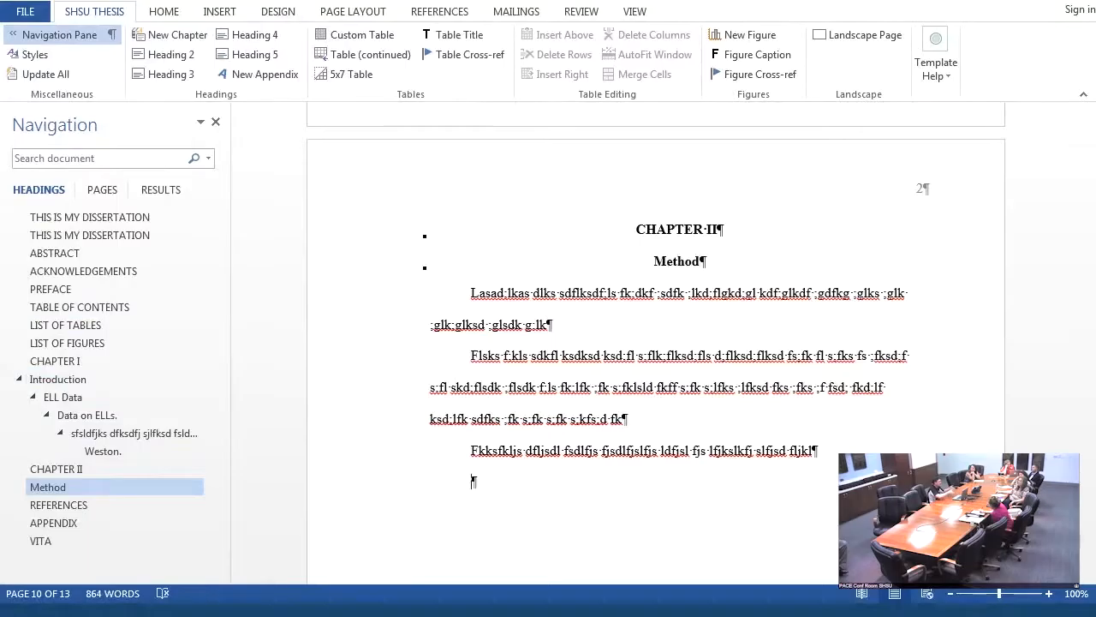
click(169, 36)
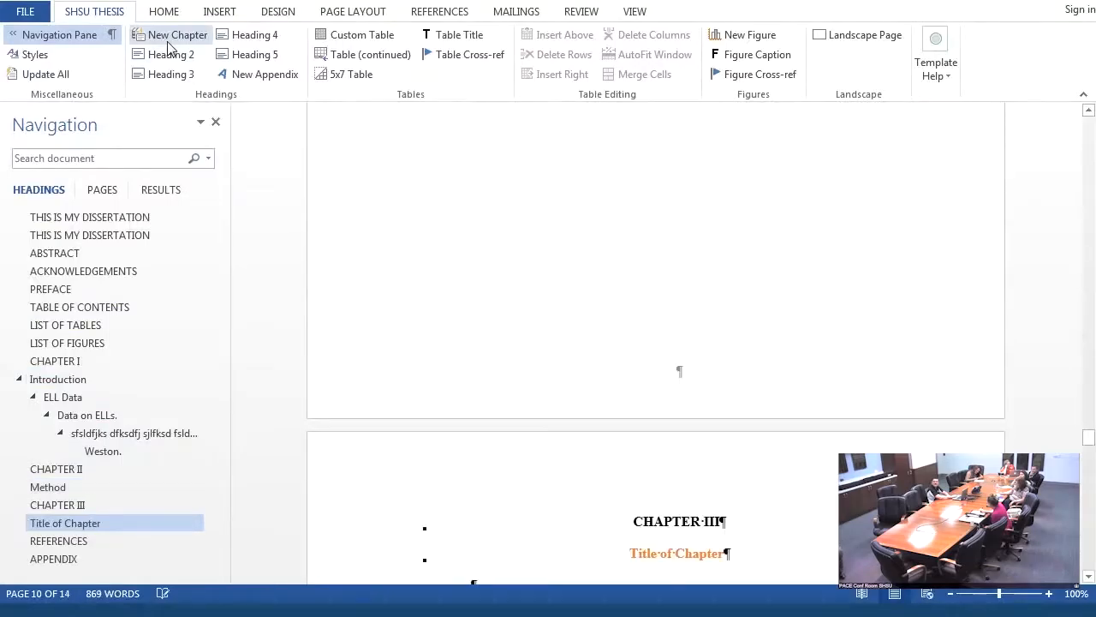
click(80, 507)
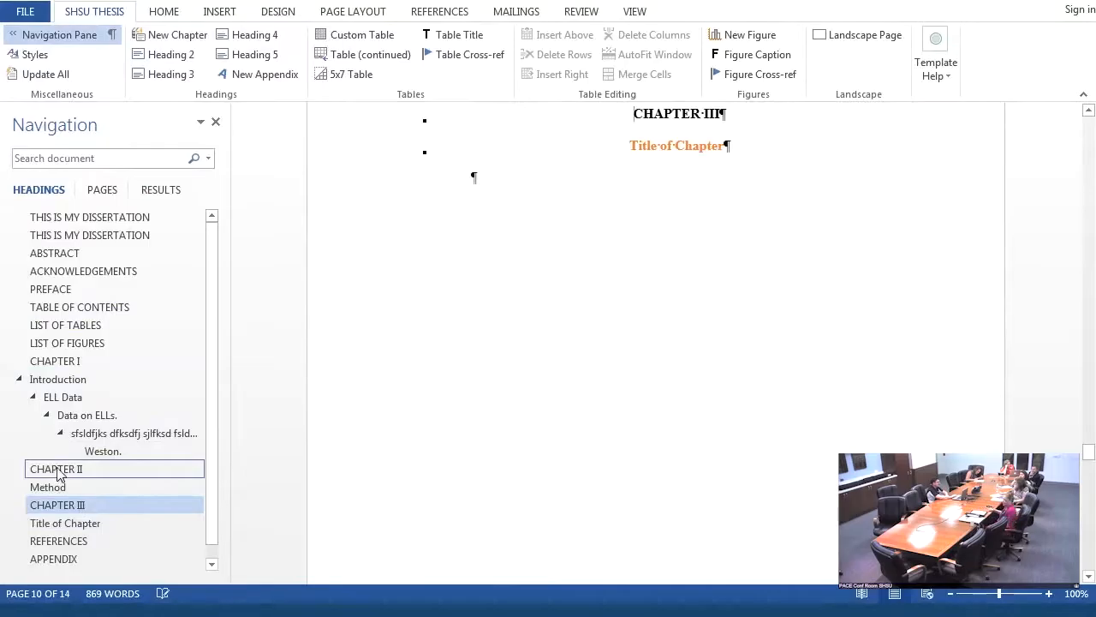
click(667, 157)
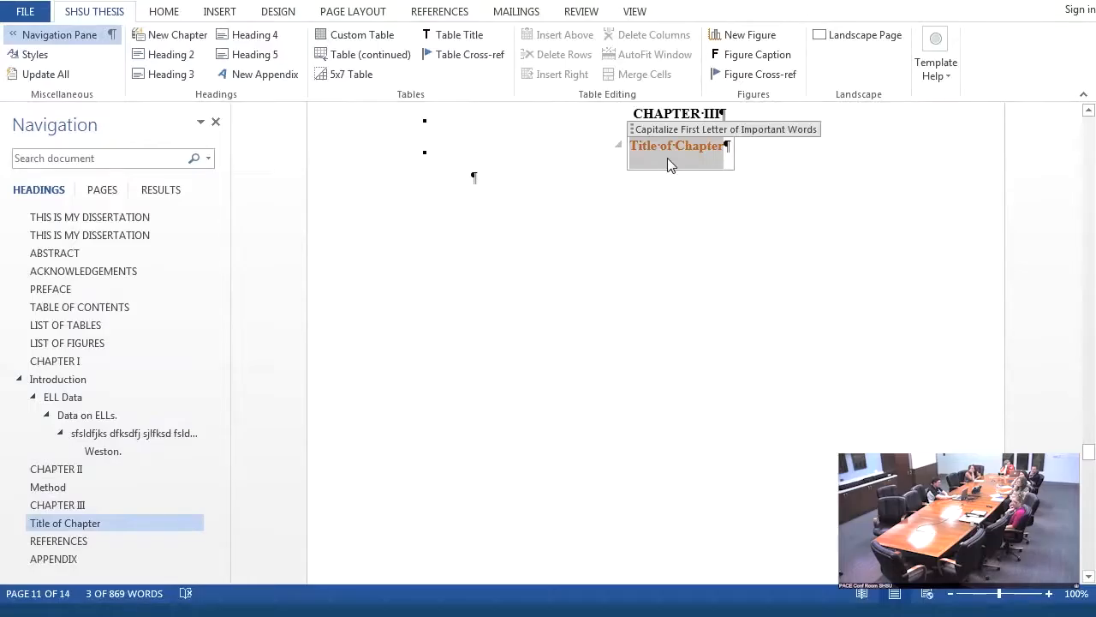
text(L)
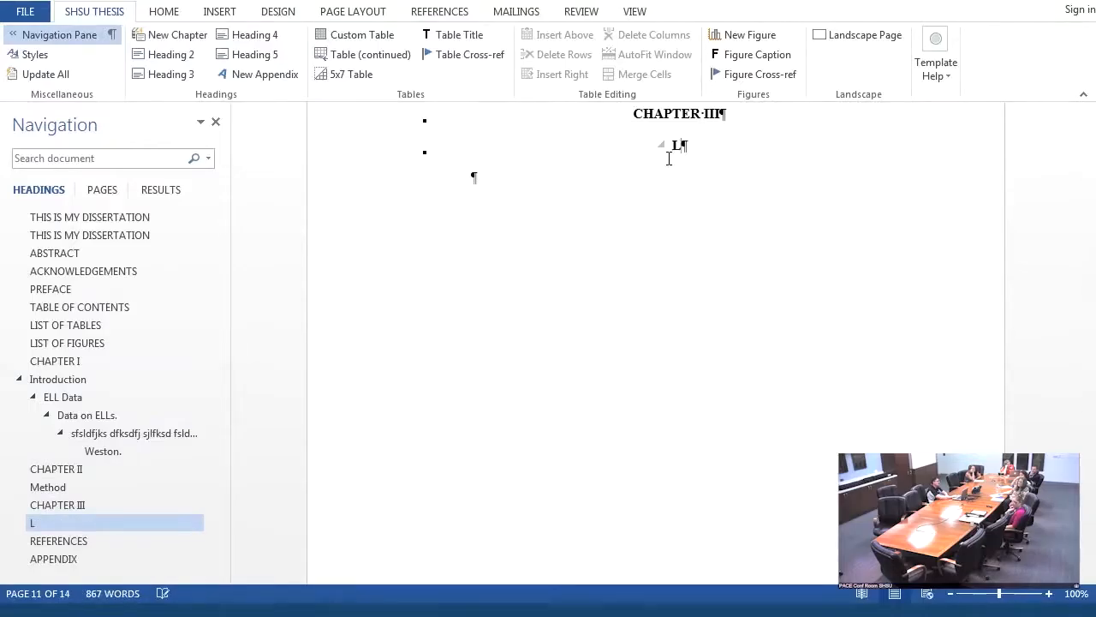
text(iterature Review)
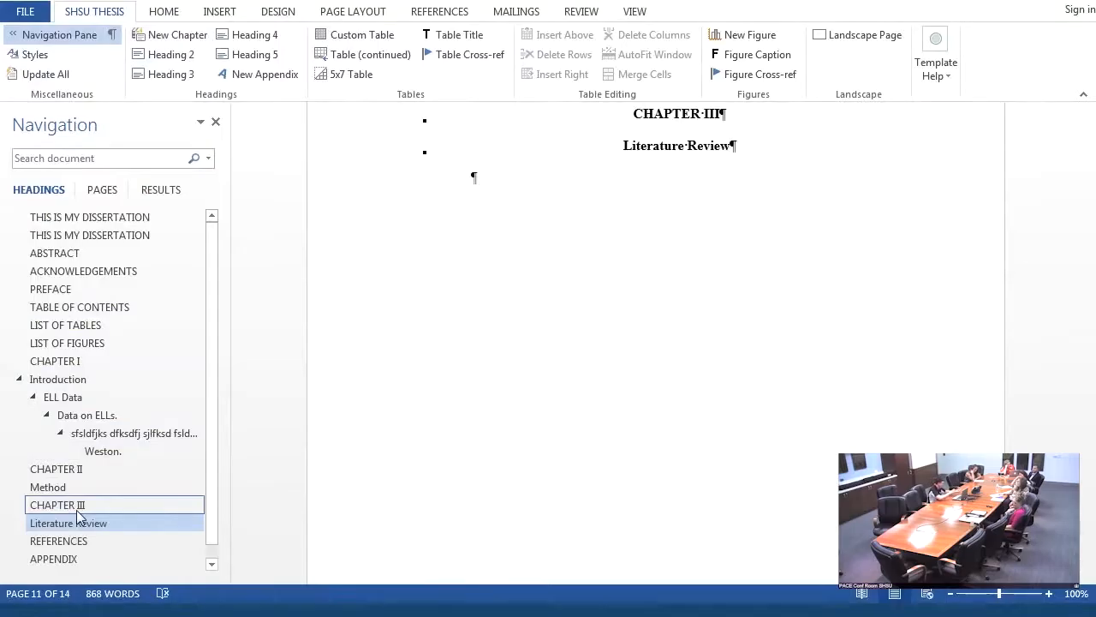
- Rename the "APPENDIX" heading as "APPENDIX A"
click(59, 561)
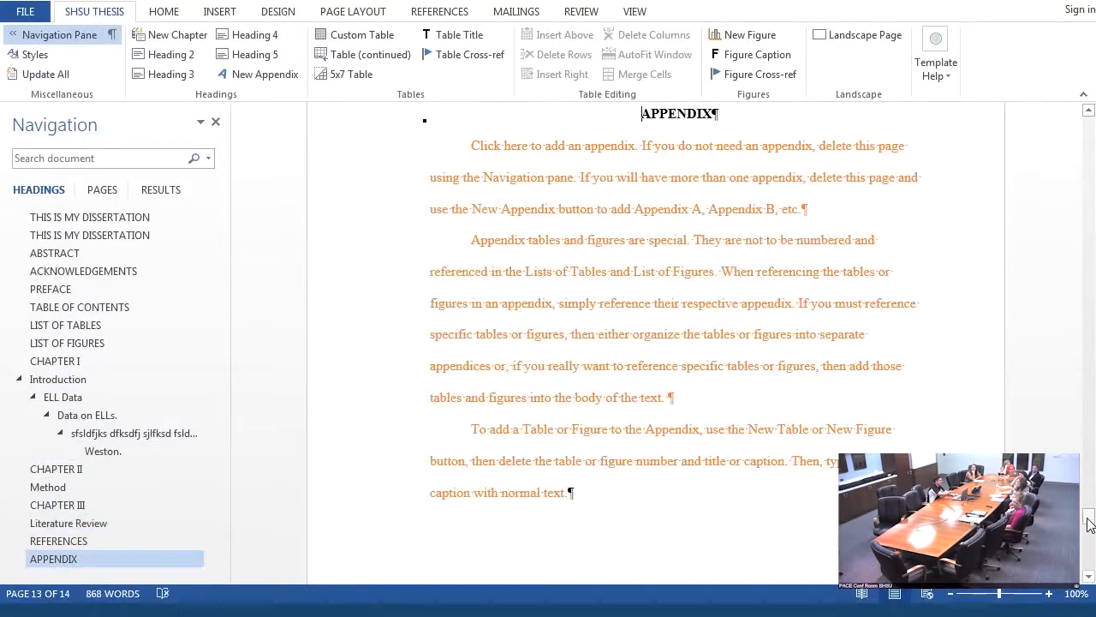
drag(1089, 524, 1089, 521)
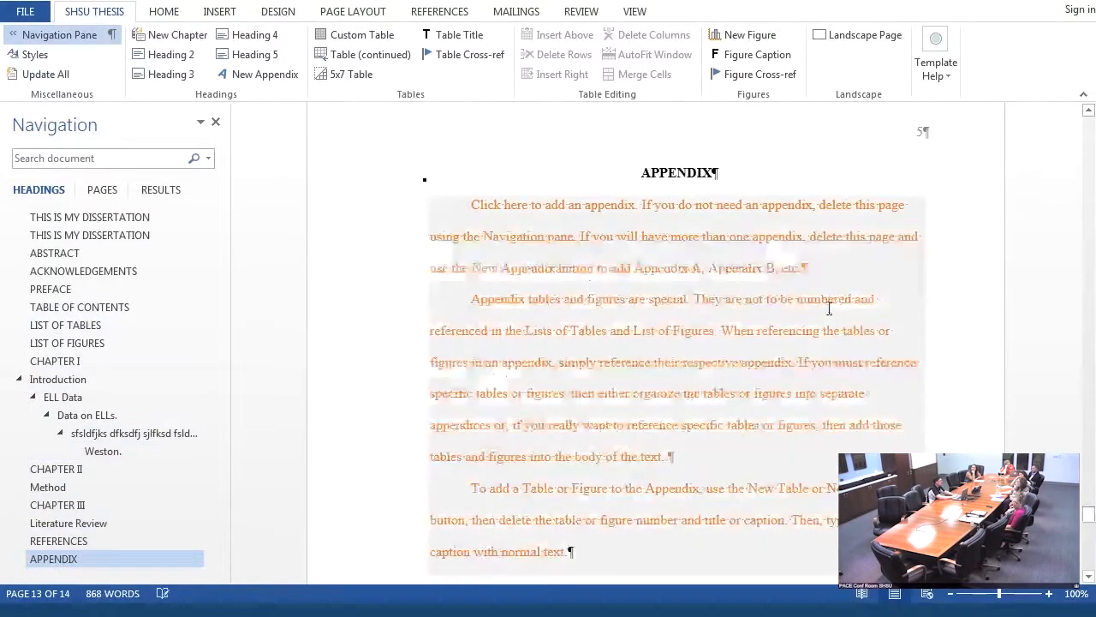
click(711, 173)
text(A)
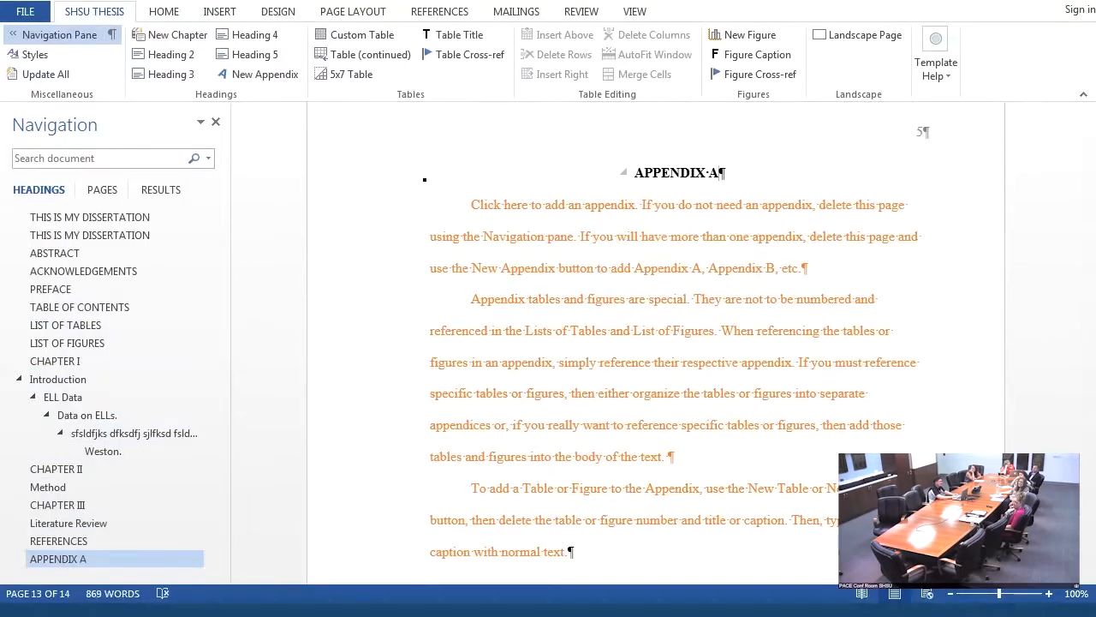
- Replace the placeholder text below the "APPENDIX A" heading with filler text starting "Dlasdakdl;adk" and begin a new paragraph
click(571, 551)
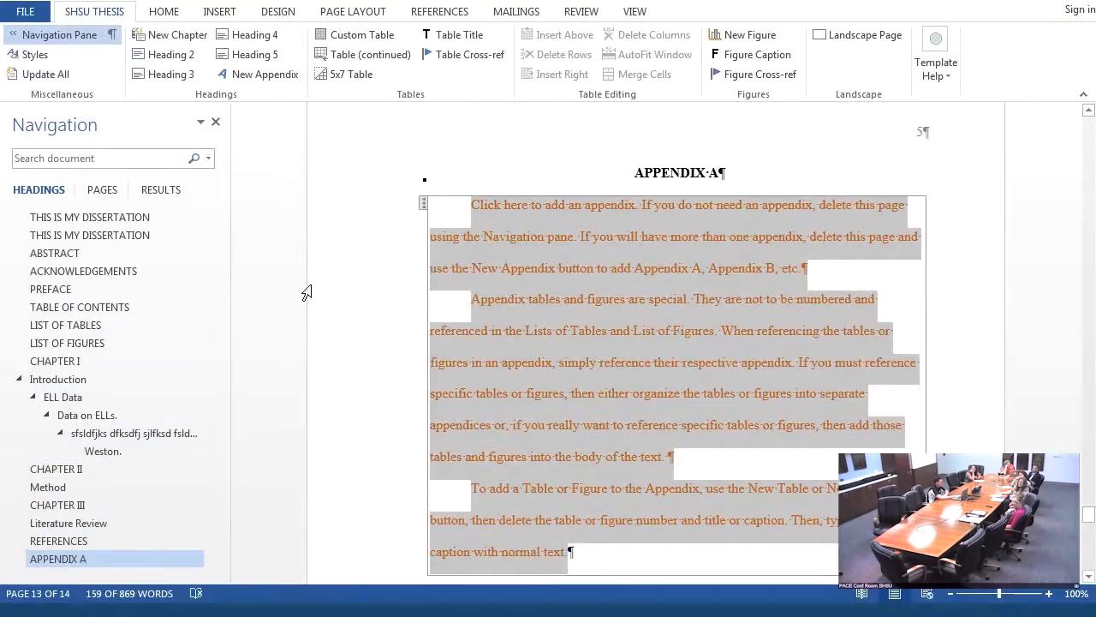
text(Dlasdakdl;adk a;dklas;d k da; asl)
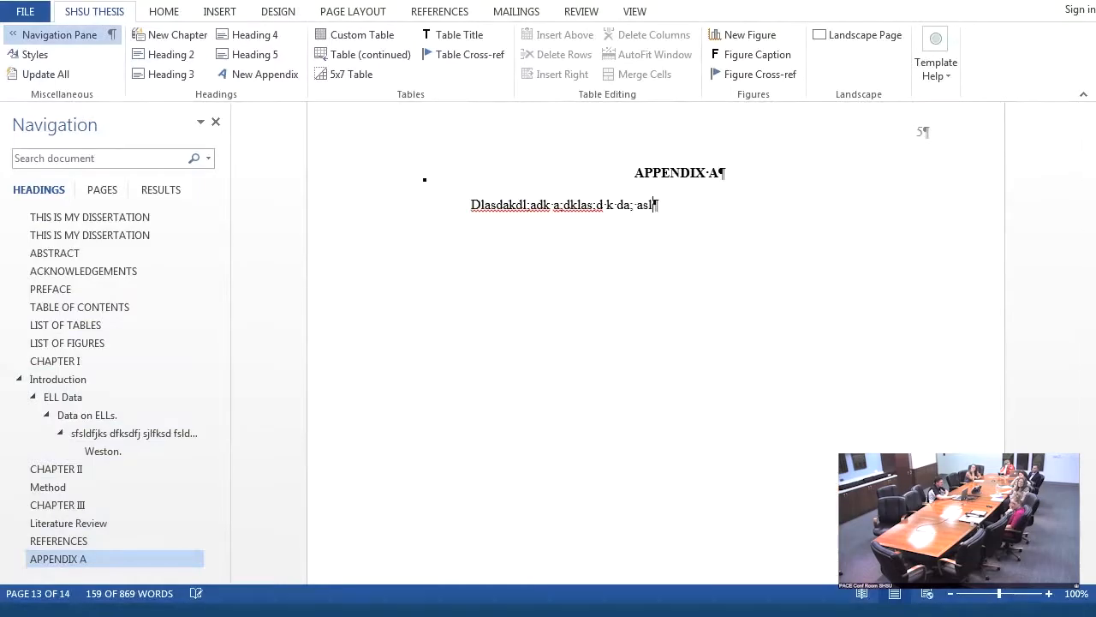
key(Return)
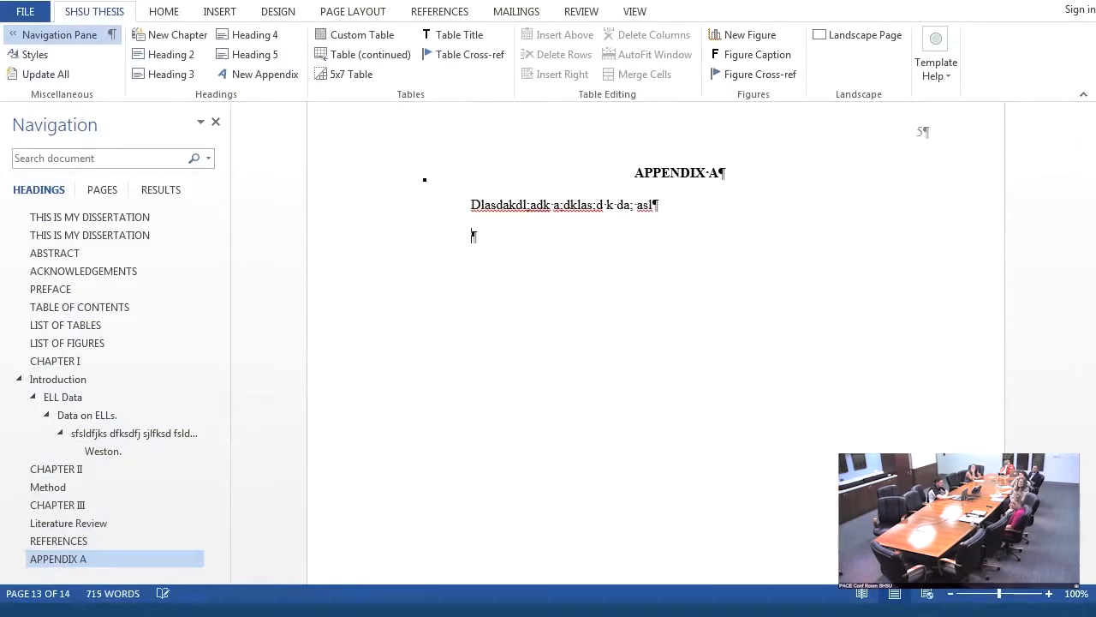
- Insert two new appendix headings after the Appendix A text
click(259, 79)
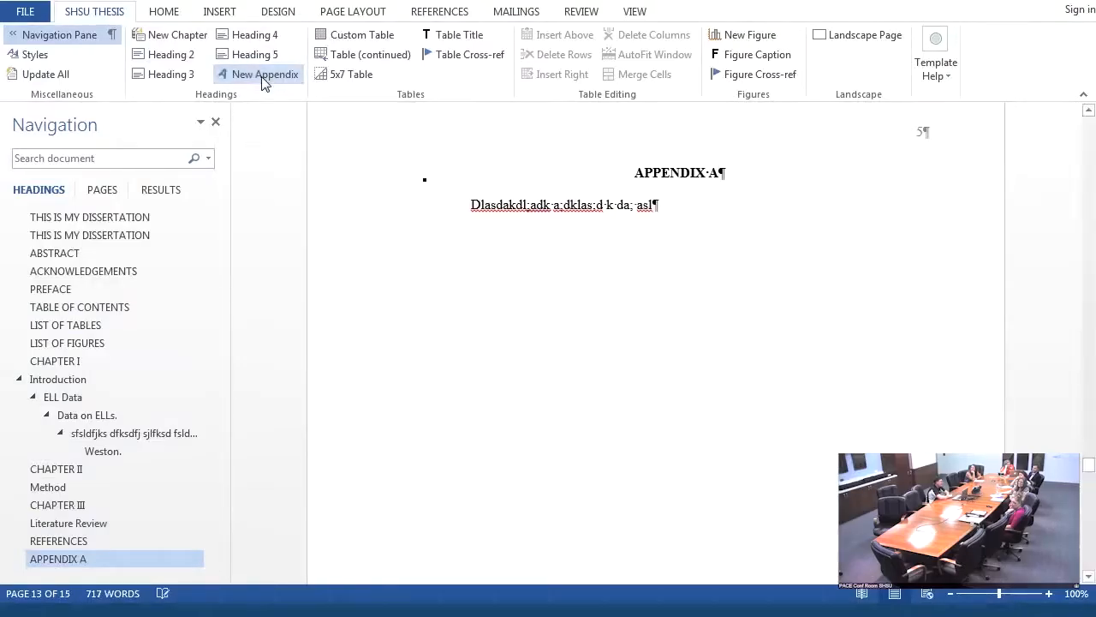
click(66, 557)
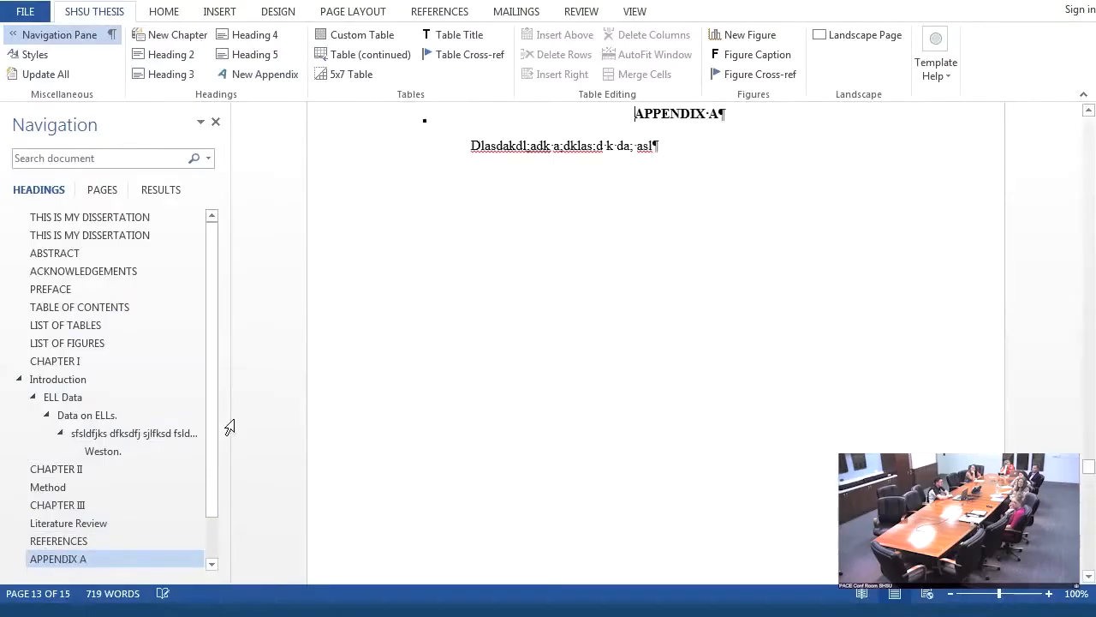
drag(210, 445, 215, 488)
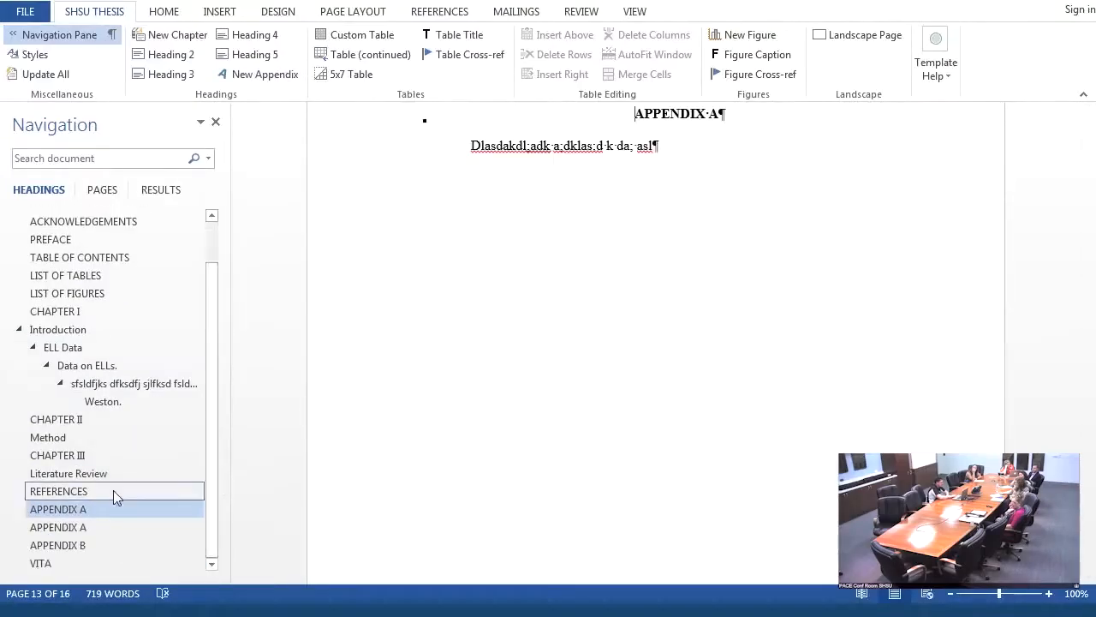
- Rename the second "APPENDIX A" heading as "APPENDIX B" and the last appendix heading as "APPENDIX C"
click(79, 526)
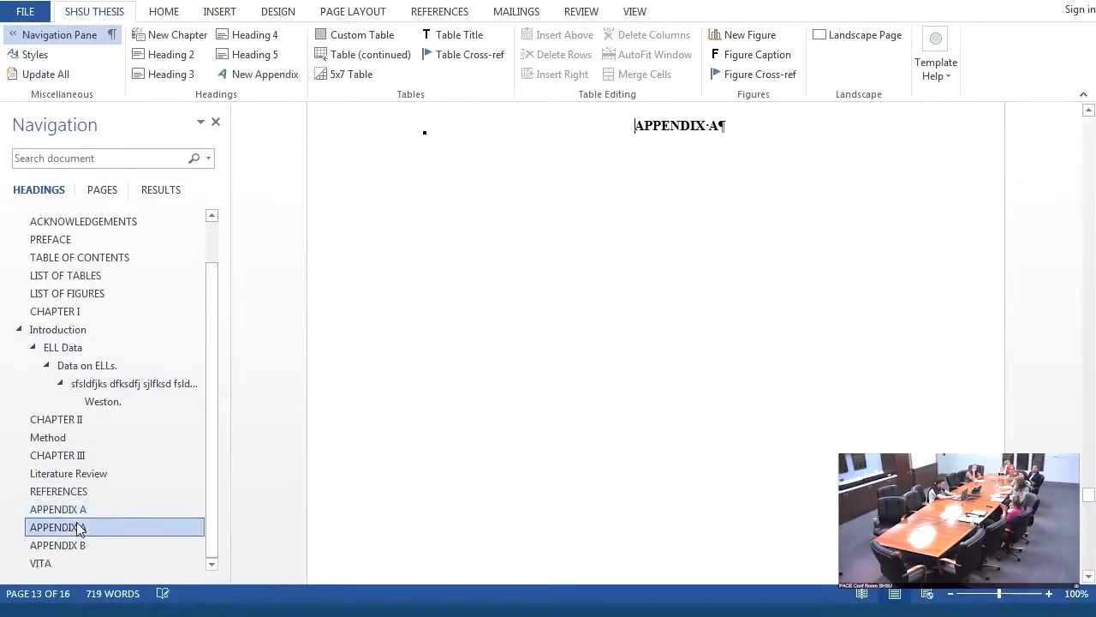
click(718, 117)
double_click(718, 117)
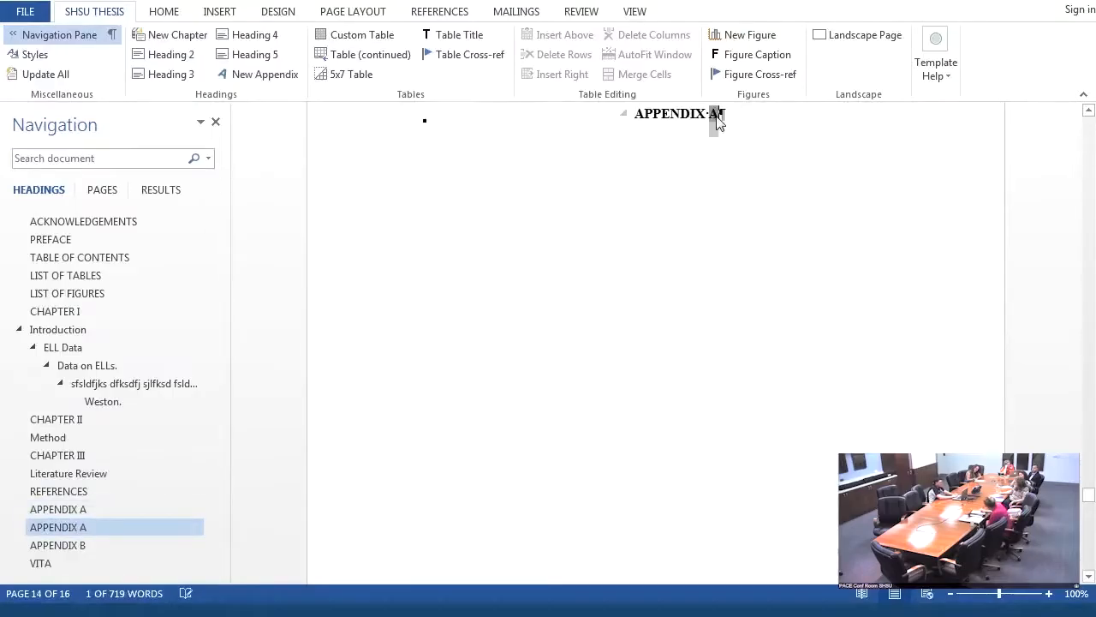
text(B)
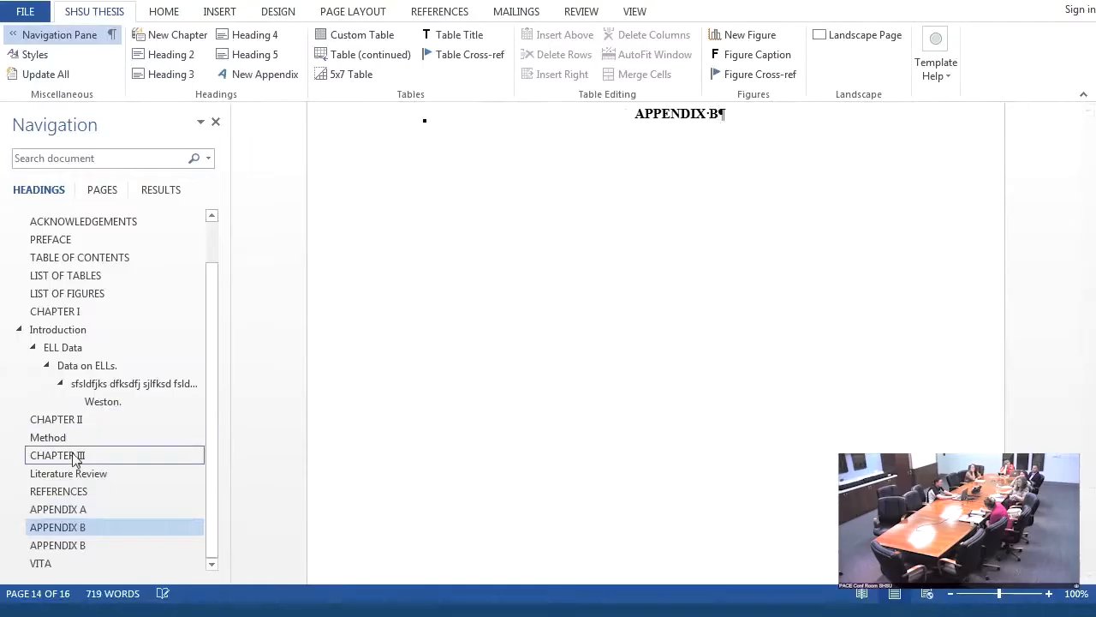
click(73, 545)
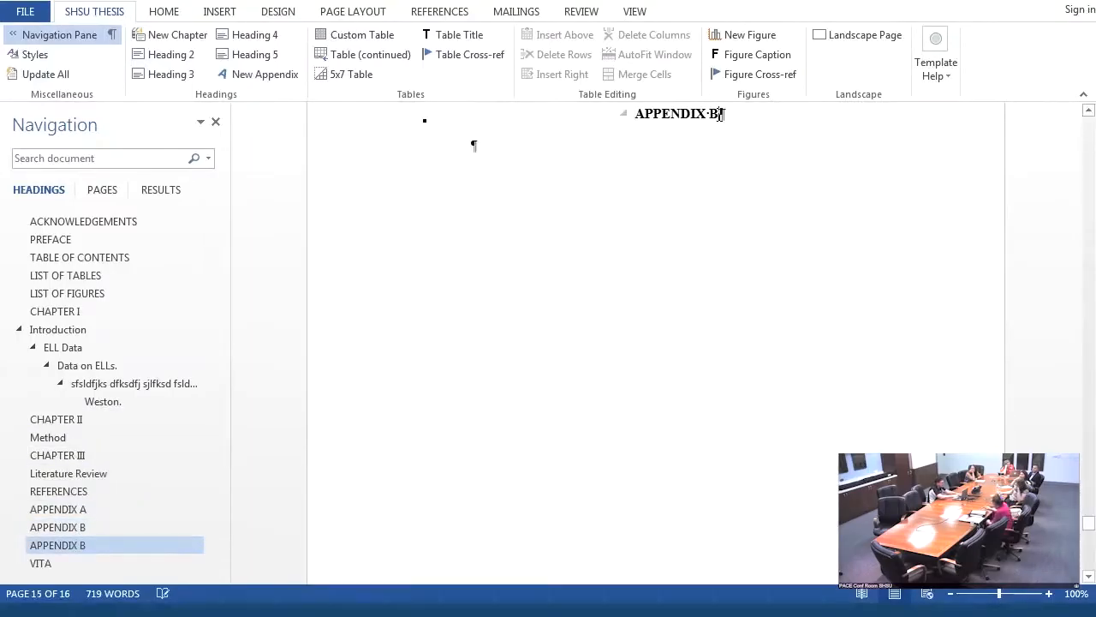
text(C)
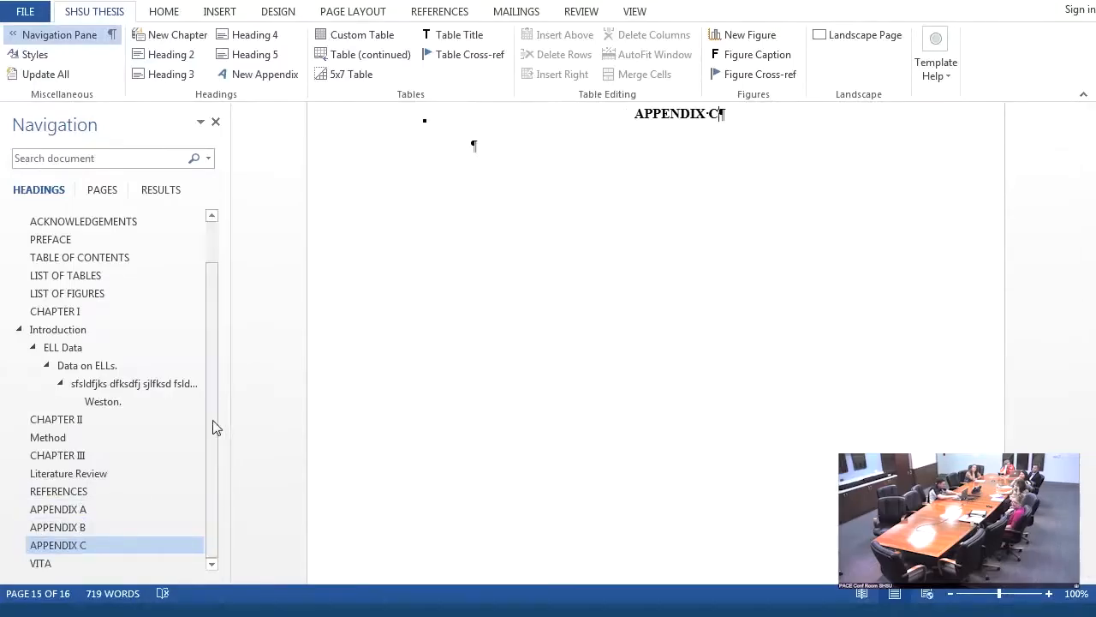
- Add the table reference "(see Table 1)." at the end of the last paragraph under "Method" in Chapter II
drag(210, 416, 224, 359)
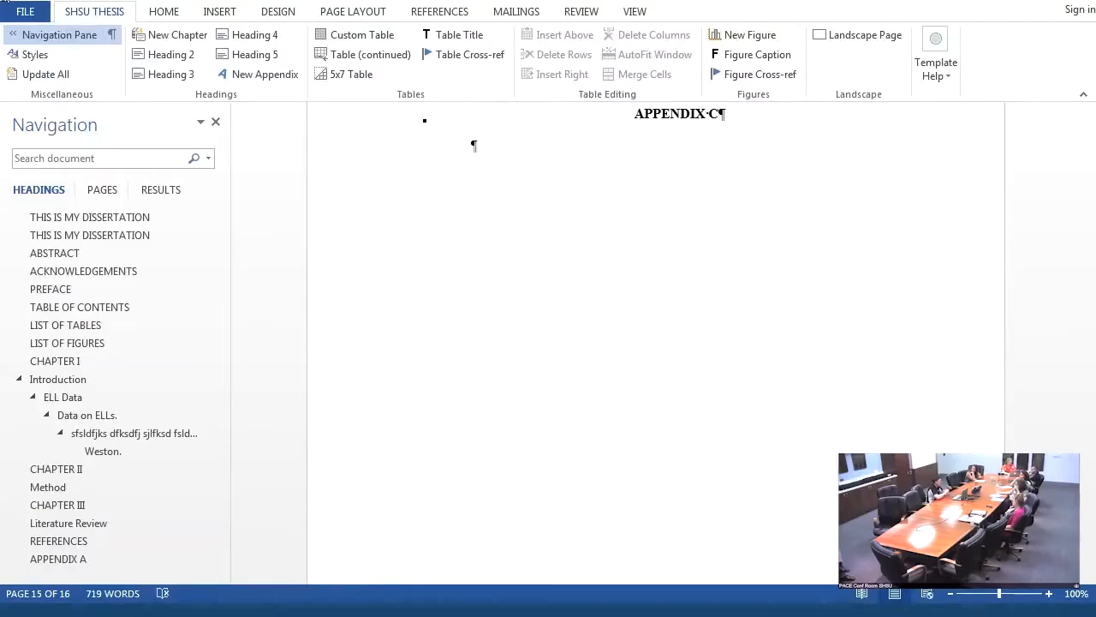
click(48, 473)
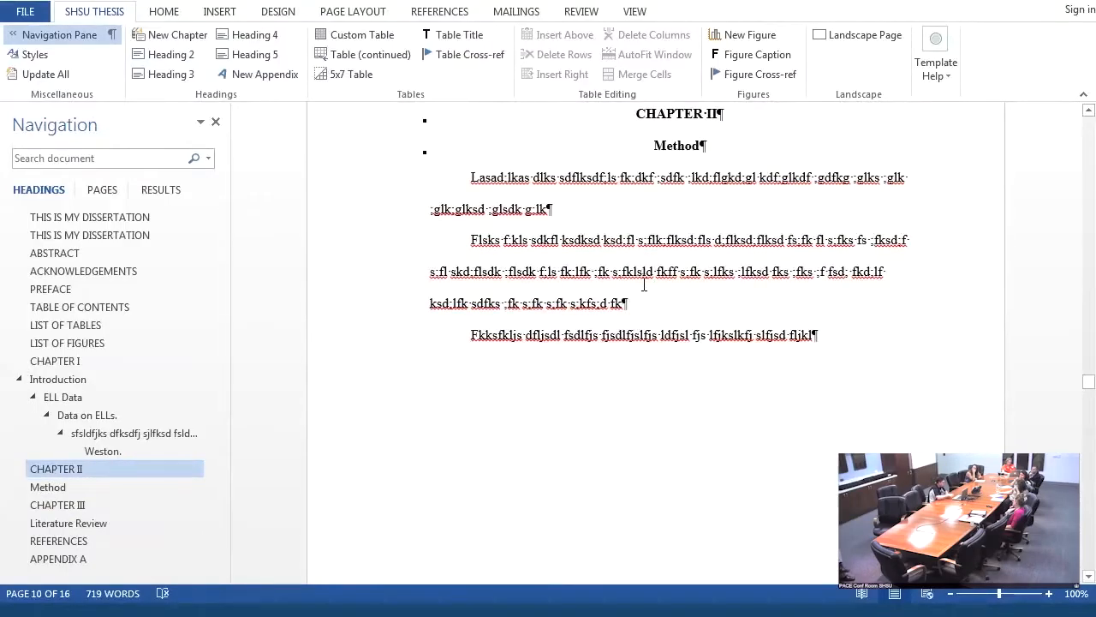
click(813, 332)
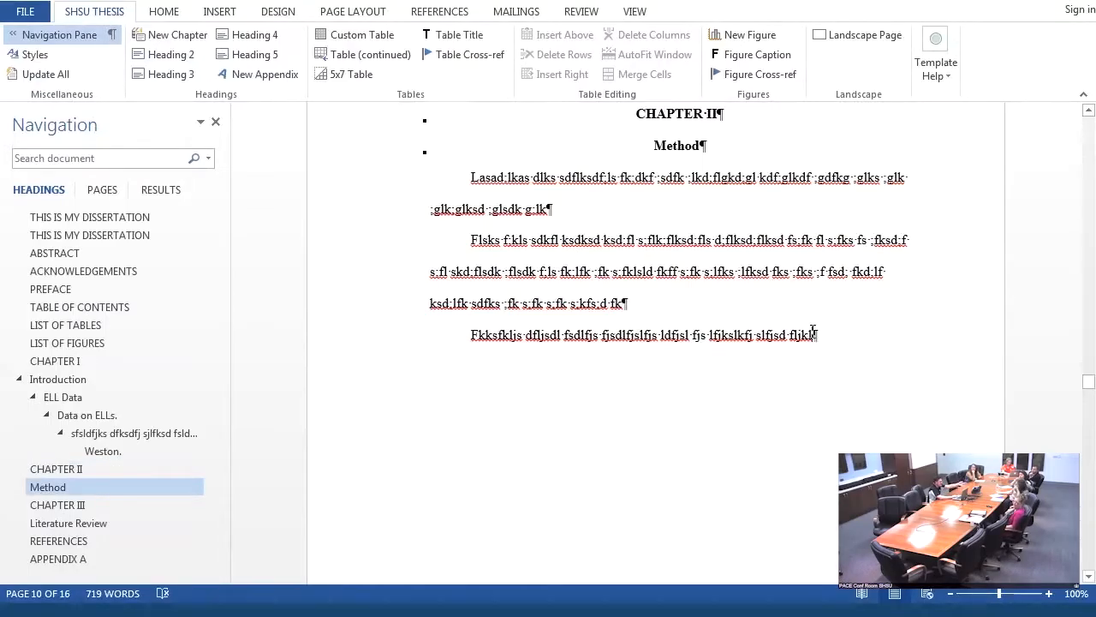
text(()
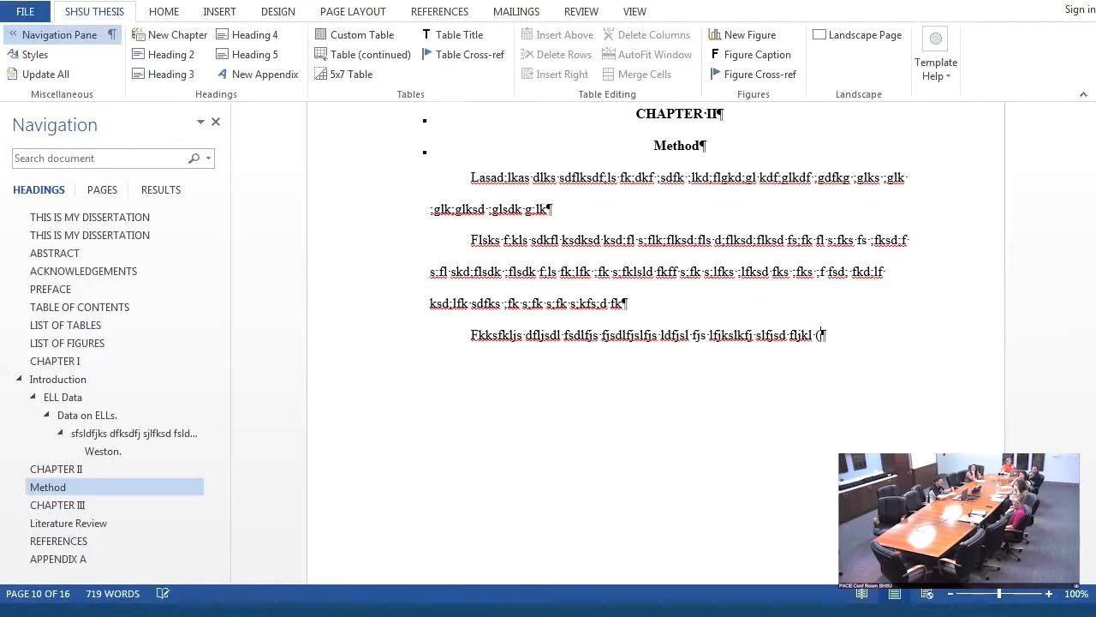
text(s)
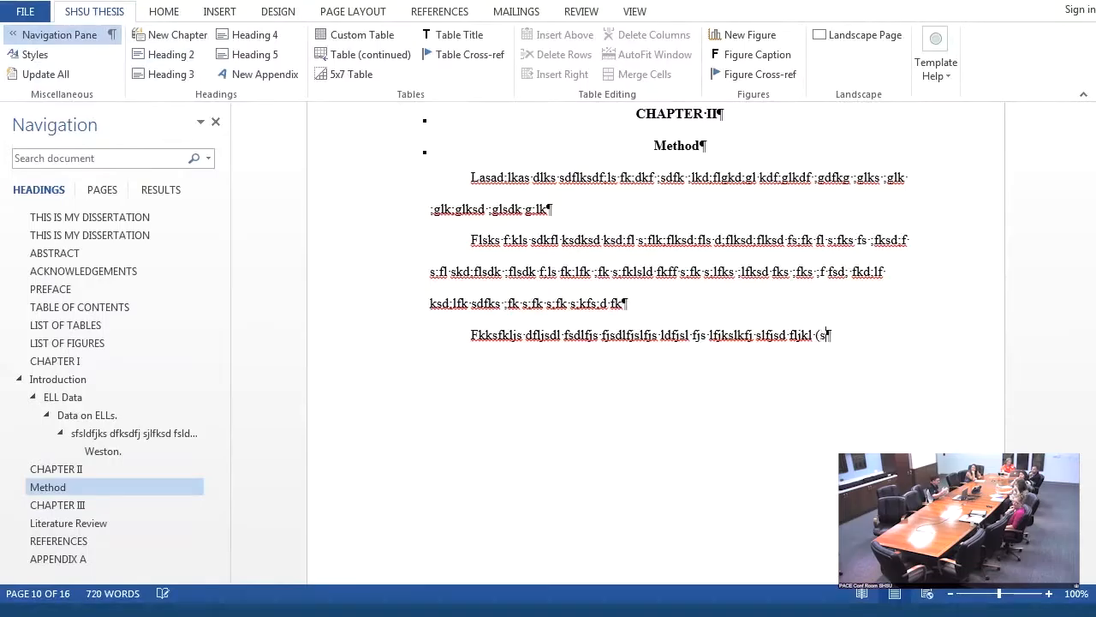
text(ee Tab)
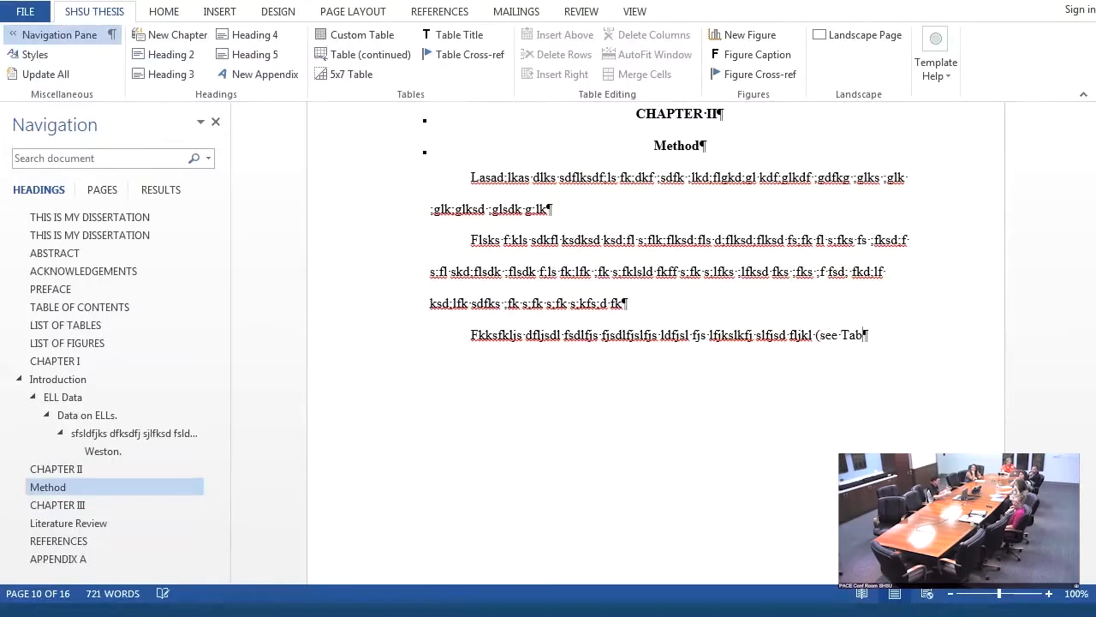
text(le 1)
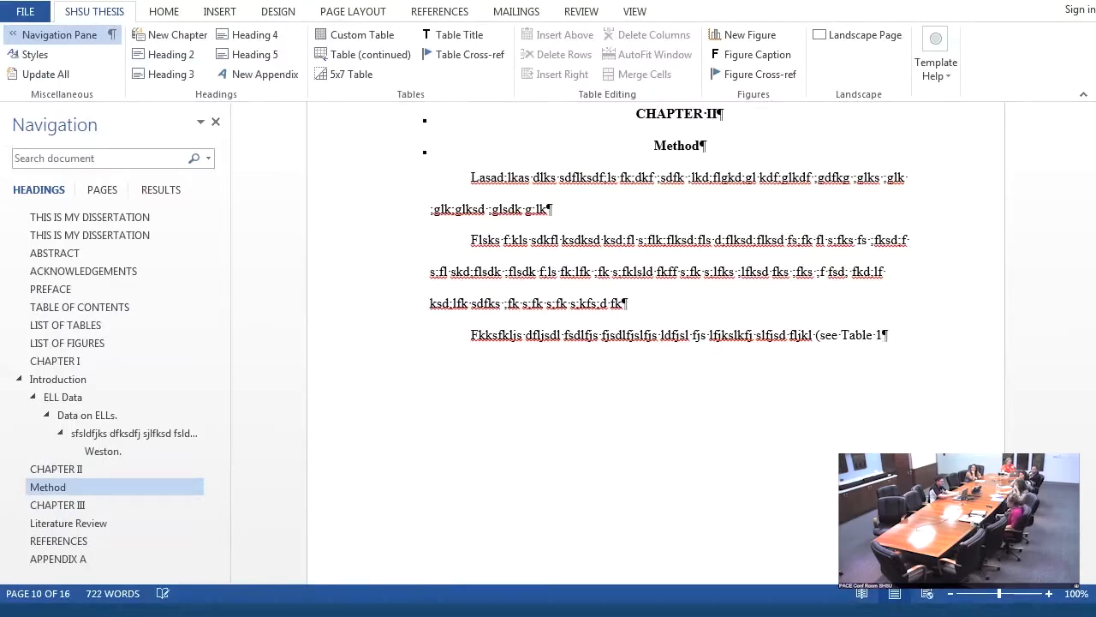
text().)
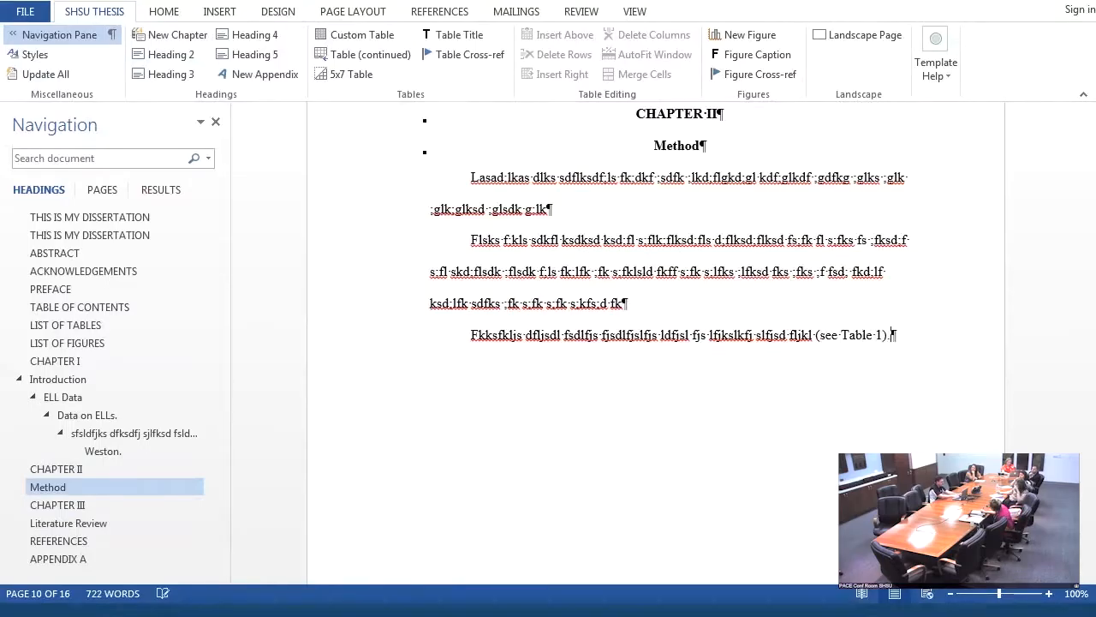
- Insert a custom table with 8 rows including the header and 9 columns below the last "Method" paragraph
key(Return)
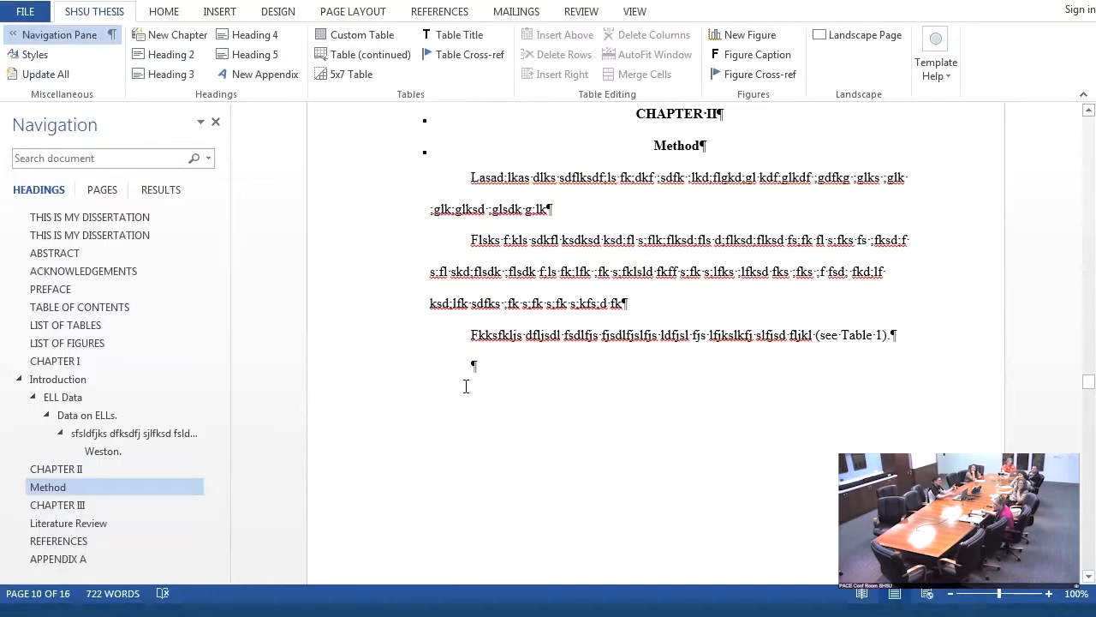
click(362, 36)
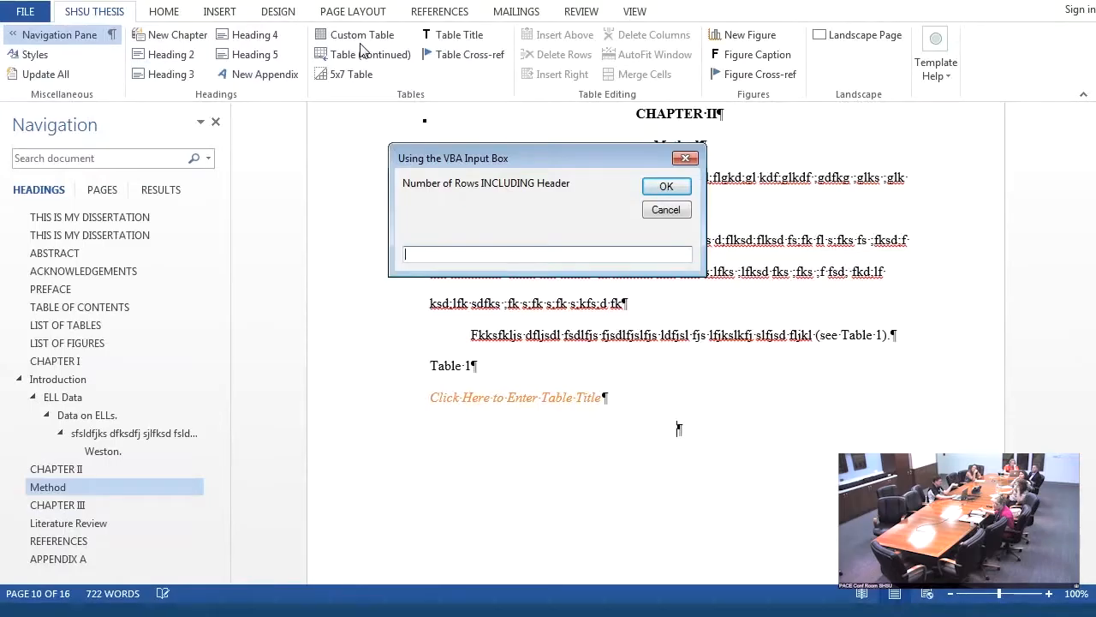
text(8)
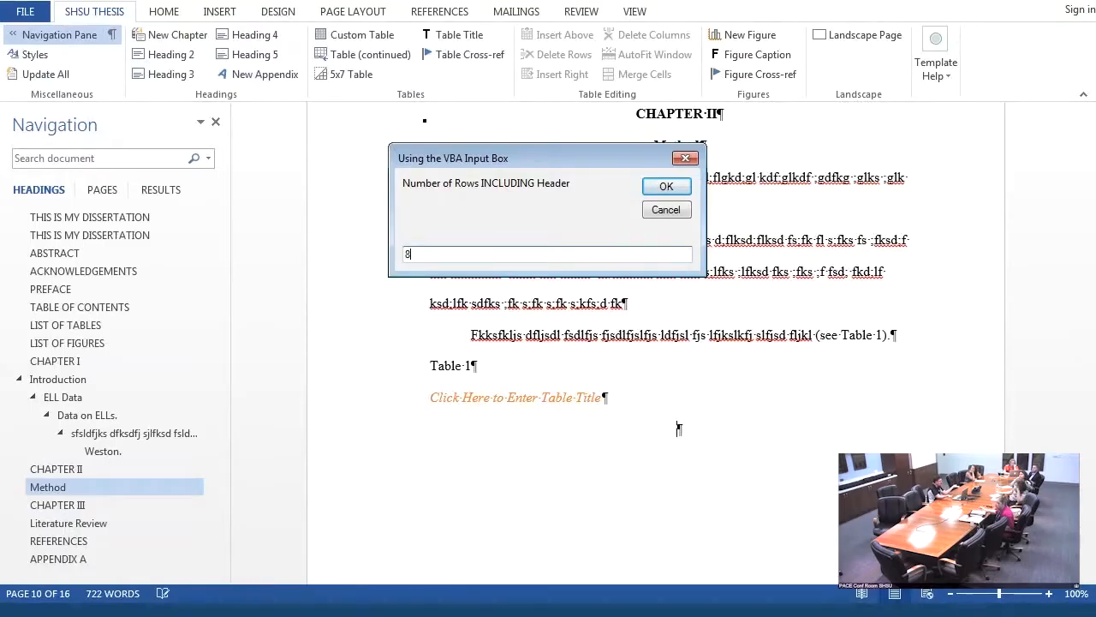
click(662, 188)
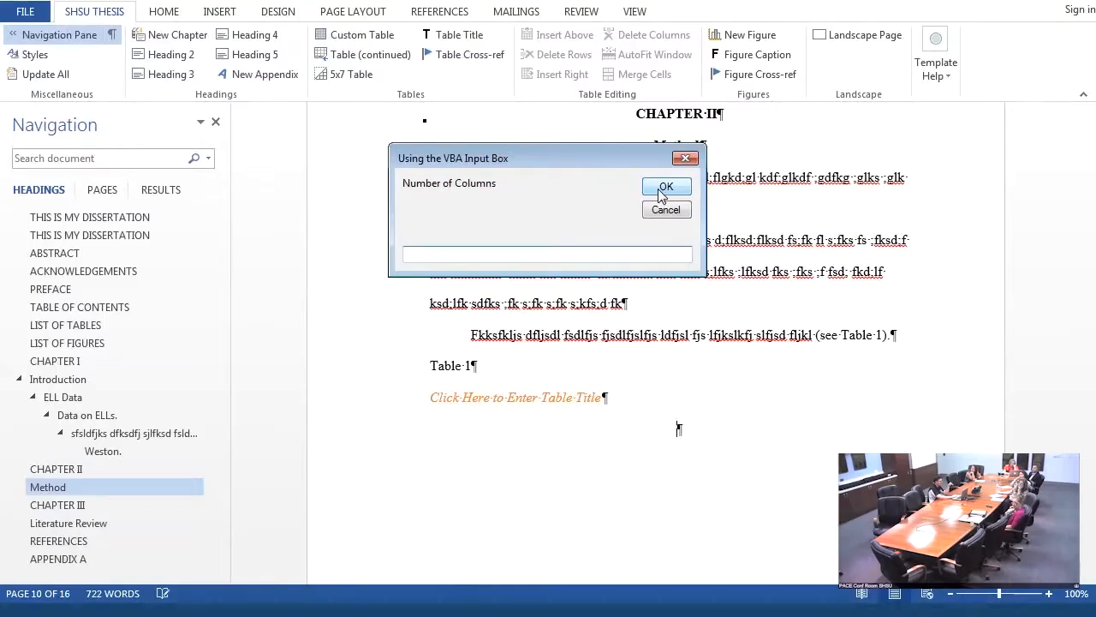
text(9)
click(666, 187)
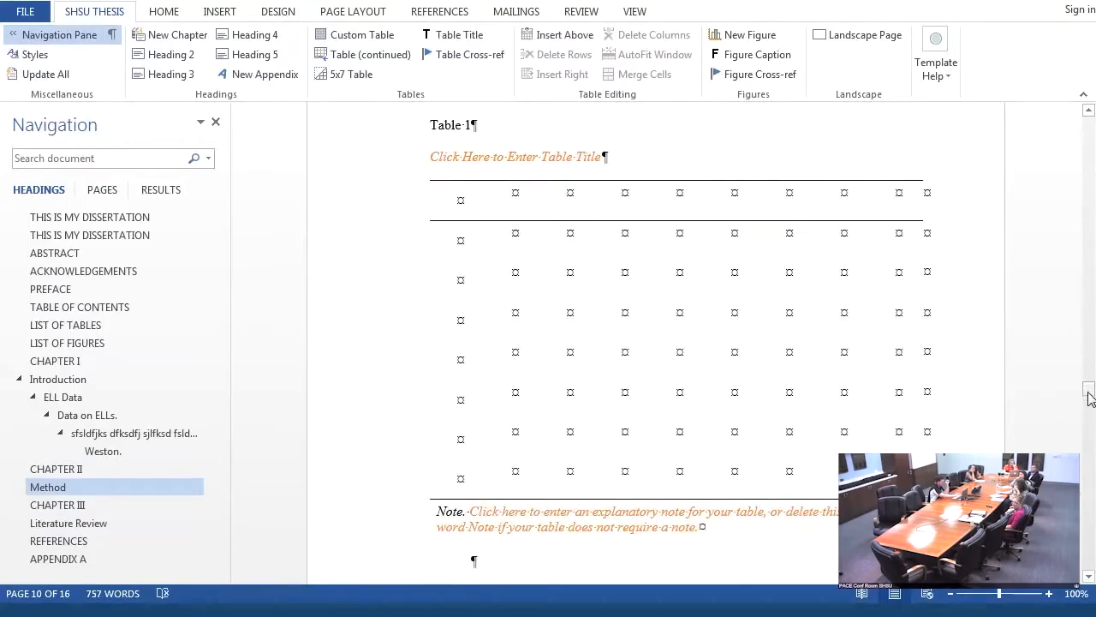
- Replace the title placeholder of Table 1 with "Picnic Tab;e"
drag(1090, 394, 1089, 387)
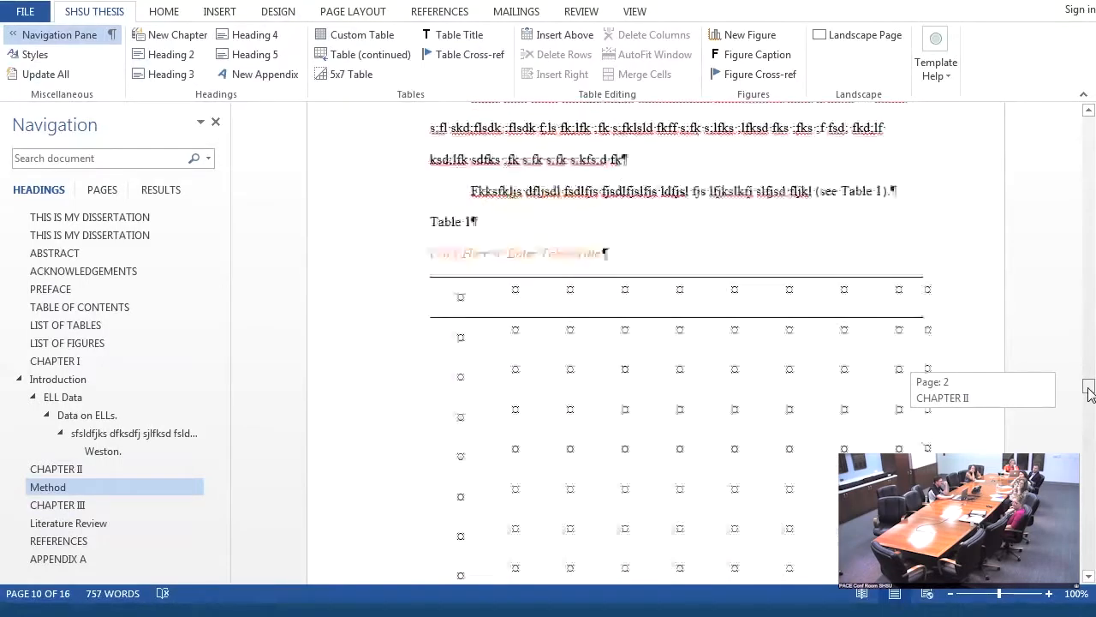
click(521, 263)
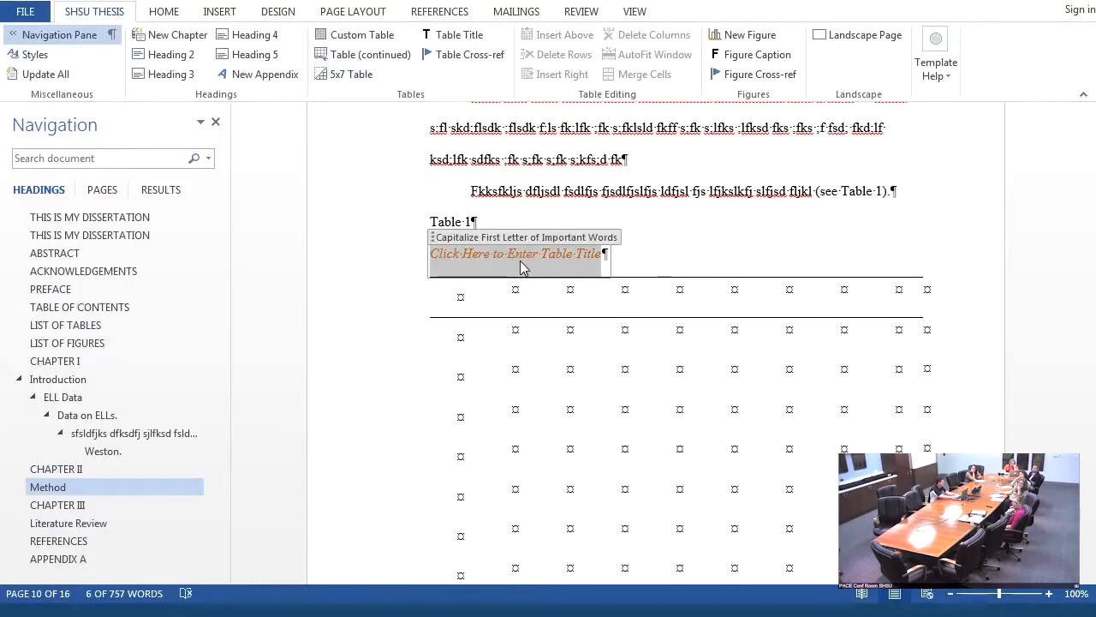
text(Pi)
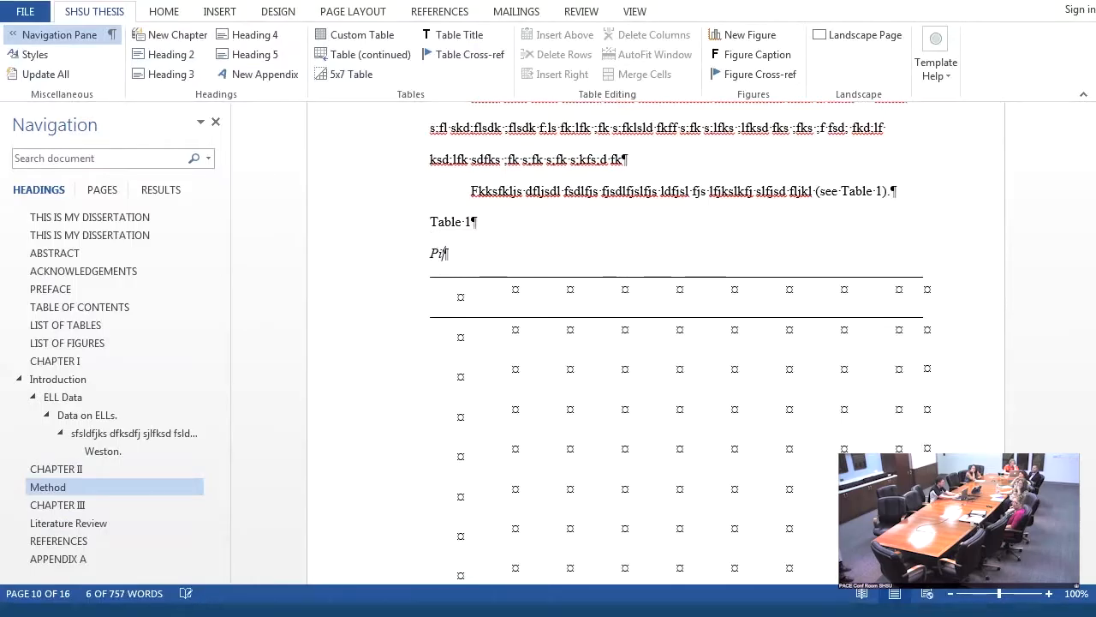
text(cnic Tab)
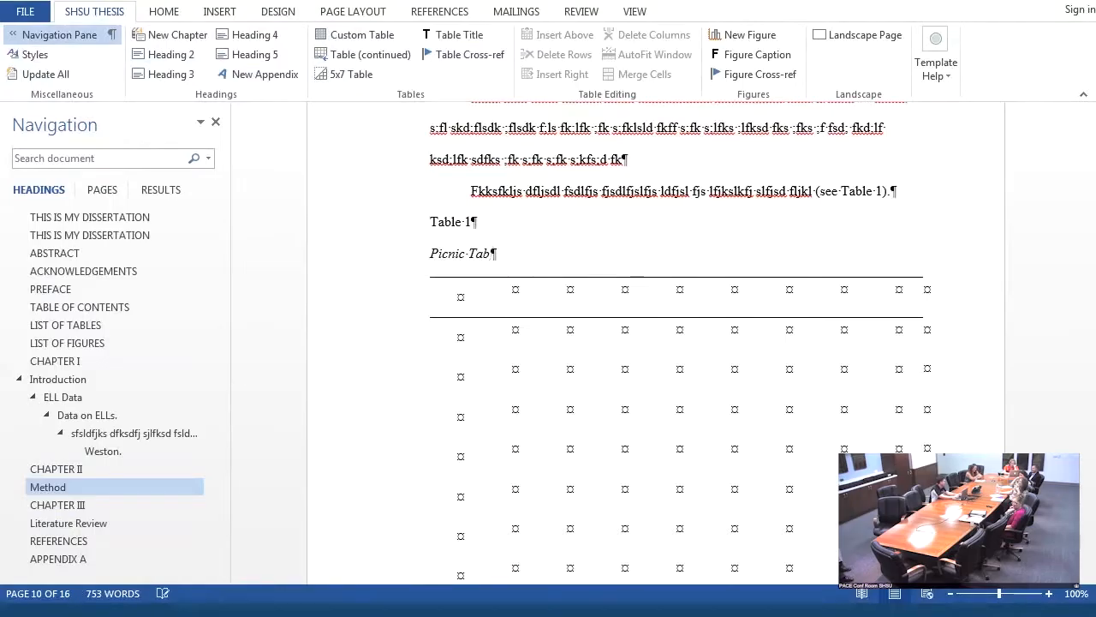
text(;e)
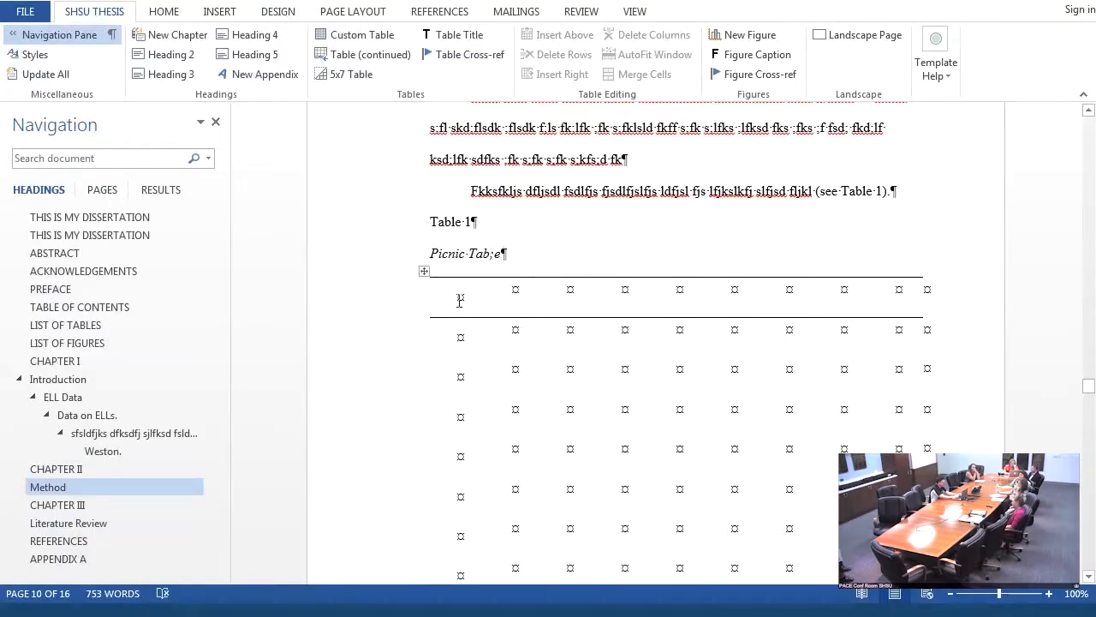
- Left-align the first-column cells of the four rows below the header, and enter "jklfjsklfj sldf" in the first header cell
click(460, 300)
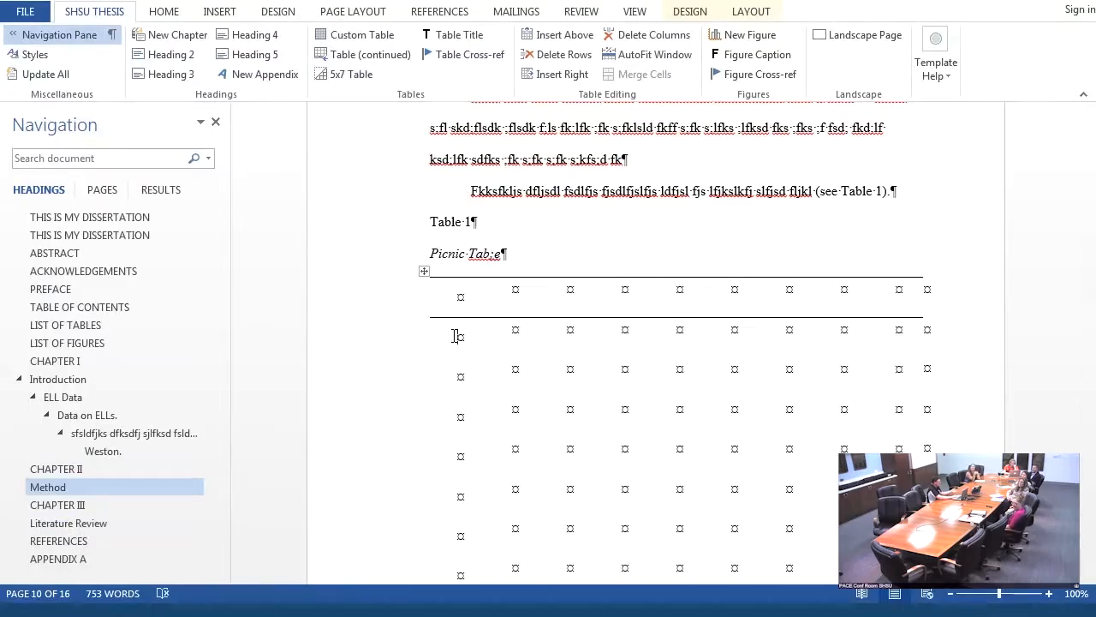
key(ctrl+l)
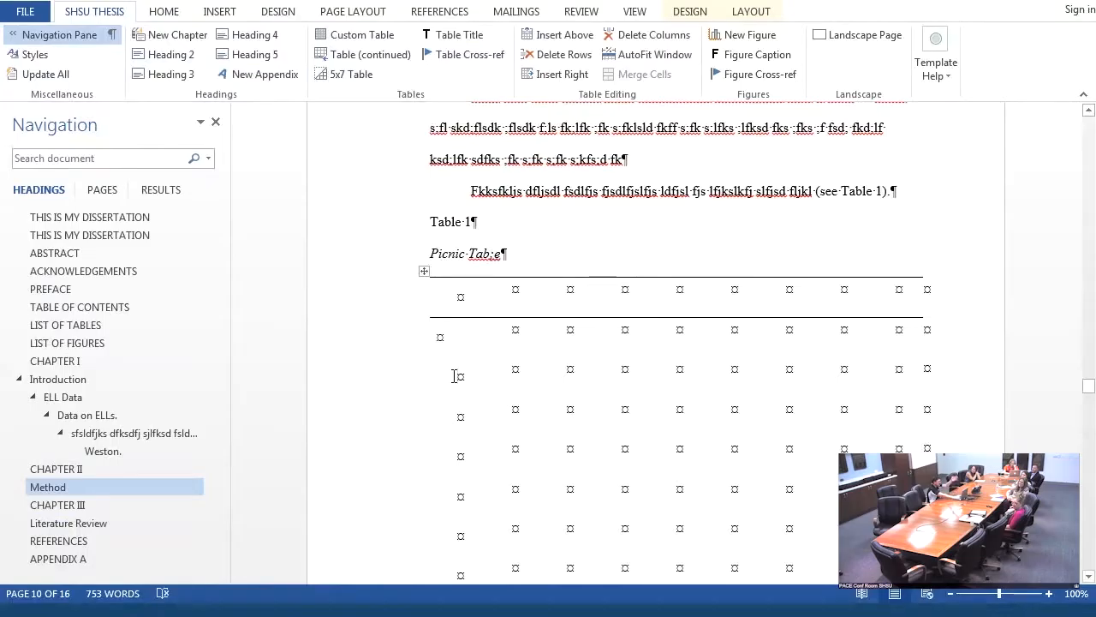
key(ctrl+l)
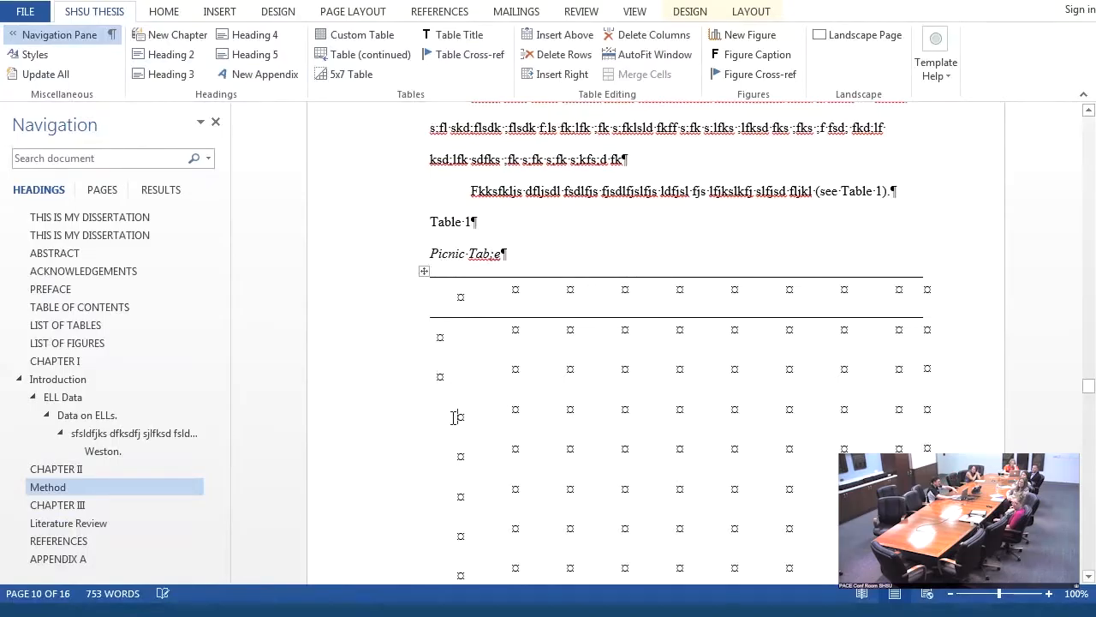
click(454, 417)
key(ctrl+l)
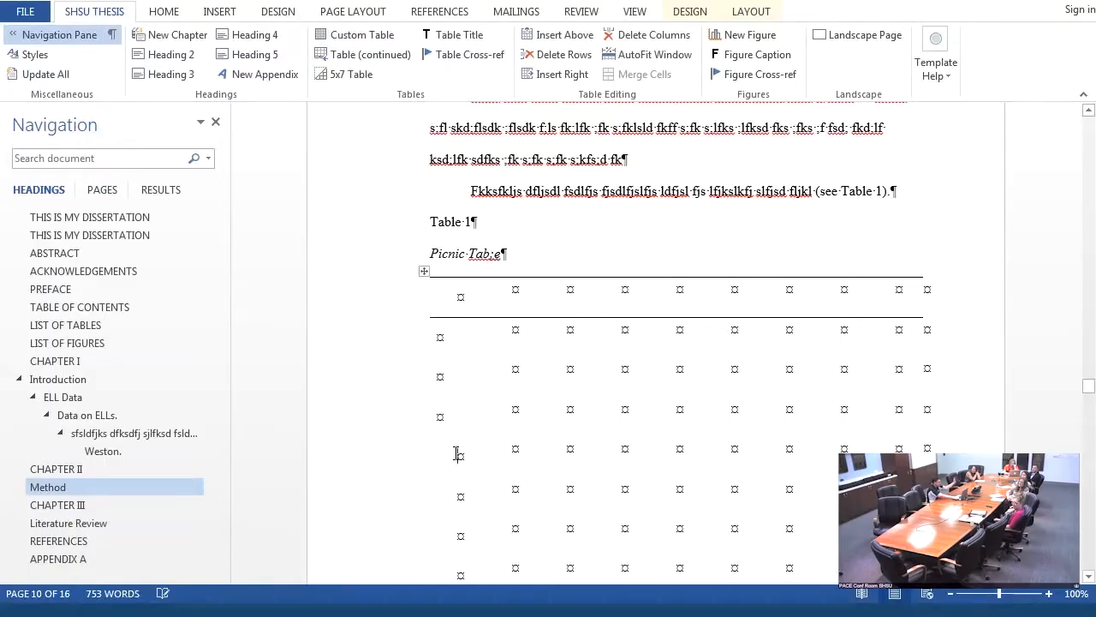
click(457, 454)
key(ctrl+l)
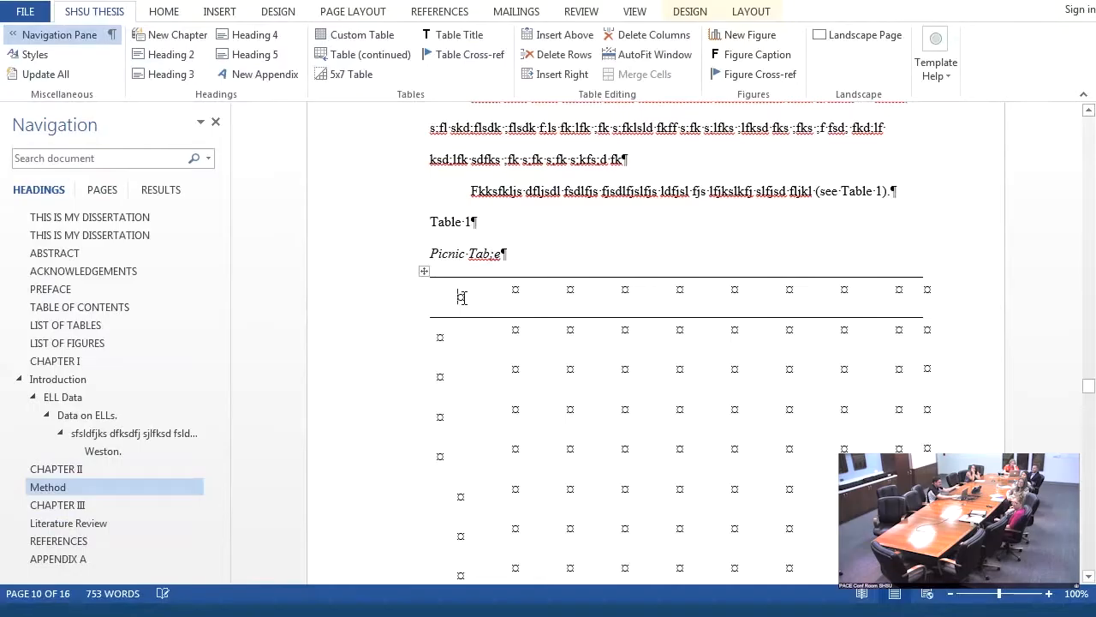
click(463, 297)
text(jklfjsklfj sldf)
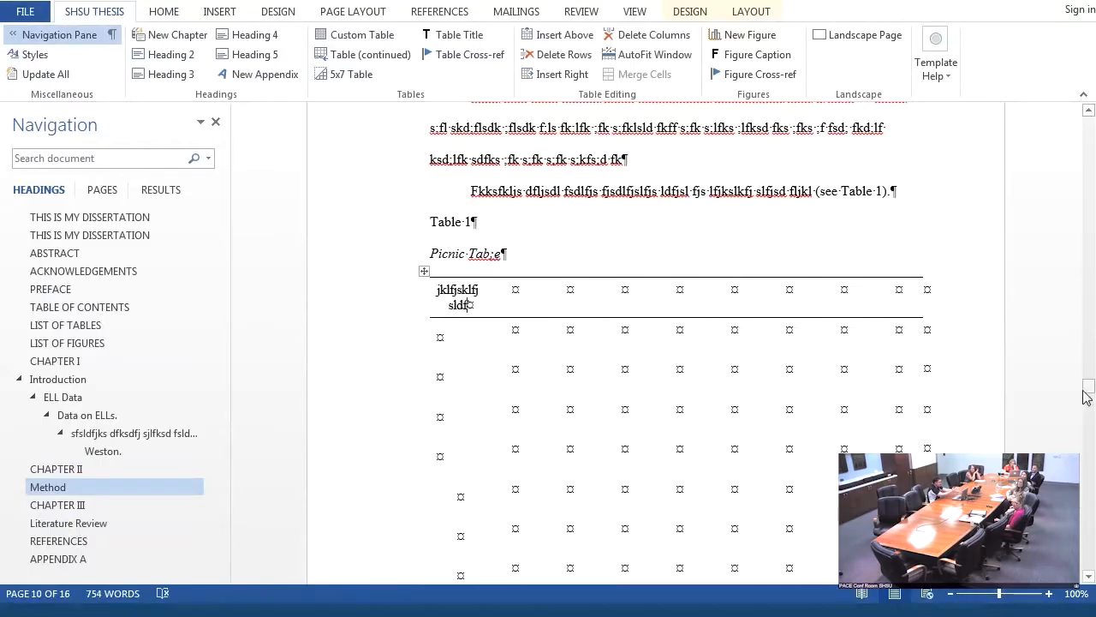
- Replace Table 1's note placeholder with "Df;flksd fks;fl ksd;flskd;fls kfs fs; fkfk s;;;;;;;;;k" and correct its title to "Picnic Table"
mouse_move(1085, 396)
mouse_down()
mouse_move(1085, 428)
mouse_move(1086, 388)
mouse_up()
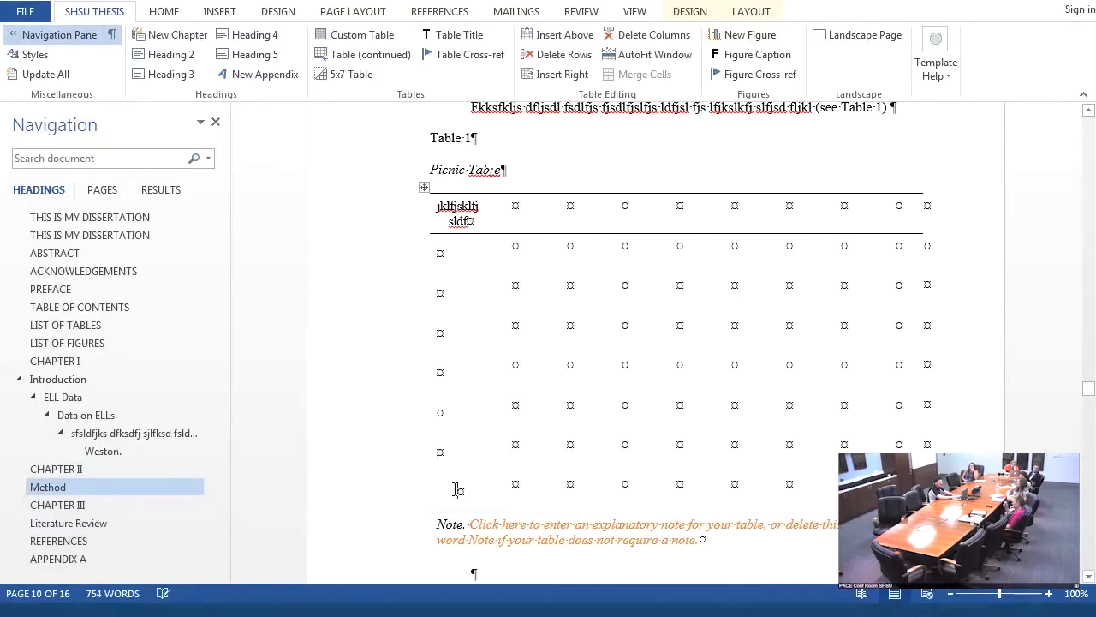
click(514, 541)
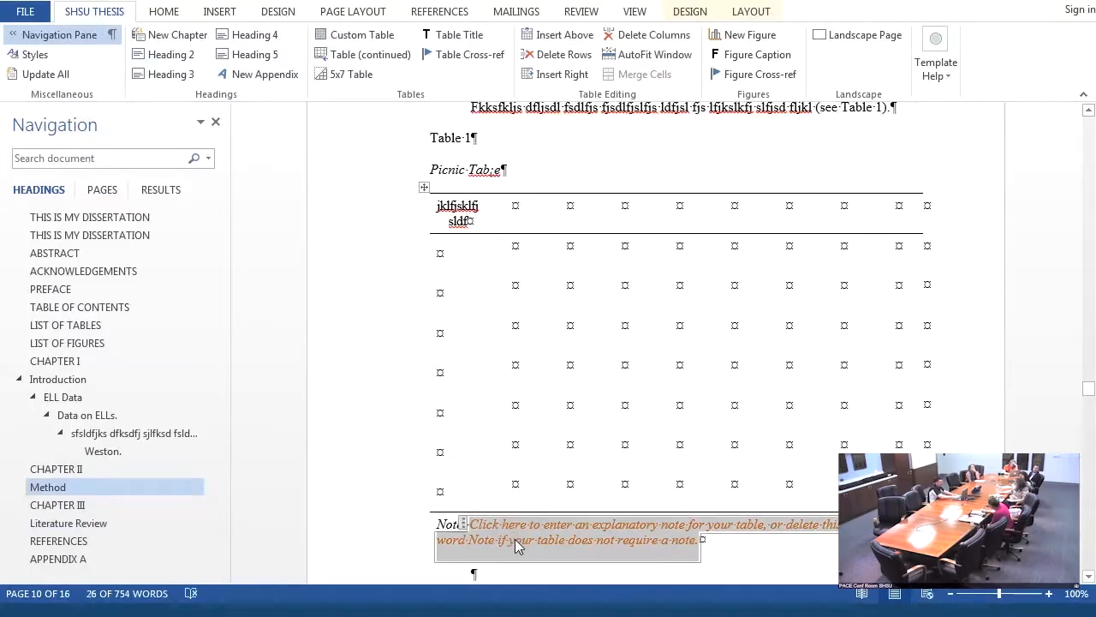
text(Df;flksd fks;fl ksd;flskd;fls kfs fs; flkfk s;;;;;;;;;k)
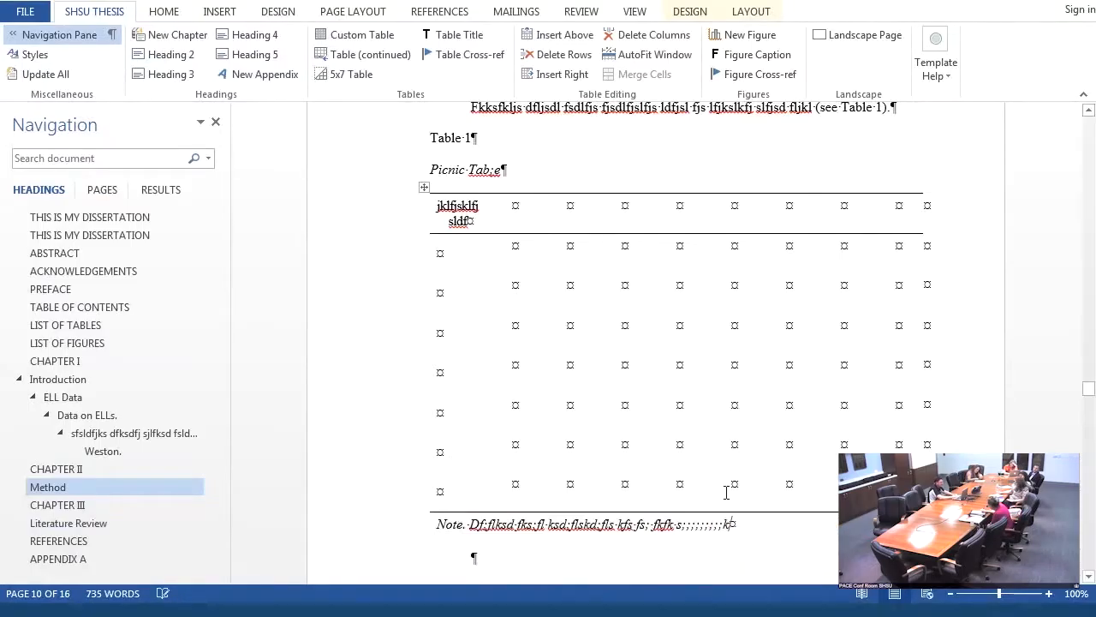
click(496, 168)
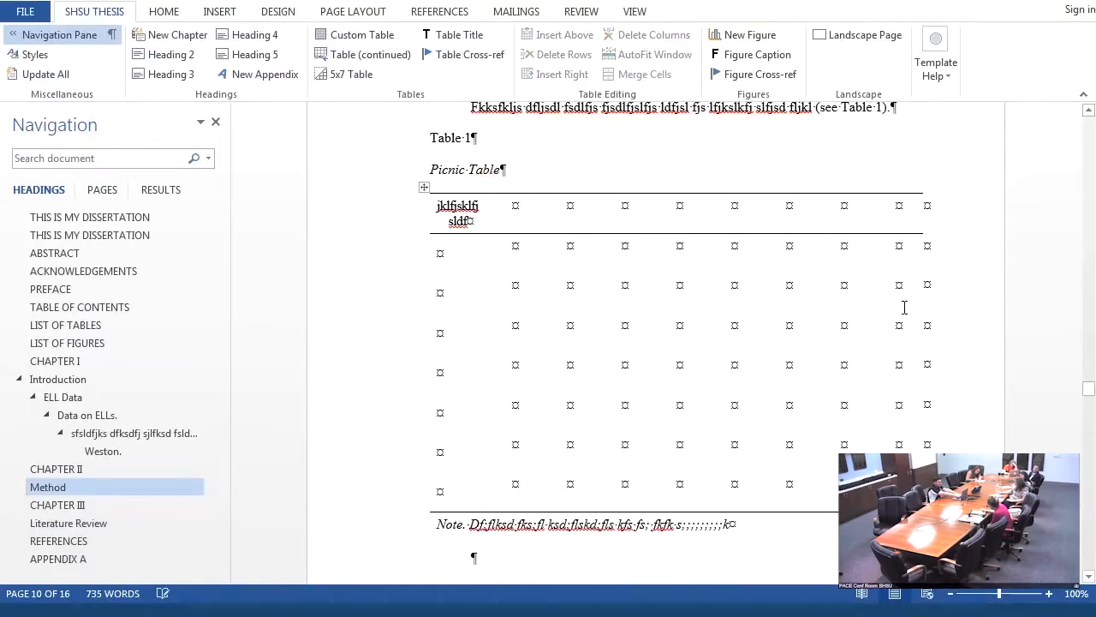
- Replace the plain text "Table 1" in the last paragraph above the table with a table cross-reference to table number 1
drag(1087, 395, 1087, 395)
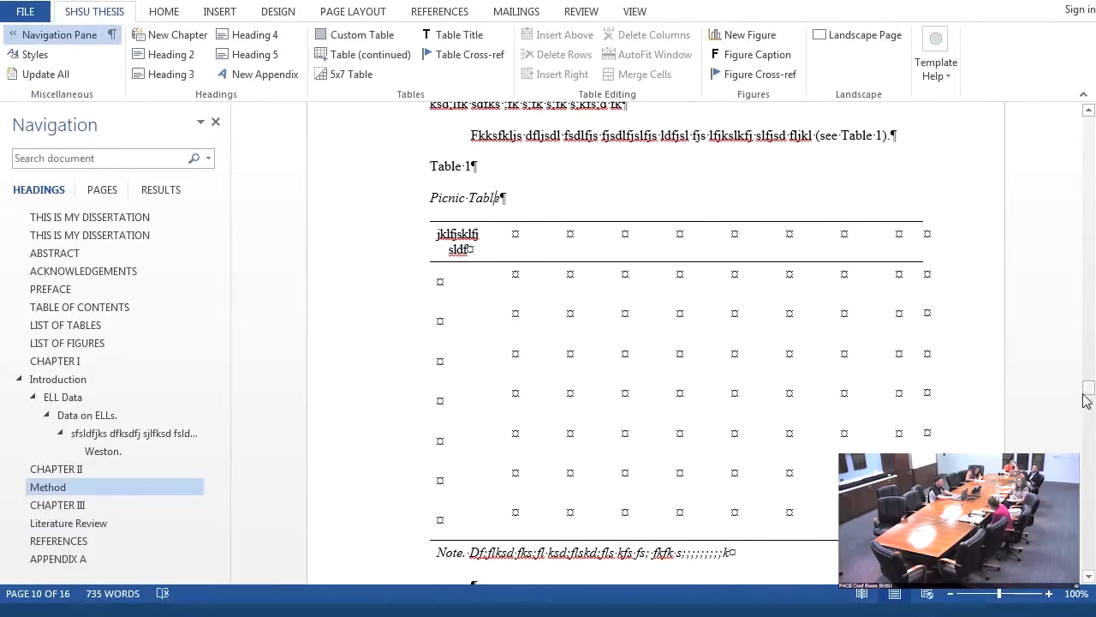
mouse_move(1089, 391)
mouse_down()
mouse_move(1088, 380)
mouse_move(1090, 390)
mouse_up()
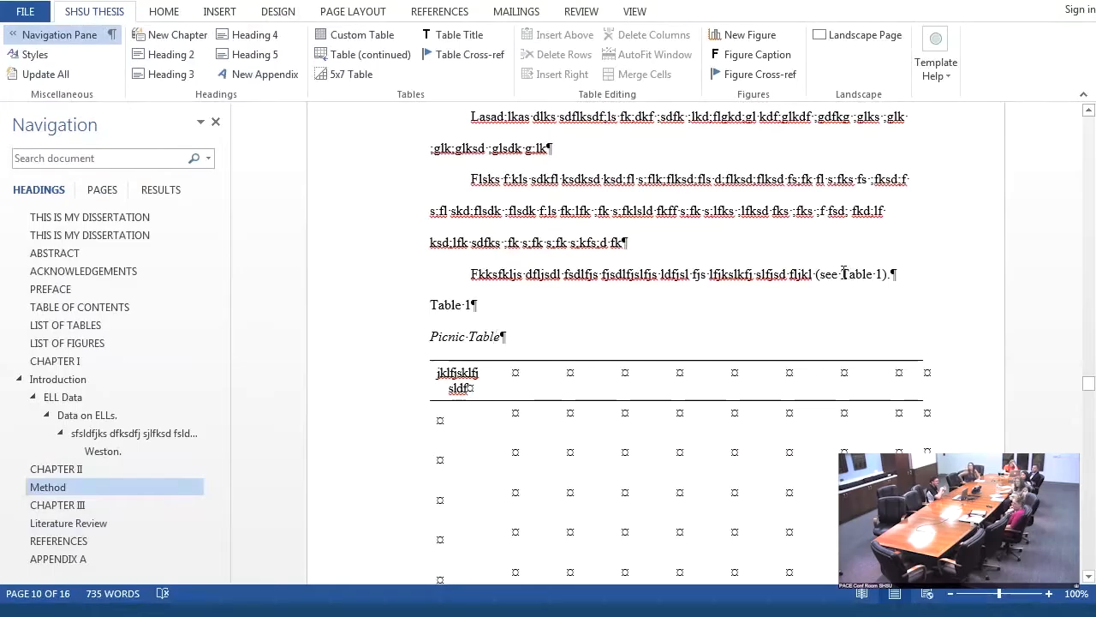
drag(841, 274, 880, 272)
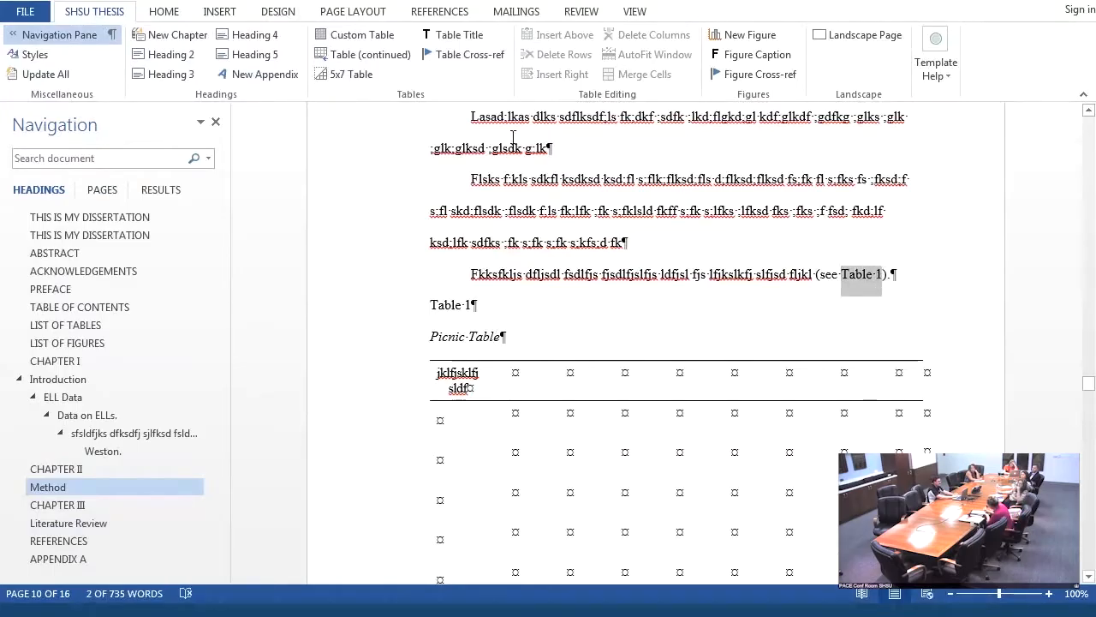
click(448, 68)
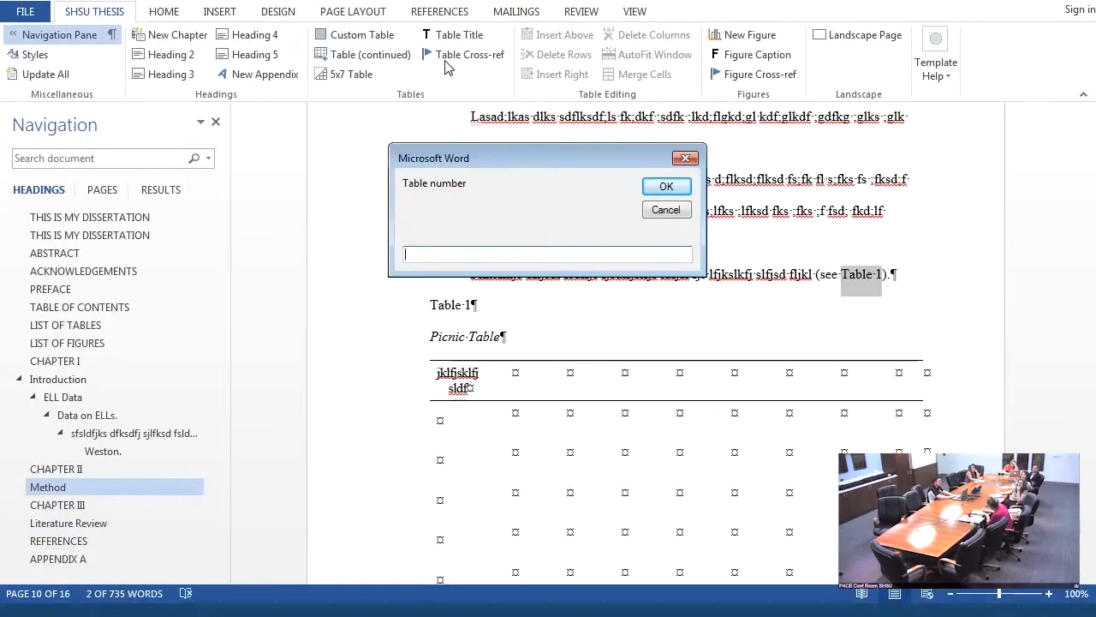
text(1)
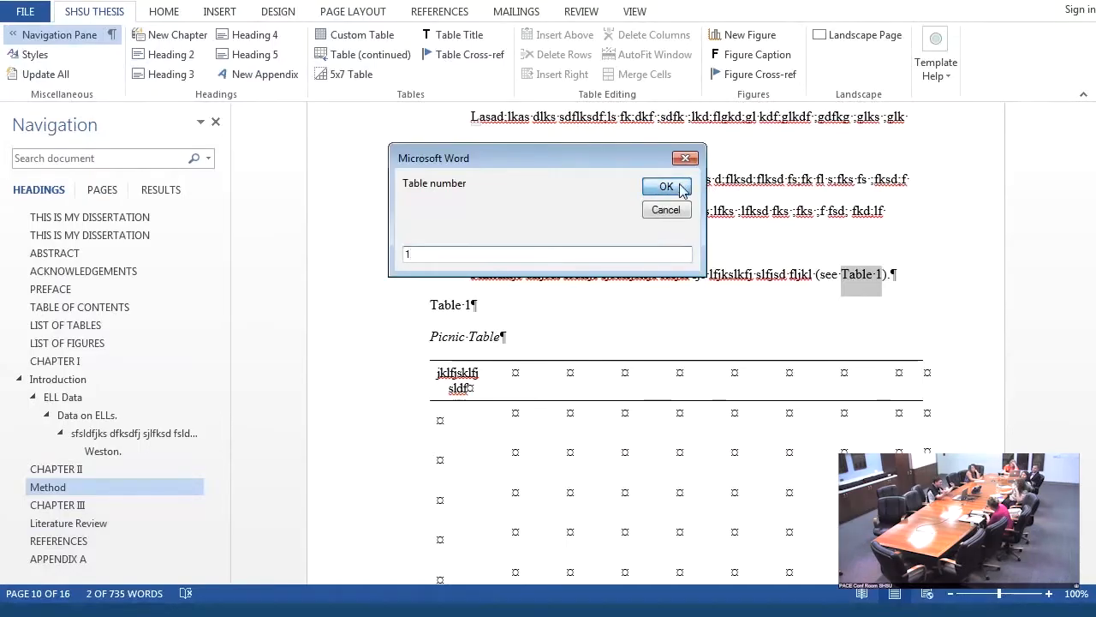
click(666, 186)
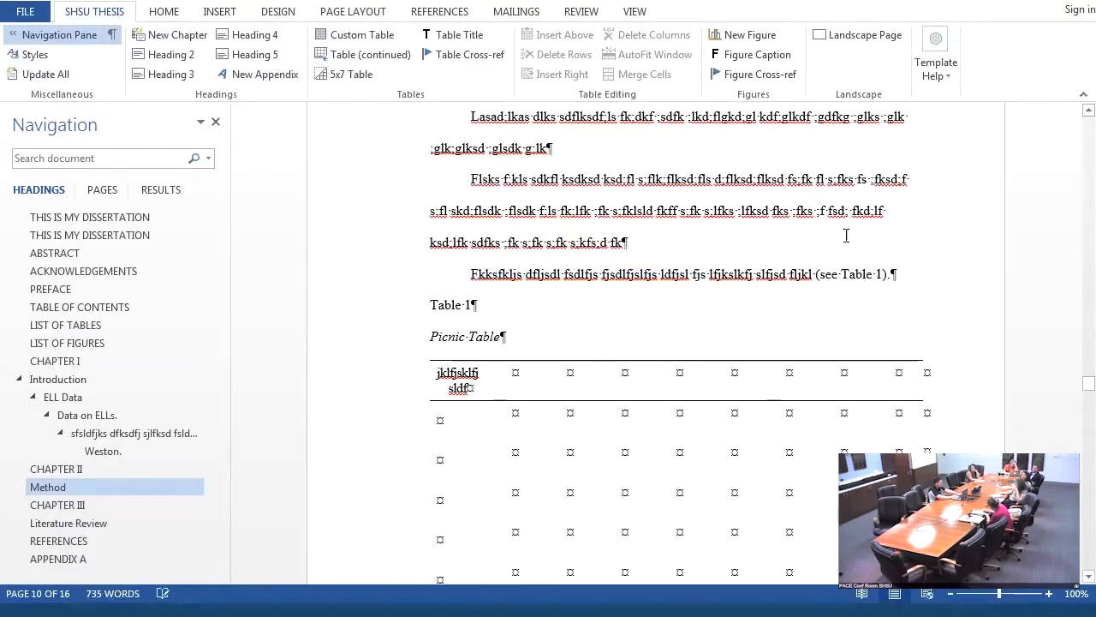
click(871, 275)
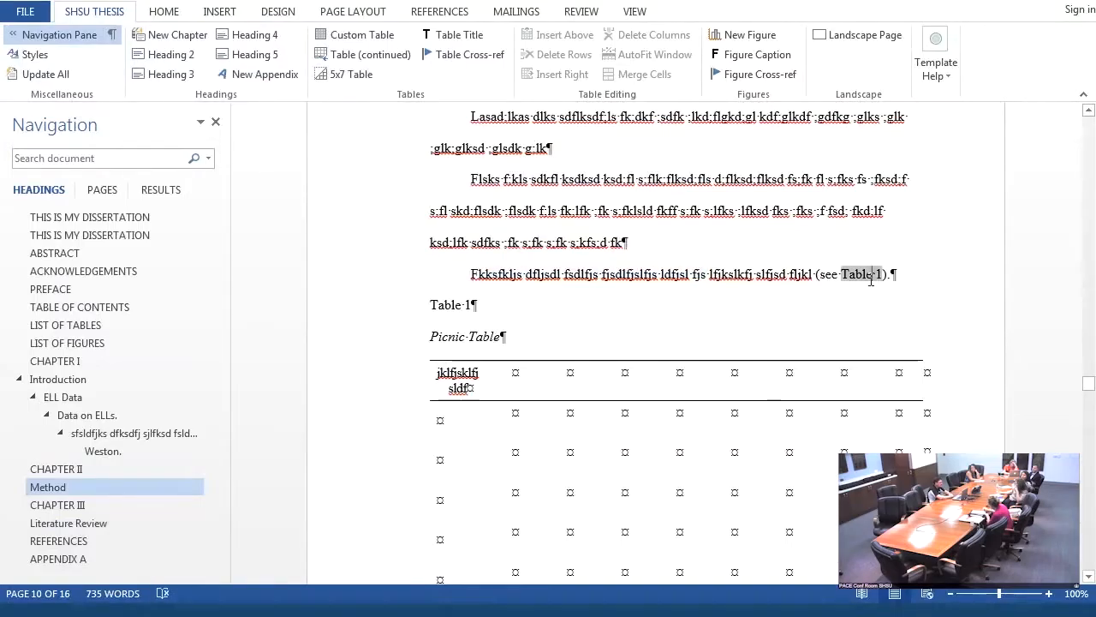
- Go to the List of Tables and update all automatic lists in the document
click(70, 328)
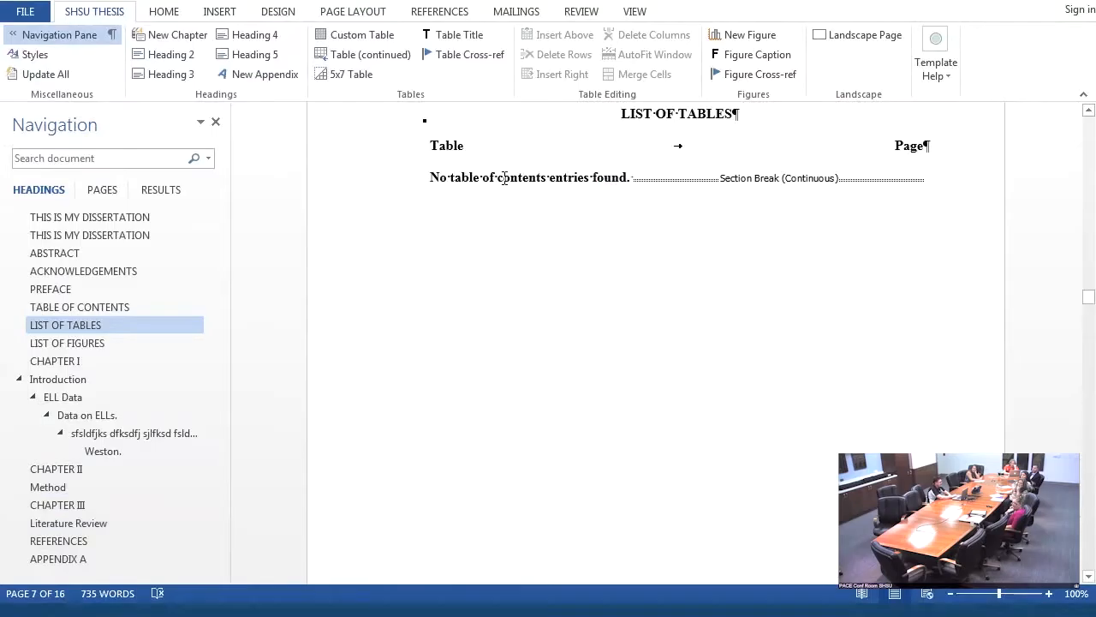
click(46, 74)
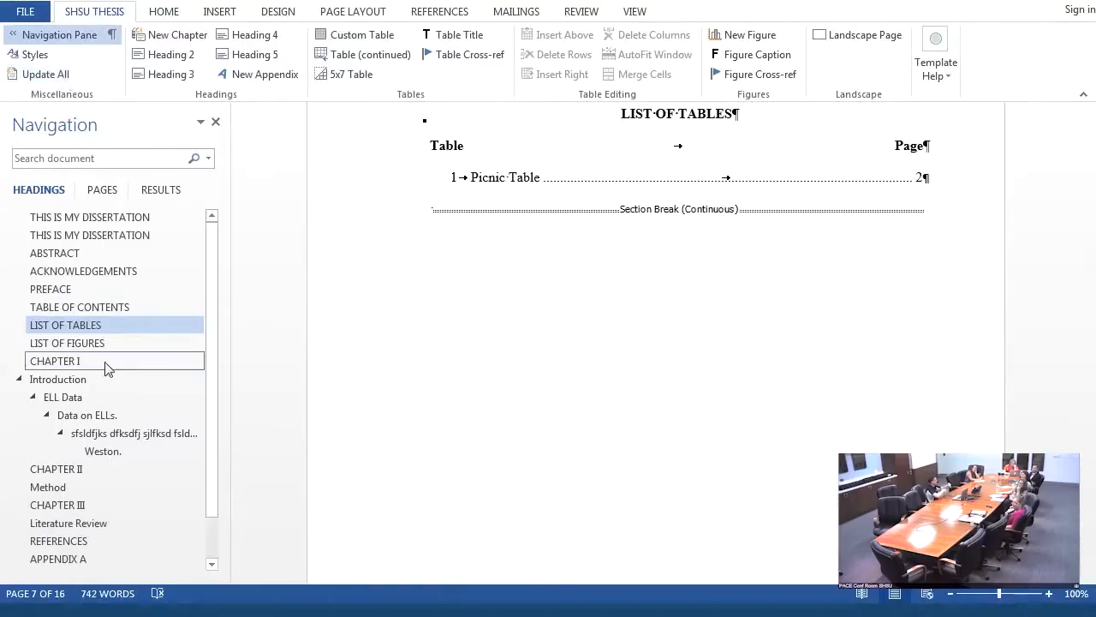
- Insert several extra rows above the fifth row below the header of Table 1 in Chapter II, extending the table onto another page
click(52, 468)
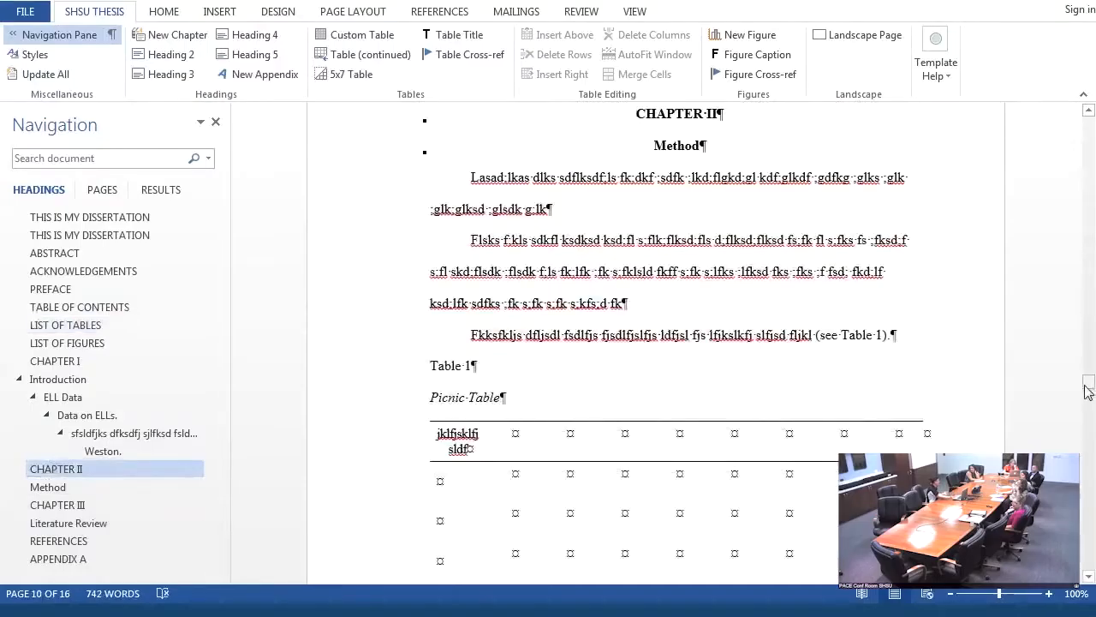
mouse_move(1088, 385)
mouse_down()
mouse_move(1088, 413)
mouse_move(1088, 394)
mouse_up()
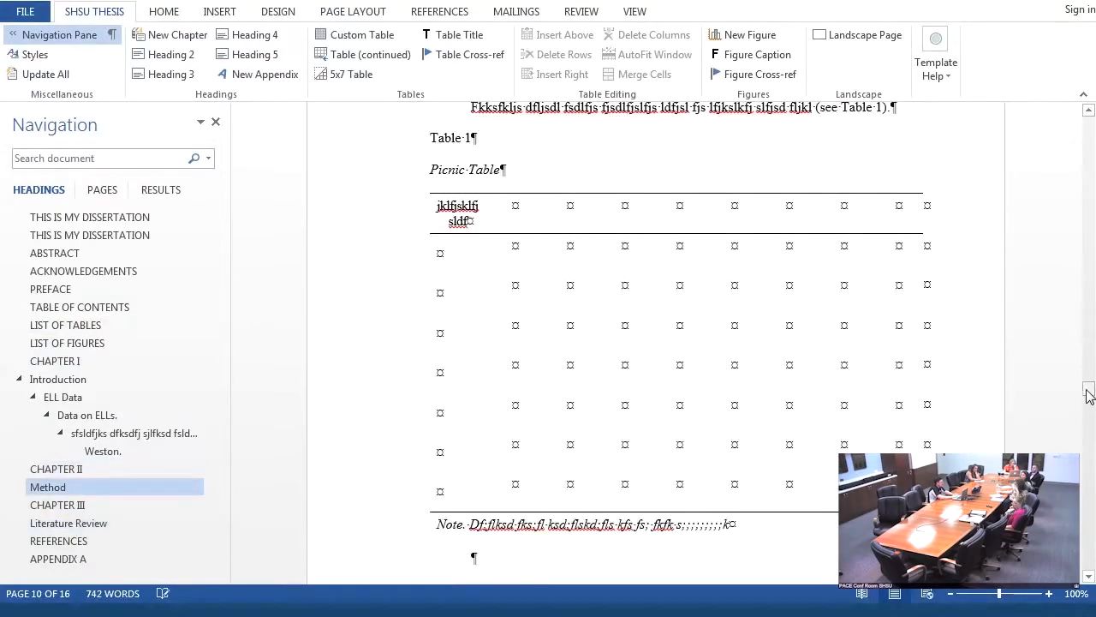
click(439, 411)
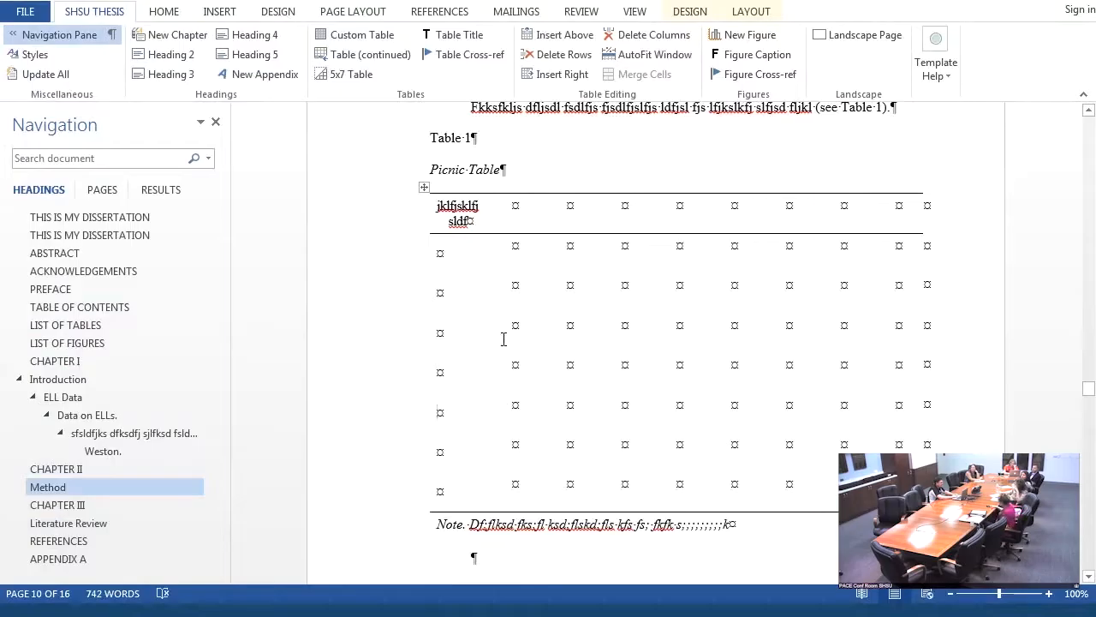
click(578, 49)
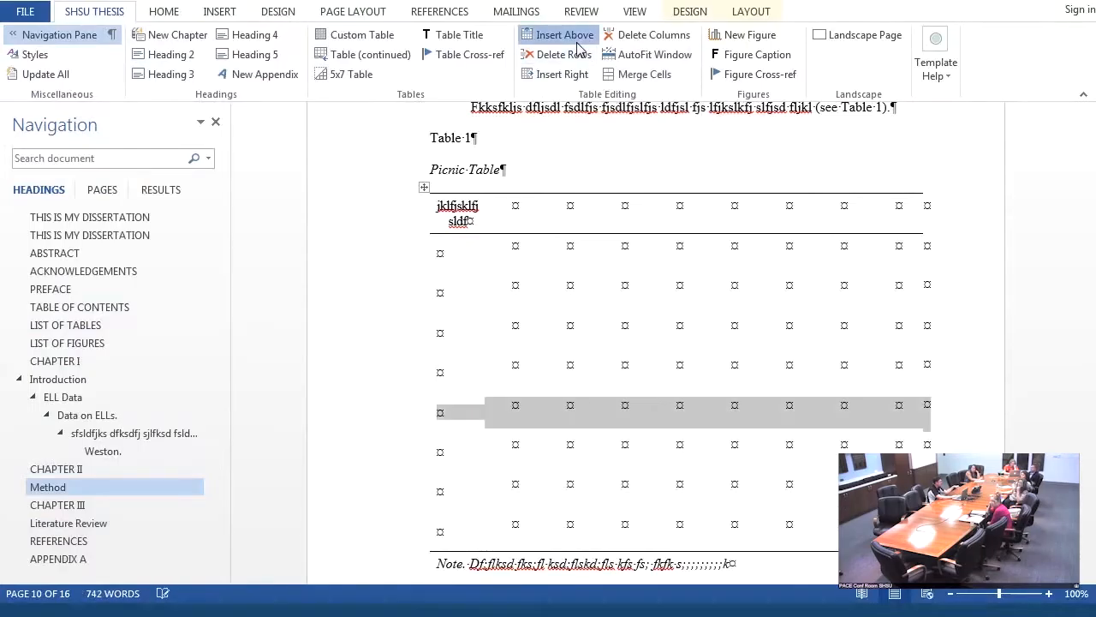
click(578, 49)
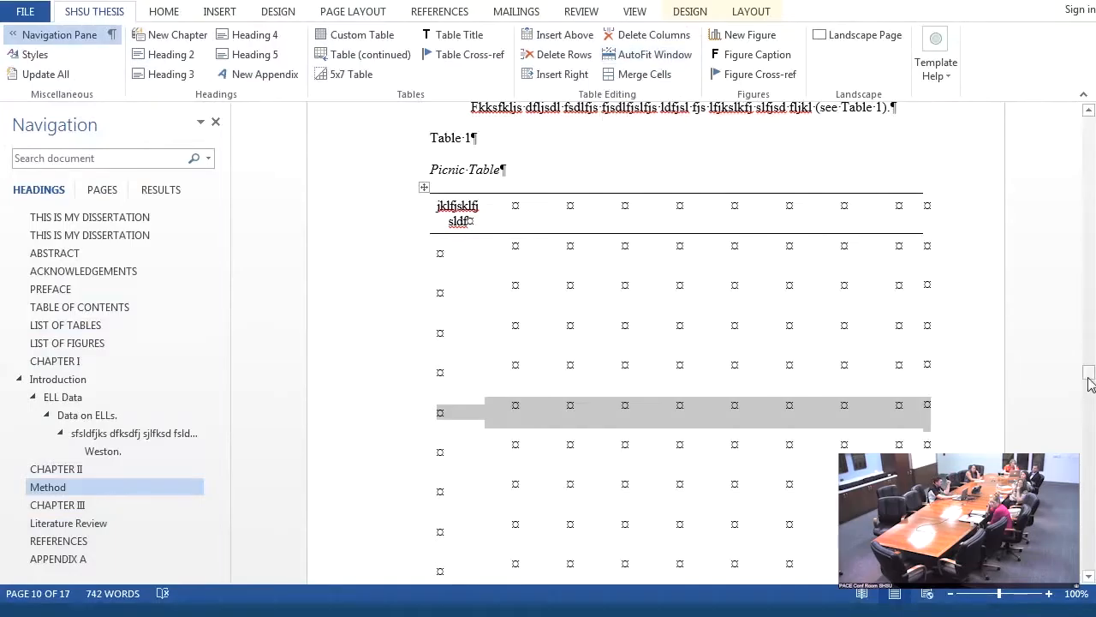
- Add a "(continued)" row at the last row of Table 1's first page, and insert another row above the row preceding it
mouse_move(1088, 382)
mouse_down()
mouse_move(1091, 402)
mouse_move(1089, 384)
mouse_up()
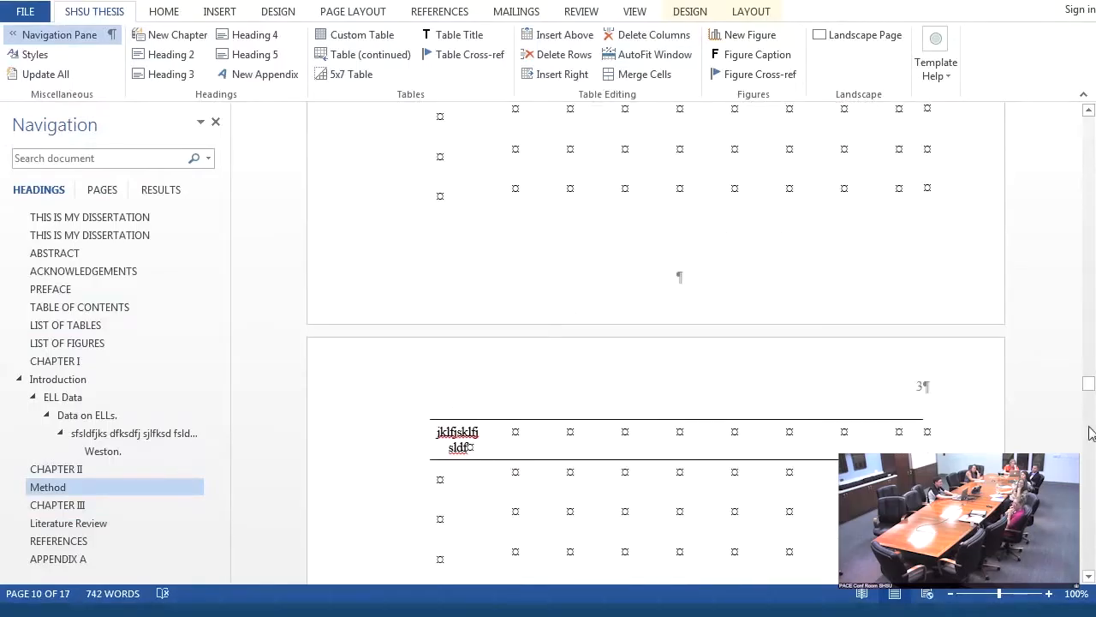
drag(1088, 385, 1089, 378)
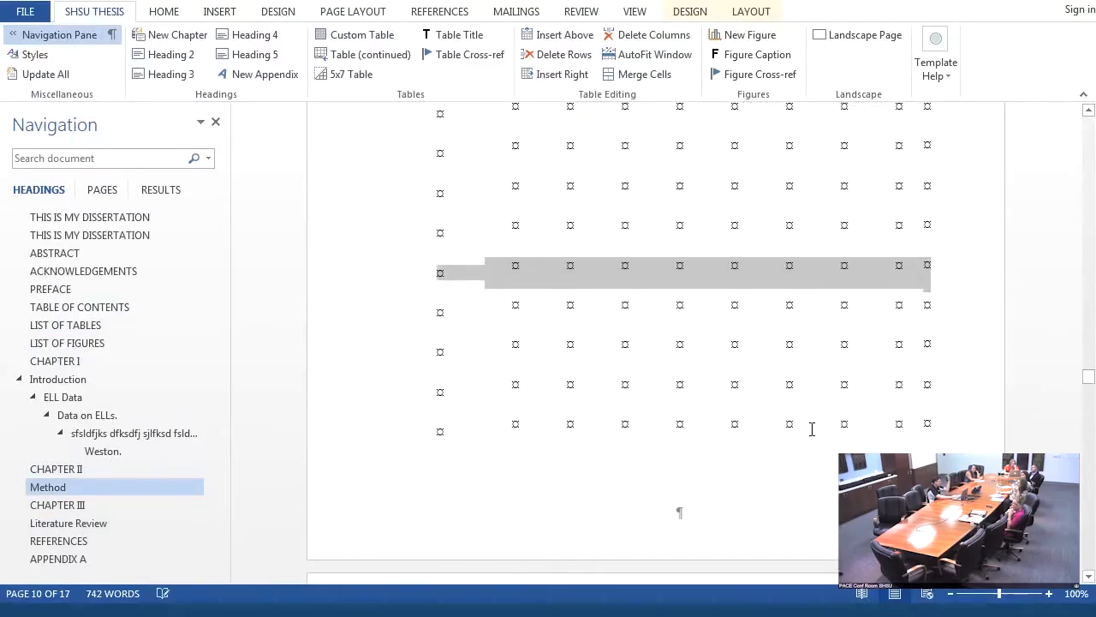
click(927, 421)
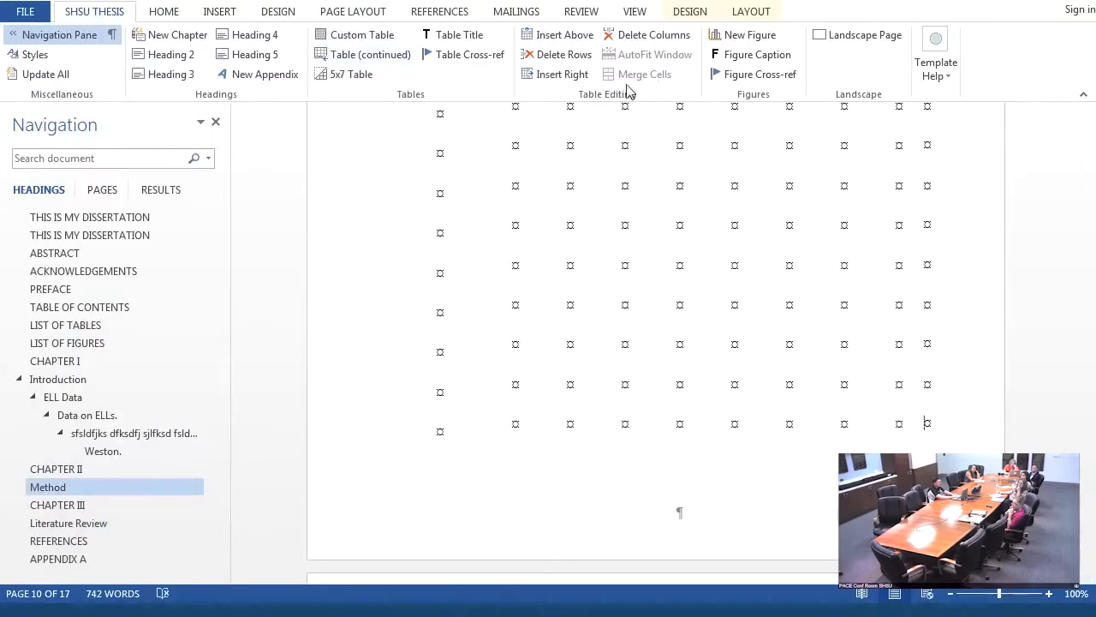
click(381, 62)
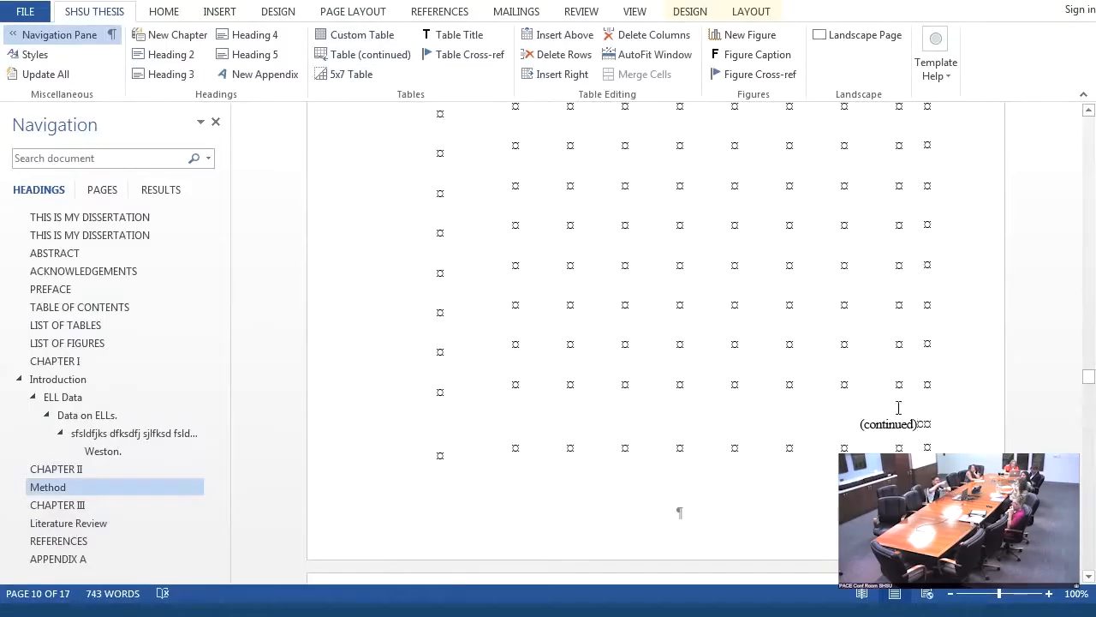
click(922, 388)
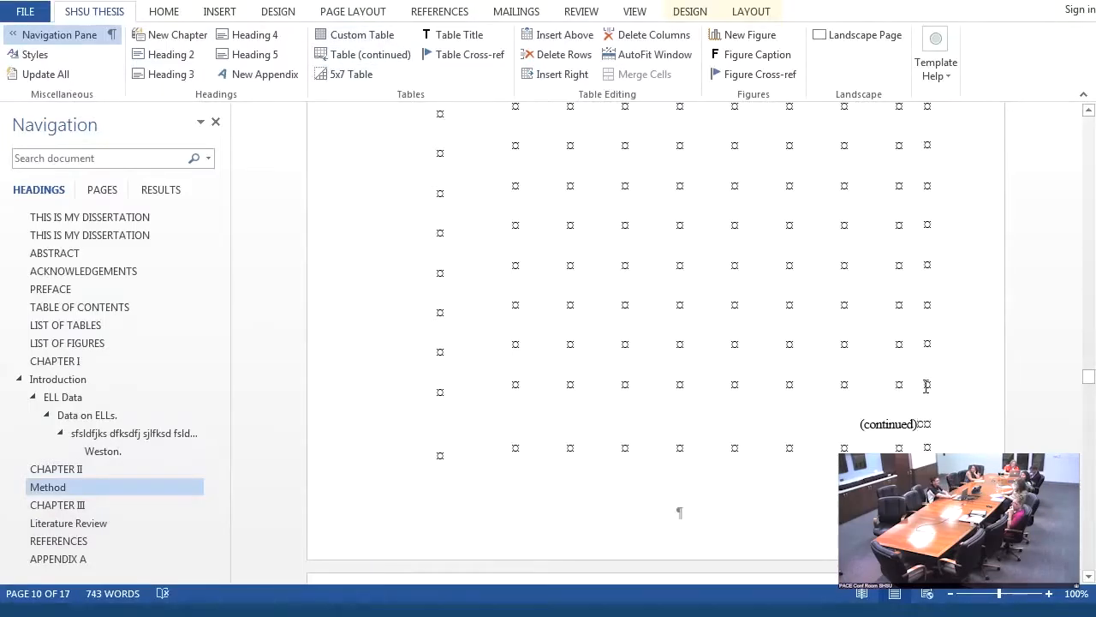
click(565, 35)
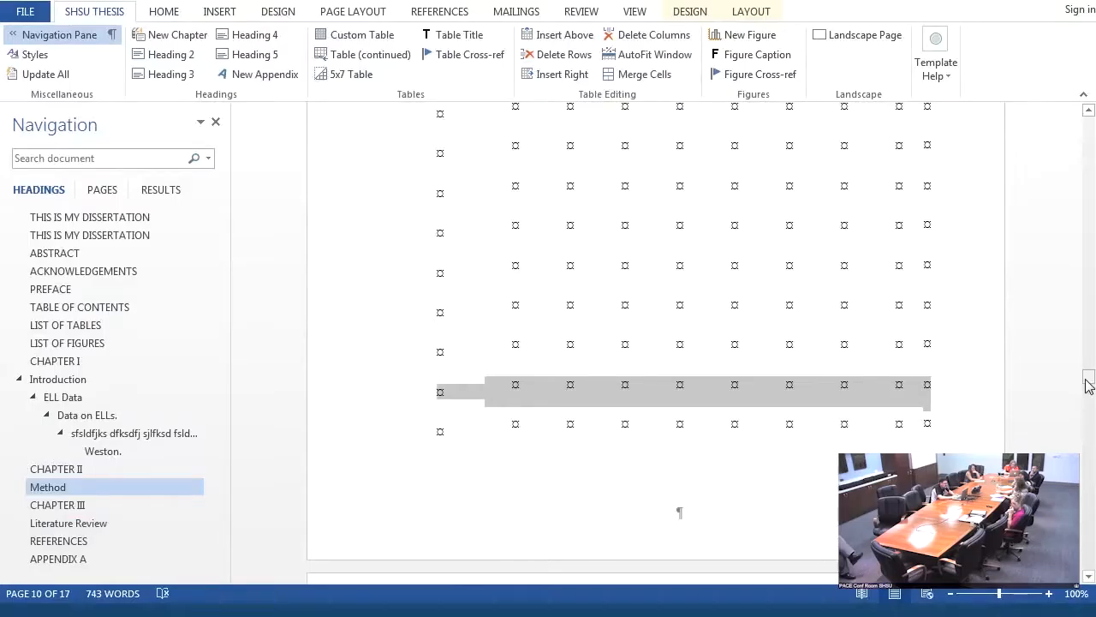
- Enter a filler paragraph beginning "Dlfks;flk ;flksd;flksd" in the empty paragraph below Table 1's note
drag(1088, 385, 1087, 402)
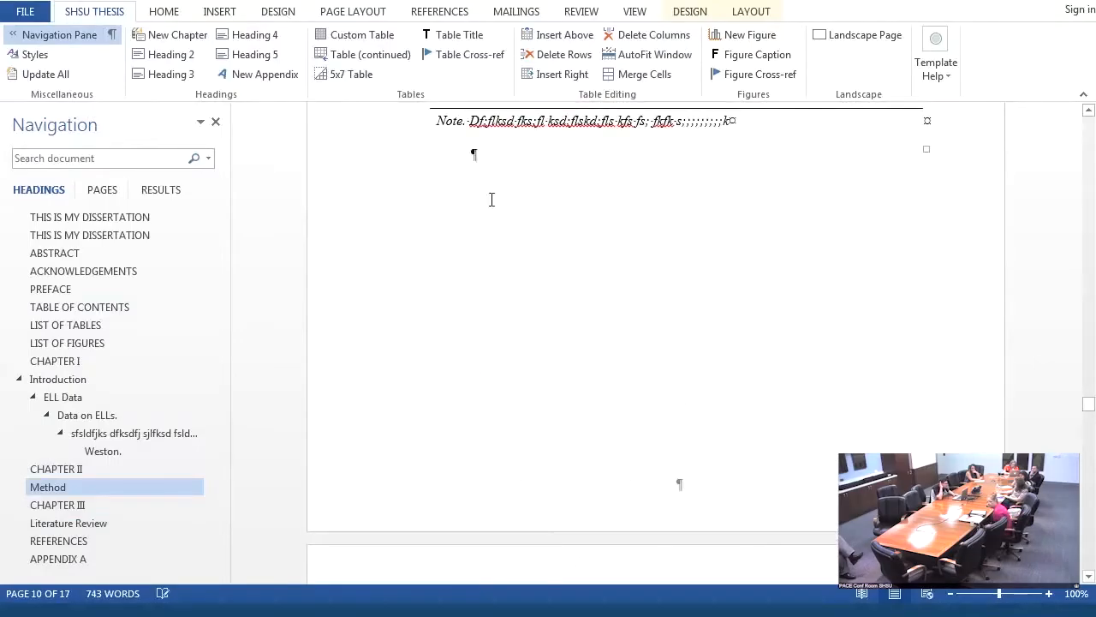
click(465, 157)
text(dlfks;flk ;flksd;fl)
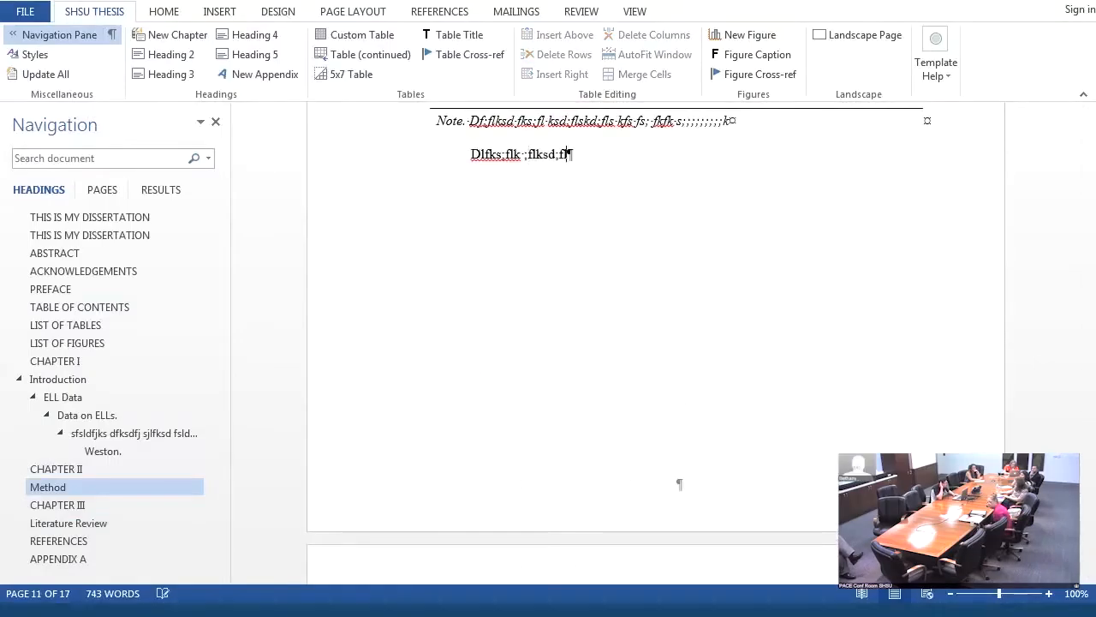
text(ksd ;flksd;flksd;fl ksf)
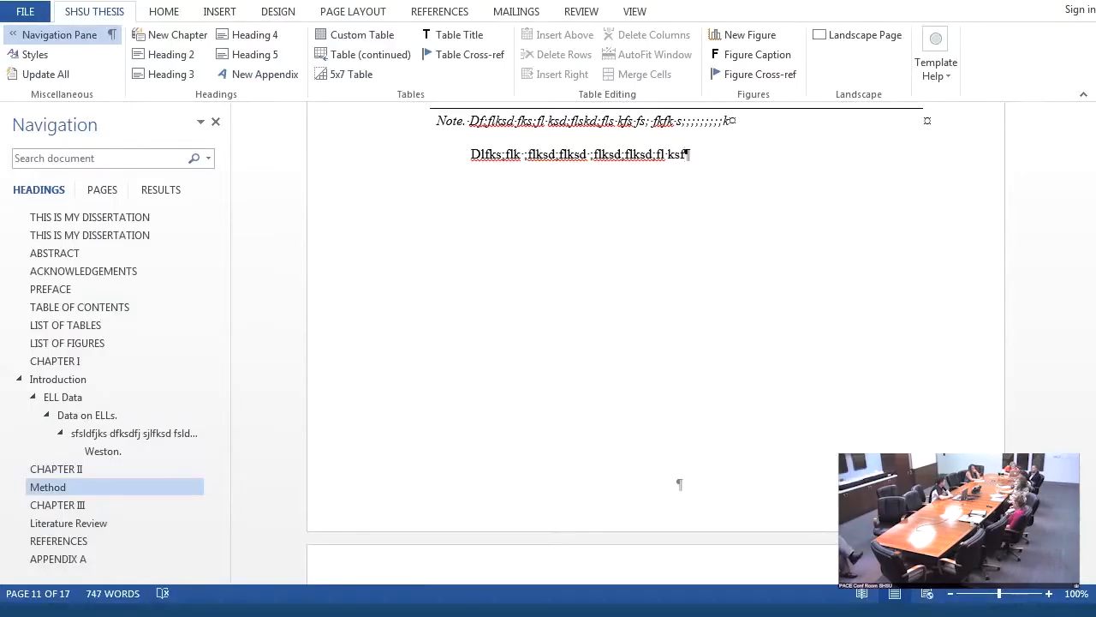
text(fsdlfksdf;slf)
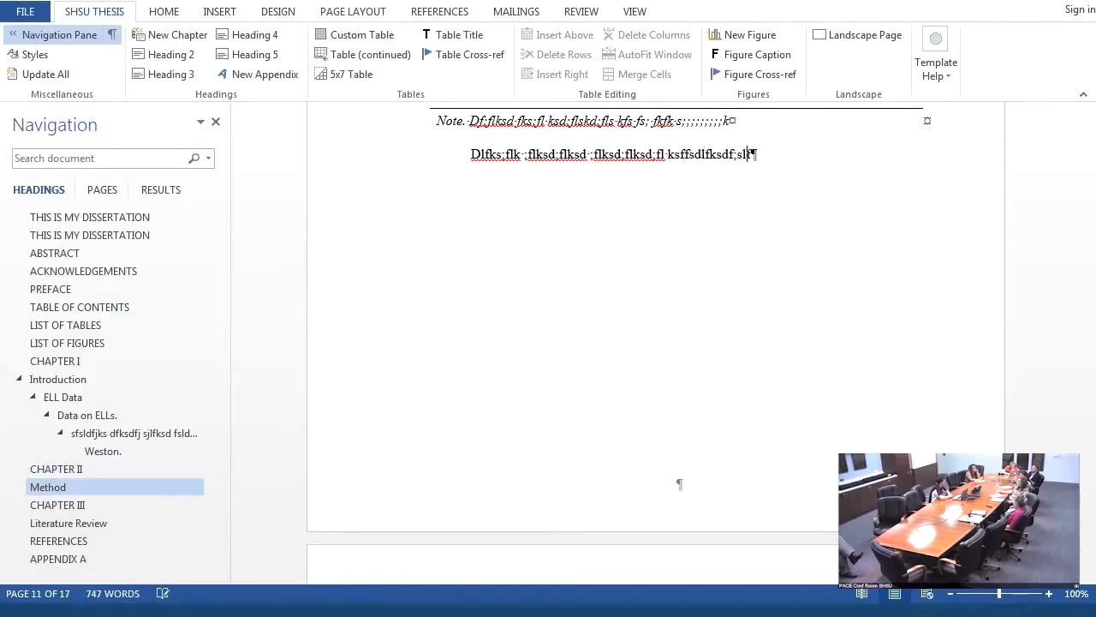
text(k d;lfk;flk f ;flksd ;flksd;flk;flk;fls k)
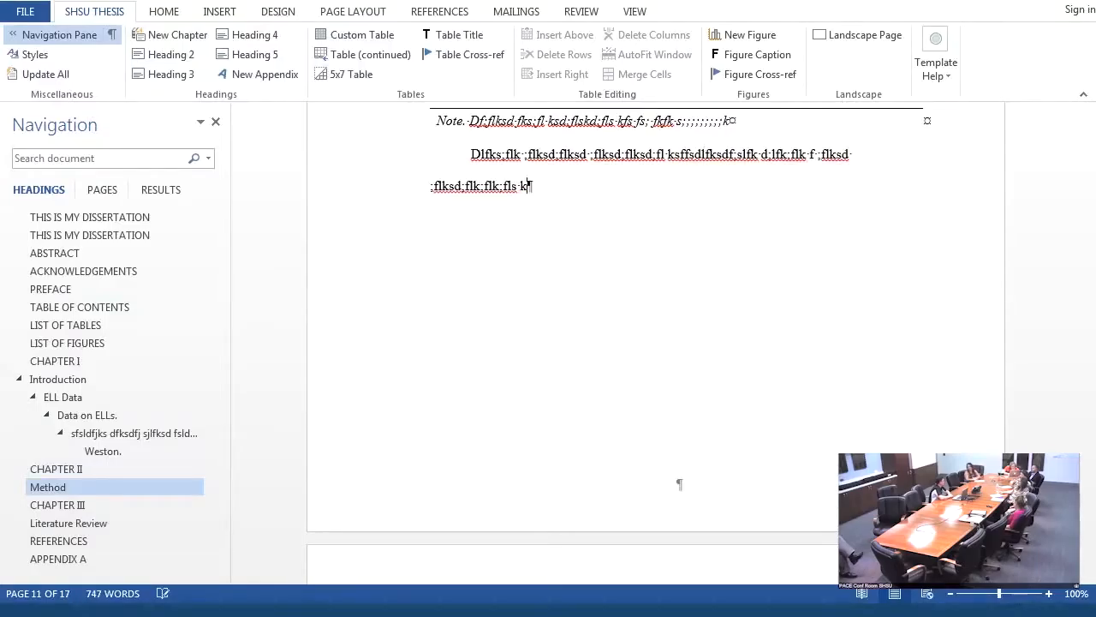
text(s;fl ks;flks fs;lfk sd;flk;flks ;flk;flks)
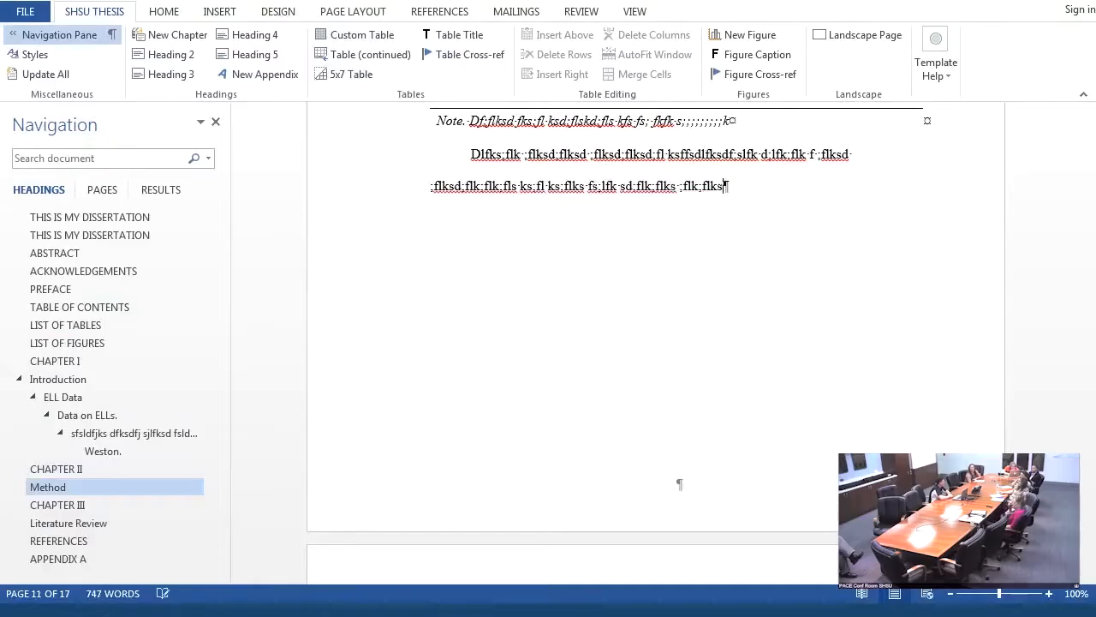
text(;flksd;fl ks;fkss;l fk;s)
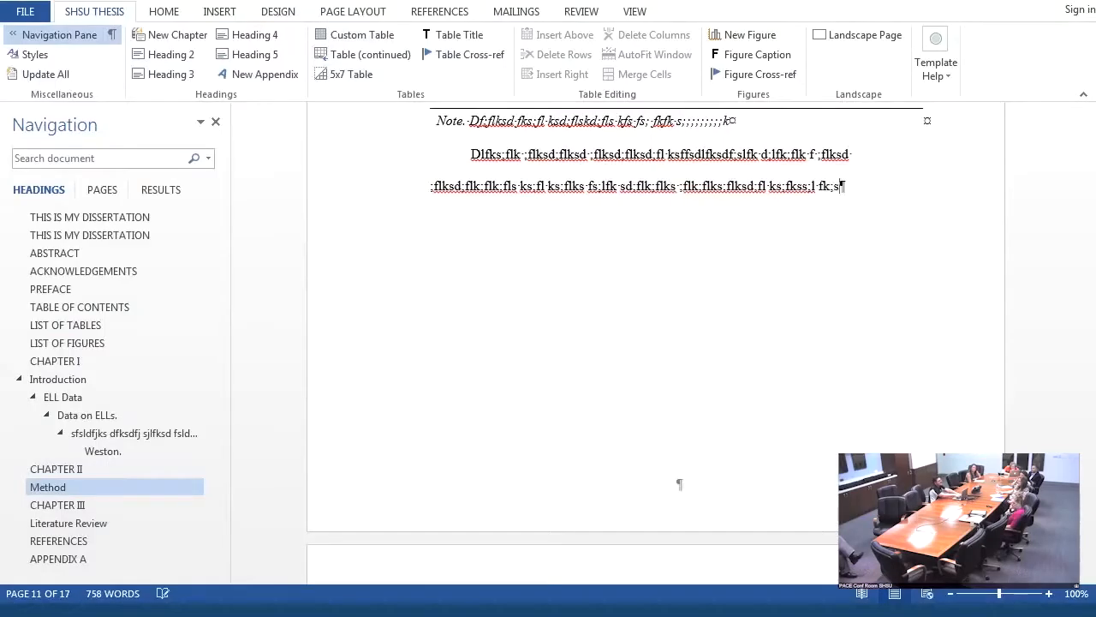
- Add blank paragraphs after the filler text until the next page, insert a landscape page there, and set the zoom to 75%
key(Return)
key(Return)
key(Return)
key(Return)
key(Return)
key(Return)
key(Return)
key(Return)
key(Return)
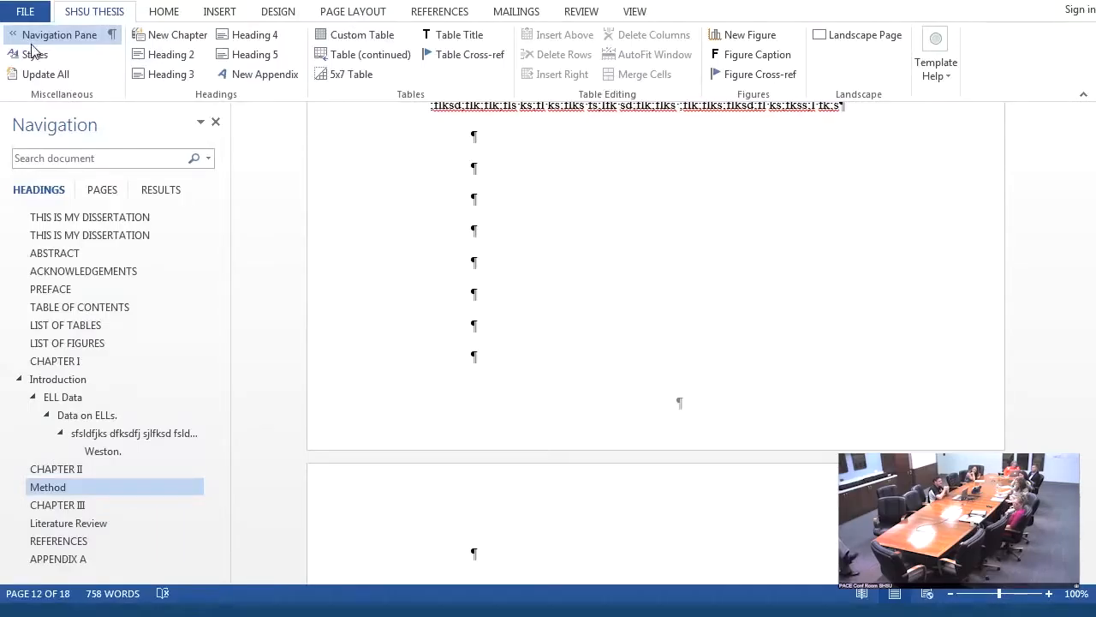
click(859, 39)
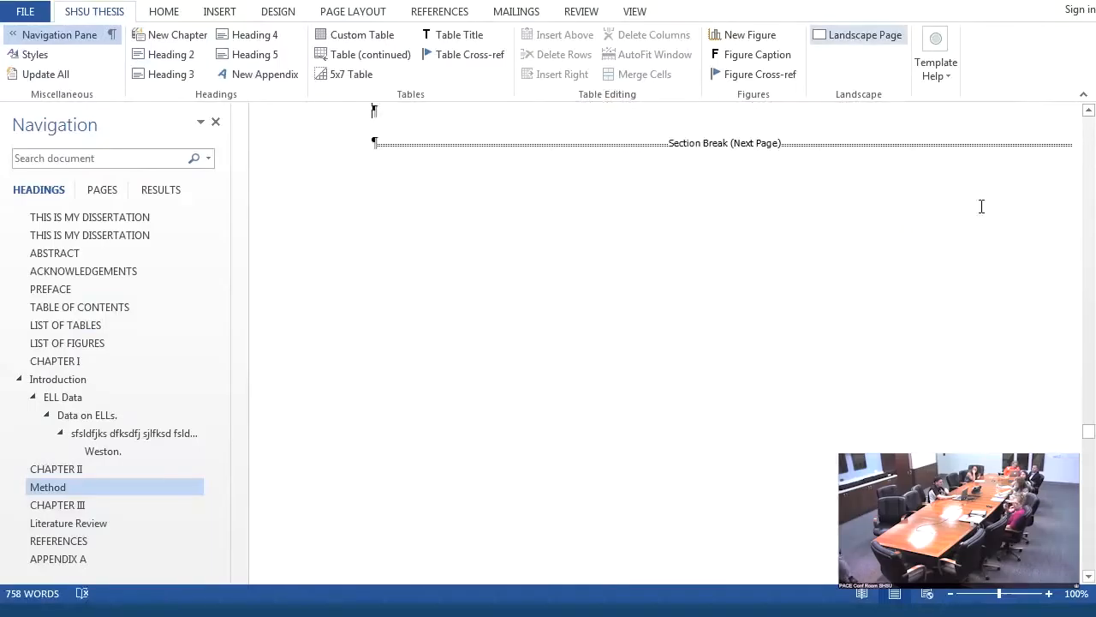
click(996, 593)
drag(996, 596, 988, 594)
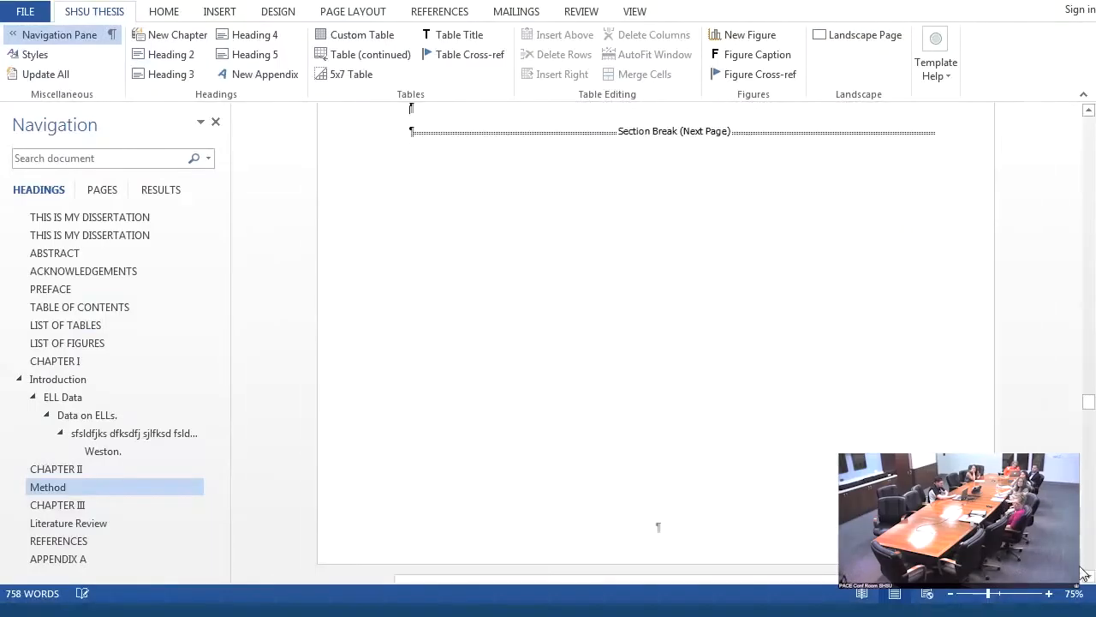
drag(1092, 411, 1092, 405)
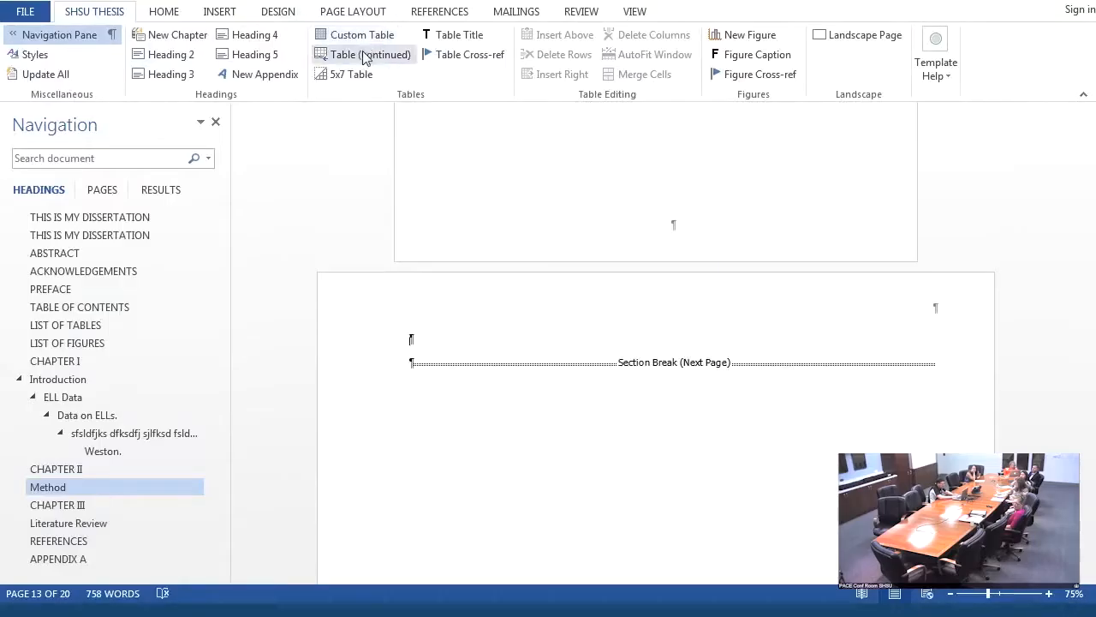
- Insert a 5x7 table on the landscape page and title it "Water Table"
click(342, 74)
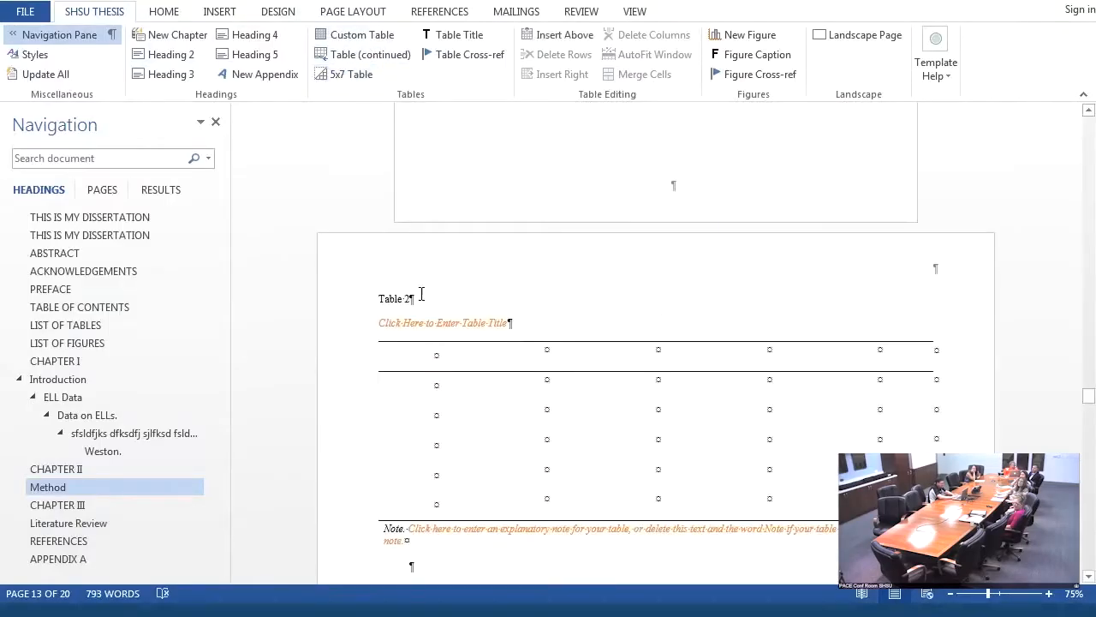
click(430, 322)
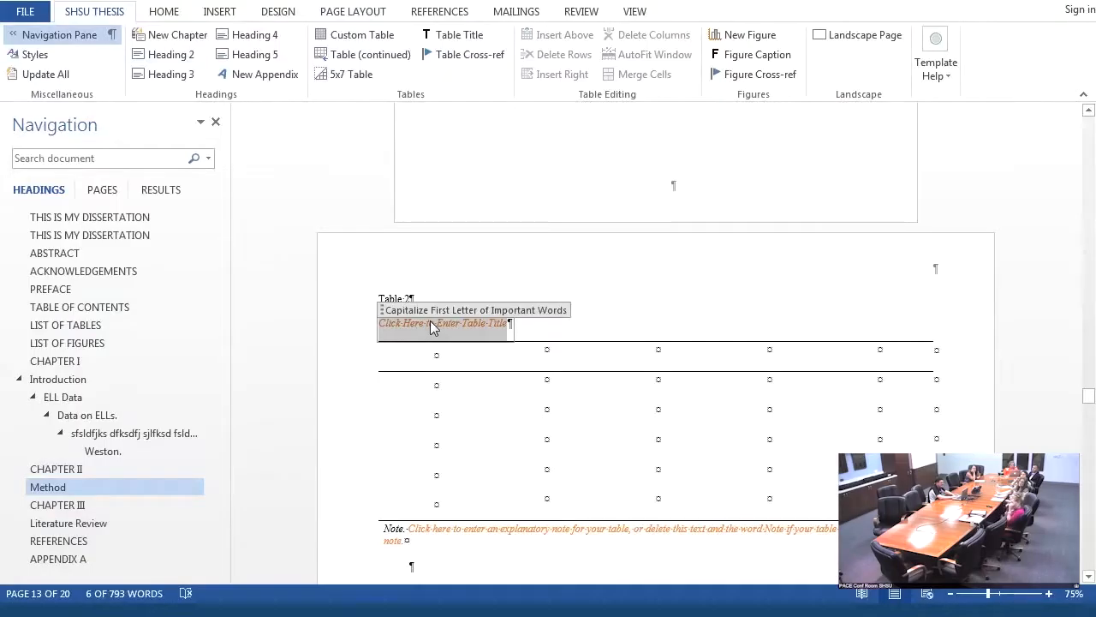
text(Picnic )
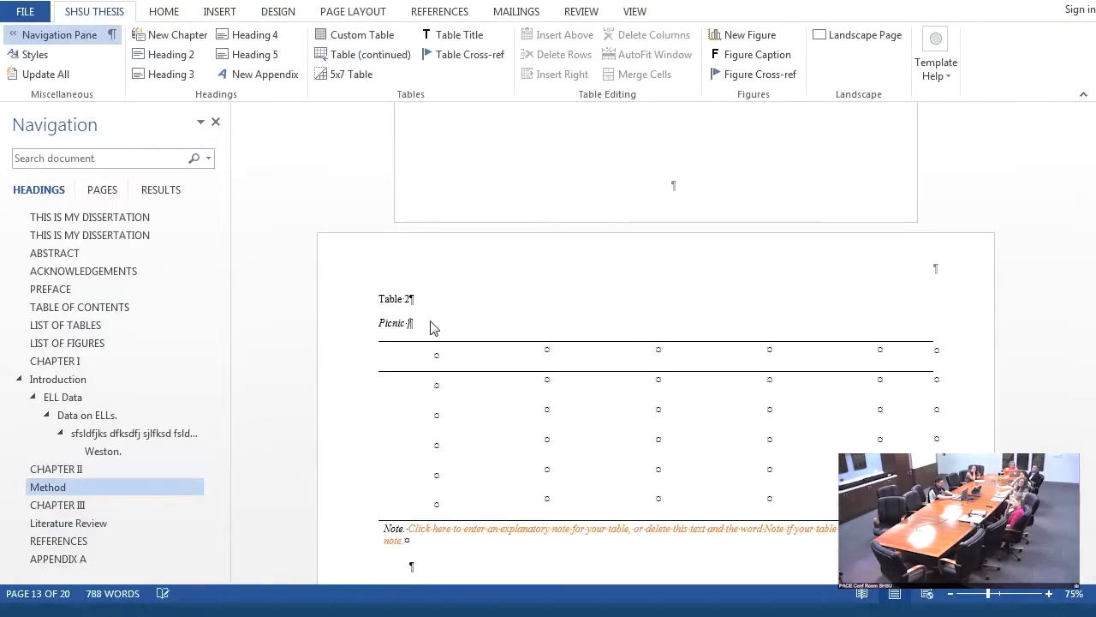
text(Tab)
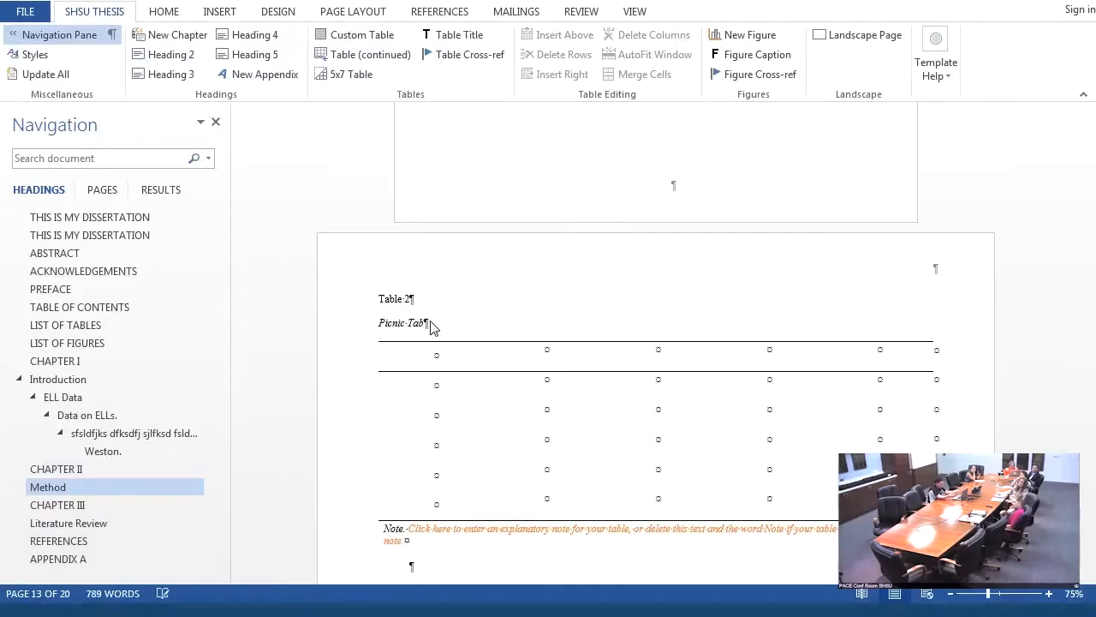
key(BackSpace)
key(BackSpace)
key(BackSpace)
key(BackSpace)
key(BackSpace)
key(BackSpace)
key(BackSpace)
key(BackSpace)
key(BackSpace)
key(BackSpace)
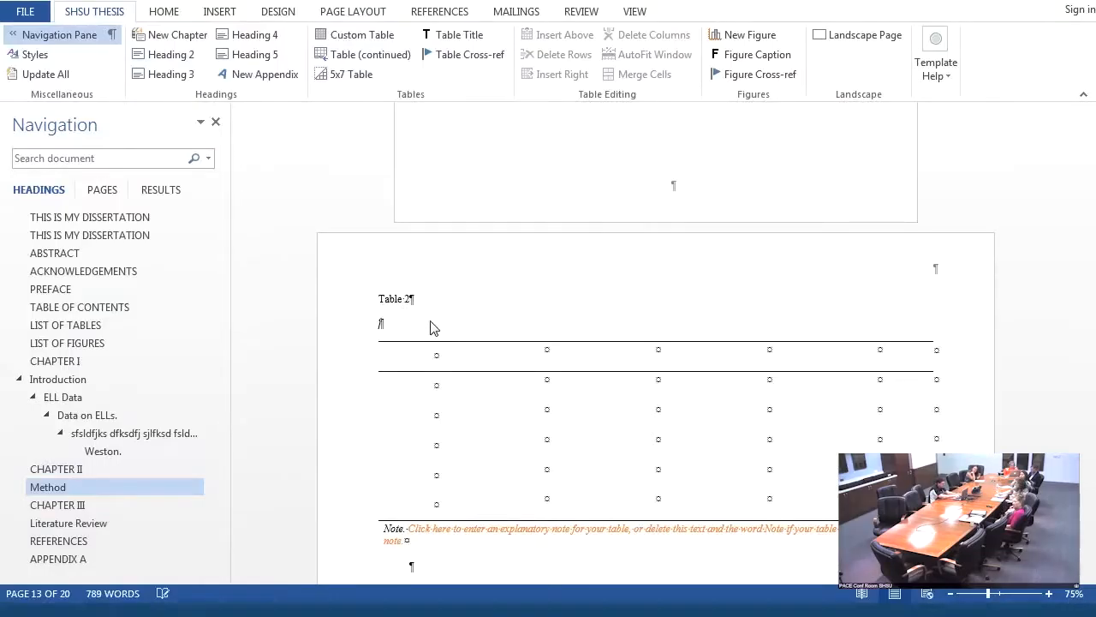
text(Water Table)
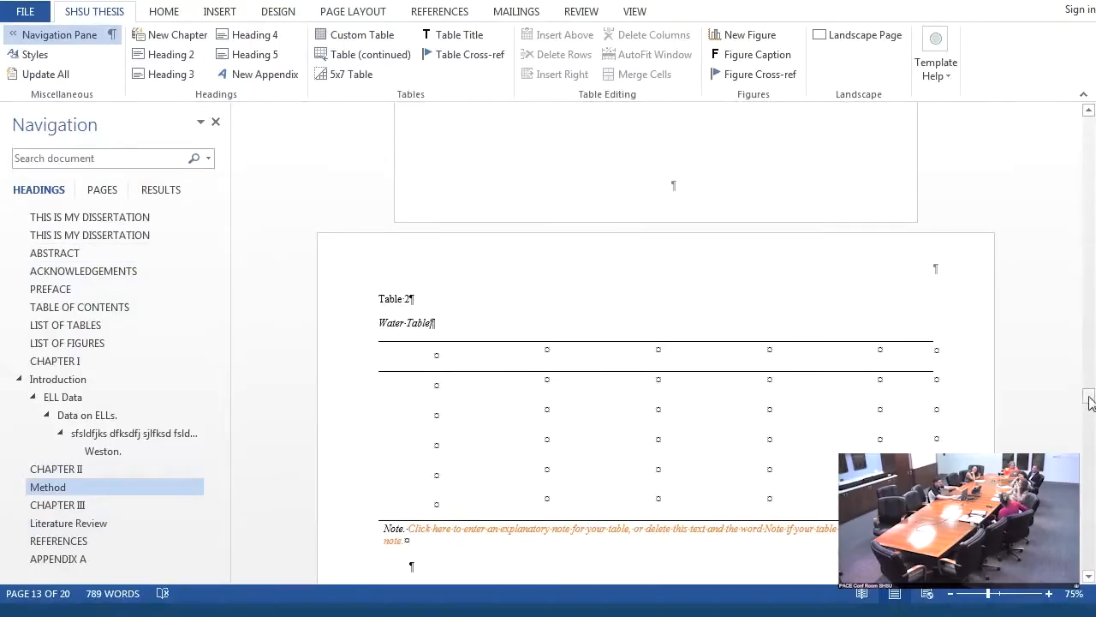
- Add the text "(see Table 2)" at the end of the filler paragraph below Table 1's note
drag(1089, 400, 1089, 364)
click(790, 192)
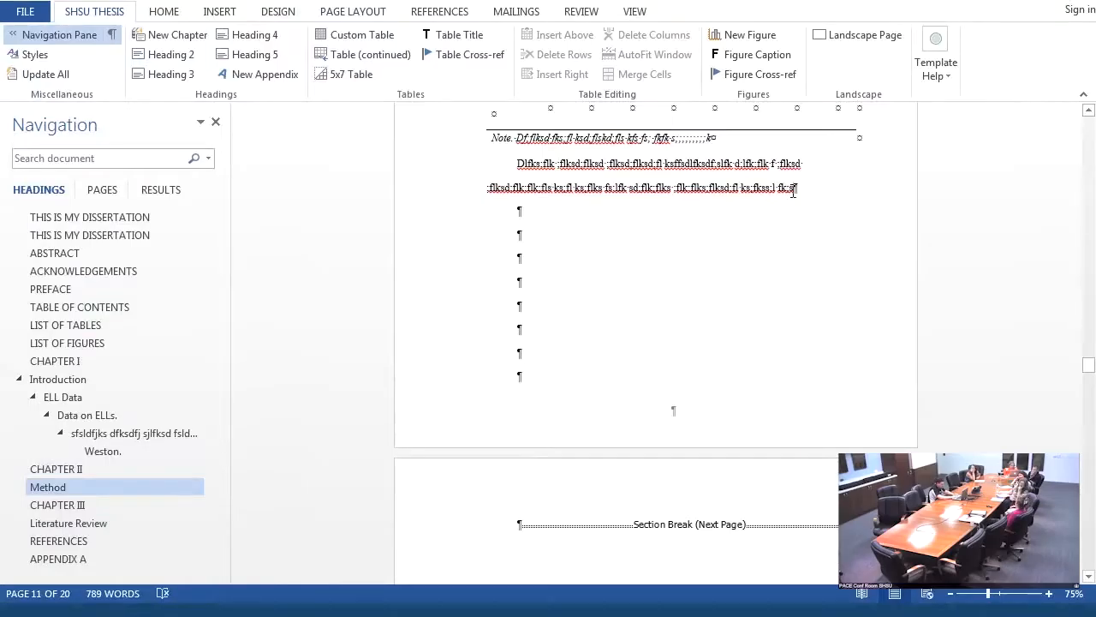
click(790, 189)
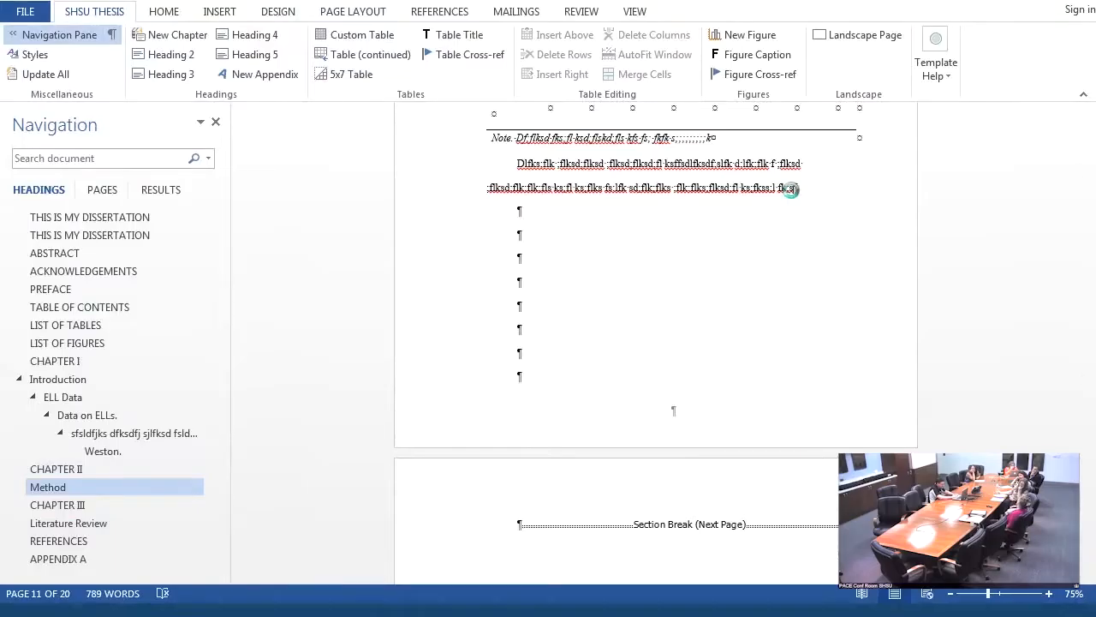
text((see Ta)
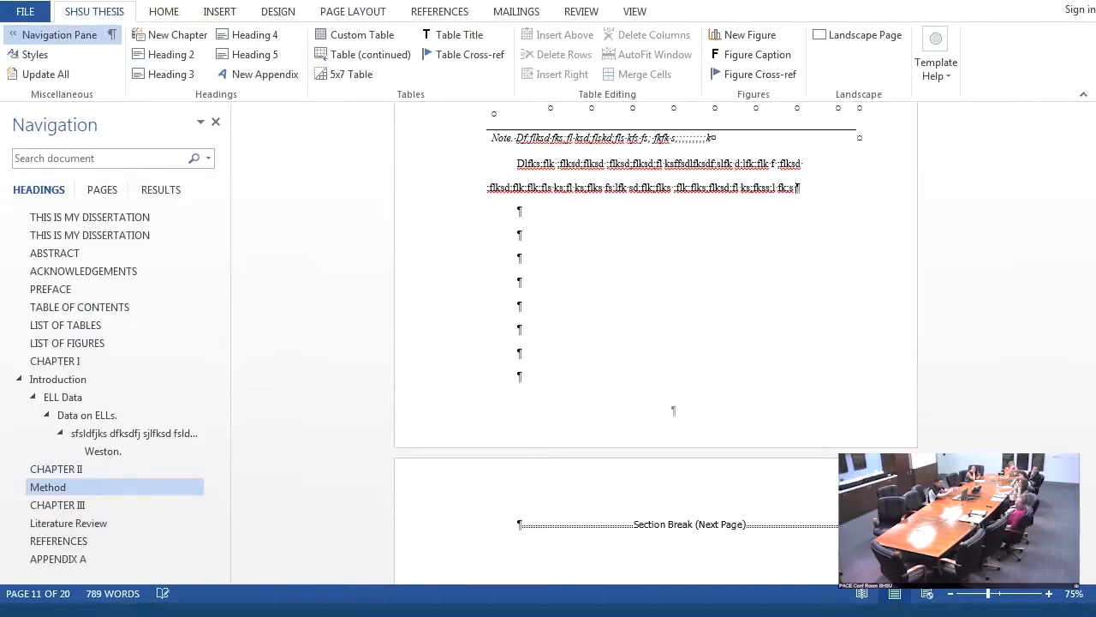
text(ble 2)
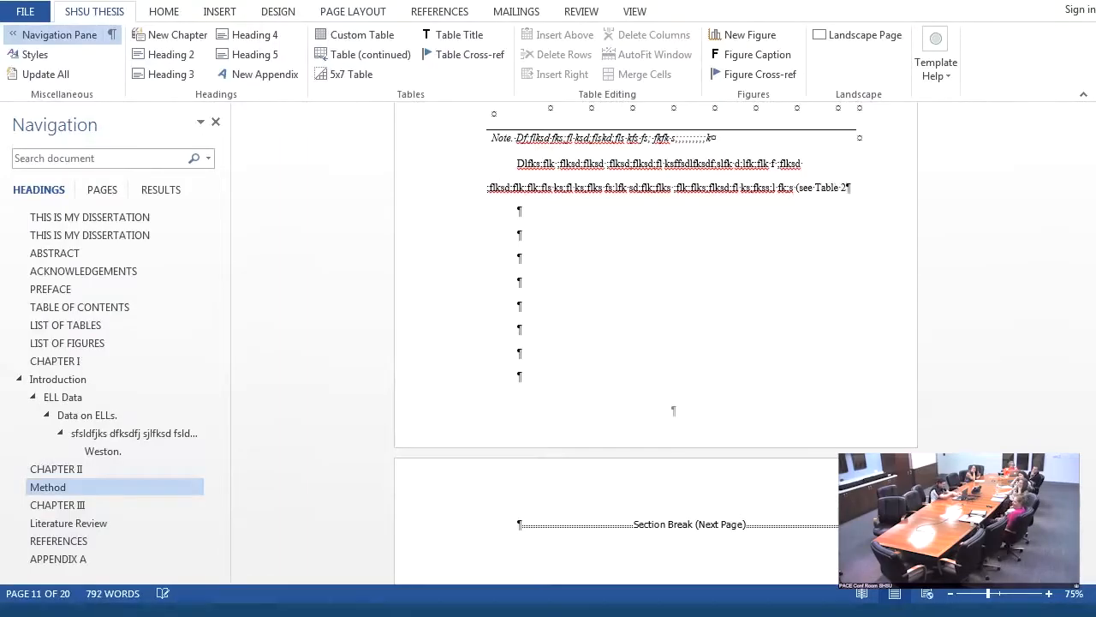
text())
- Replace the words "Table 2" inside the parentheses with a table cross-reference to table number 2
key(Left)
key(shift+Left)
key(shift+Left)
key(shift+Left)
key(shift+Left)
key(shift+Left)
key(shift+Left)
key(shift+Left)
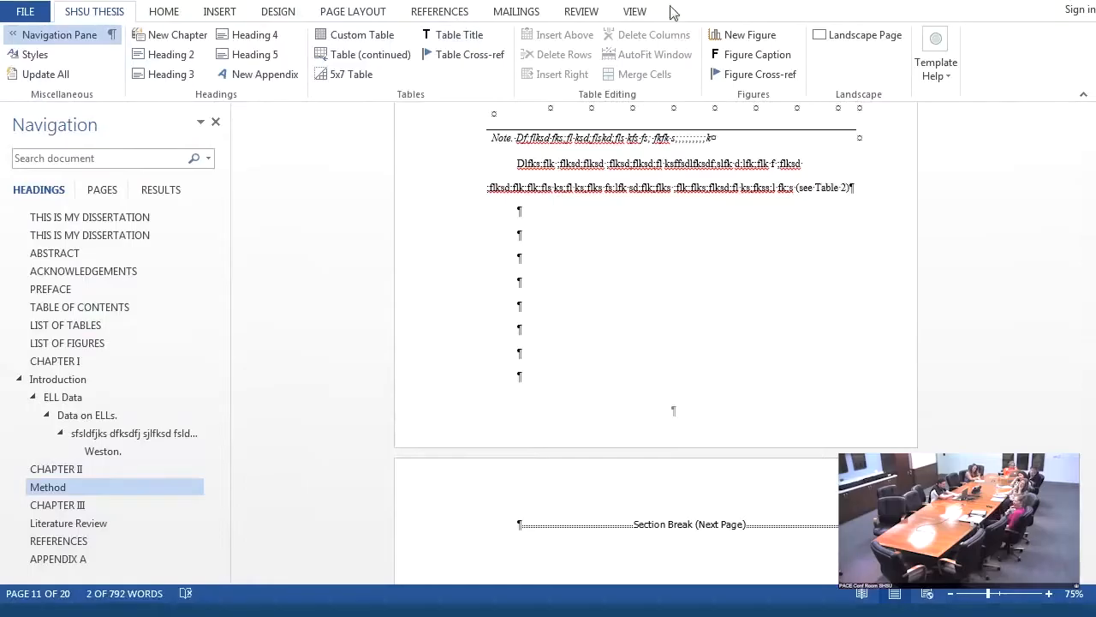
click(471, 53)
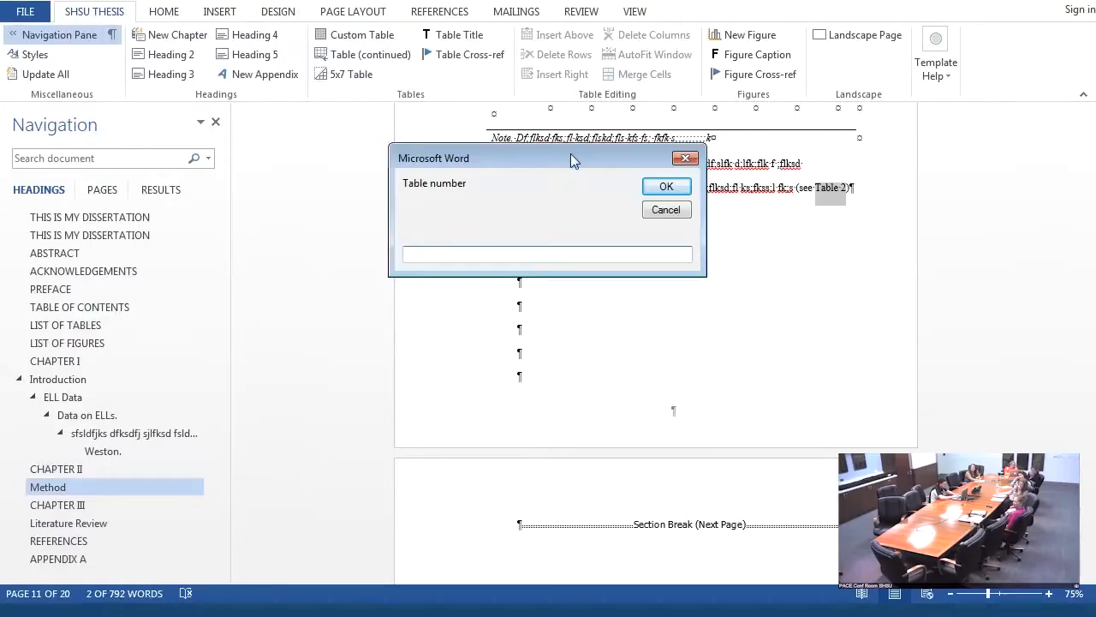
drag(570, 153, 605, 245)
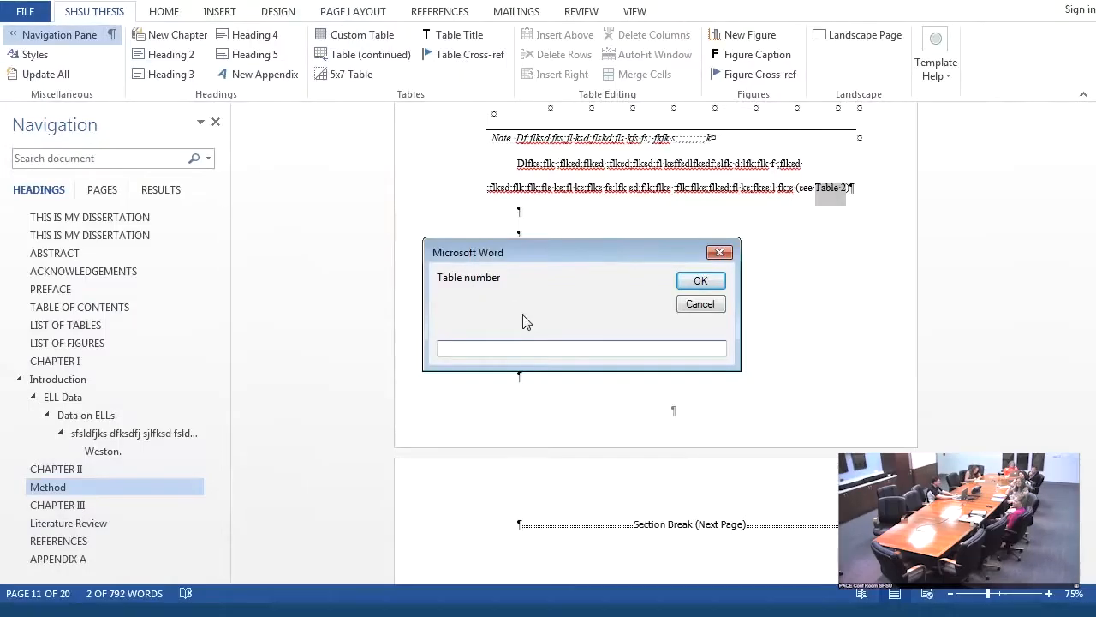
text(2)
click(696, 281)
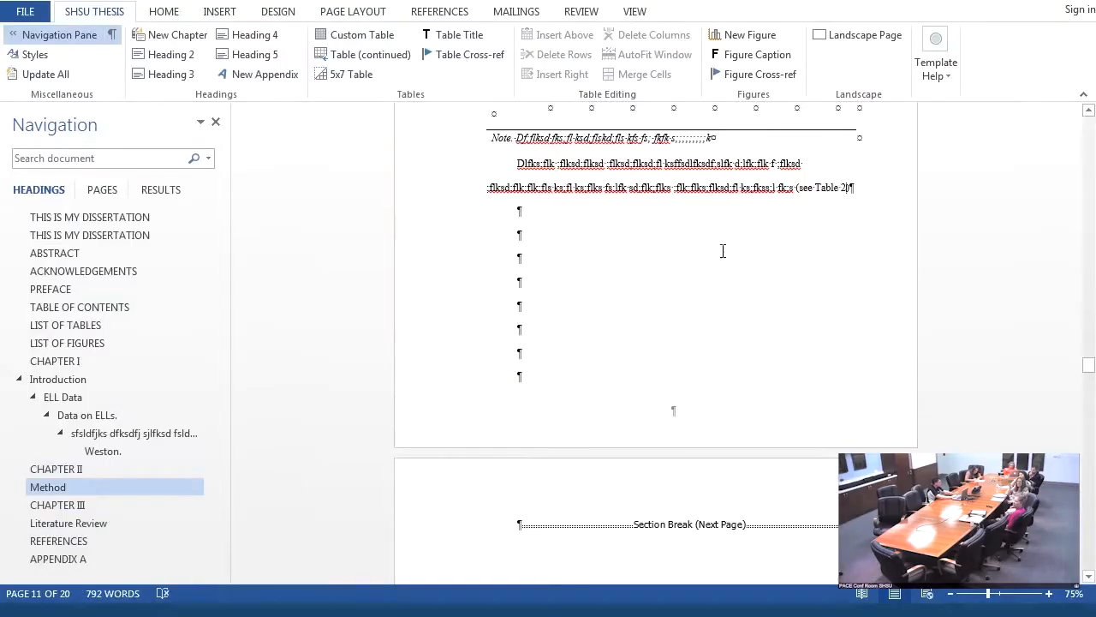
click(837, 187)
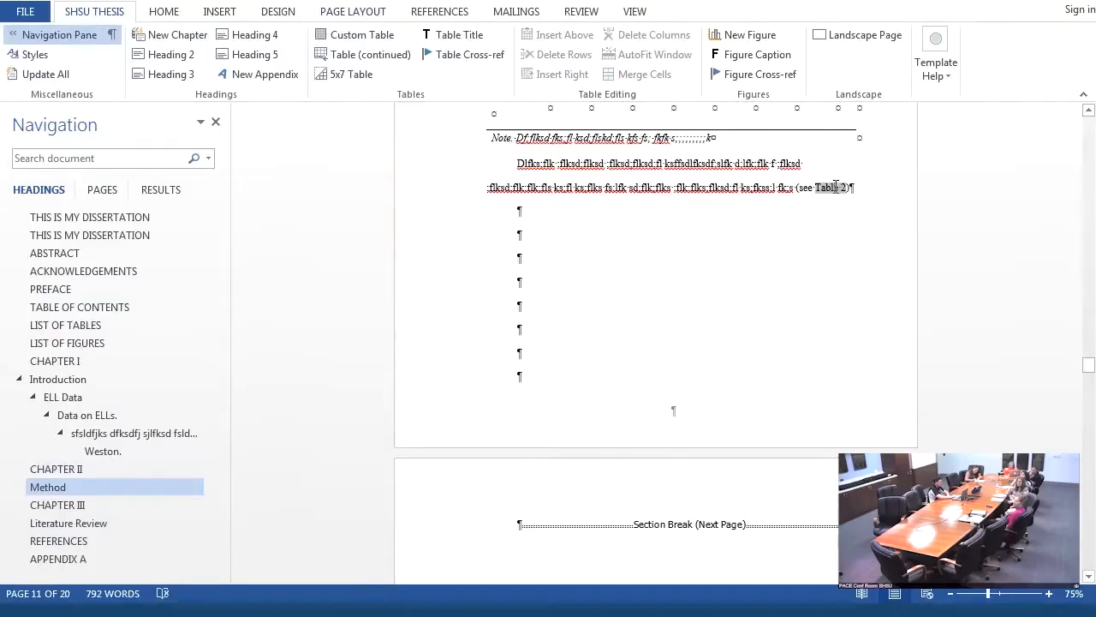
- Go to the List of Tables and update all of the document's lists and references
click(51, 327)
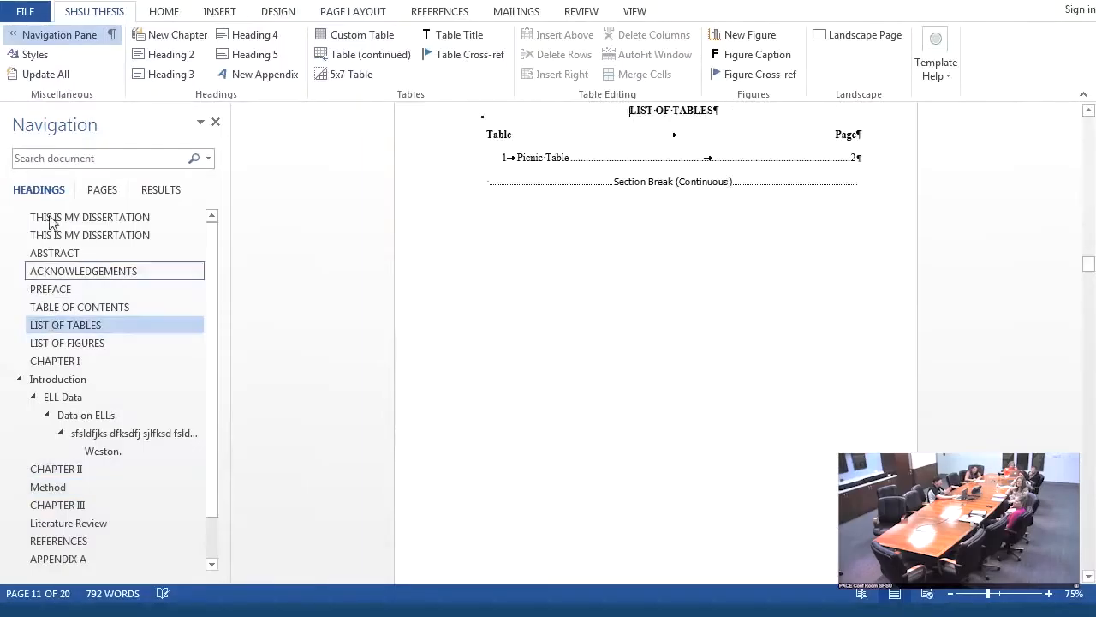
click(58, 82)
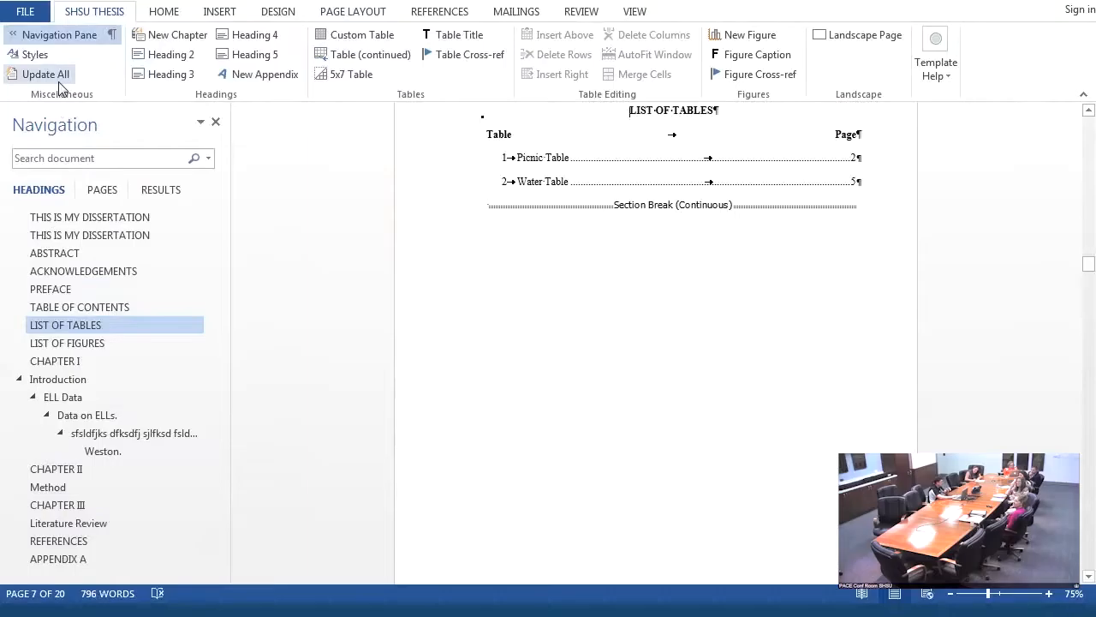
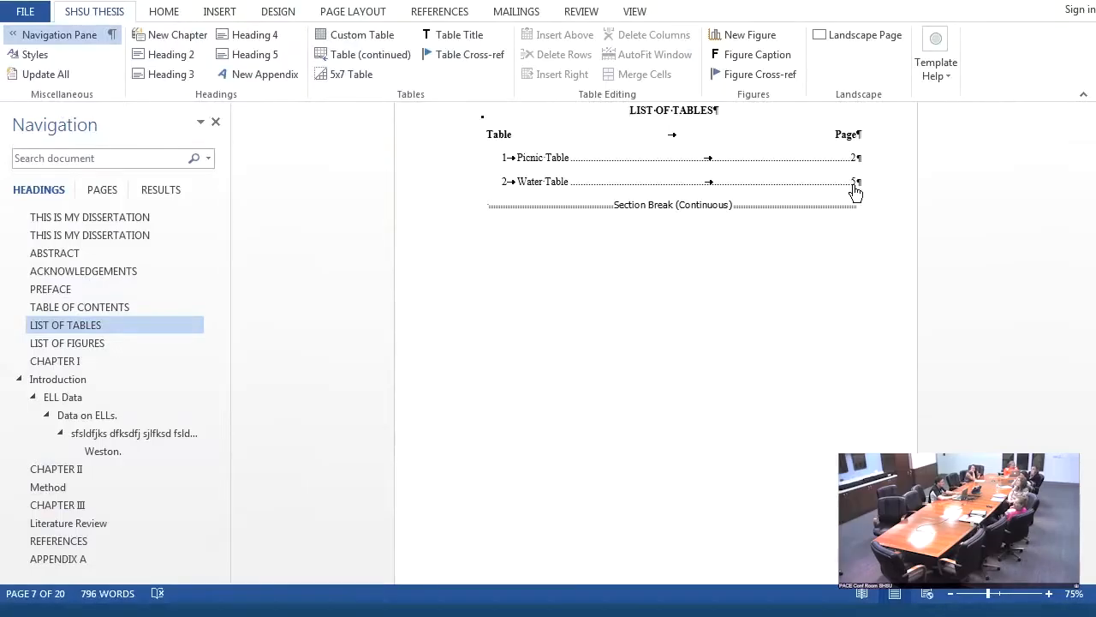
- Follow the Water Table entry in the List of Tables to its table on the landscape page
click(854, 188)
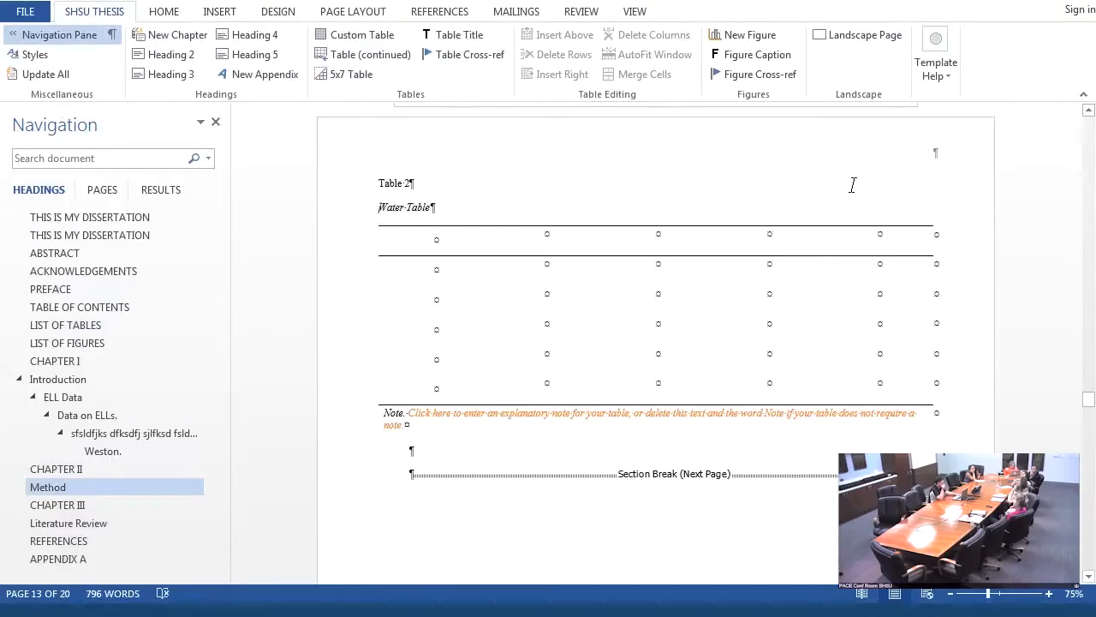
drag(1087, 403, 1090, 409)
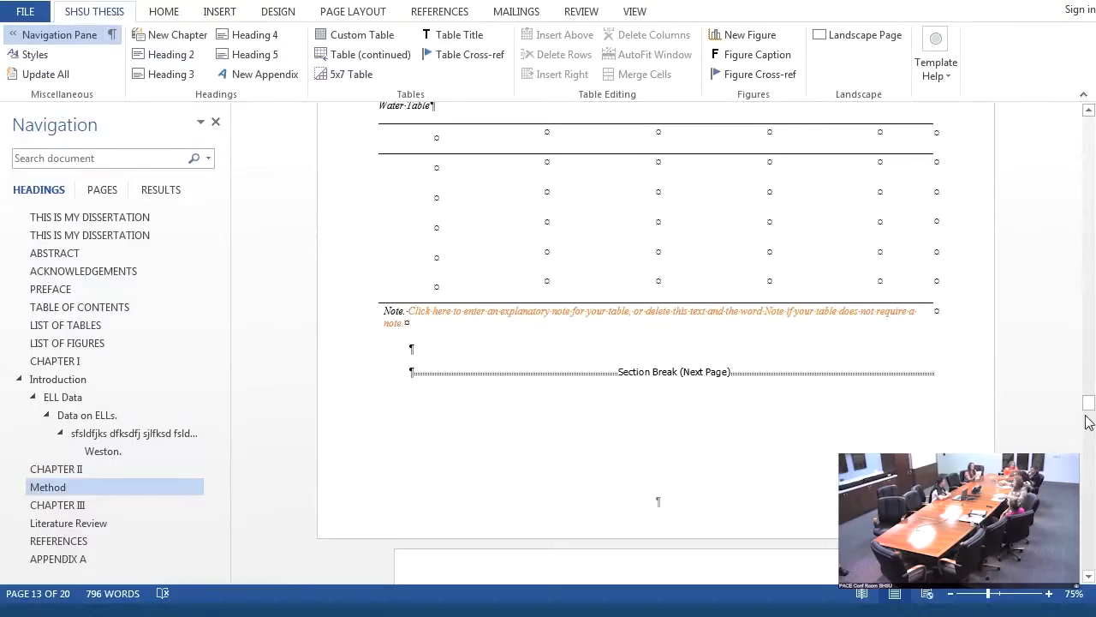
drag(1089, 413, 1089, 405)
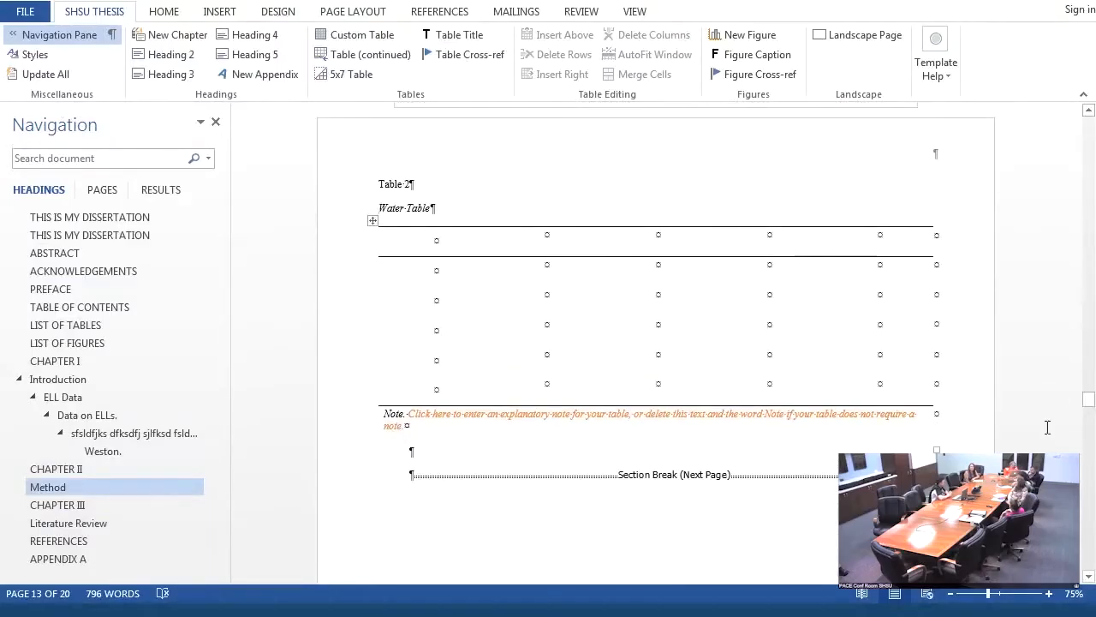
- Enter the text ";kas;dlkas (see Table 2.1)" on the empty portrait page after the landscape page
drag(1090, 399, 1089, 416)
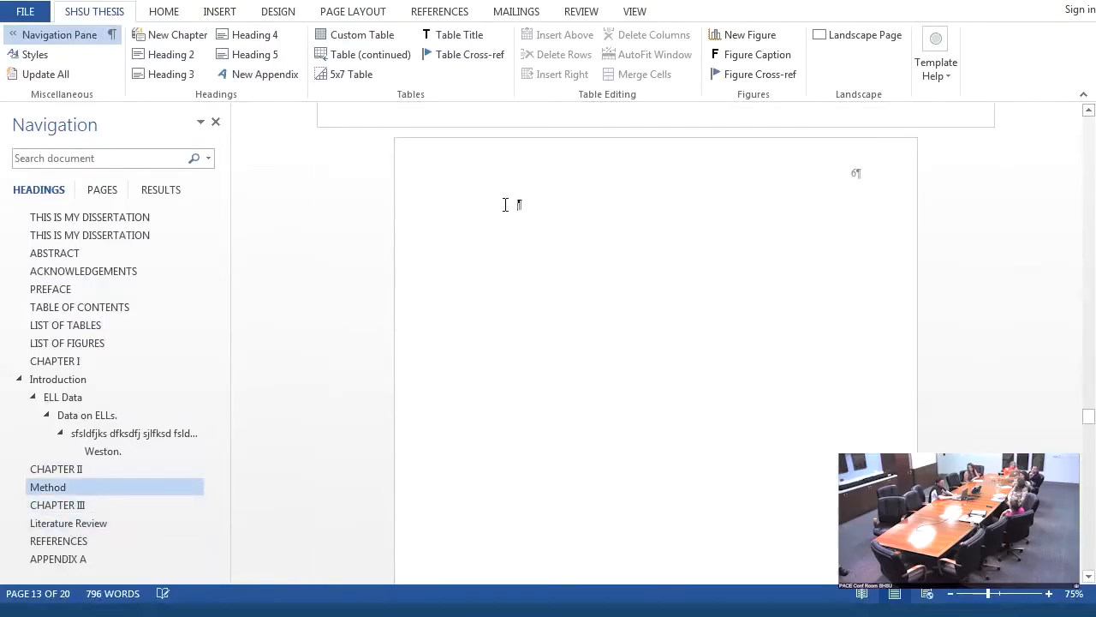
click(506, 203)
text(;kas;dlkas)
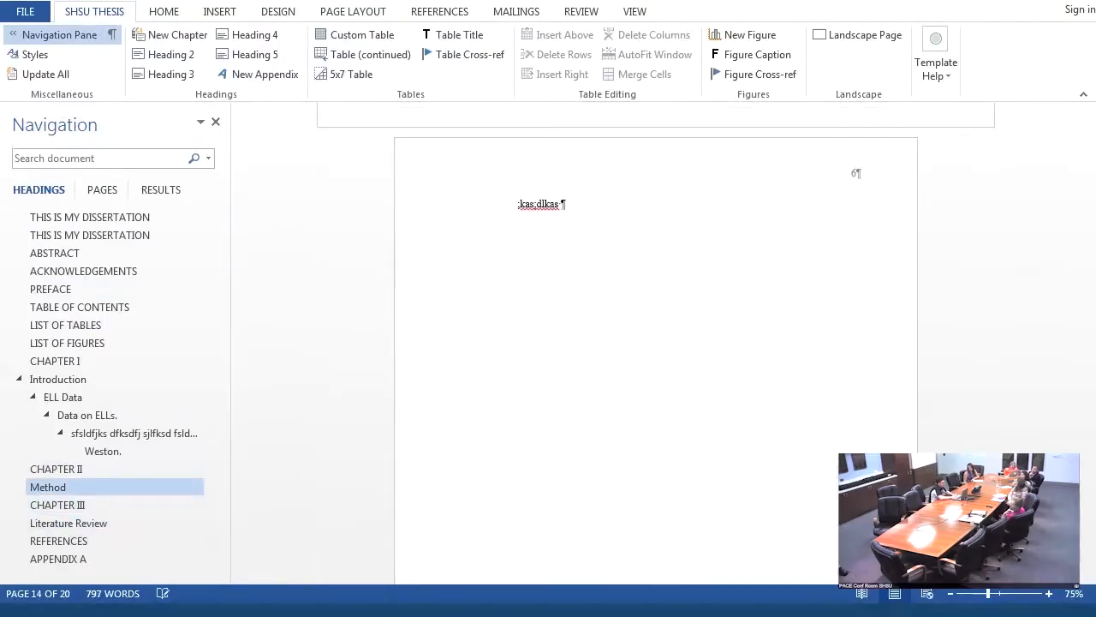
text( (see tAB)
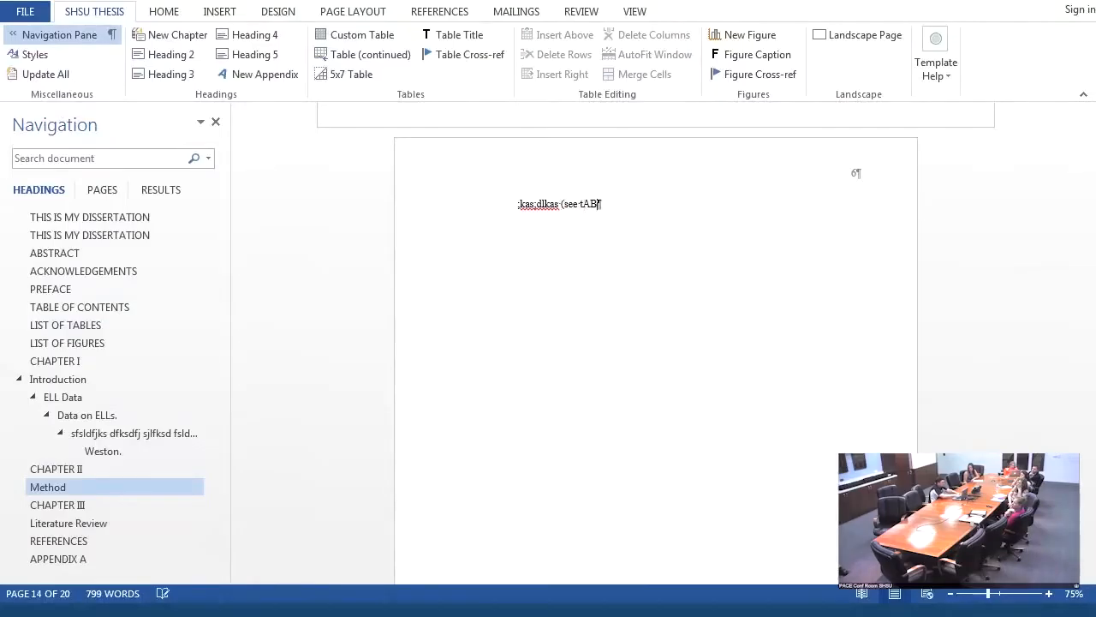
key(BackSpace)
key(BackSpace)
key(BackSpace)
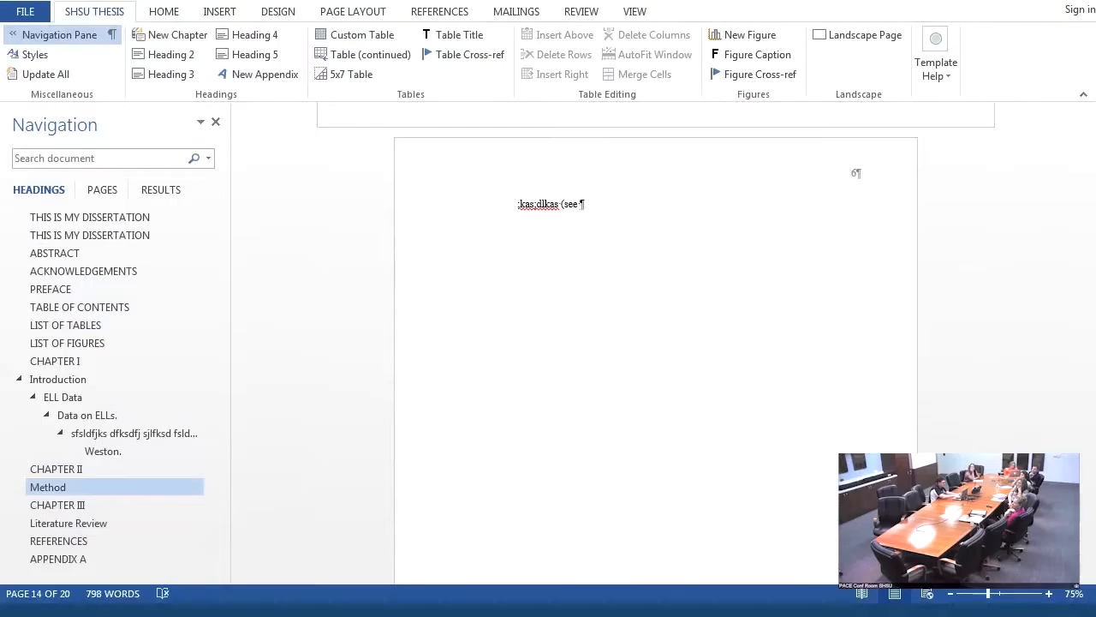
text(Table 2.1)
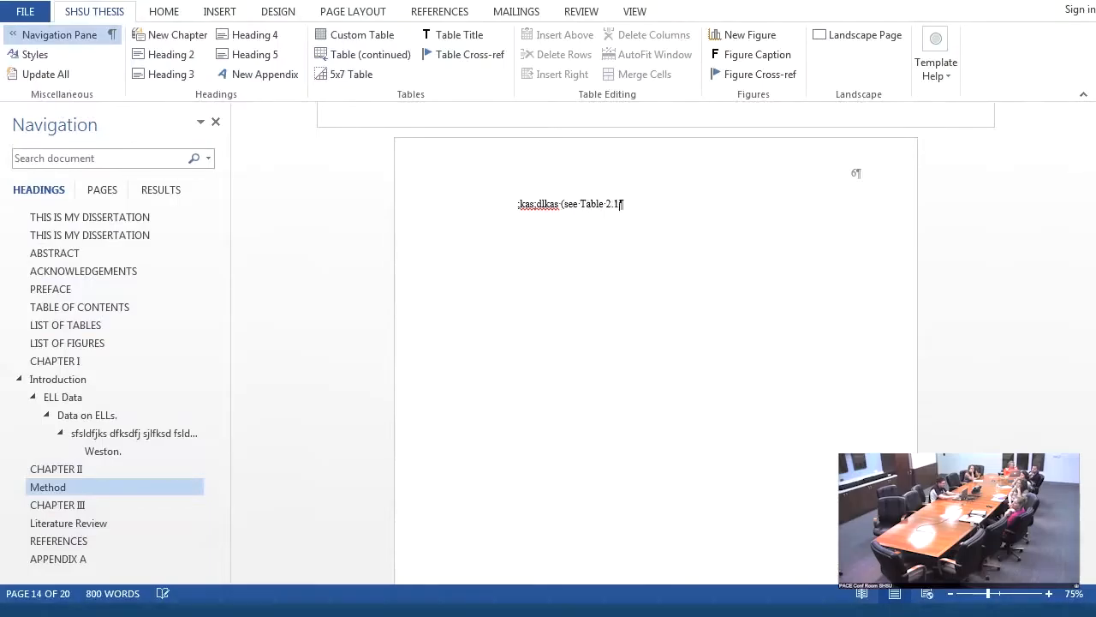
text())
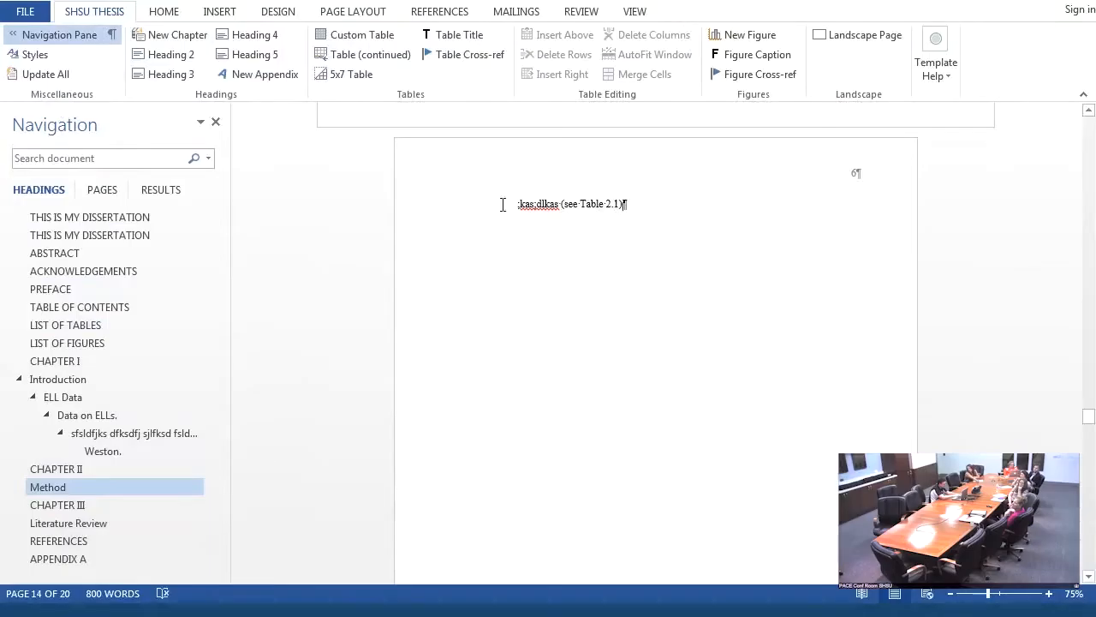
- Insert a 5x7 table below that text and replace its table number with 2.1
key(Return)
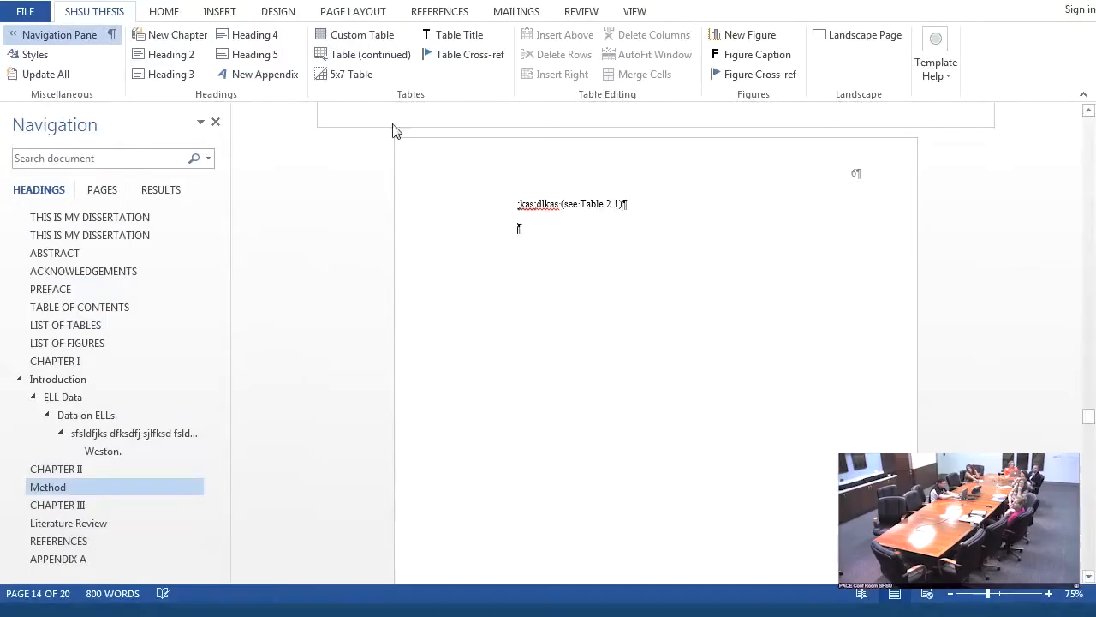
click(349, 75)
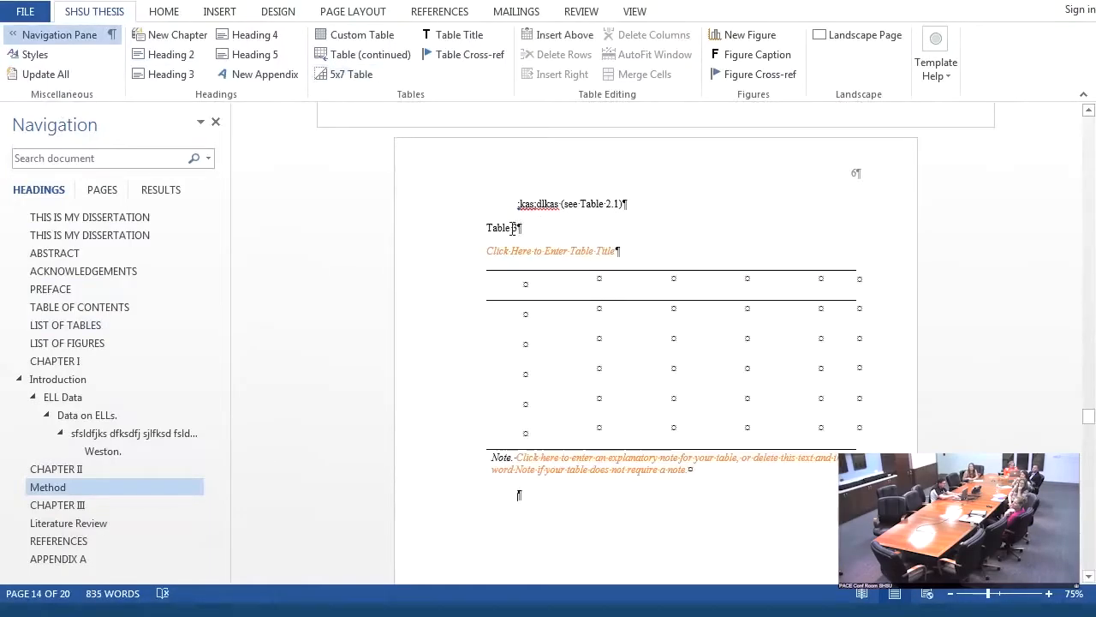
click(515, 228)
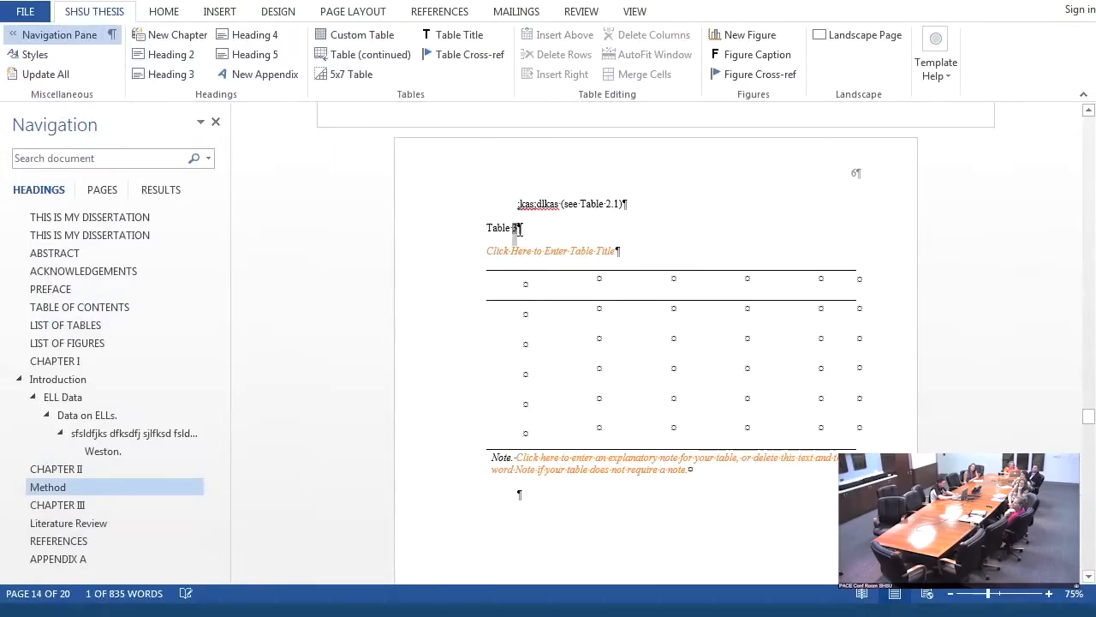
text(2.1)
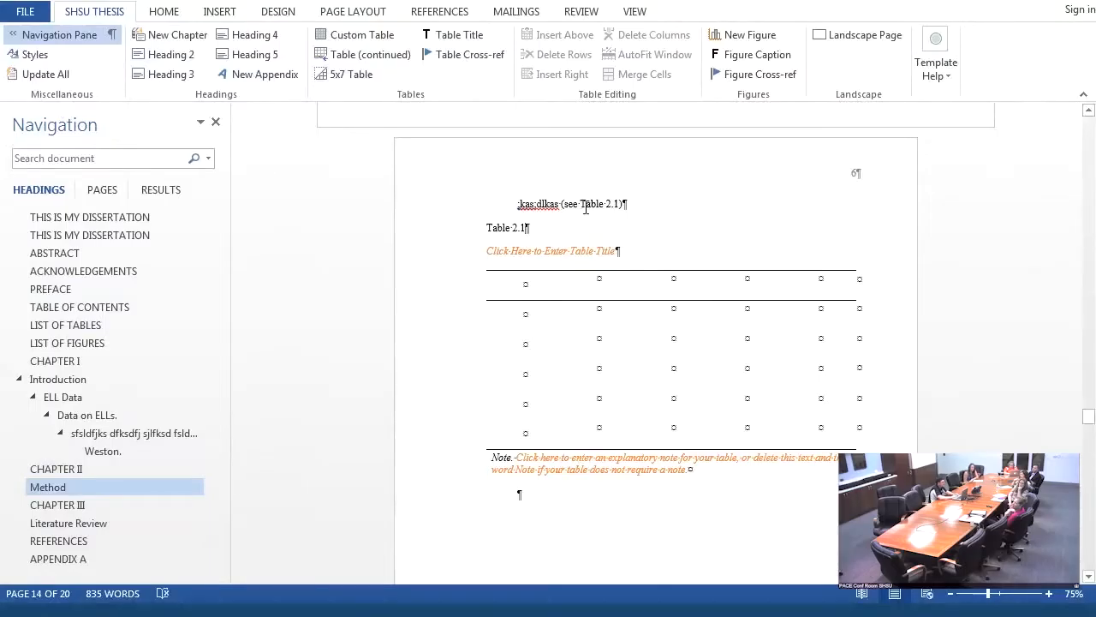
- Replace the words "Table 2.1" inside the parentheses with a table cross-reference to table number 2.1
drag(586, 207, 619, 207)
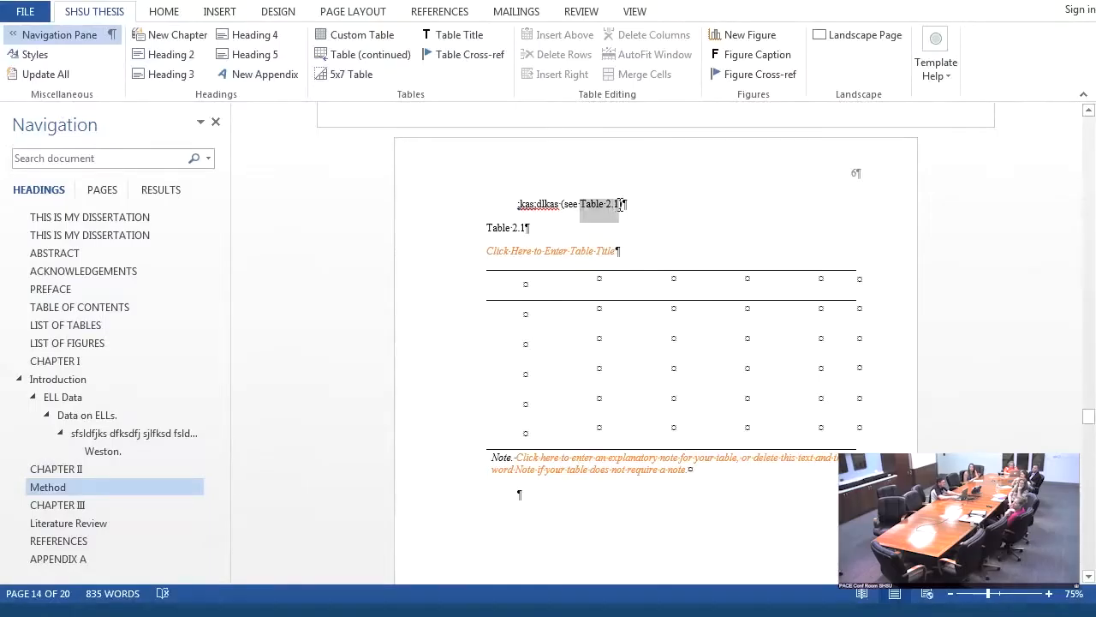
click(442, 53)
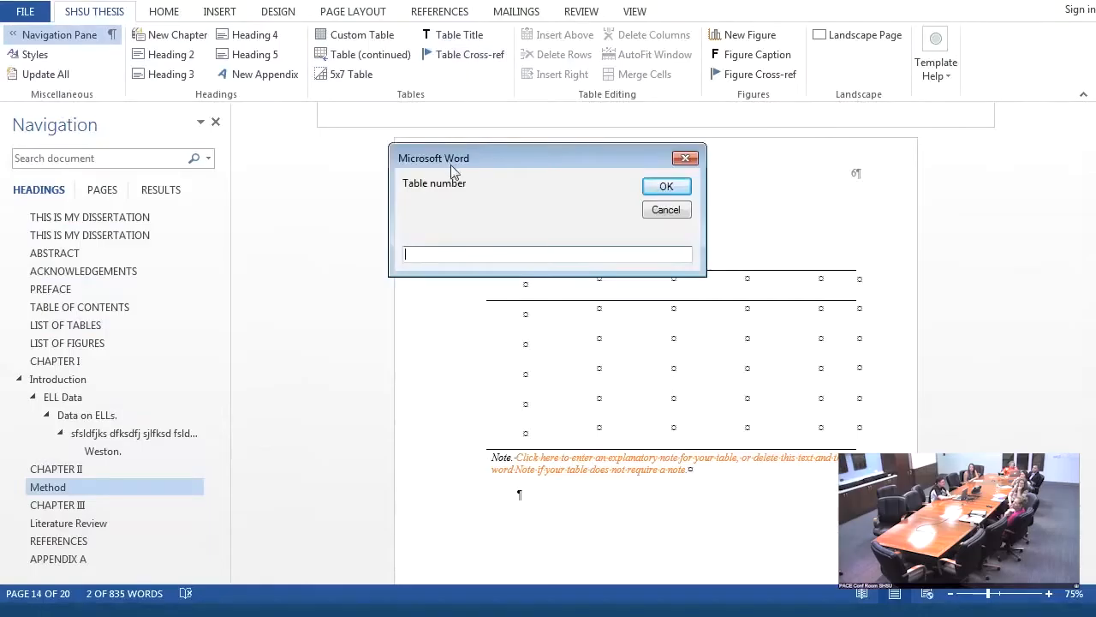
text(2.1)
click(667, 185)
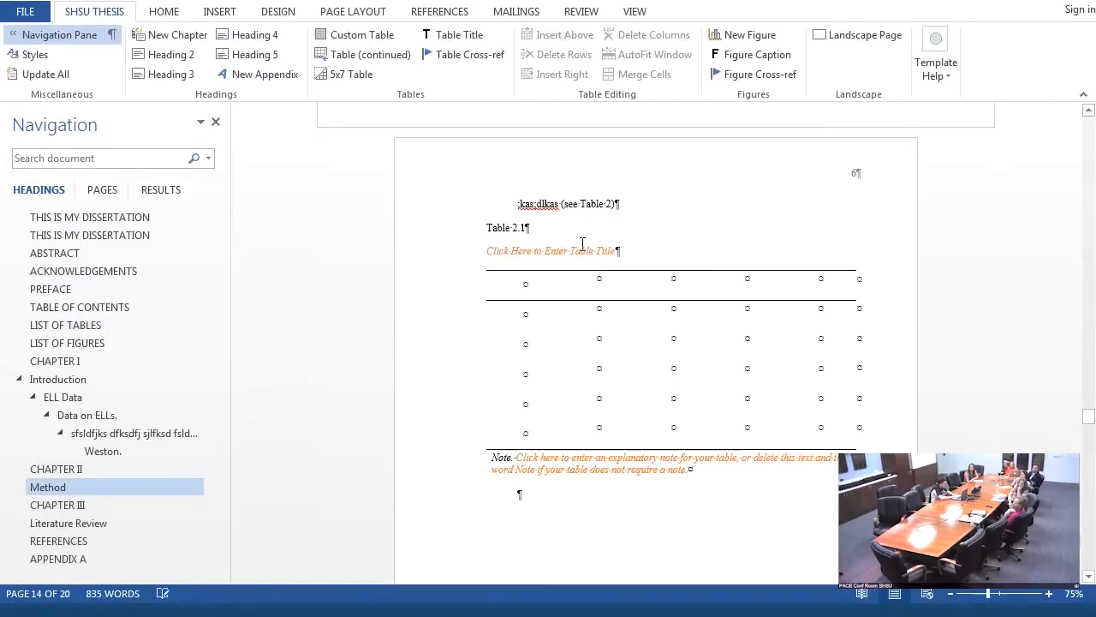
- Title the new table "Coffee Table"
click(582, 244)
text(C)
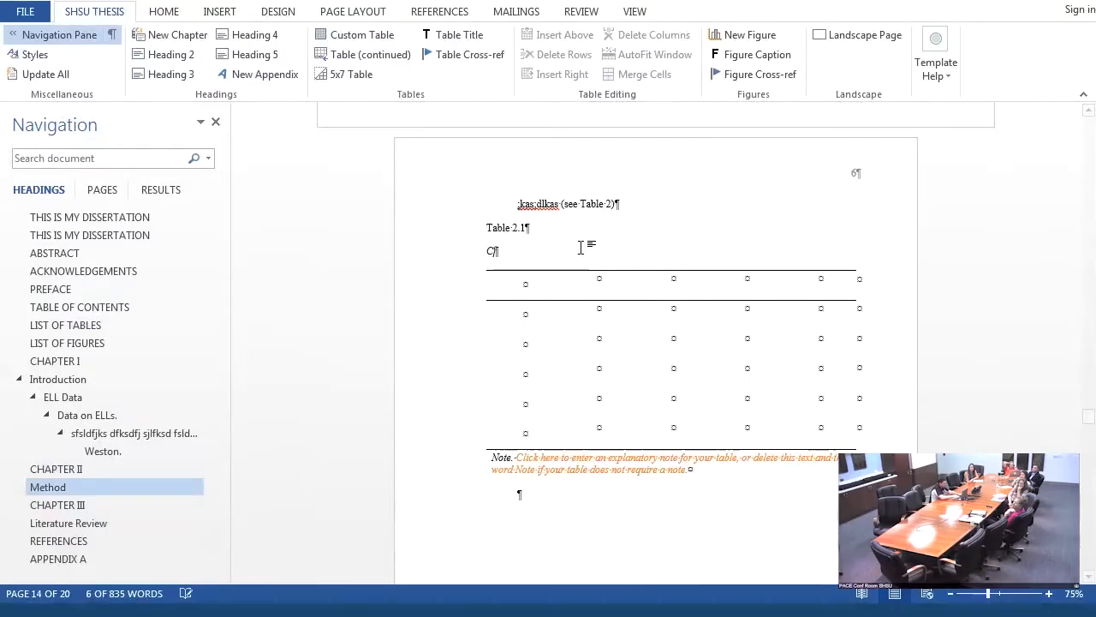
text(offee Tab)
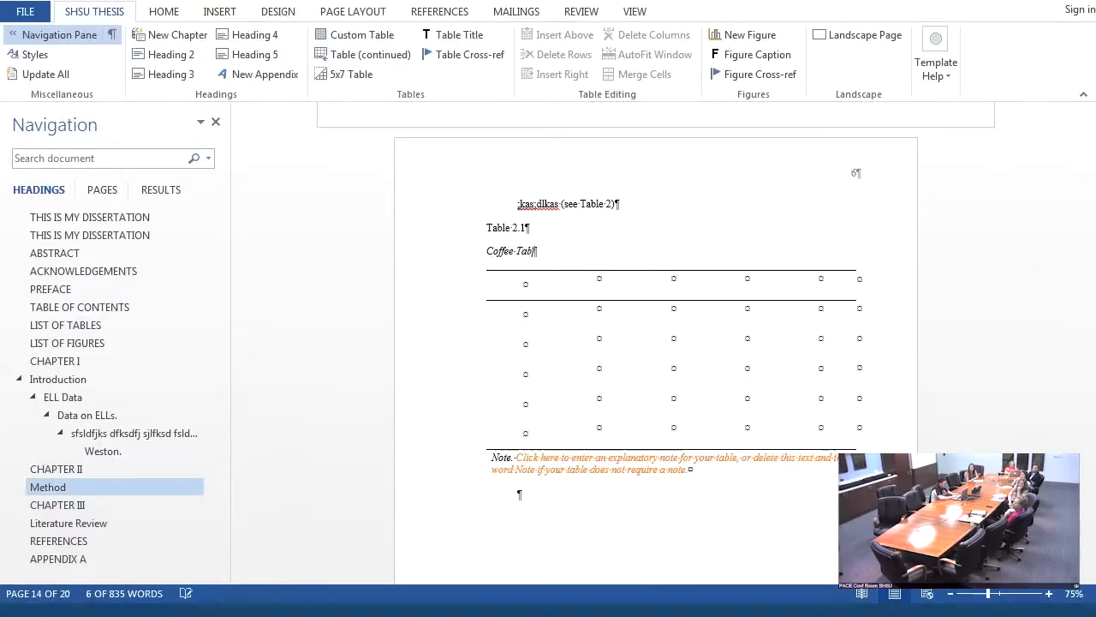
text(le)
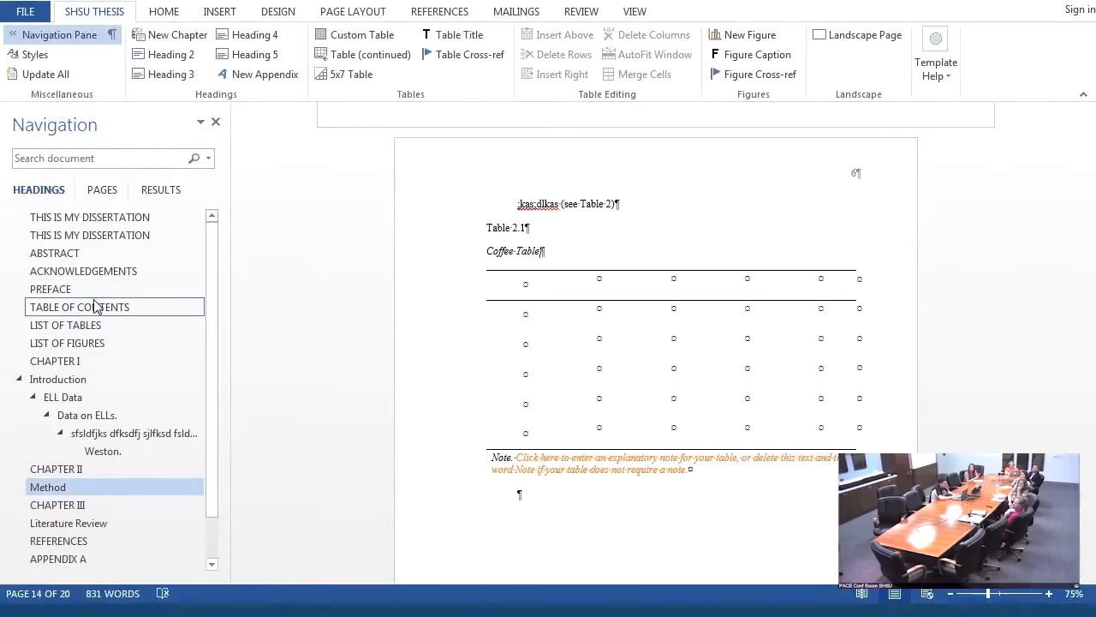
- Return to the List of Tables and update all of the document's lists and references
click(90, 325)
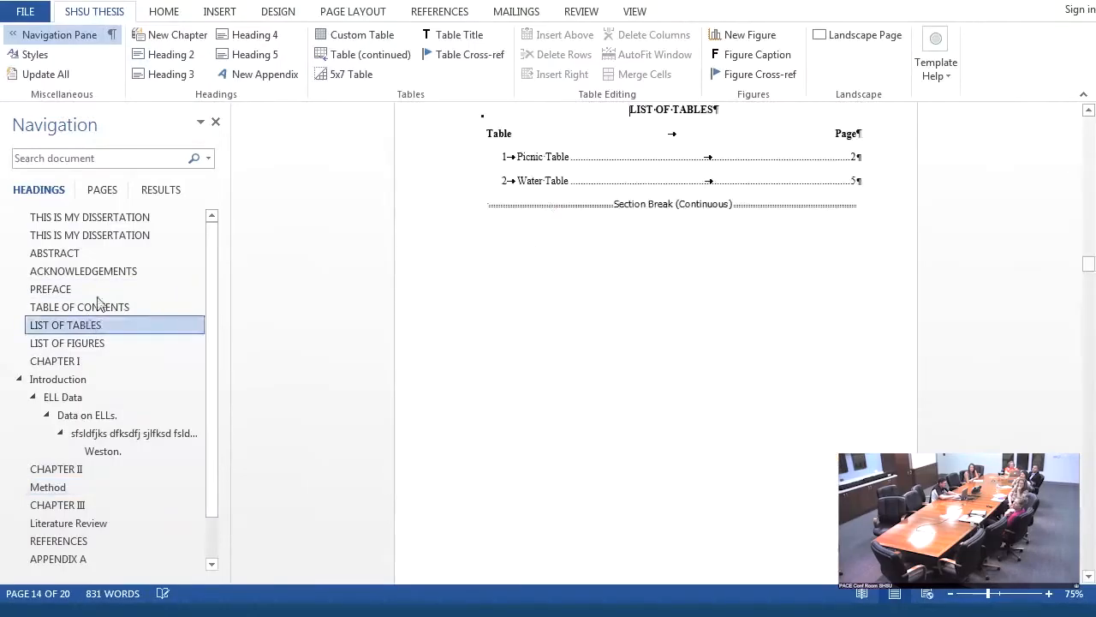
click(69, 77)
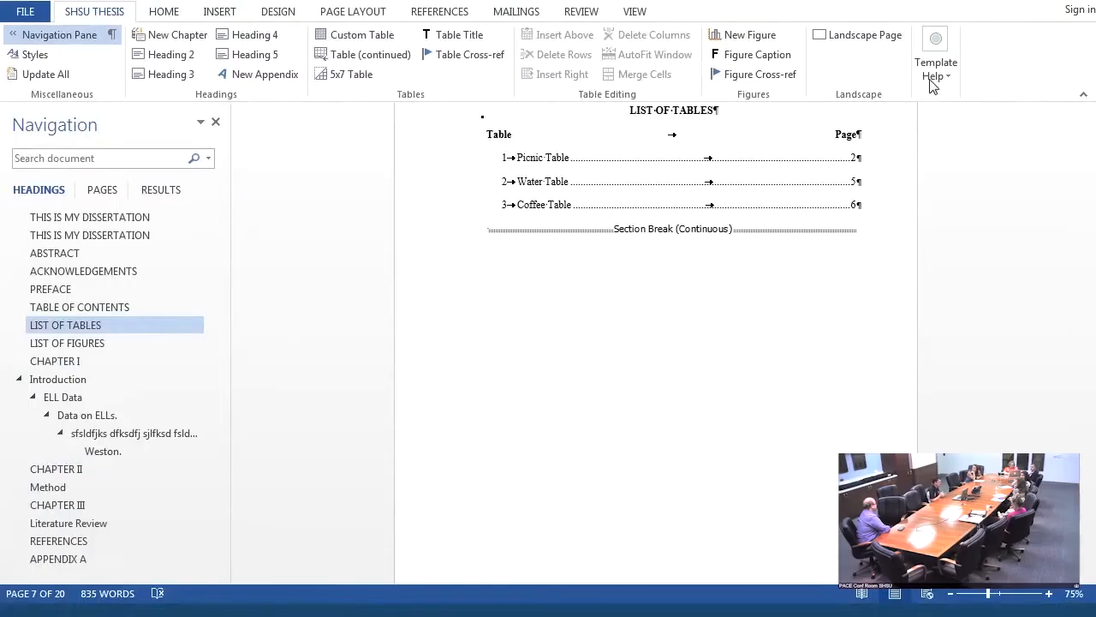
- In Chapter II, add a filler paragraph starting "Fla;d ka; k;lfk" before the section break preceding the landscape page
click(67, 467)
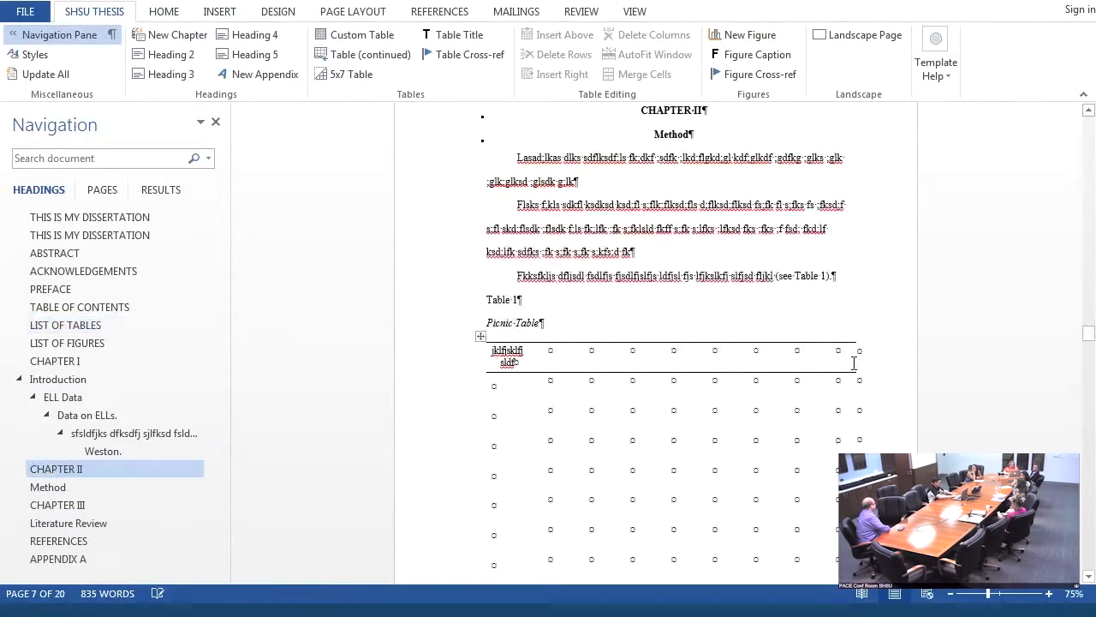
drag(1084, 340, 1084, 365)
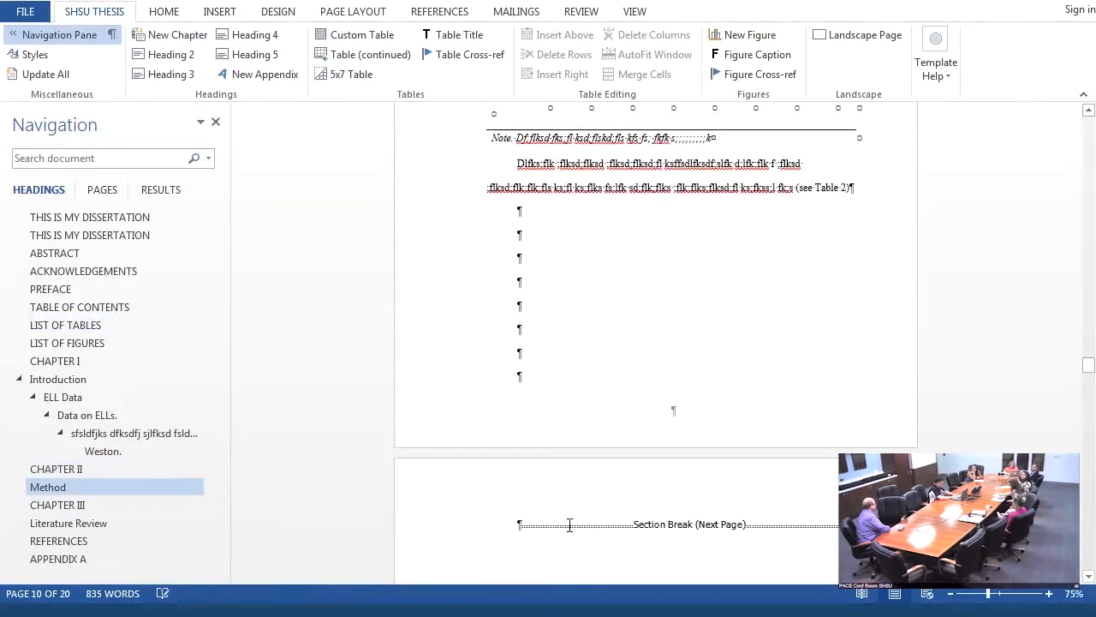
click(510, 526)
text(Fla;d ka; k;lfk)
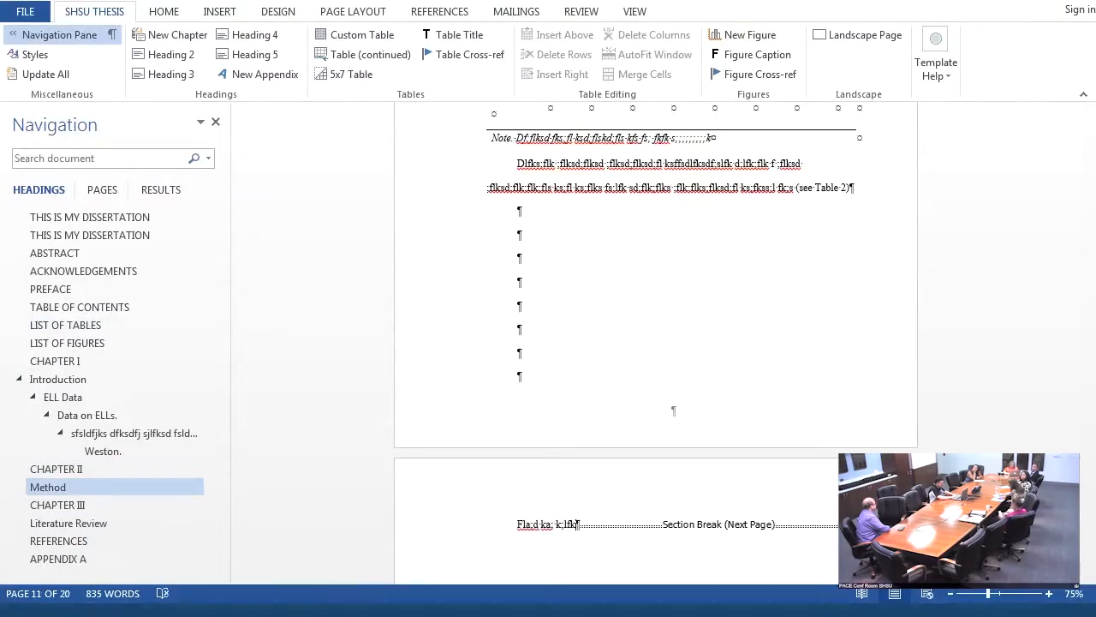
text( ;lfk;lfk ;flkd;lfkd;lfk fd;l fk;flkz;lcfk ;lfks;l)
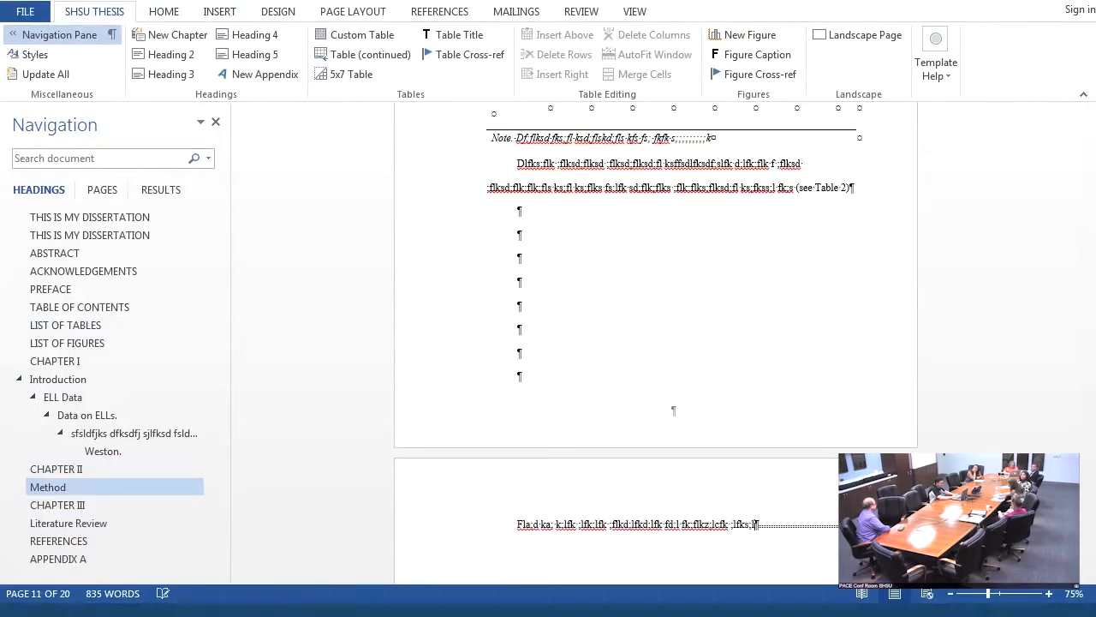
text(k ;flkd;lks d;lkda kd;lks;ldka ;dk ;l)
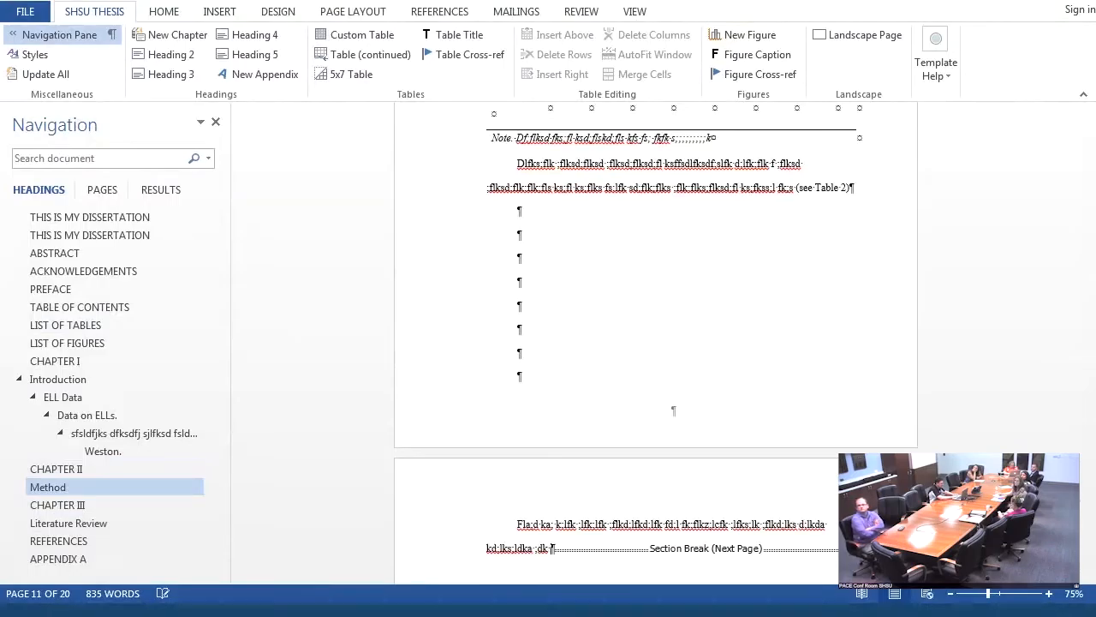
- Add blank lines below the filler paragraph and insert two new figure placeholders with captions there
key(Return)
key(Return)
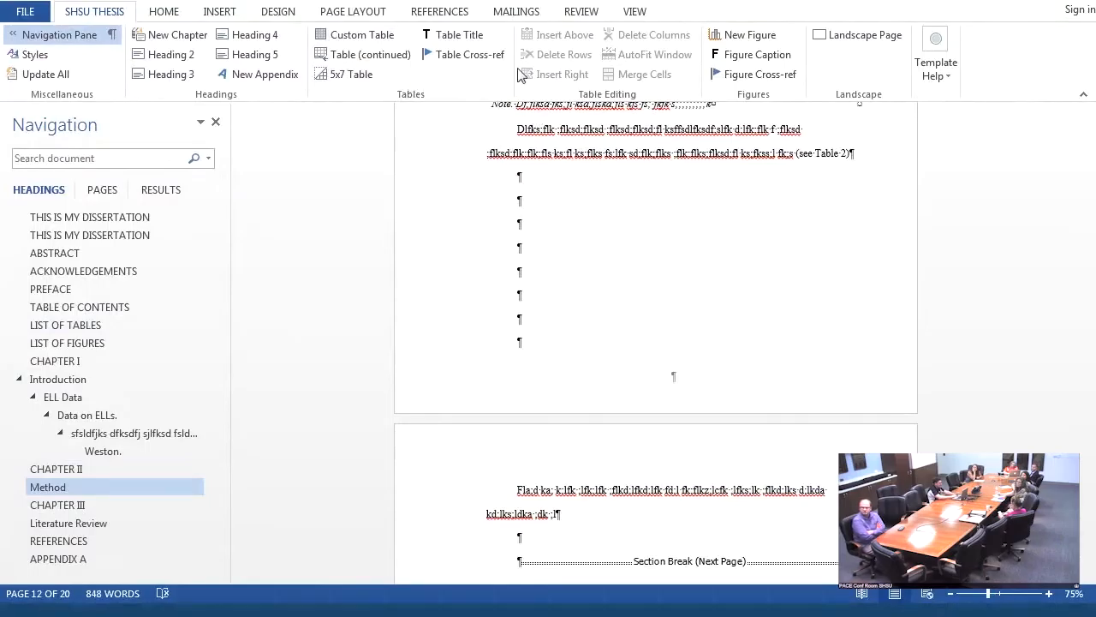
double_click(741, 42)
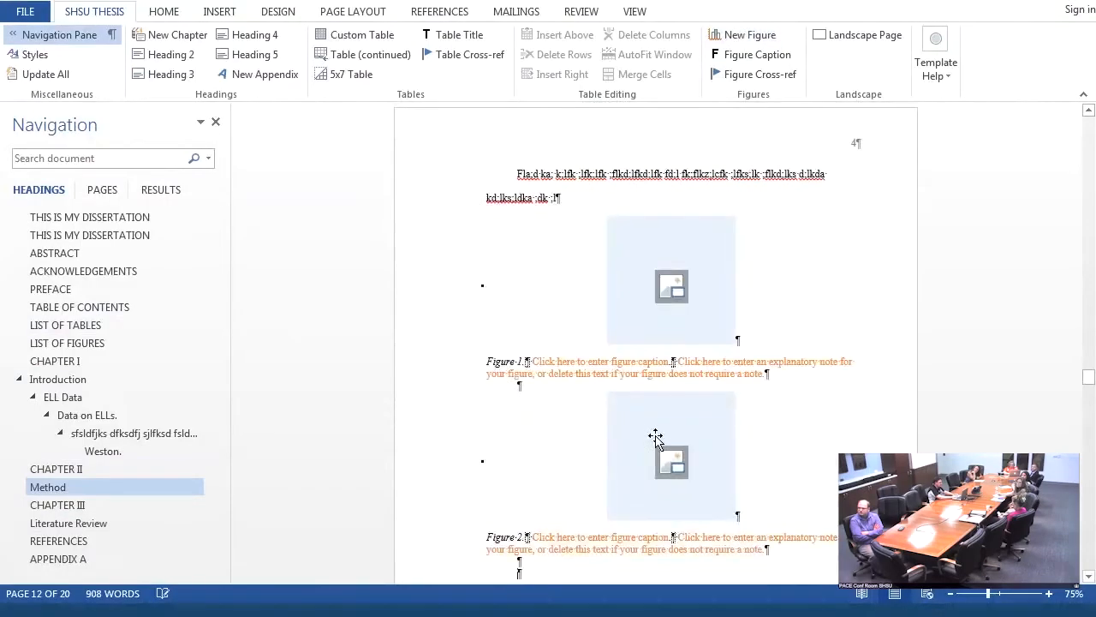
- For the first figure placeholder, look through the Process, Pyramid and Cycle SmartArt layouts without inserting one
click(652, 274)
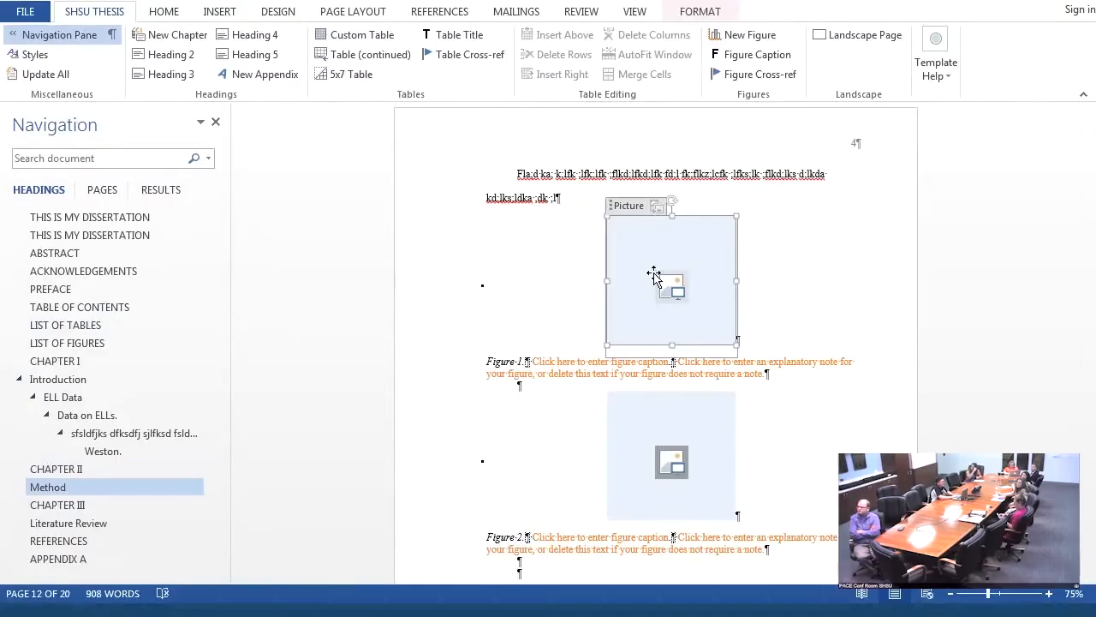
click(214, 16)
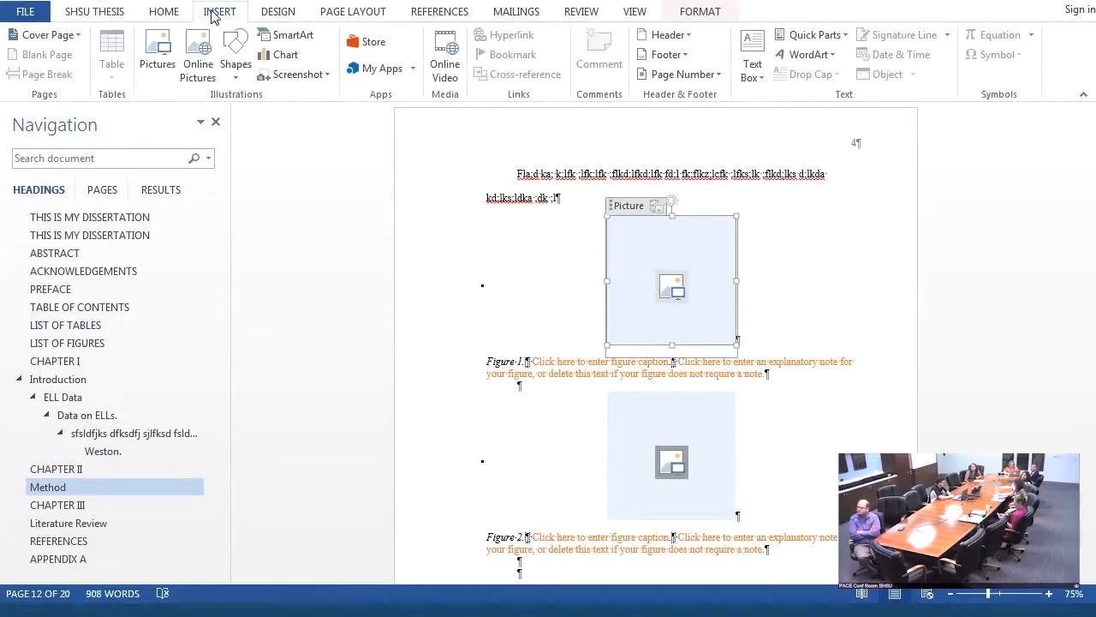
click(285, 40)
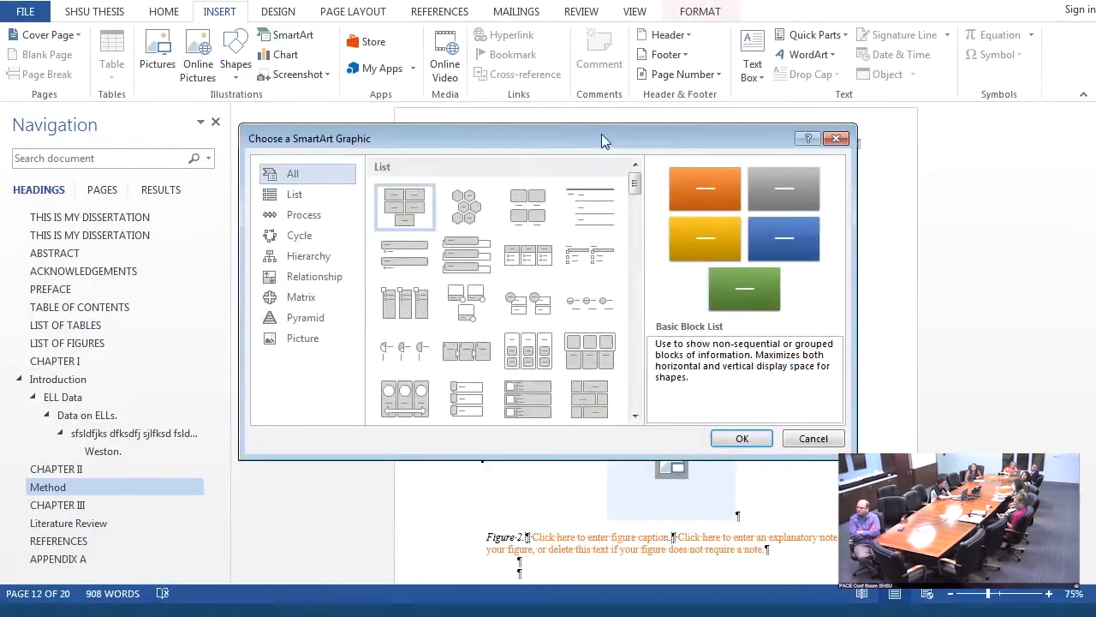
drag(602, 135, 797, 138)
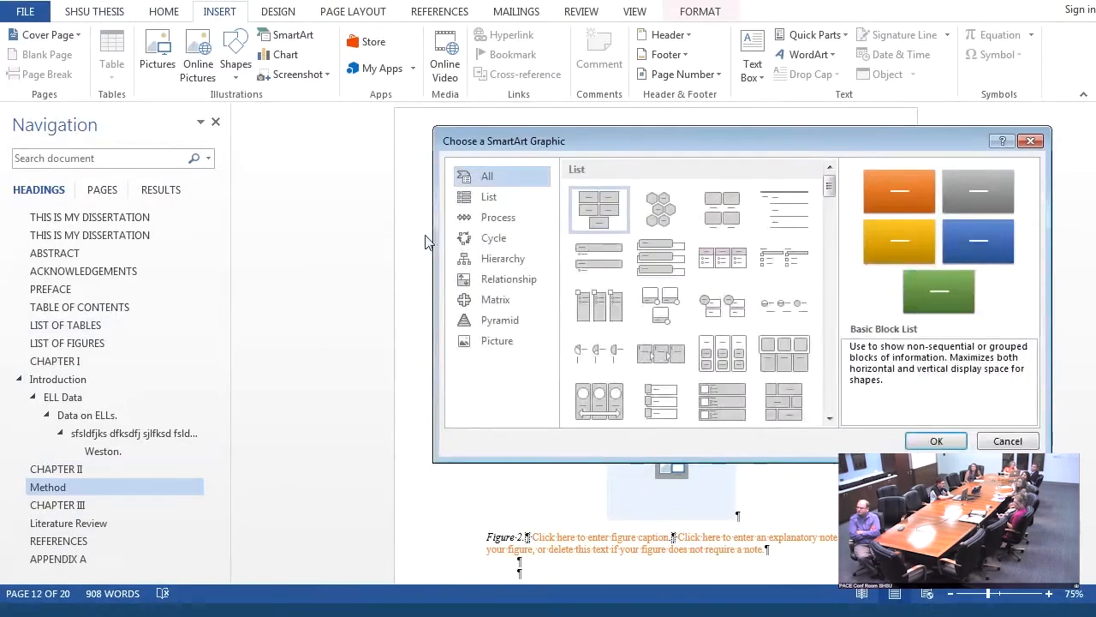
click(510, 221)
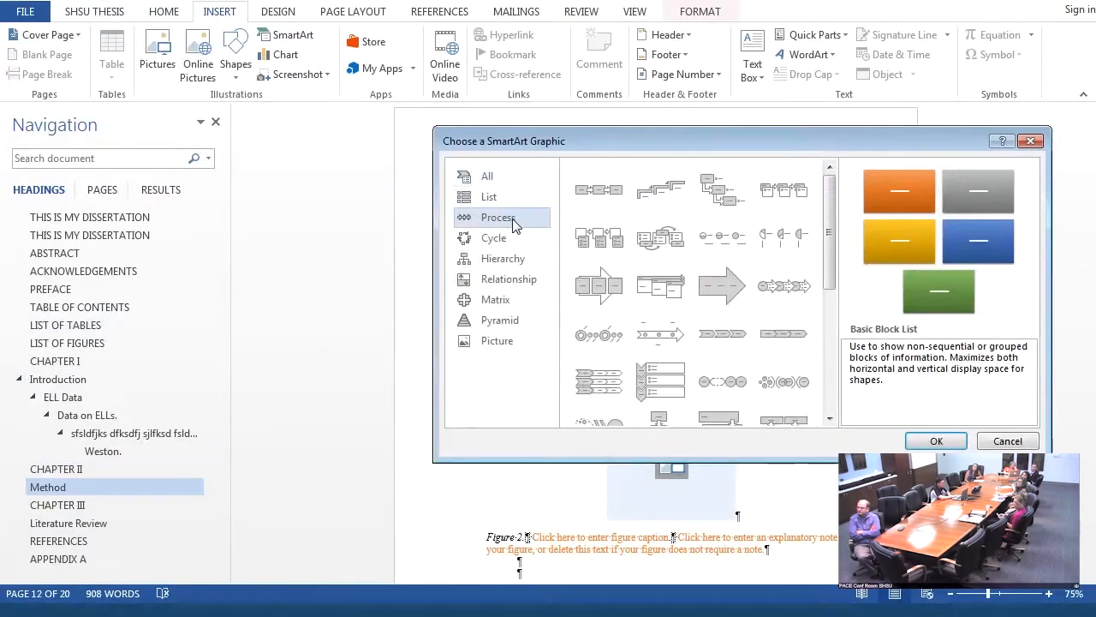
click(530, 320)
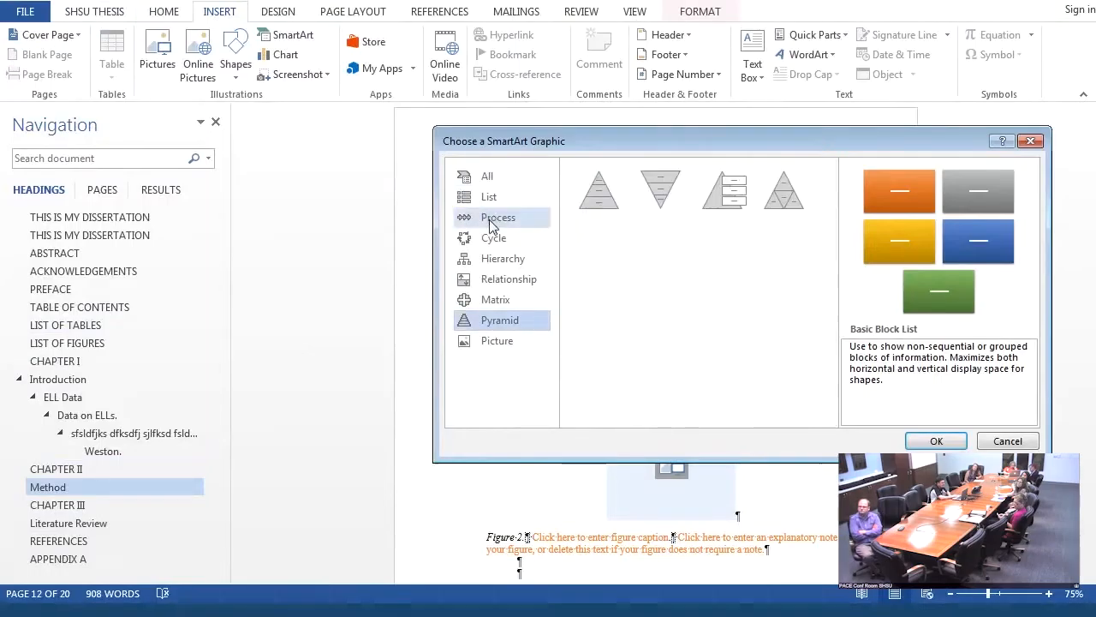
click(469, 237)
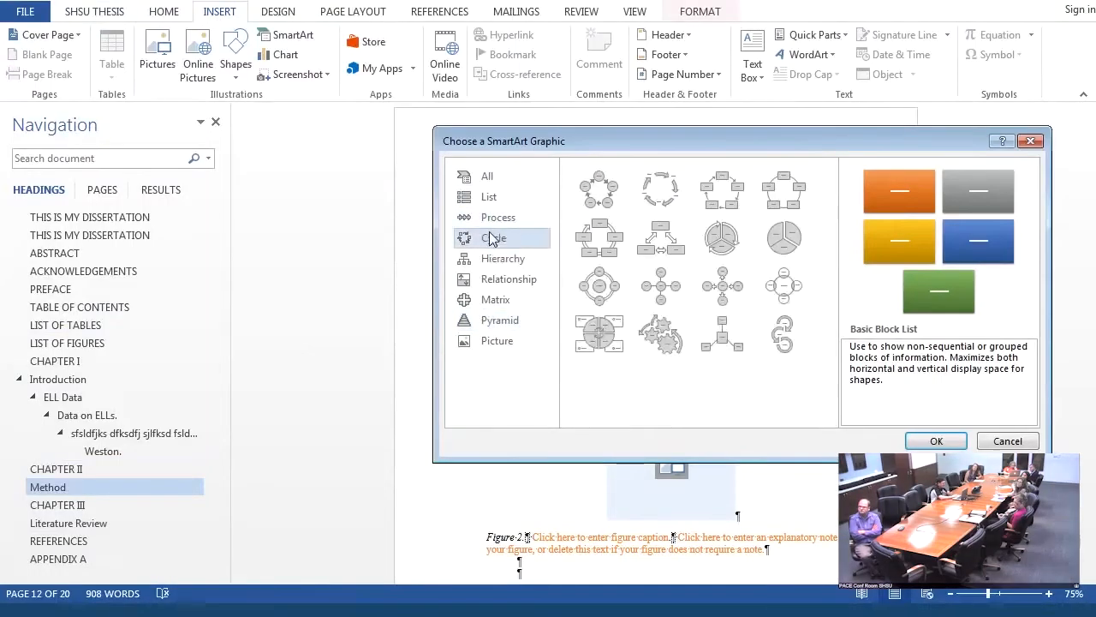
click(1029, 142)
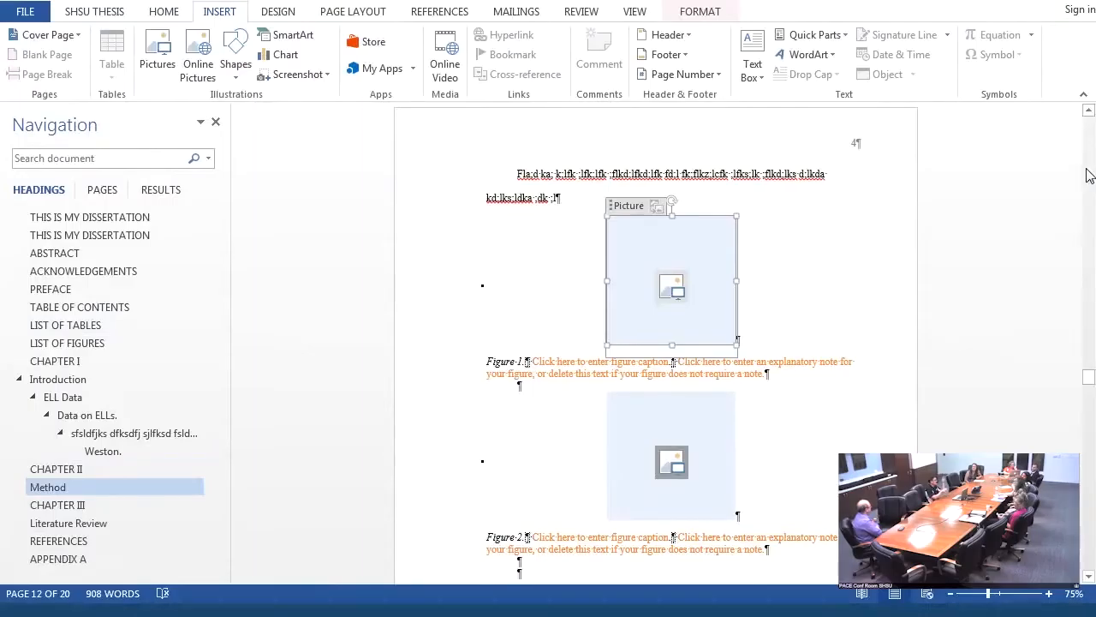
- Add the in-text mention "(see Figure 1)" near the end of the filler paragraph above the figures
click(648, 369)
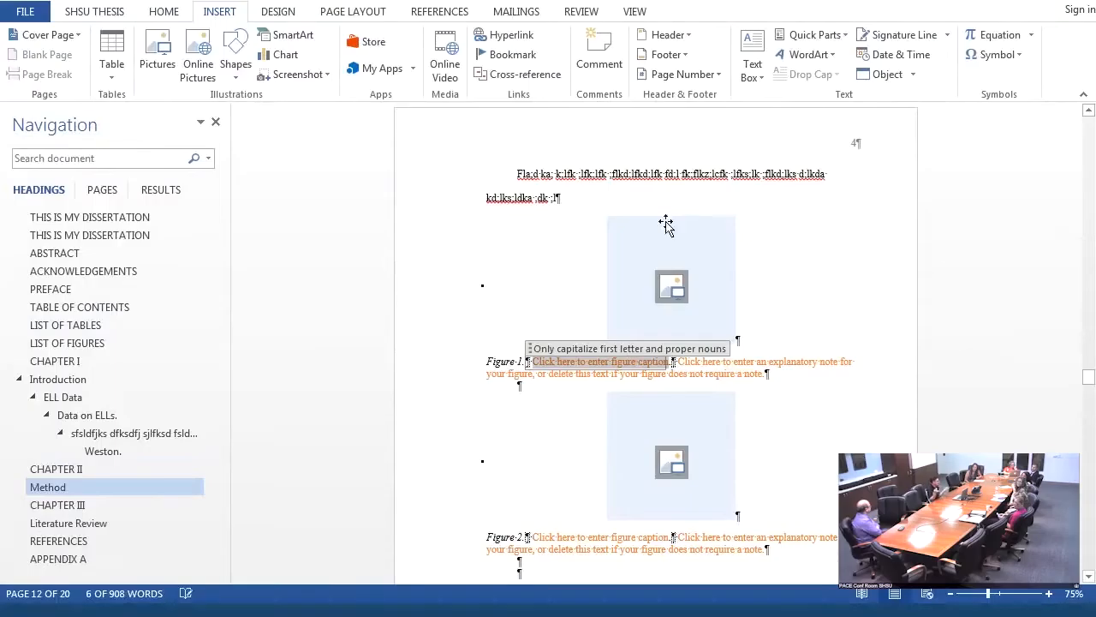
click(555, 196)
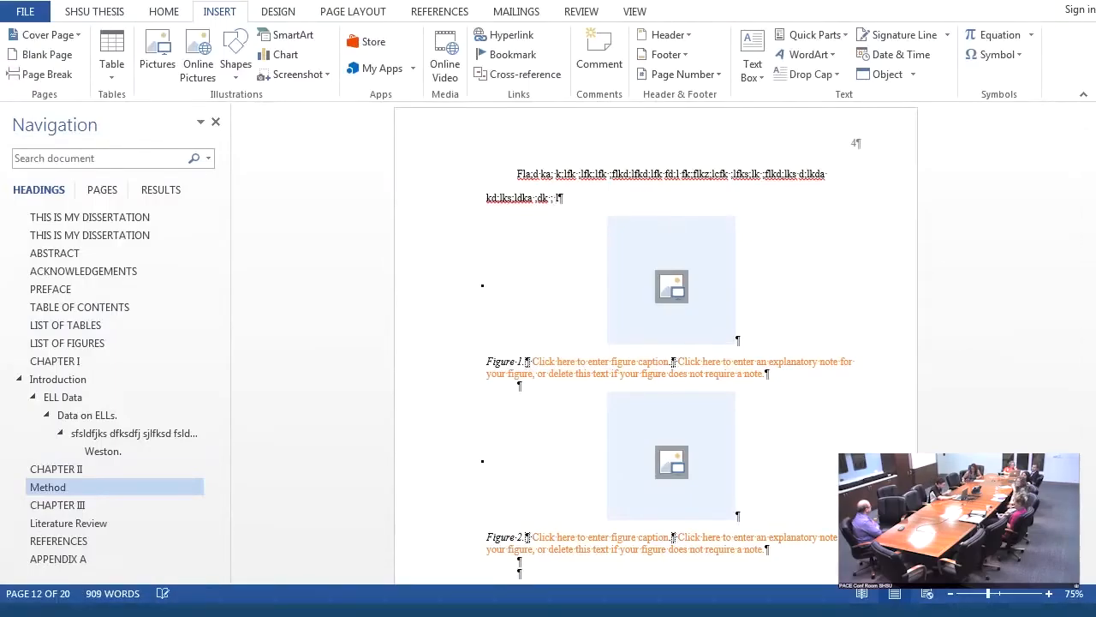
text((see )
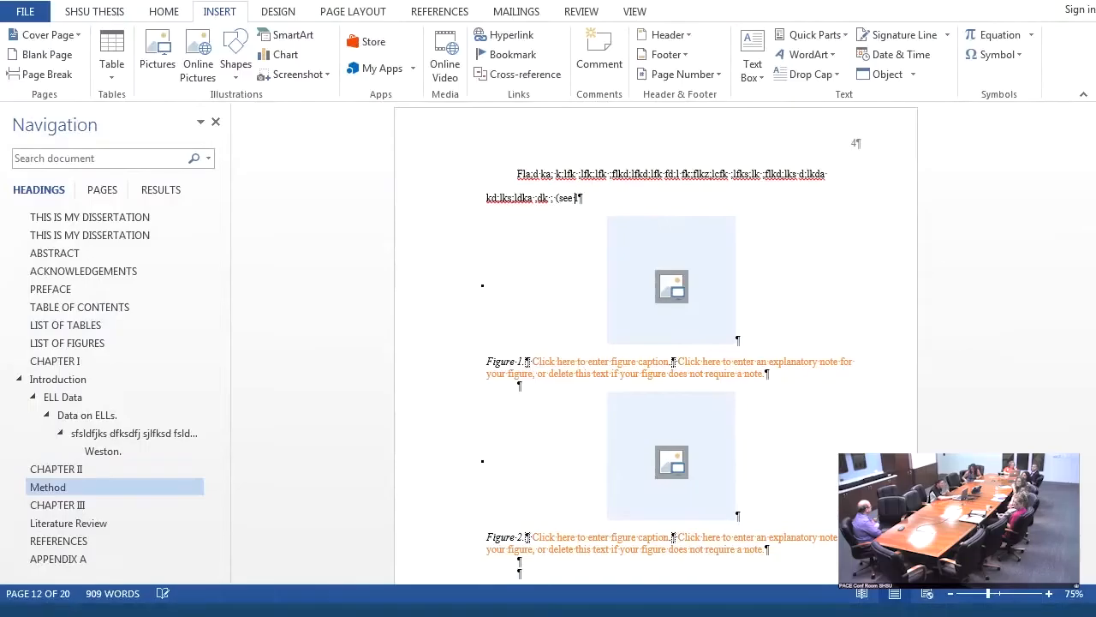
text(Figure 1)
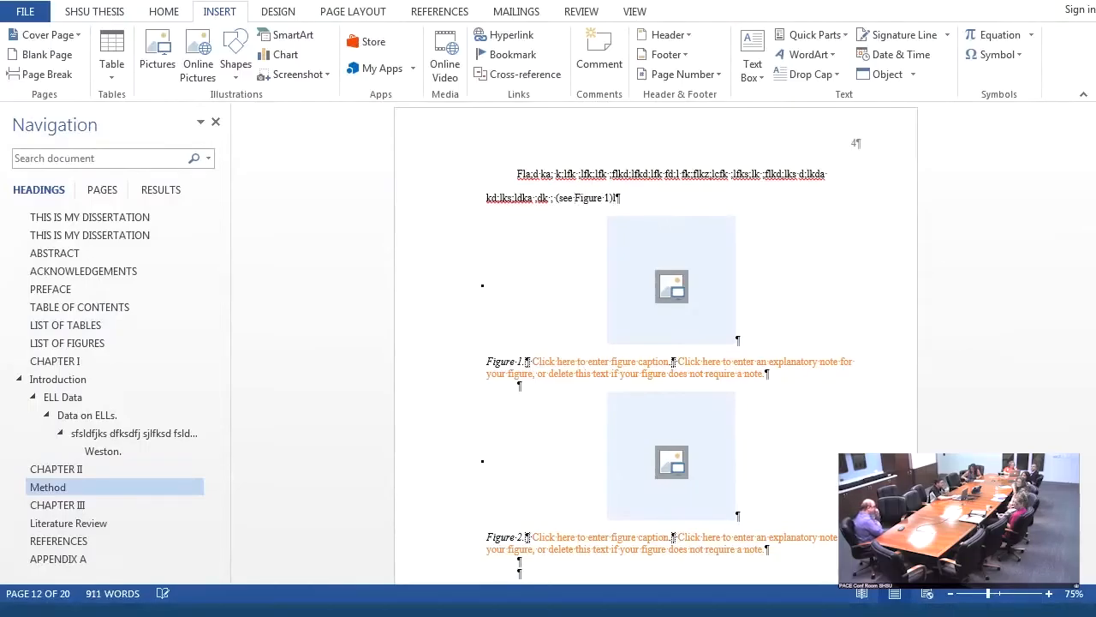
- Turn "Figure 1" in the filler paragraph into a figure cross-reference pointing to figure number 1
drag(576, 192, 610, 196)
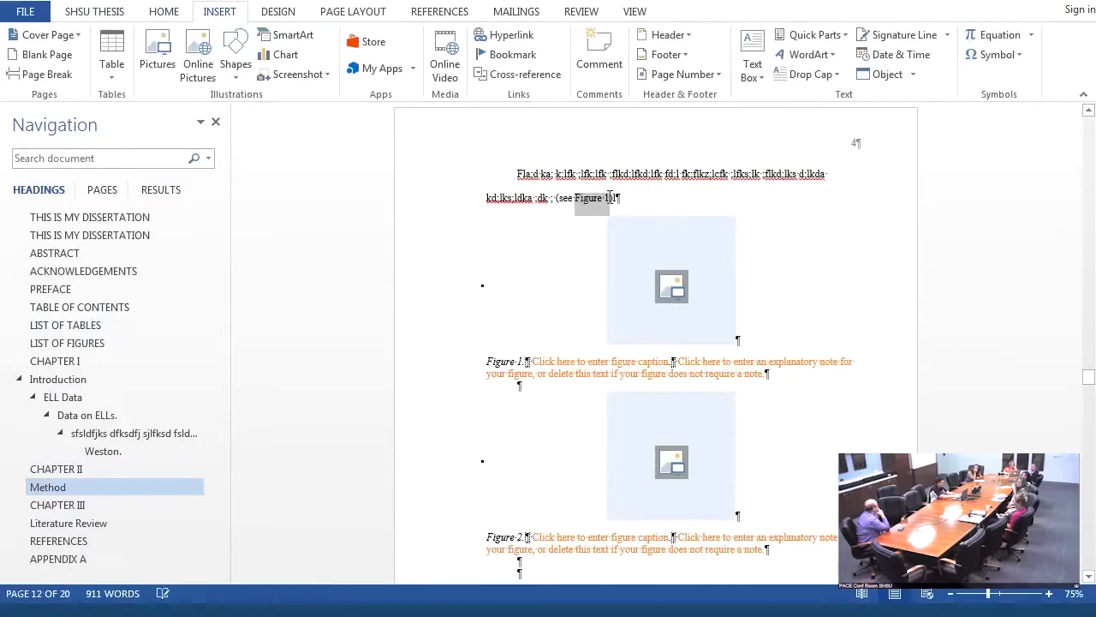
click(107, 12)
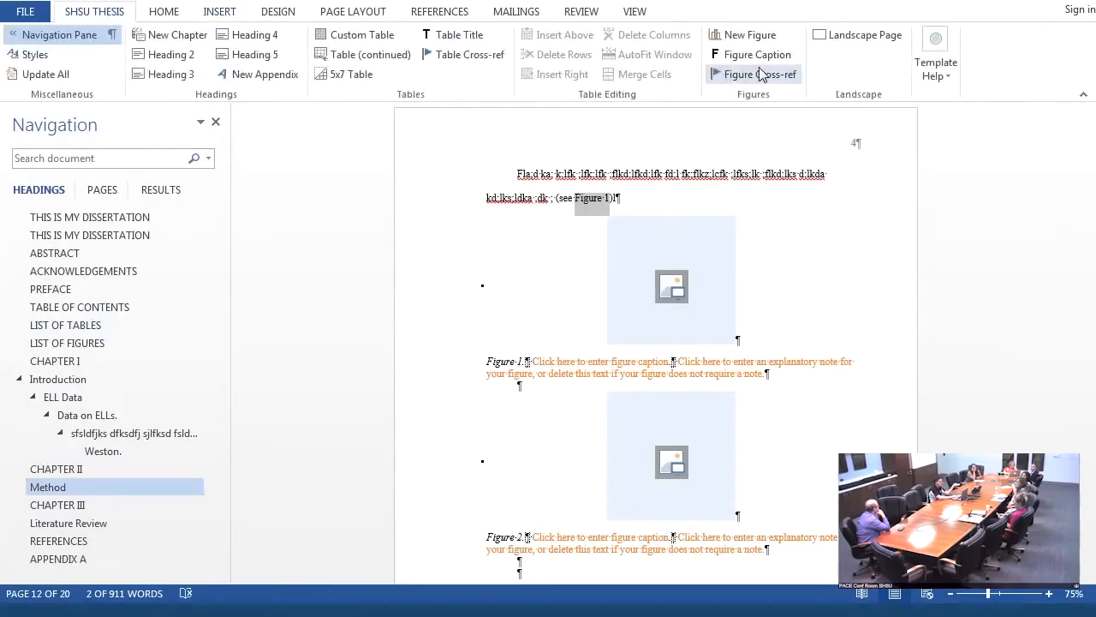
click(751, 80)
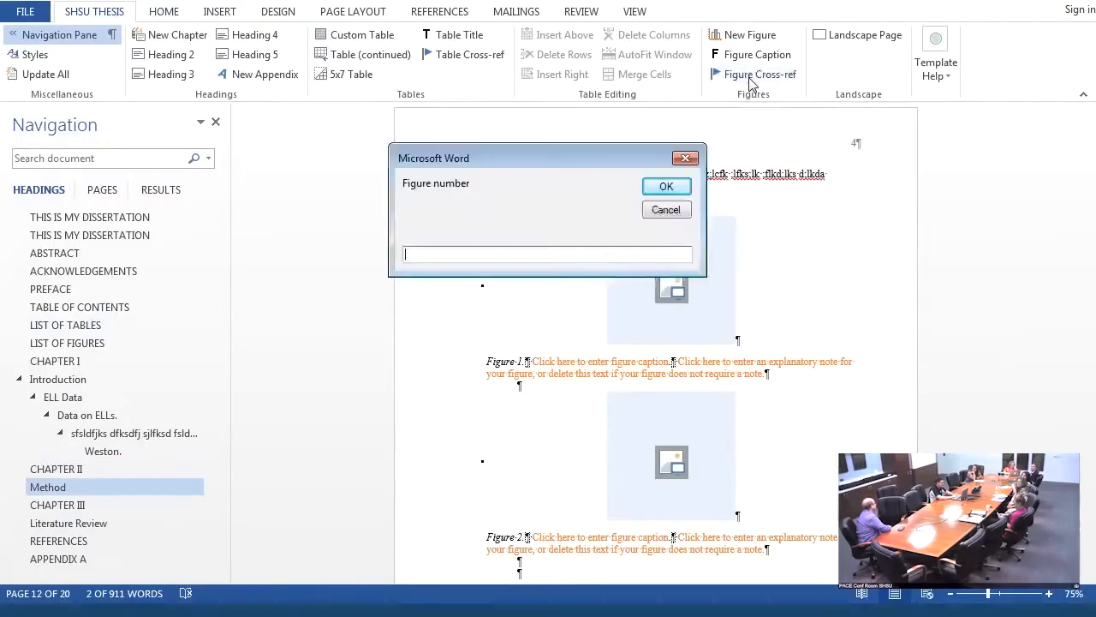
drag(588, 161, 722, 164)
text(1)
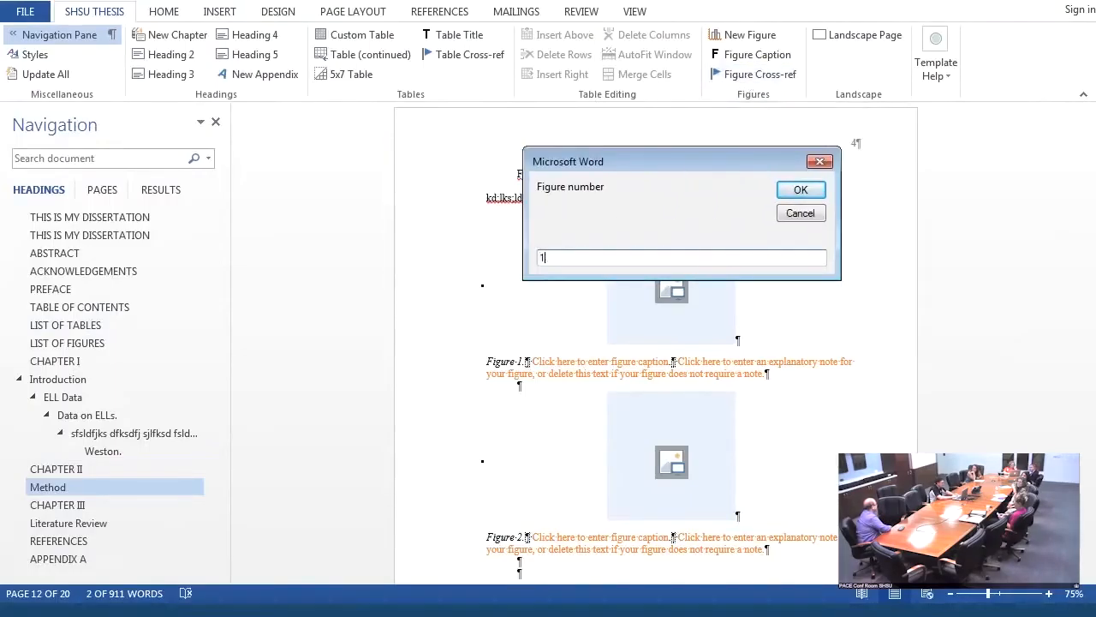
click(799, 190)
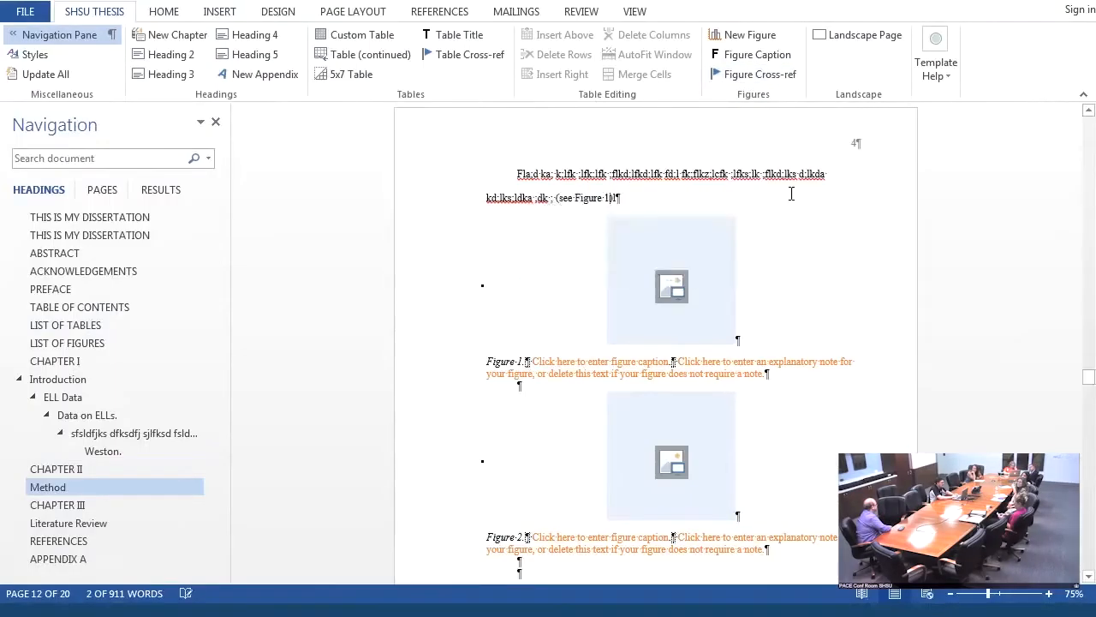
- Caption the first figure "Figure 8", then go to the List of Figures and update all of the document's lists
click(571, 361)
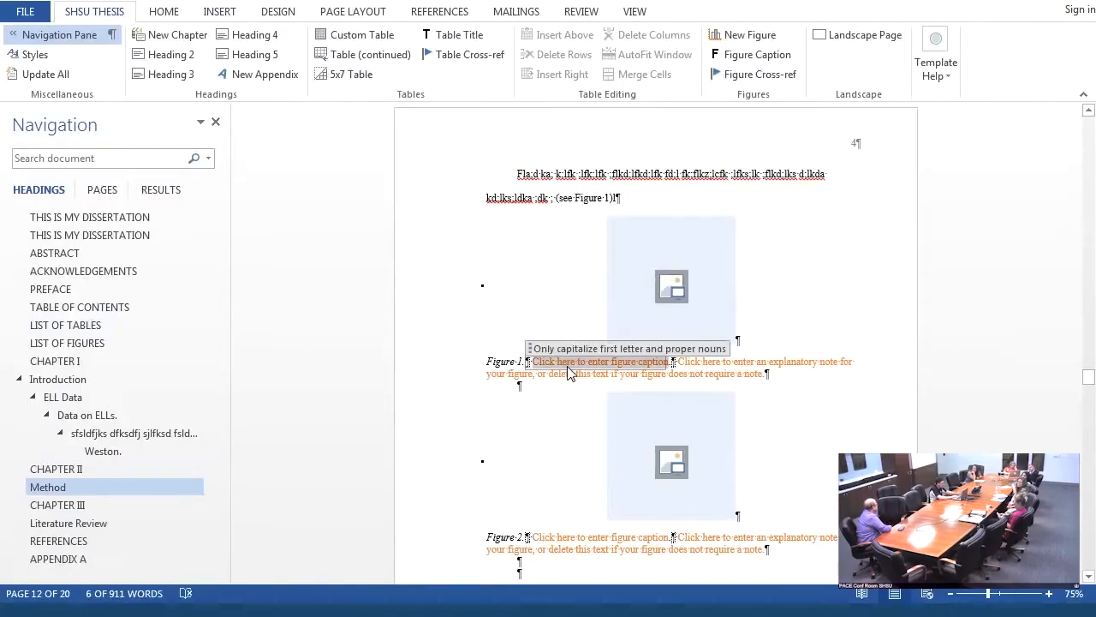
text(Figure.)
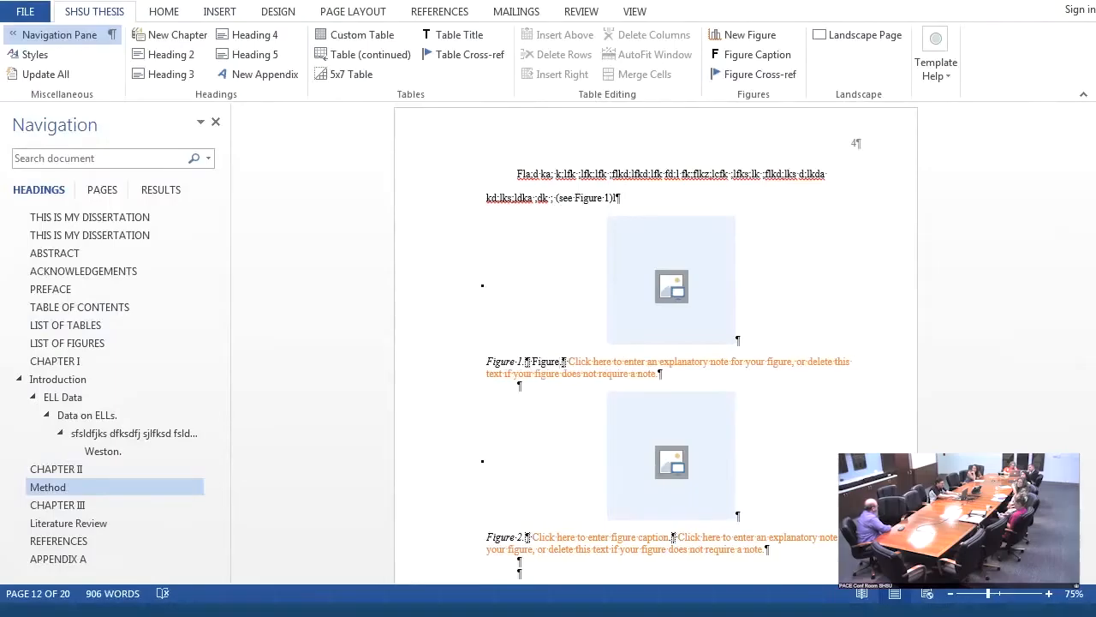
text( 8)
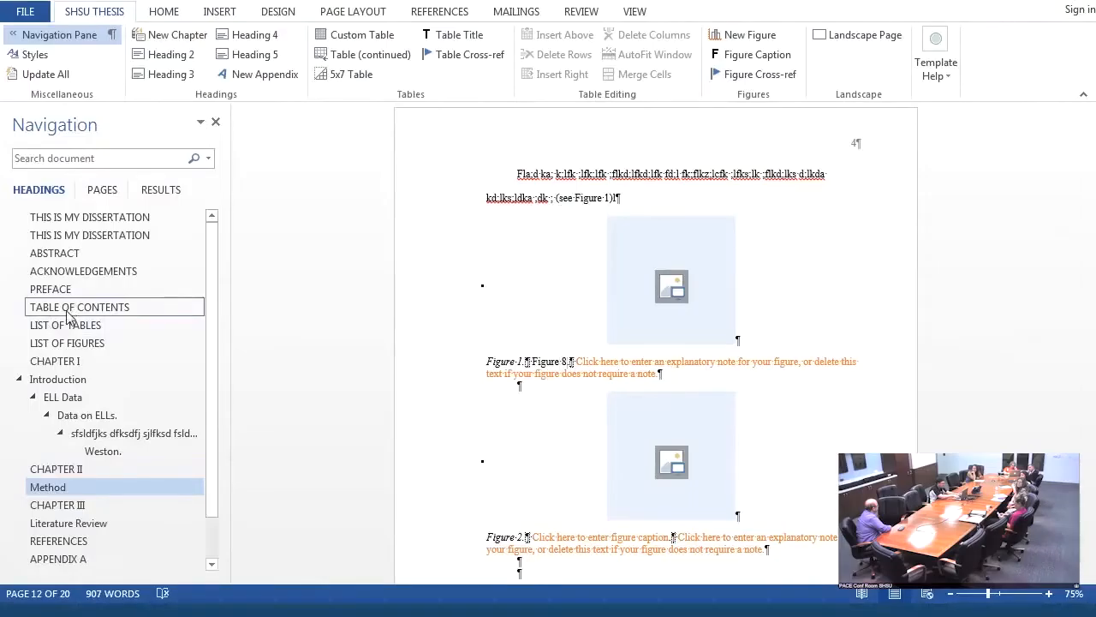
click(64, 343)
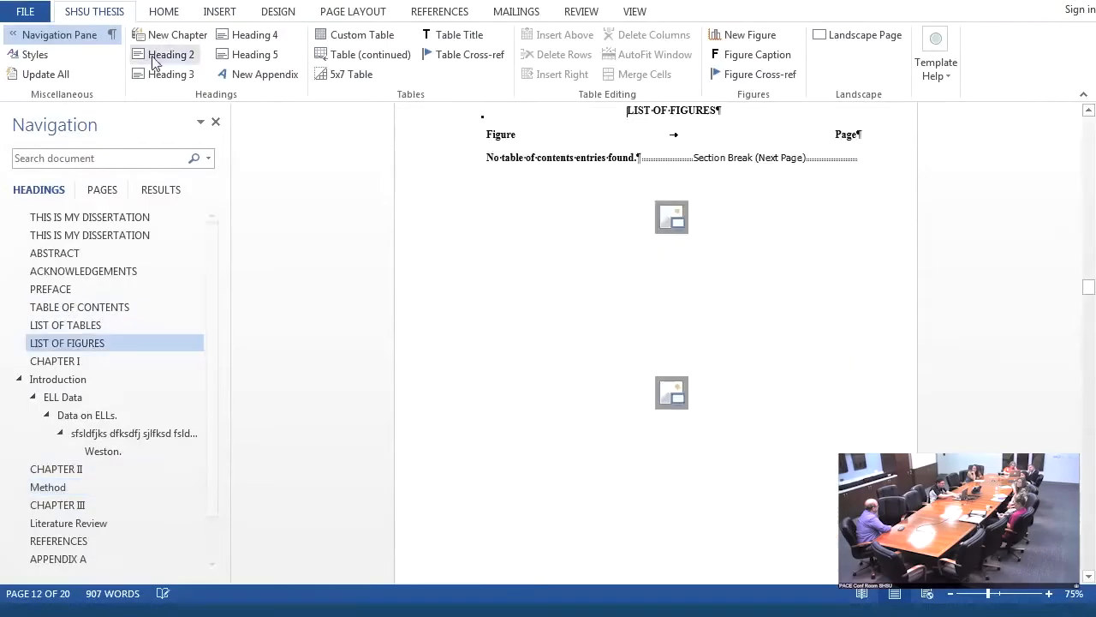
click(48, 74)
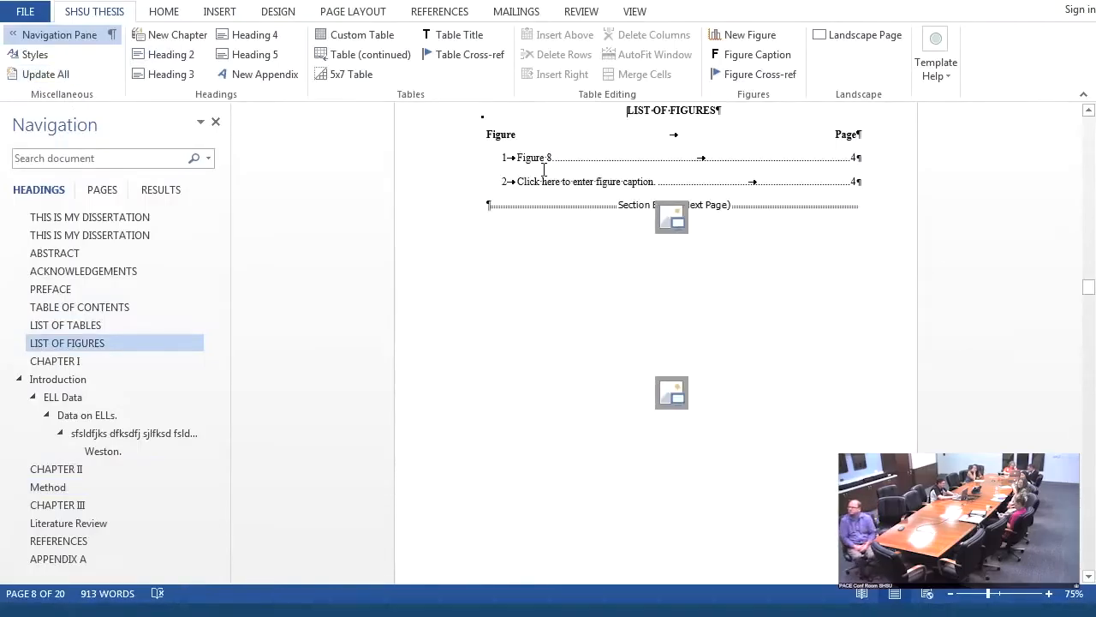
- Look over the Chapter III and Method pages, then follow the Coffee Table entry in the List of Tables to its page
click(72, 507)
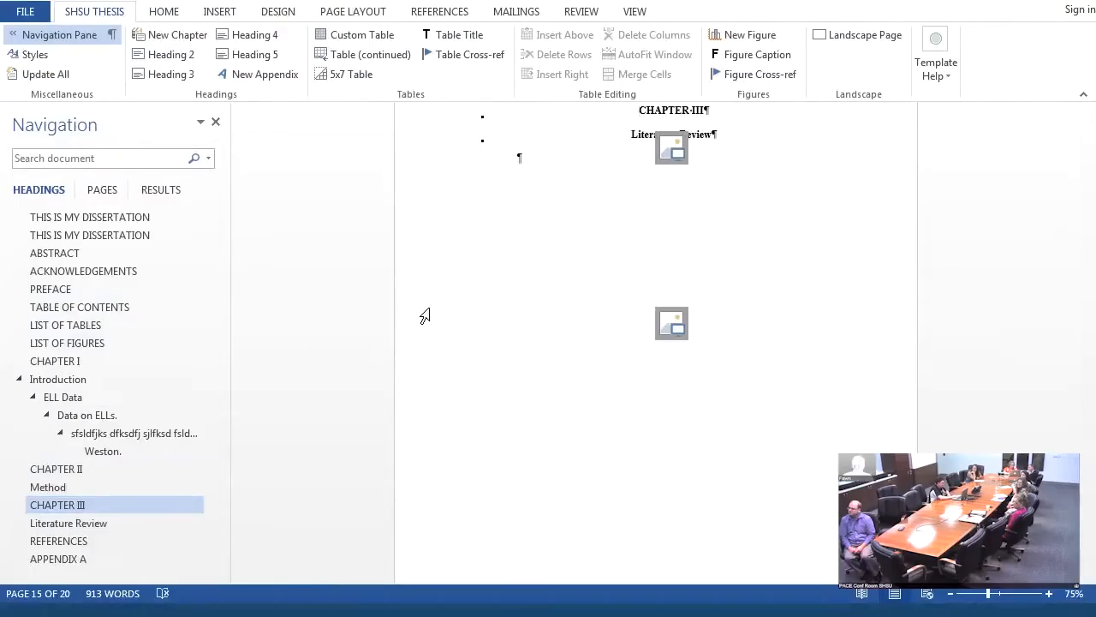
click(79, 487)
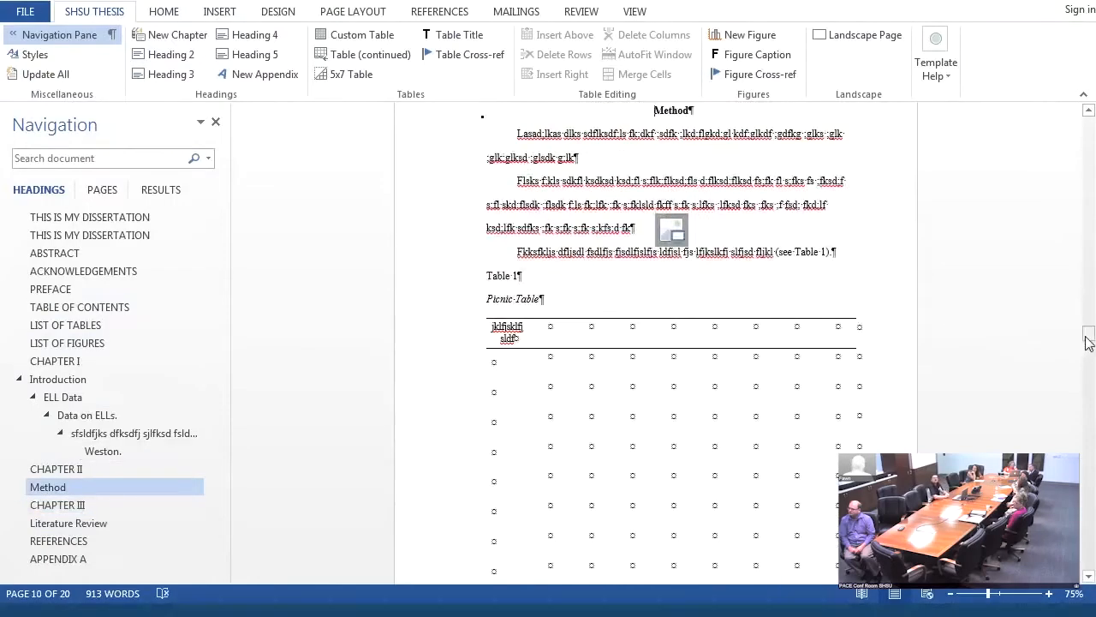
drag(1087, 340, 1088, 377)
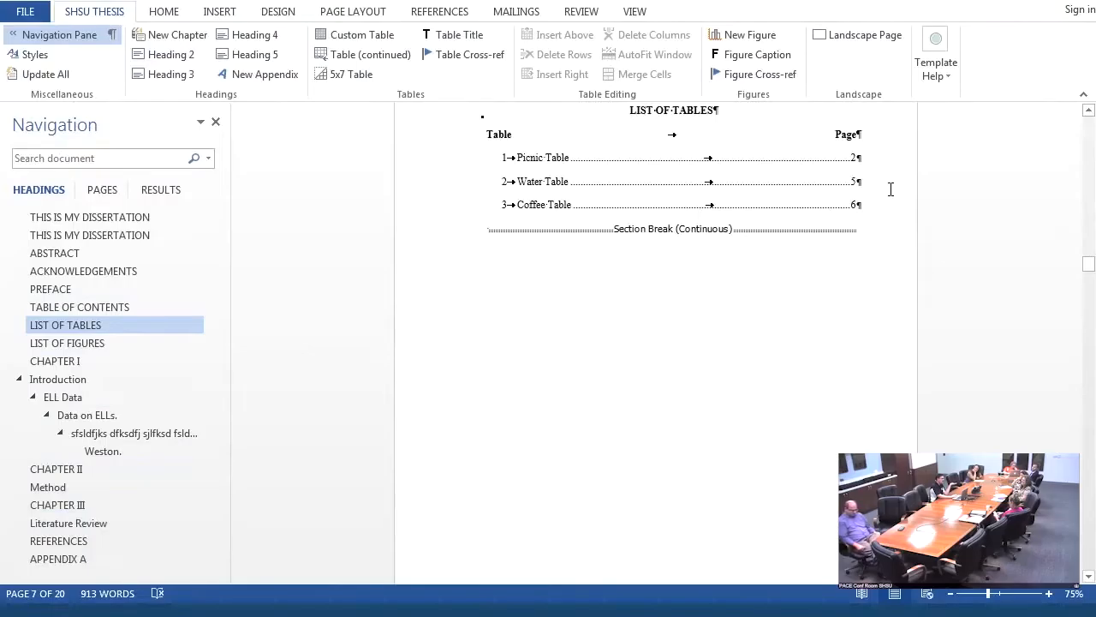
click(852, 204)
key(Down)
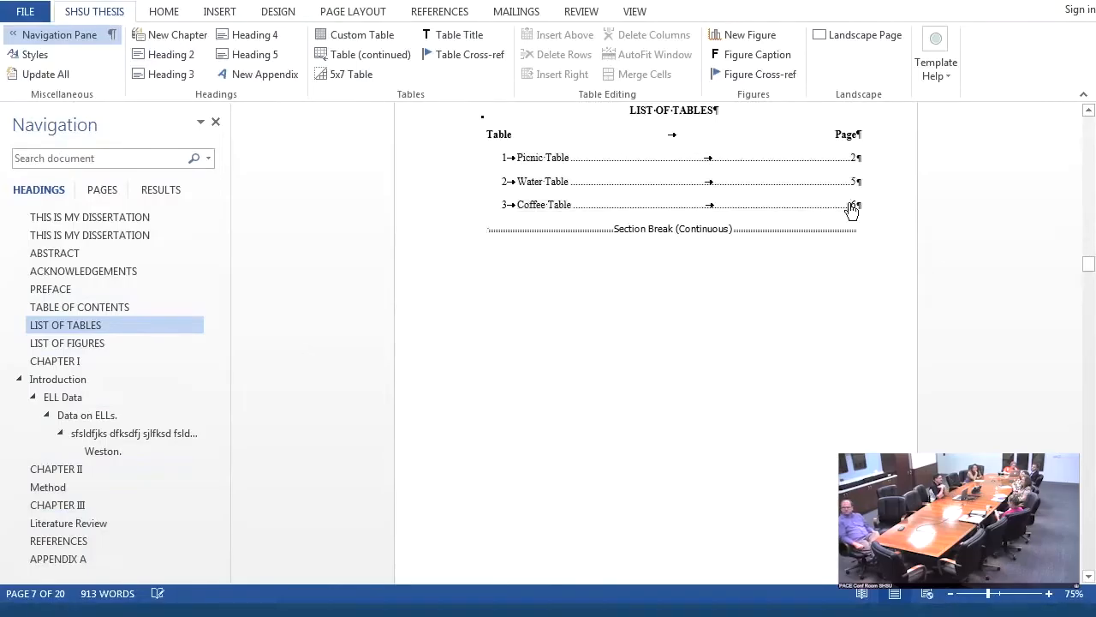
ctrl+click(852, 205)
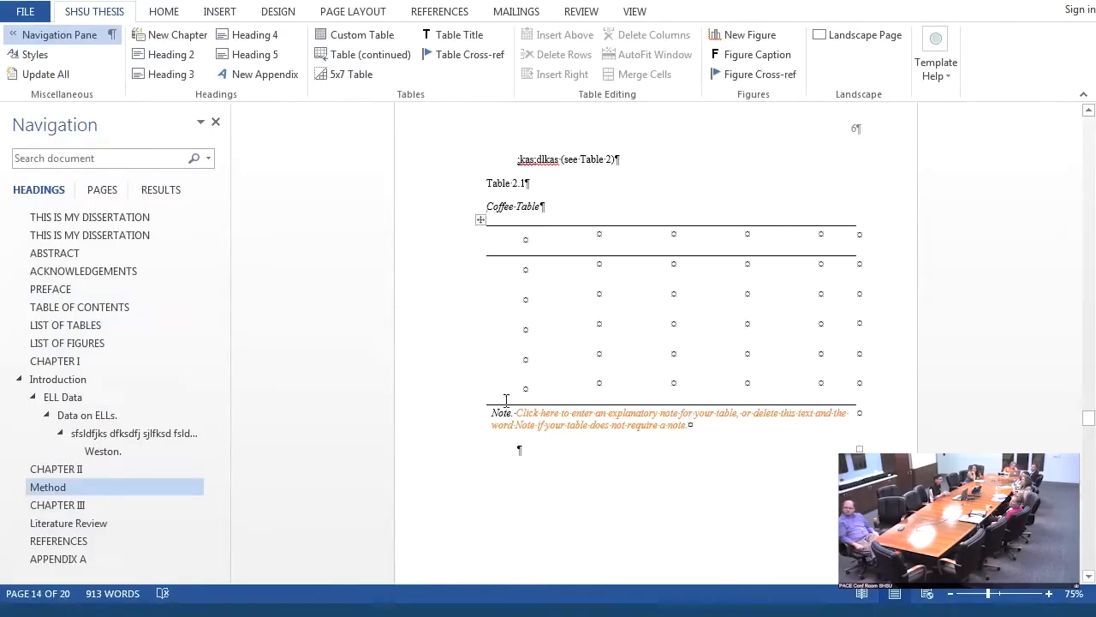
- Review the placeholder instructions in the References section, then the ELL Data section and the following pages up to Table 1
click(54, 541)
click(690, 206)
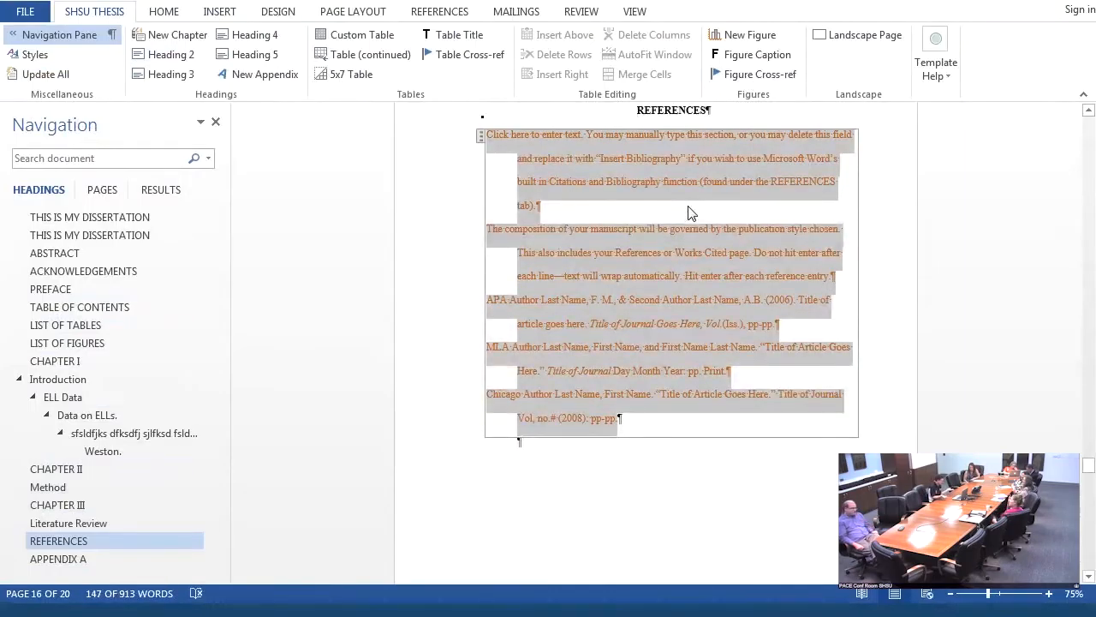
click(70, 400)
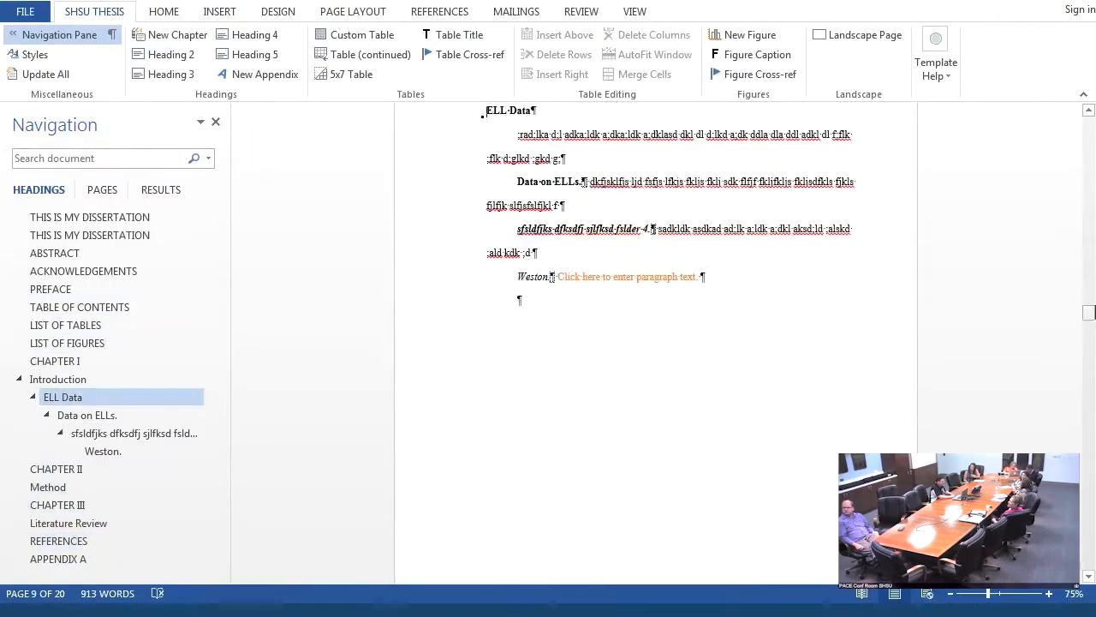
drag(1089, 317, 1089, 344)
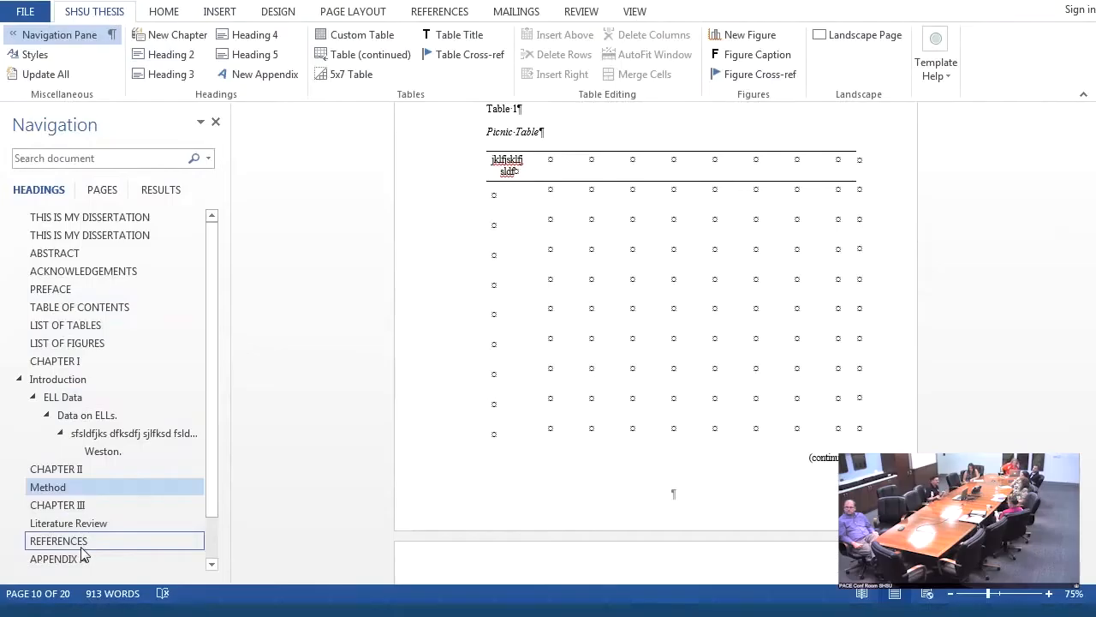
- Replace the References placeholder text with two filler entries, the first starting "Lfkas;lask" and the second starting "fjsdlfj fjsklfj"
click(82, 548)
click(622, 322)
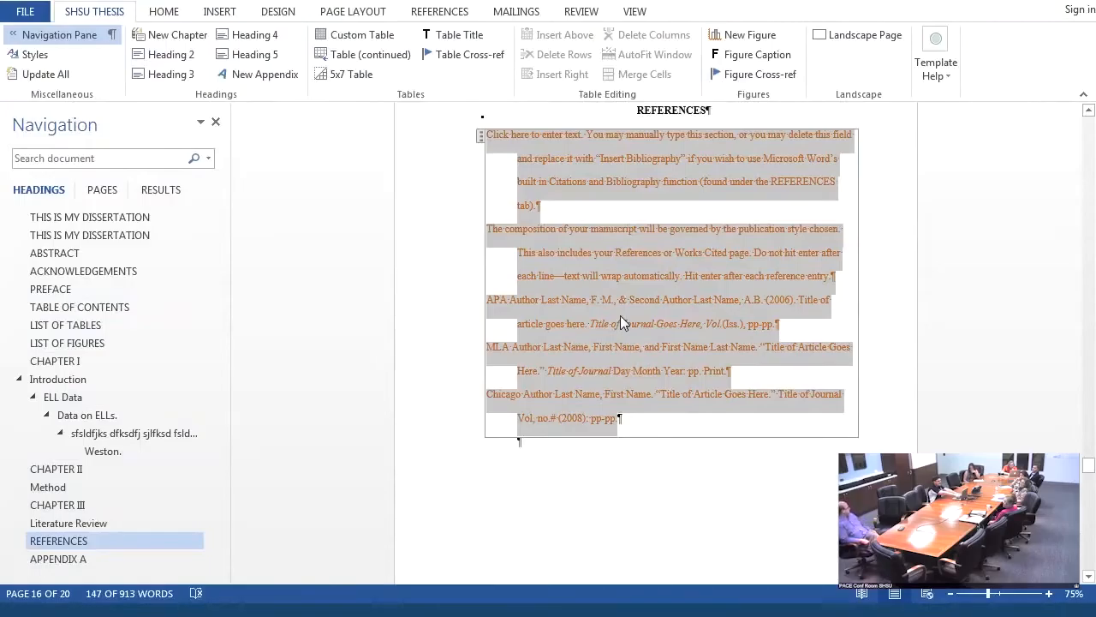
text(Lfkas;lask d;ask ;lskd;ld laskd ;askd; dka;ld ka;dkdd a;ldk dd;lka d;ka aaad;l kad;lkas ;ldkd ;fldfk ;sfk ; f;f ;flks;fl ksd;fk ;flk;flskd;flksd ;fksd ;lsfk s;fks ;flks;)
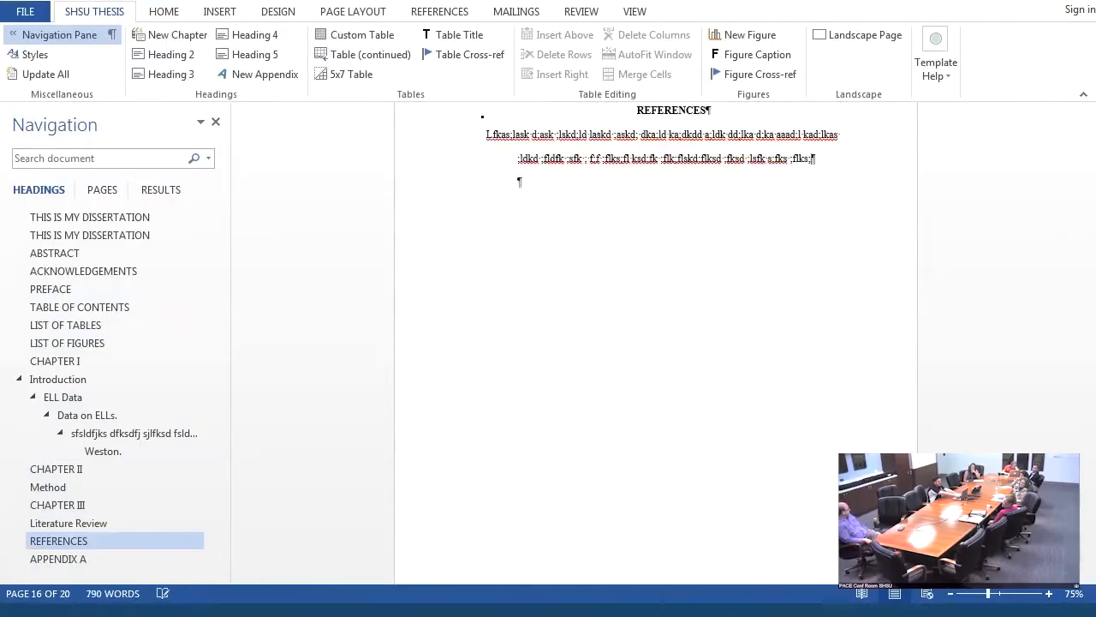
text(fjsdlfj fjsklfj)
key(Return)
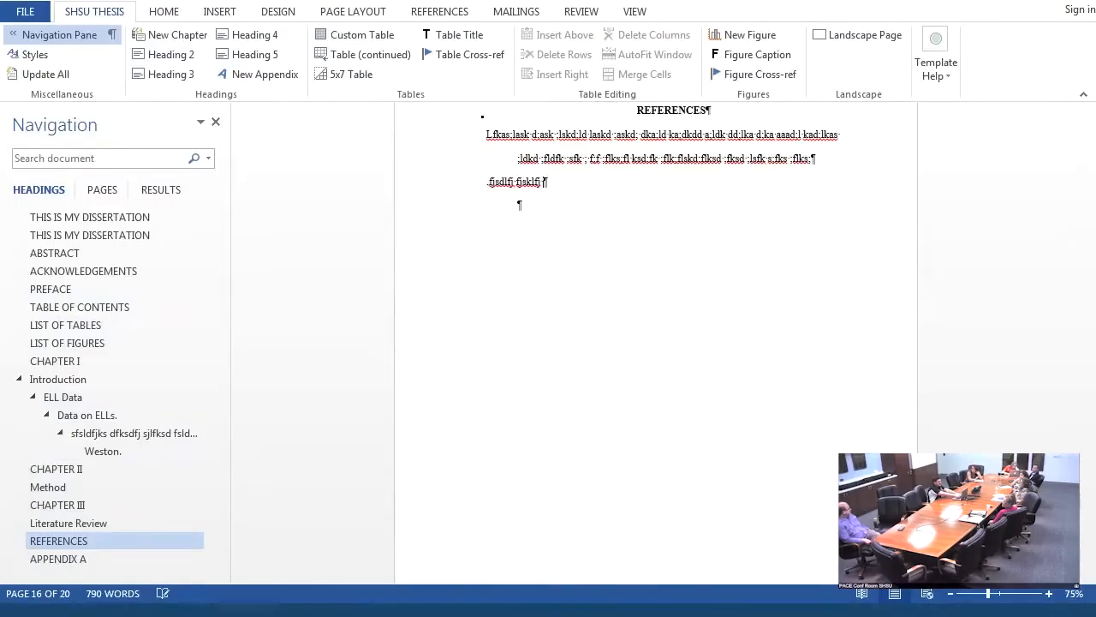
text(fj slfjfsdlfkjsd fslfj fl sfjsklfj sfj sdfjk fj)
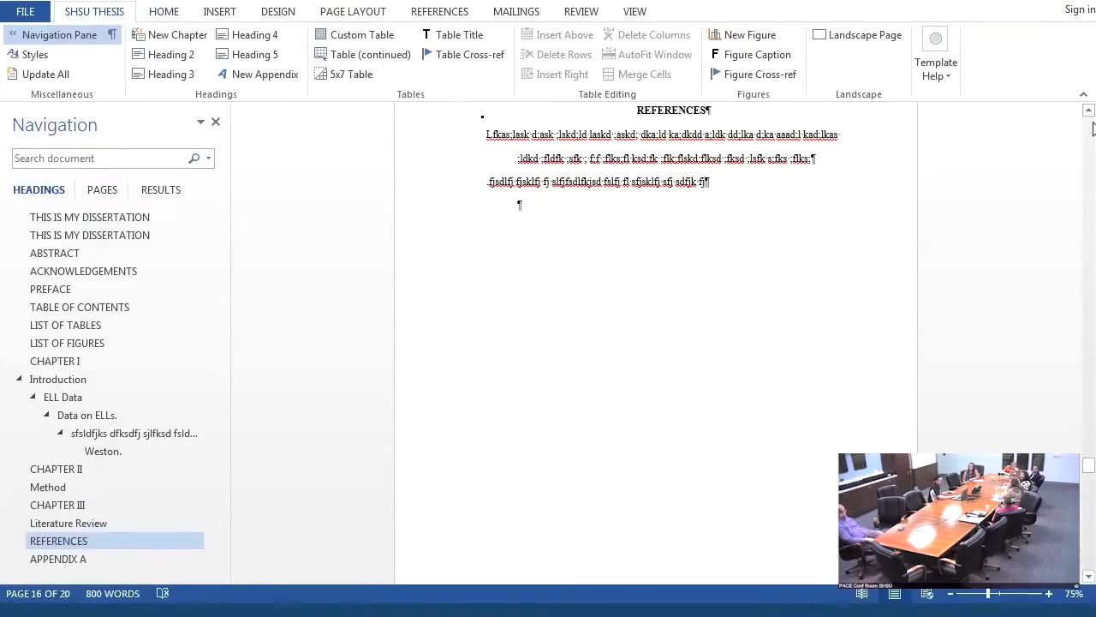
- Restore the maximized document window to a smaller size
double_click(854, 2)
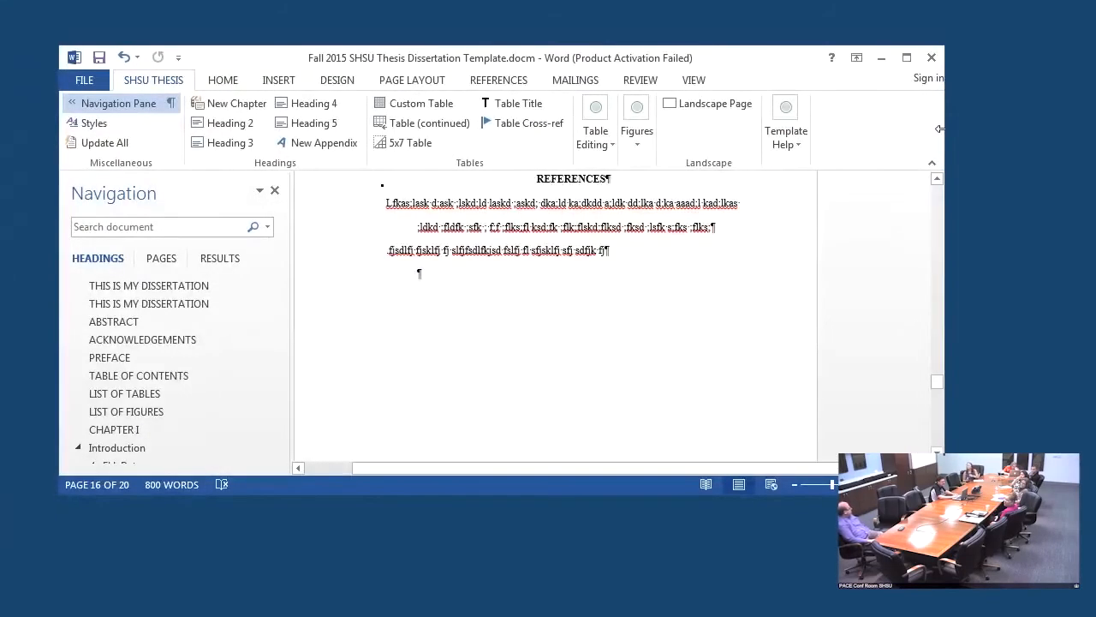
- Enlarge the document window so the full ribbon and more of the page and heading list fit
drag(939, 129, 1090, 125)
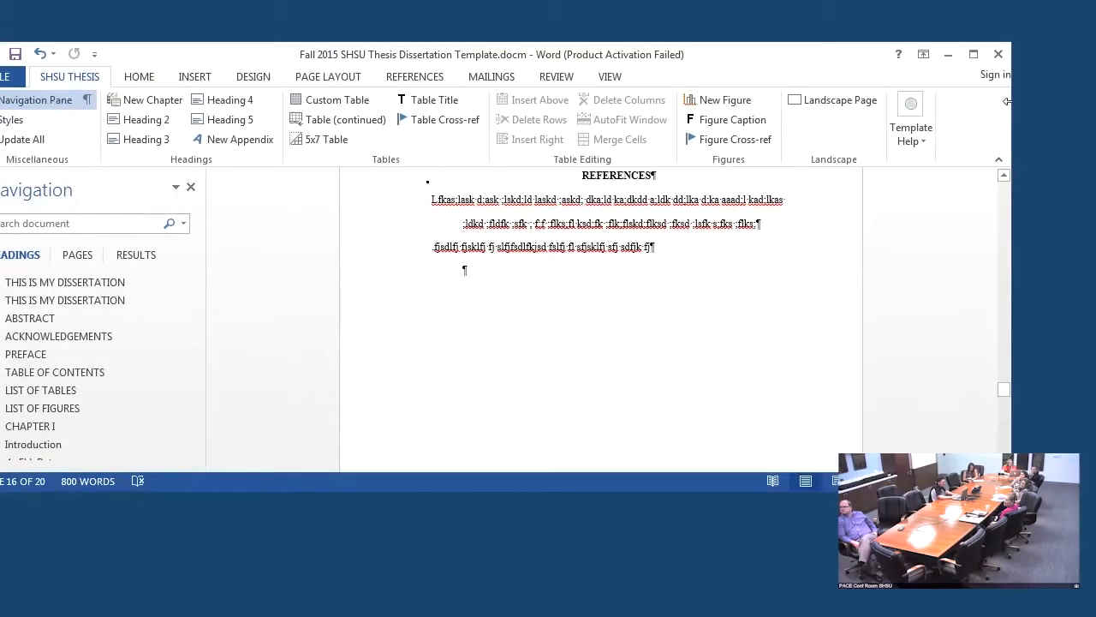
drag(1007, 101, 1077, 101)
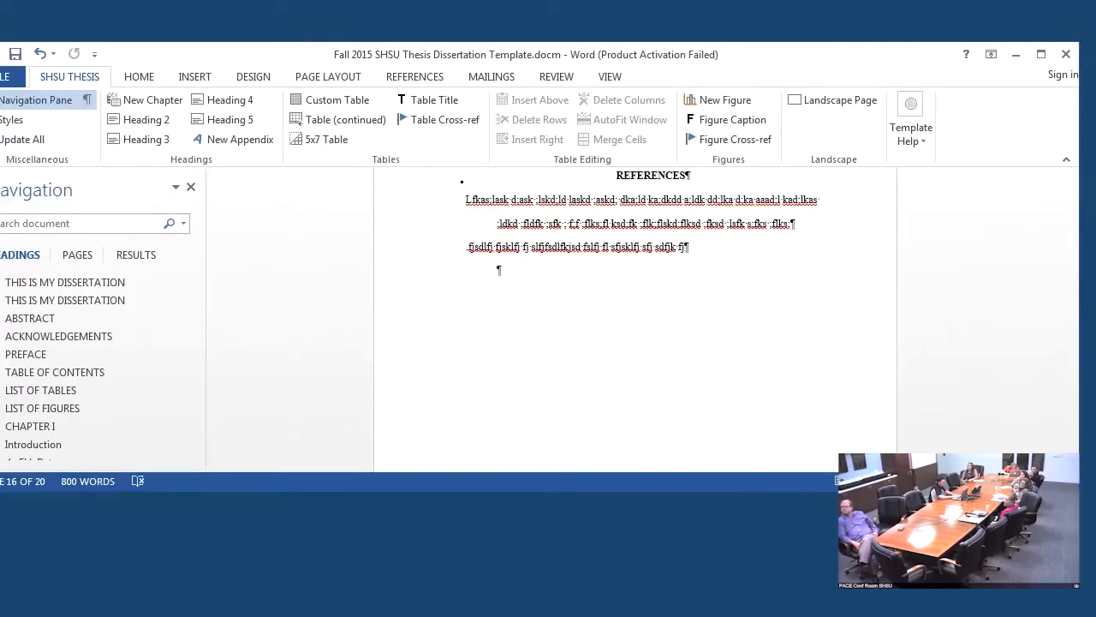
drag(1021, 490, 1021, 598)
double_click(1020, 597)
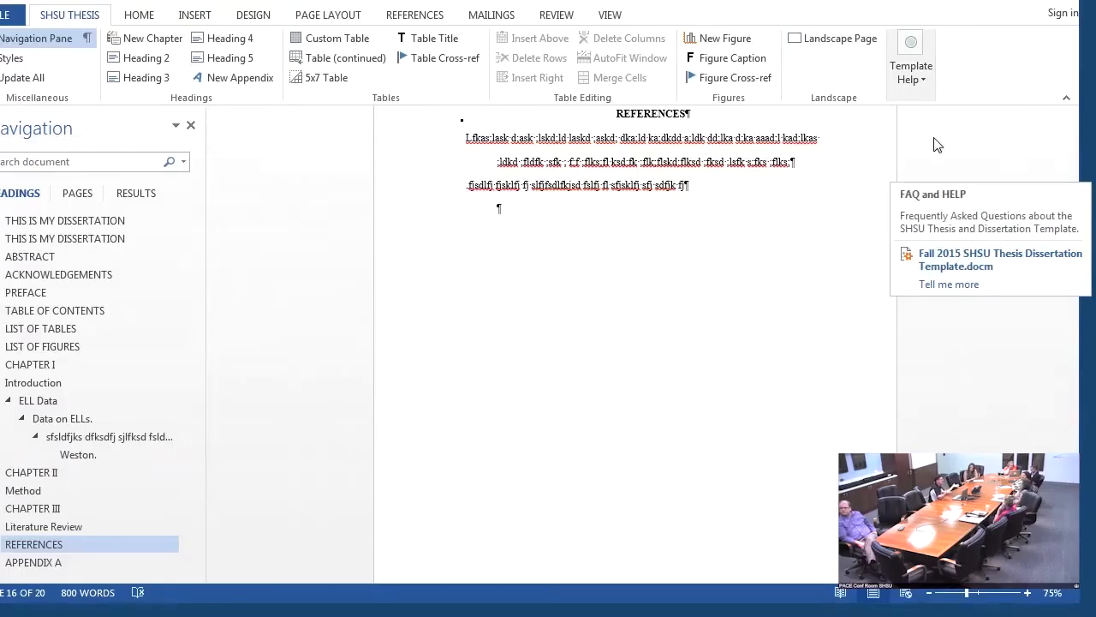
- Go to the Appendix A page through the document headings, and continue to the Vita page with its example résumé
click(37, 562)
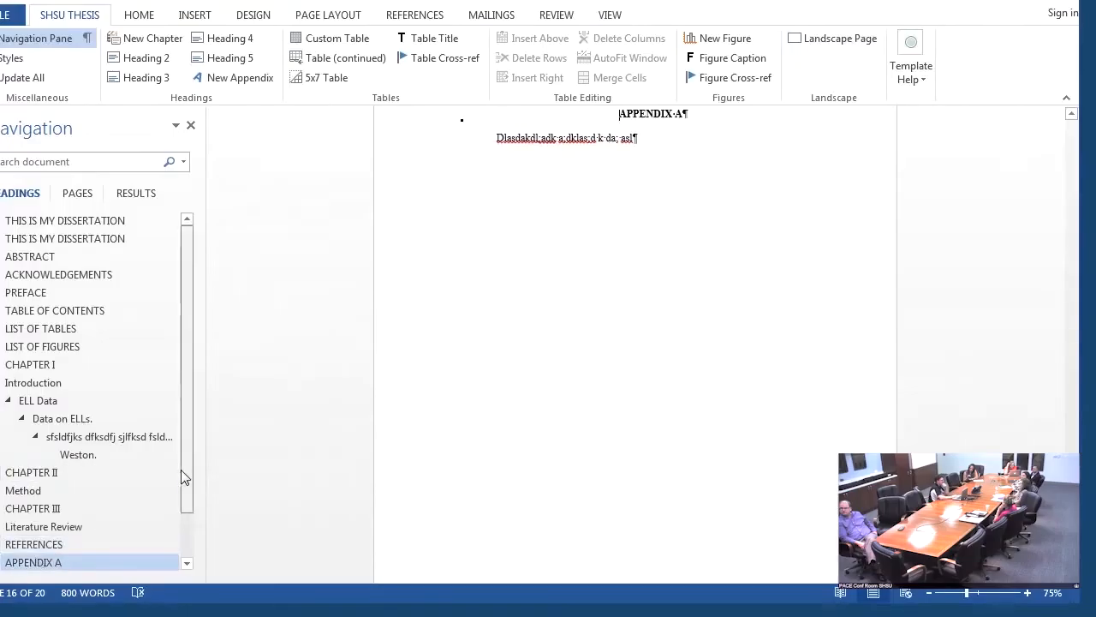
drag(181, 469, 179, 524)
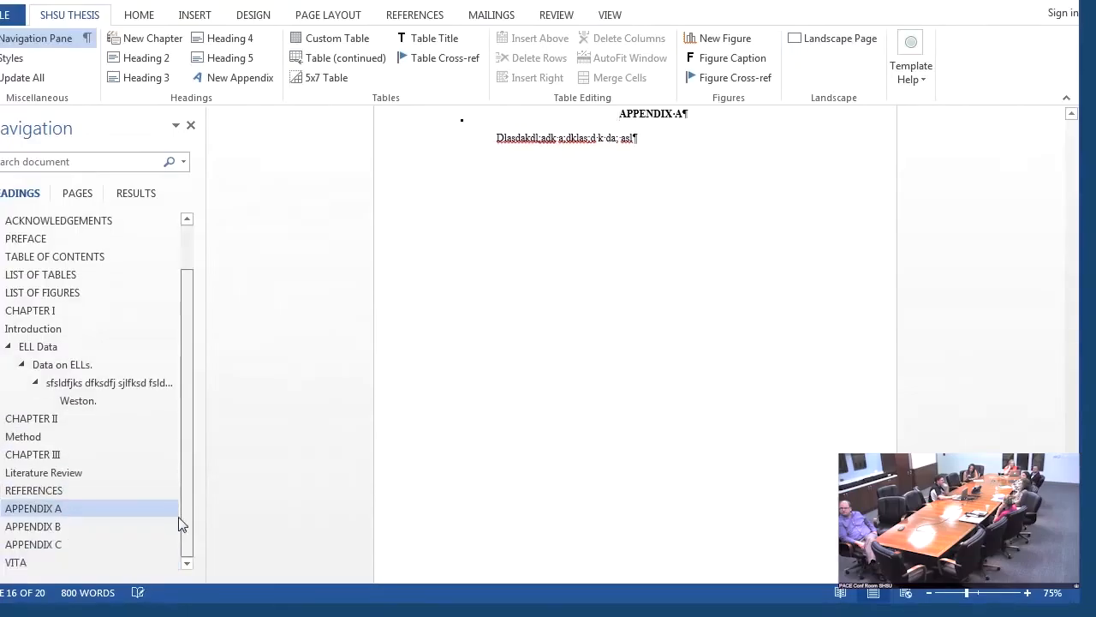
click(33, 565)
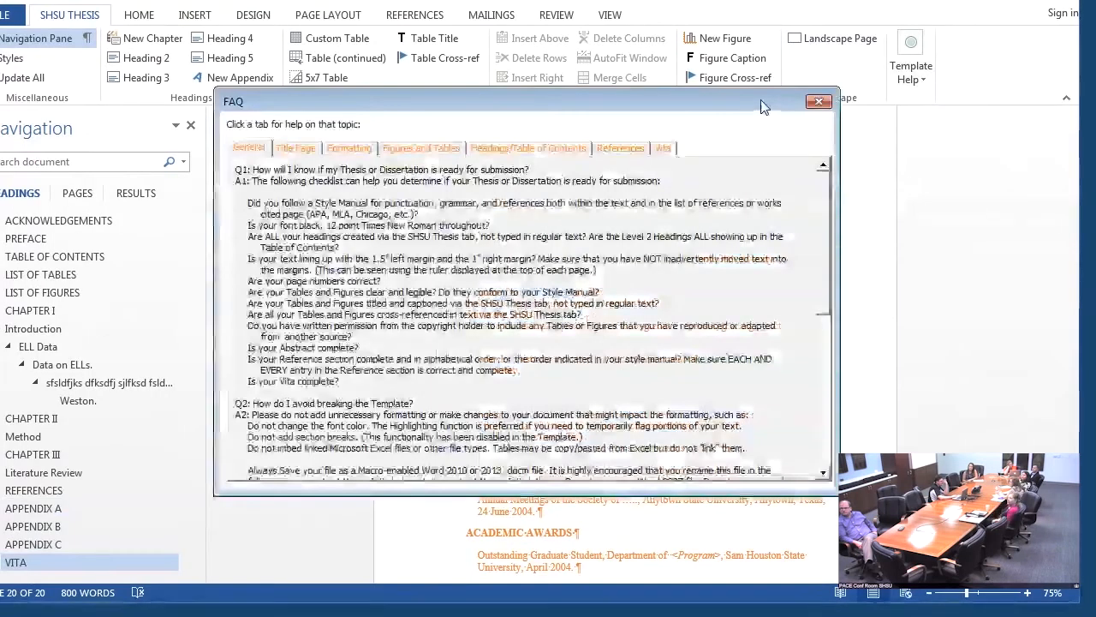
- Read through the General questions in the template FAQ, moving the FAQ window clear of the Vita page
drag(761, 100, 989, 48)
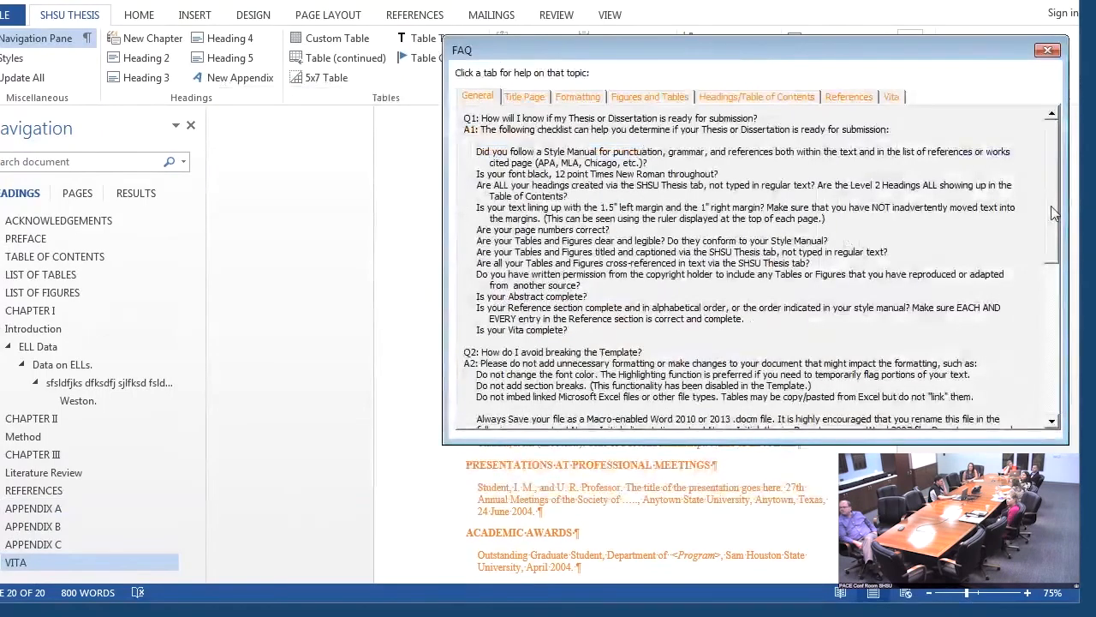
drag(1052, 207, 1053, 407)
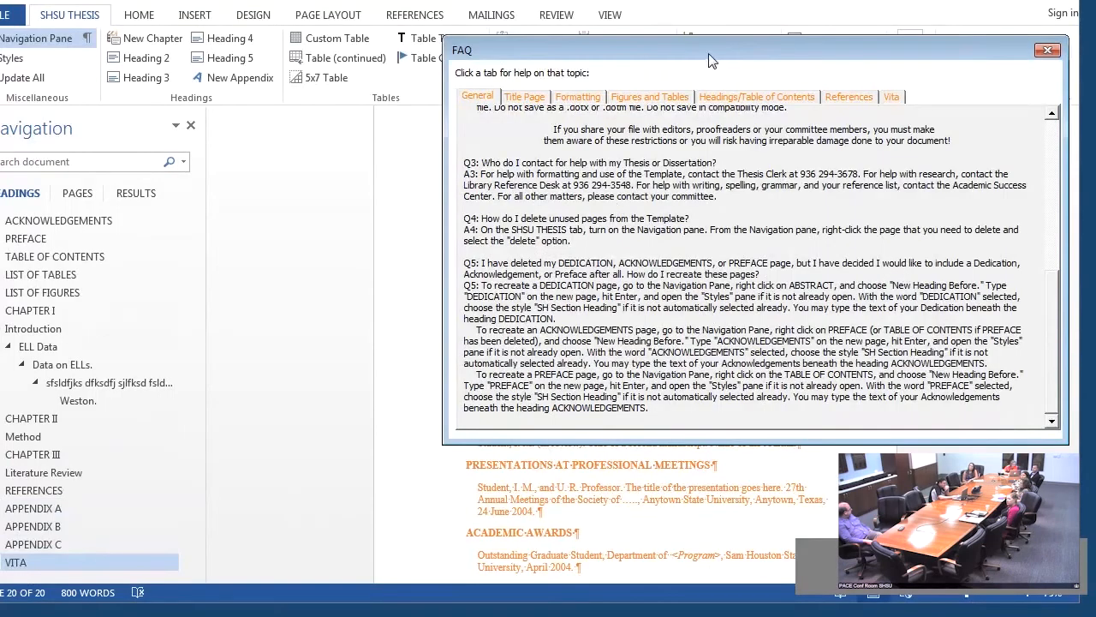
drag(709, 60, 732, 61)
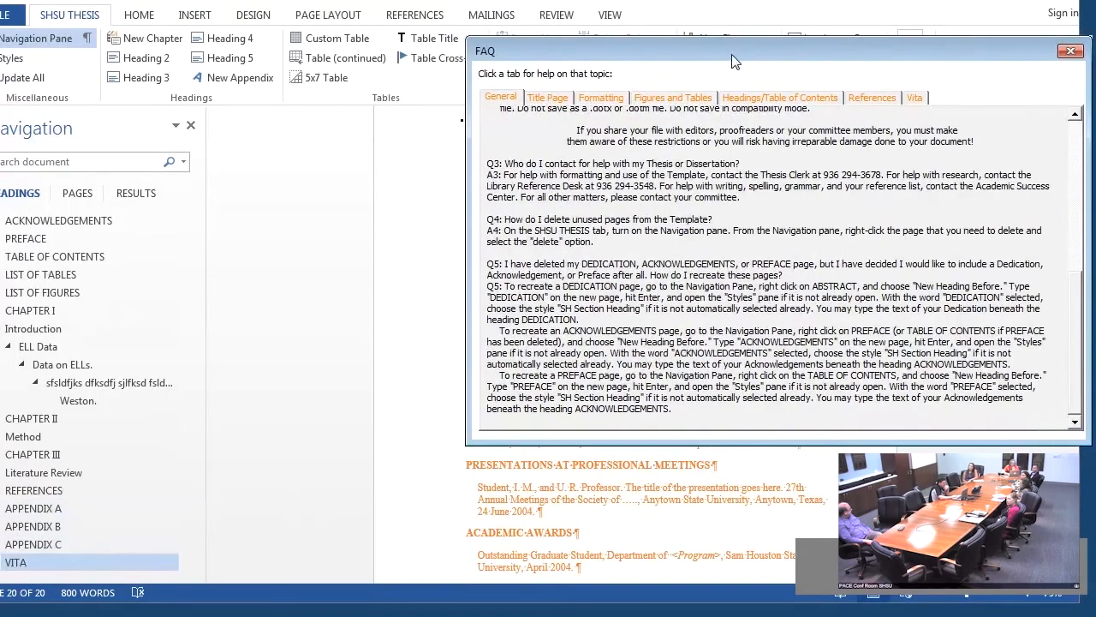
- Review the Figures and Tables and the References questions in the template FAQ, and close the FAQ
click(649, 100)
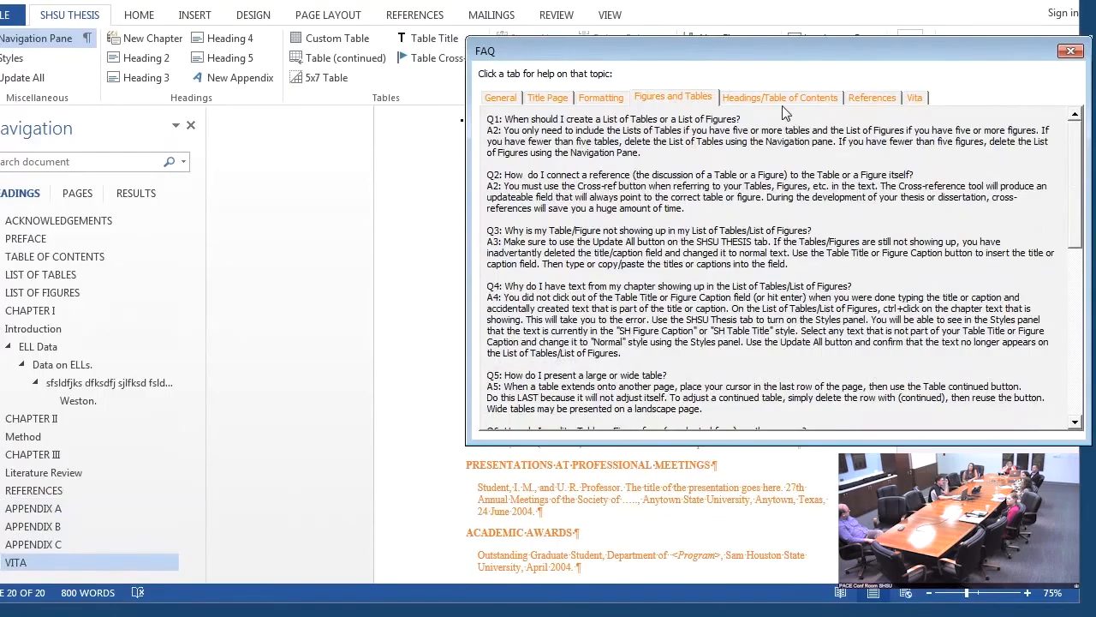
click(860, 99)
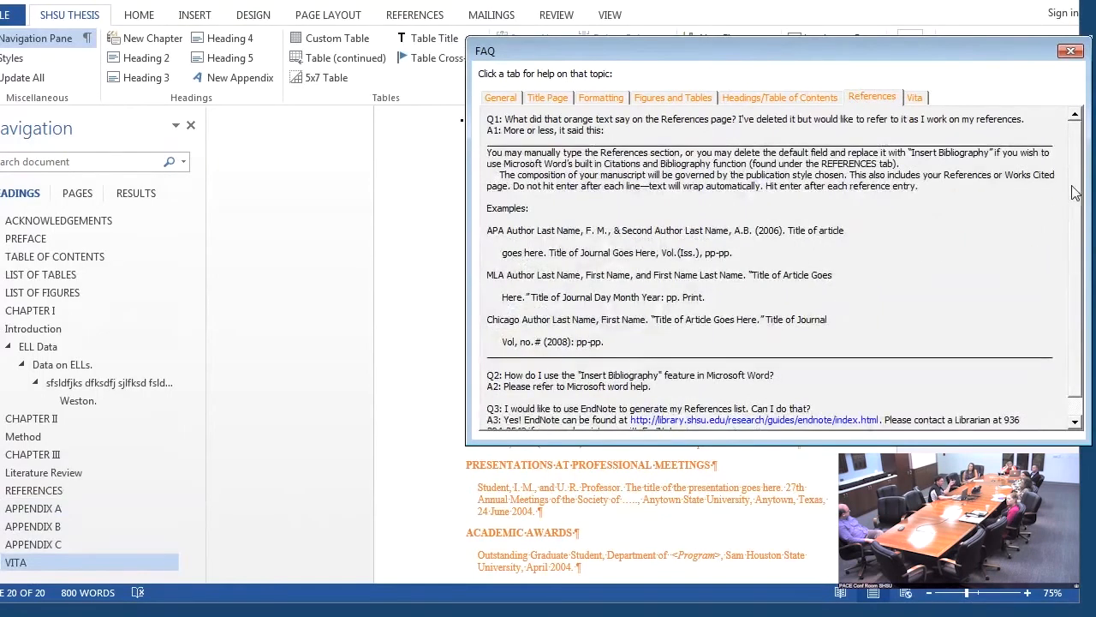
drag(1076, 193, 1066, 292)
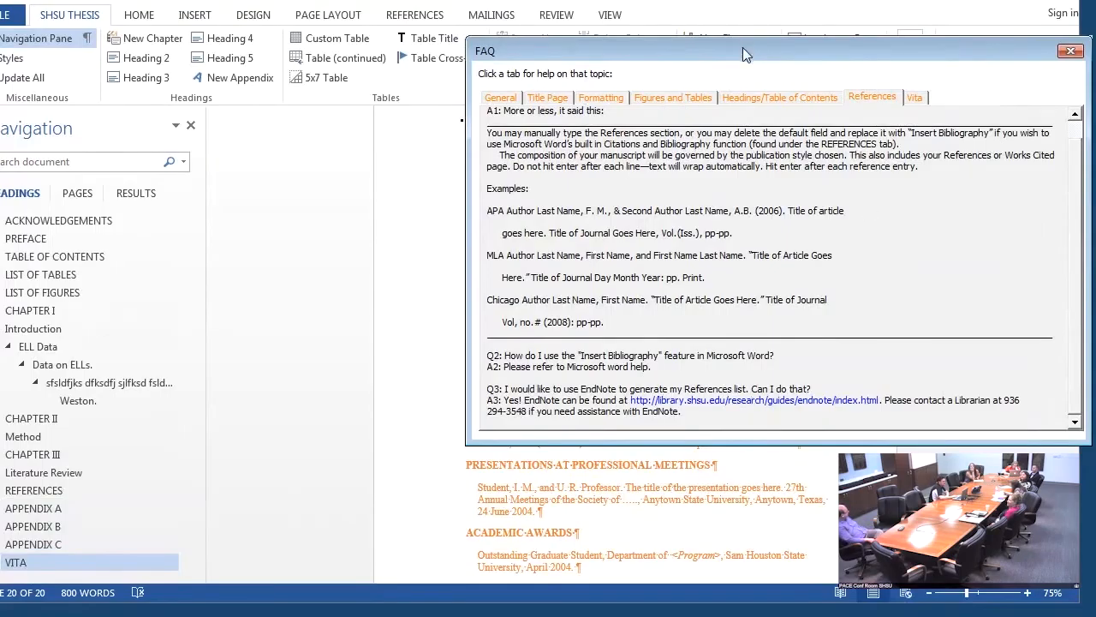
drag(742, 47, 541, 88)
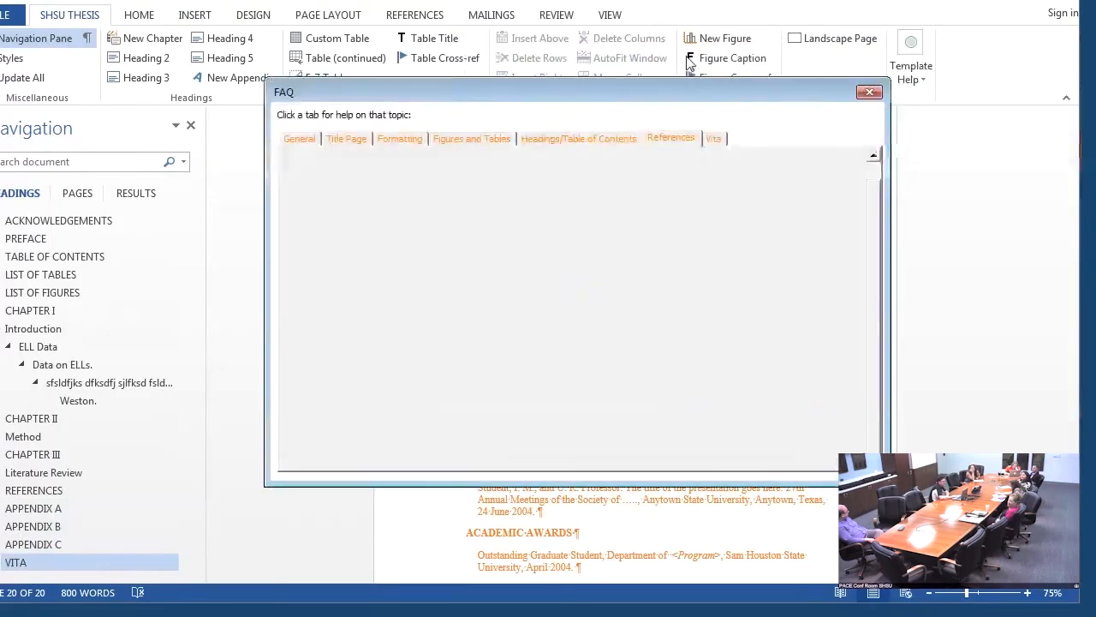
click(870, 93)
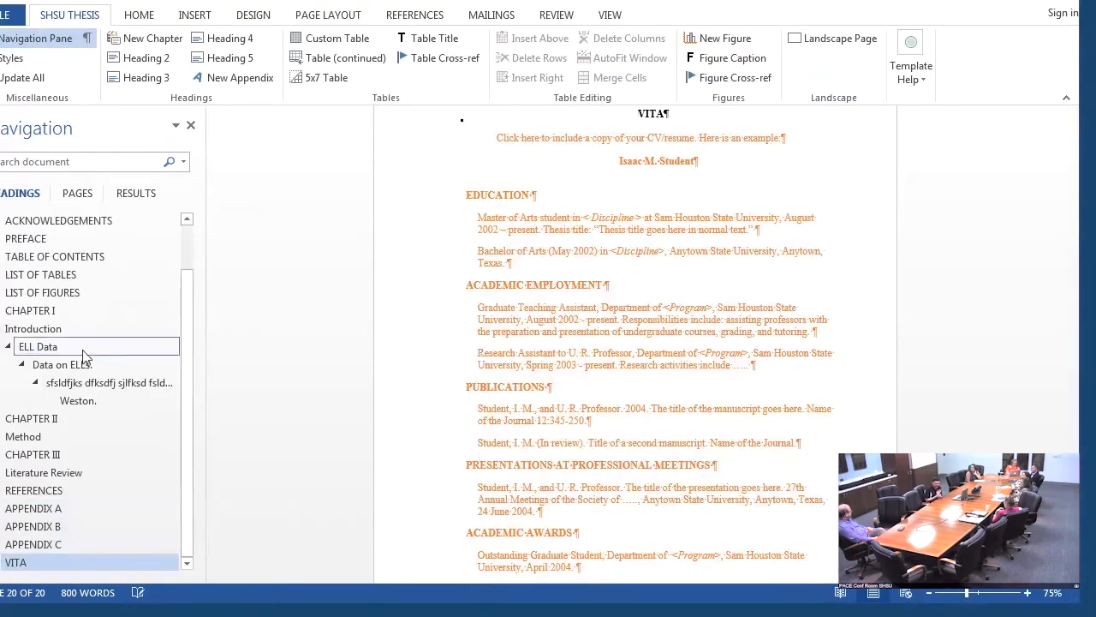
- Go to Chapter II and place the cursor in a body cell of the Picnic Table
click(43, 420)
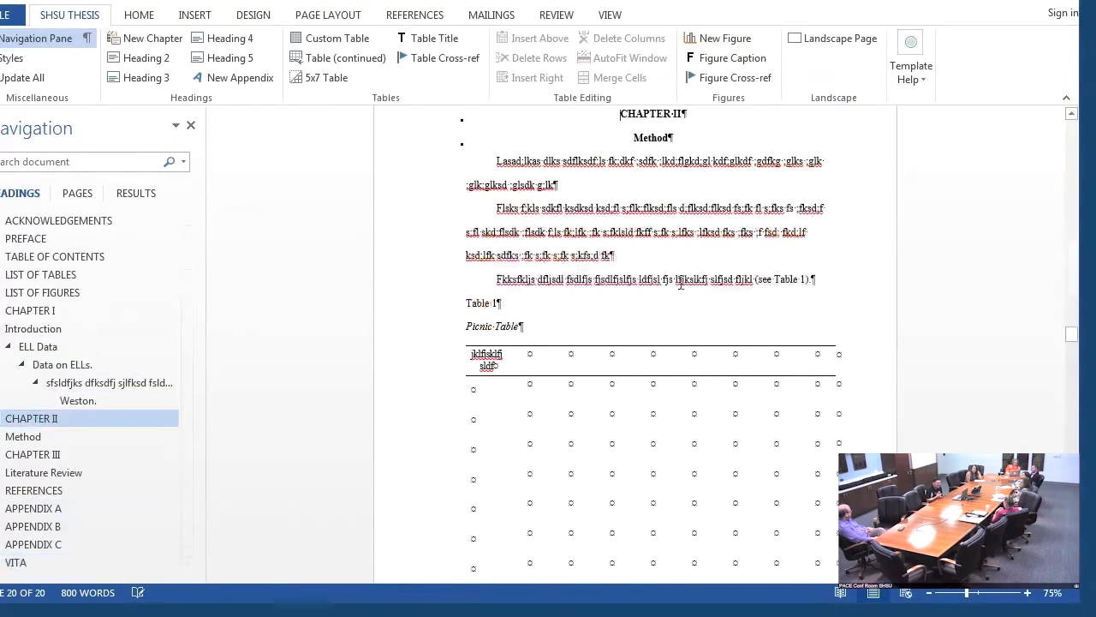
click(530, 403)
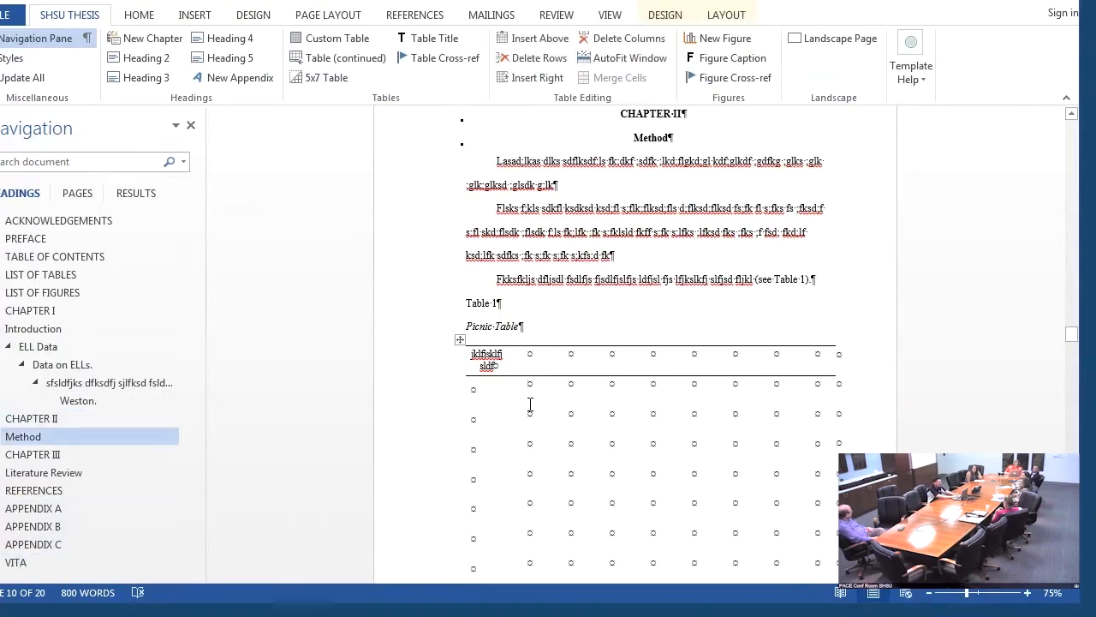